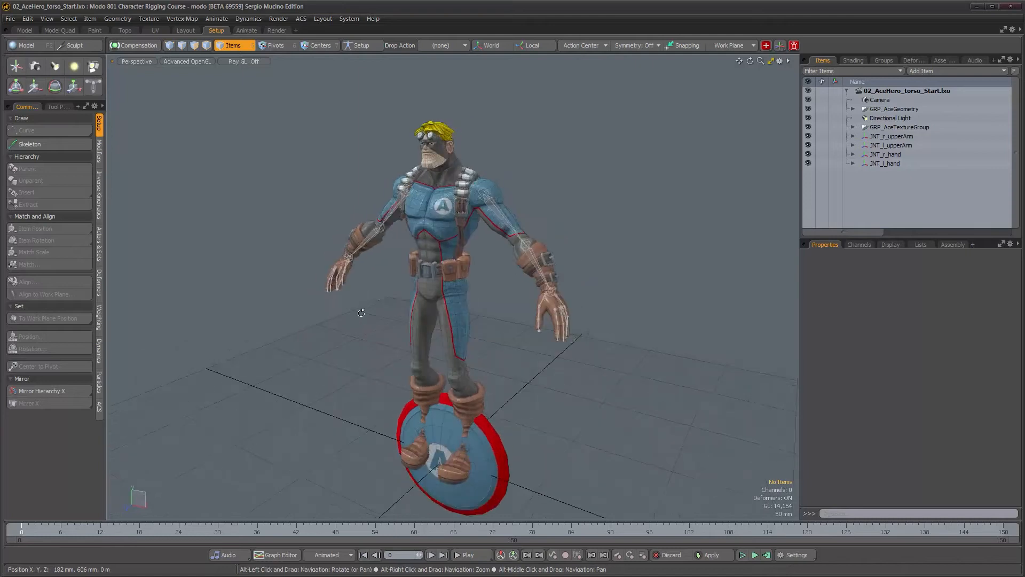
Hide the four arm and hand joints in the item list while orbiting around the character
{"action": "middle_click_drag", "start_coordinate": [382, 243], "coordinate": [363, 329], "text": "alt"}
{"action": "right_click_drag", "start_coordinate": [364, 329], "coordinate": [459, 338], "text": "alt"}
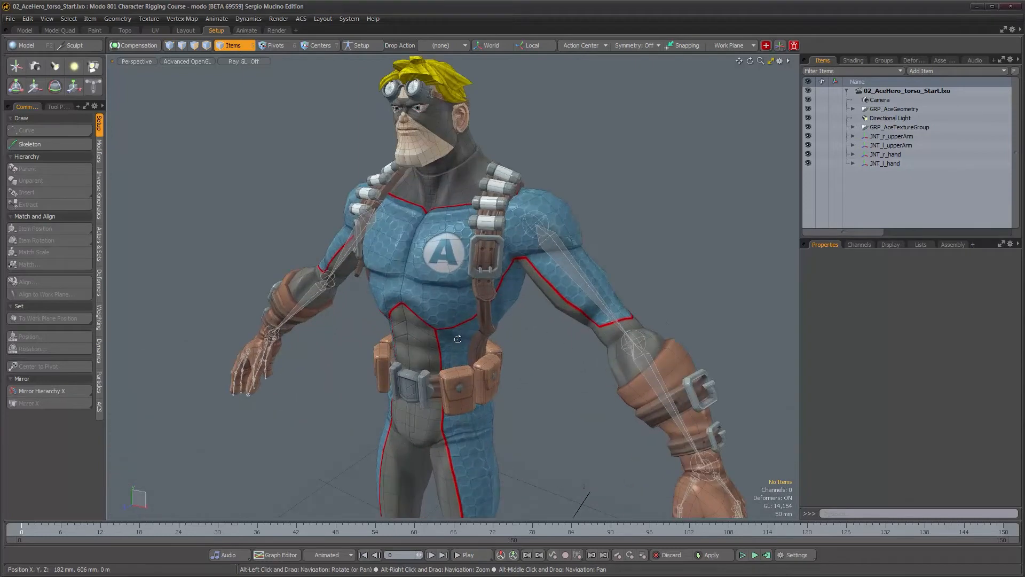
{"action": "left_click_drag", "start_coordinate": [468, 350], "coordinate": [519, 399], "text": "alt"}
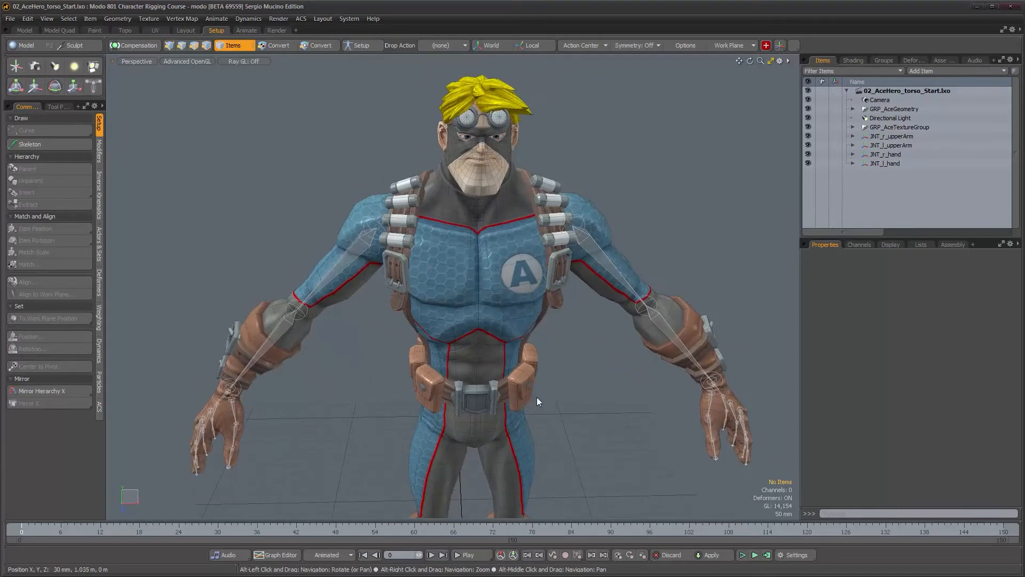
{"action": "left_click_drag", "start_coordinate": [599, 359], "coordinate": [394, 323], "text": "alt"}
{"action": "scroll", "coordinate": [558, 328], "scroll_direction": "down", "scroll_amount": 3}
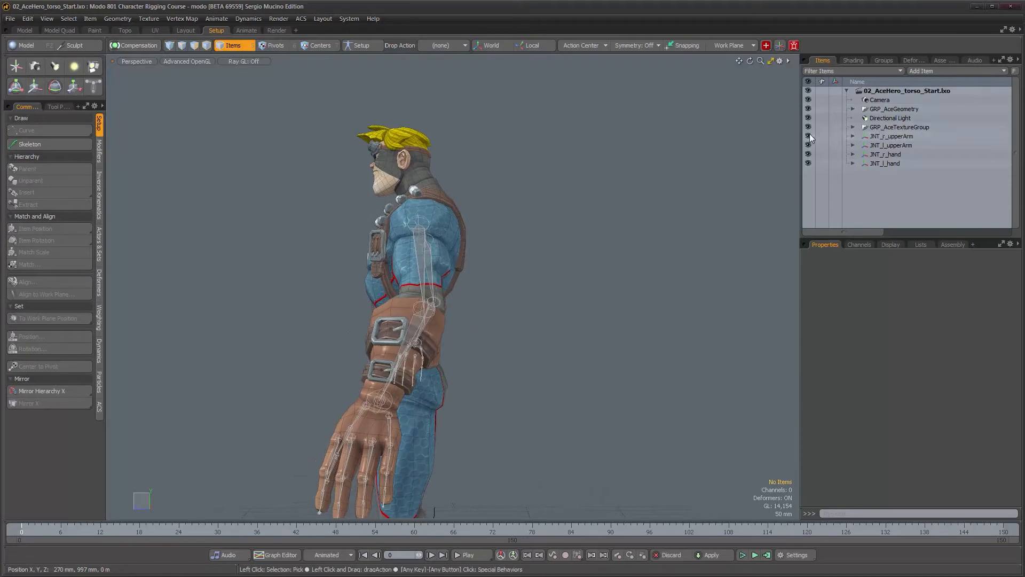
{"action": "left_click_drag", "start_coordinate": [808, 136], "coordinate": [808, 154]}
{"action": "left_click", "coordinate": [808, 163]}
{"action": "left_click_drag", "start_coordinate": [513, 299], "coordinate": [540, 325], "text": "alt"}
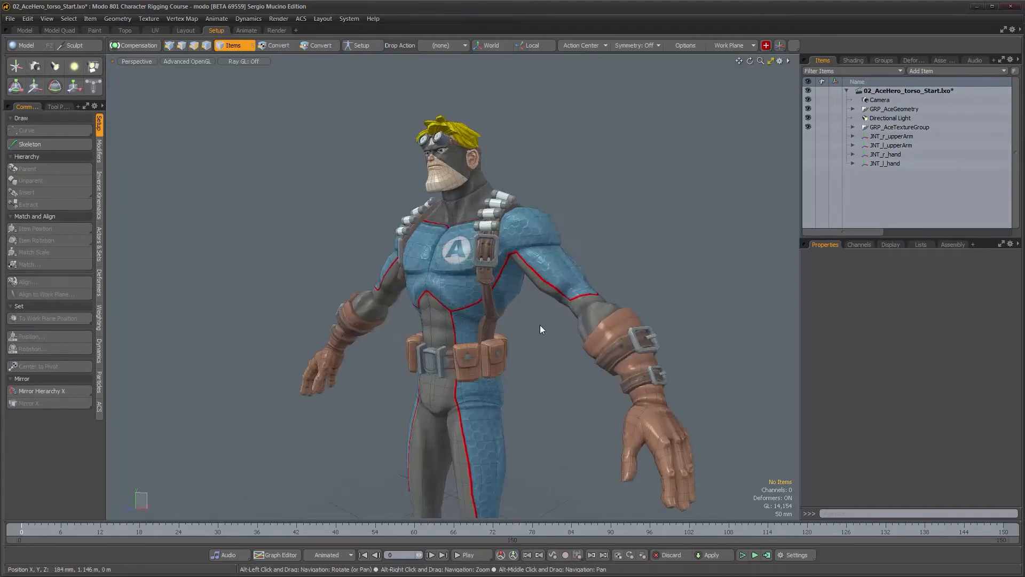
Switch to a wireframe right view and examine the torso's side profile
{"action": "key", "text": "ctrl+space"}
{"action": "left_click", "coordinate": [585, 326]}
{"action": "right_click_drag", "start_coordinate": [489, 331], "coordinate": [519, 358], "text": "alt"}
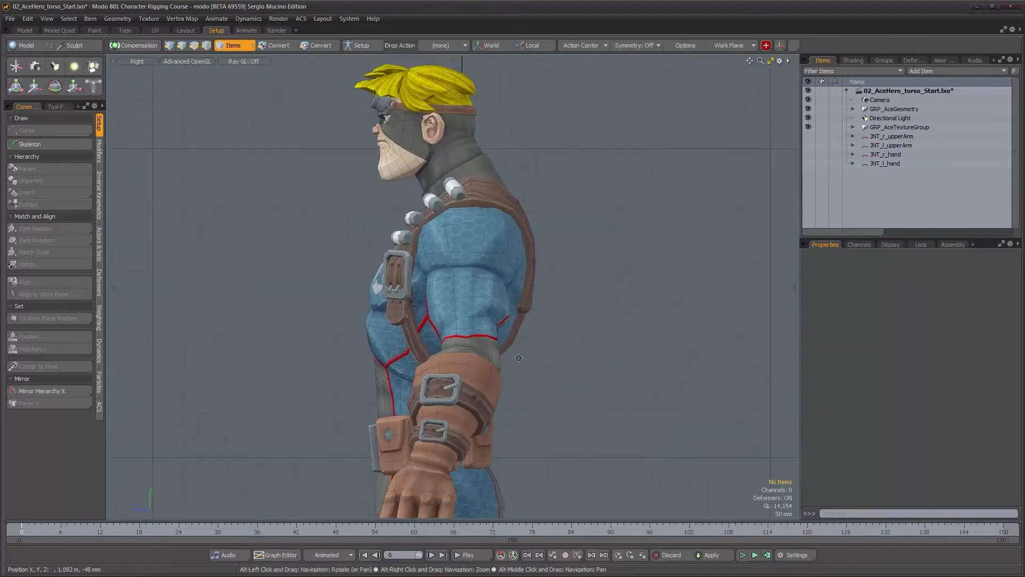
{"action": "key", "text": "ctrl+alt+space"}
{"action": "left_click", "coordinate": [517, 315]}
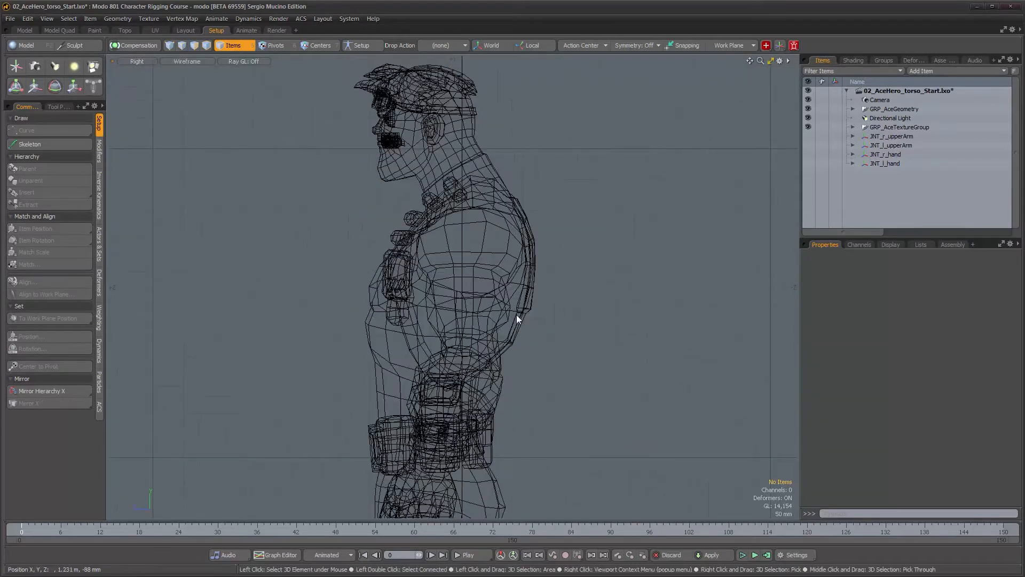
{"action": "right_click_drag", "start_coordinate": [477, 338], "coordinate": [508, 335], "text": "alt"}
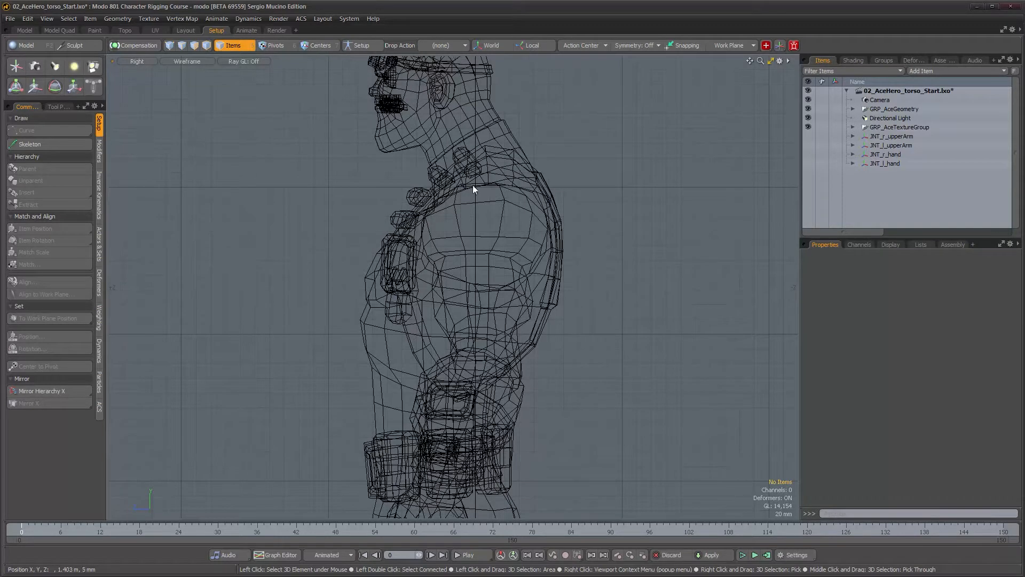
{"action": "left_click_drag", "start_coordinate": [472, 185], "coordinate": [495, 252], "text": "alt"}
{"action": "left_click_drag", "start_coordinate": [395, 214], "coordinate": [403, 238], "text": "alt"}
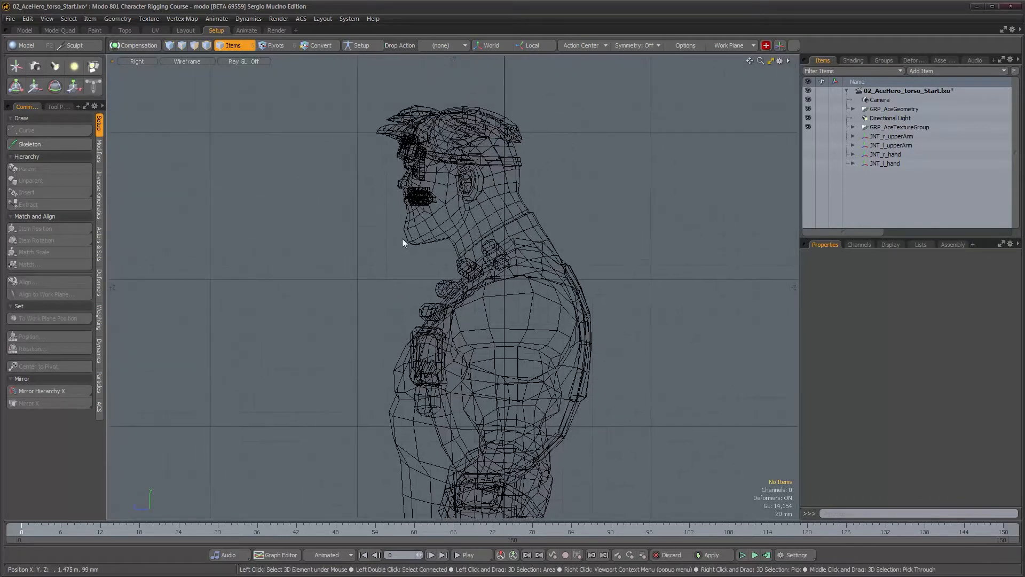
{"action": "left_click_drag", "start_coordinate": [513, 324], "coordinate": [508, 287], "text": "alt"}
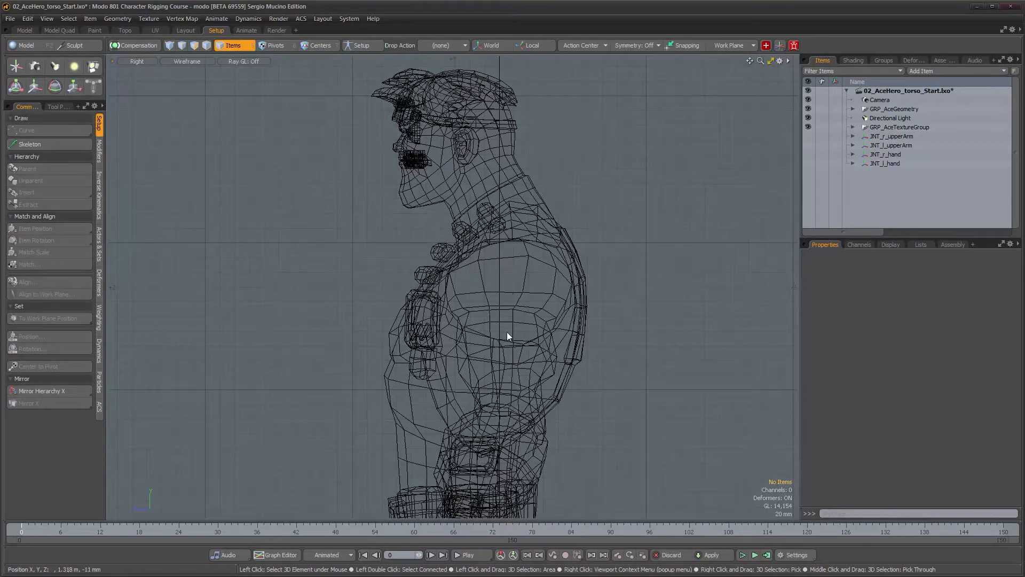
{"action": "left_click_drag", "start_coordinate": [508, 332], "coordinate": [496, 303], "text": "alt"}
{"action": "left_click_drag", "start_coordinate": [483, 365], "coordinate": [479, 352], "text": "alt"}
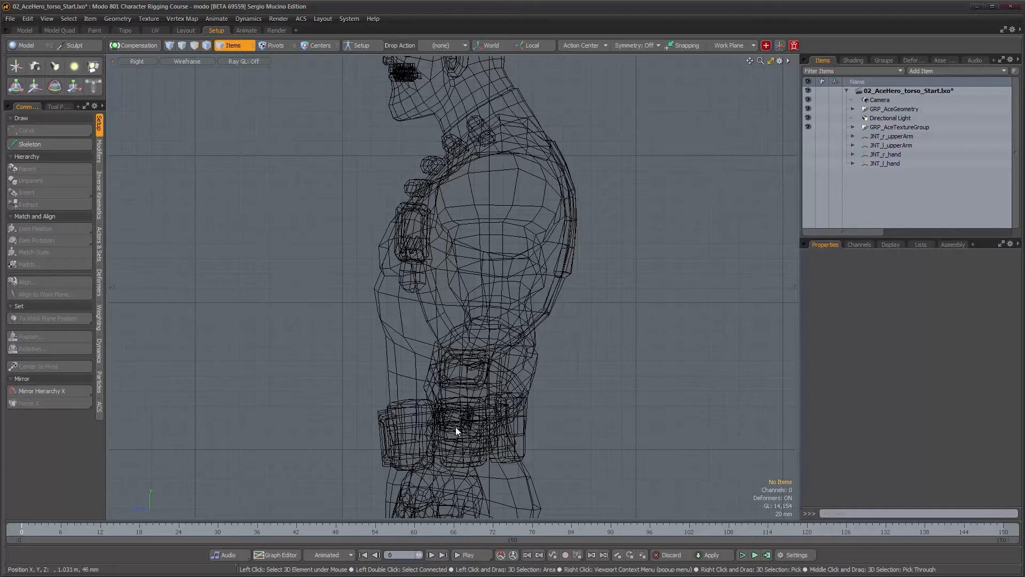
{"action": "left_click_drag", "start_coordinate": [460, 437], "coordinate": [453, 393], "text": "alt"}
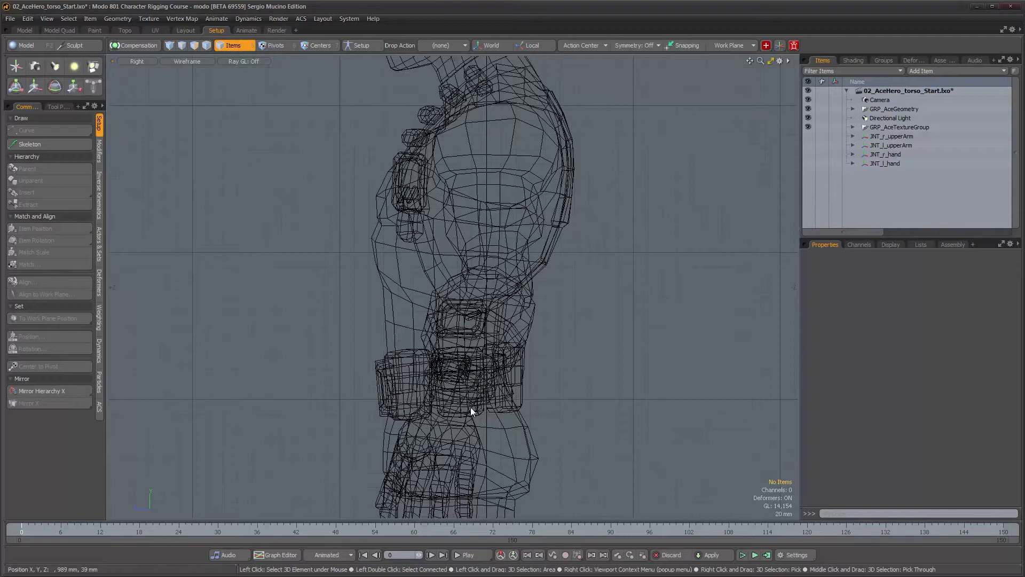
{"action": "left_click_drag", "start_coordinate": [470, 407], "coordinate": [461, 454], "text": "alt"}
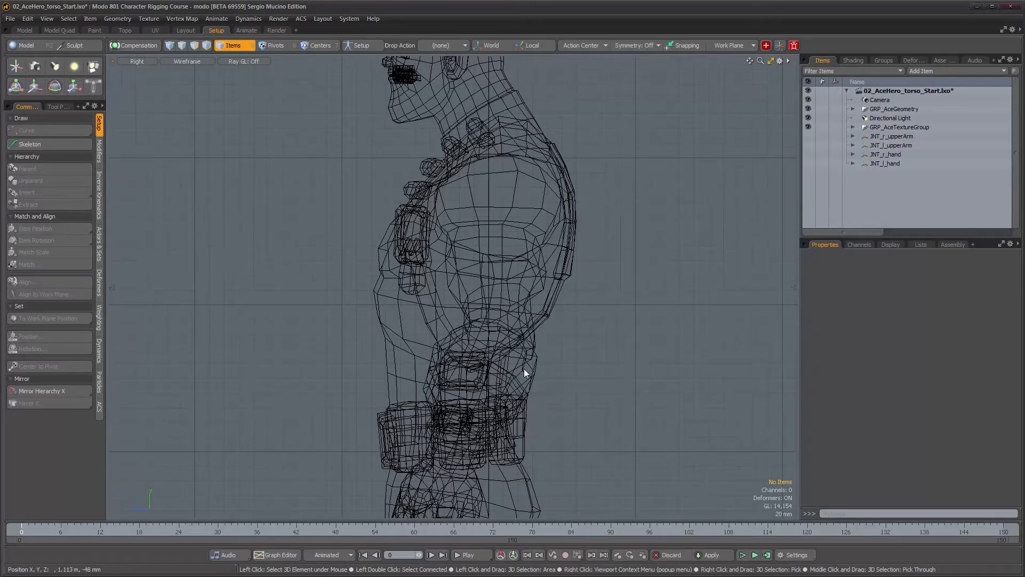
{"action": "left_click_drag", "start_coordinate": [524, 368], "coordinate": [513, 379], "text": "alt"}
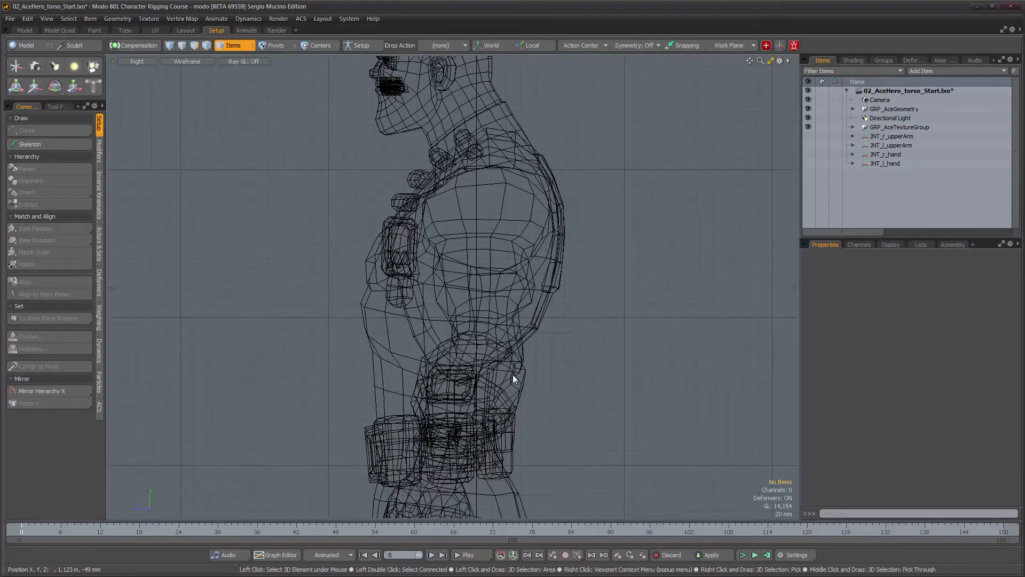
With the Skeleton tool active, inspect the torso in shaded perspective and right views to judge the spine's curve
{"action": "left_click", "coordinate": [28, 144]}
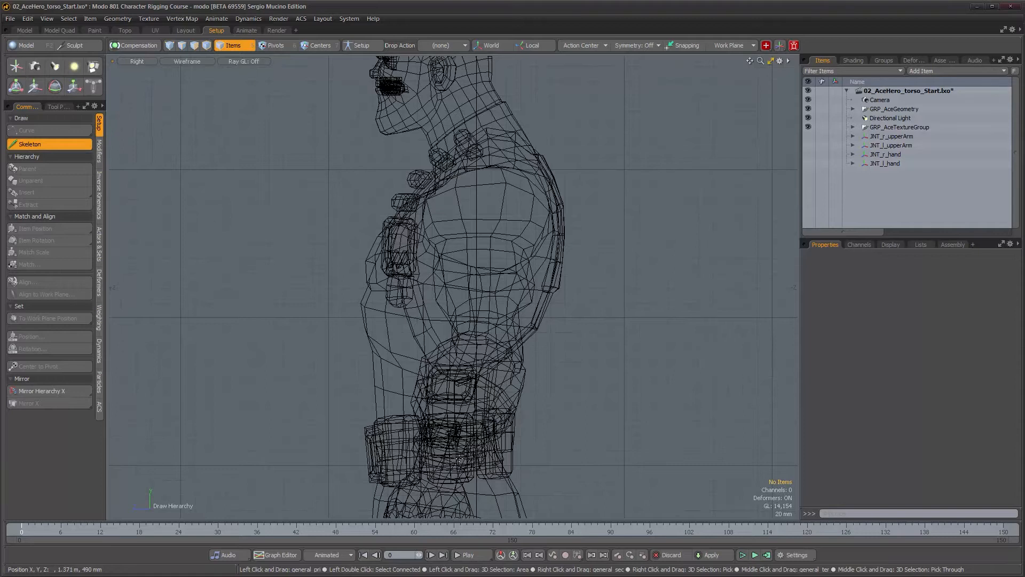
{"action": "left_click_drag", "start_coordinate": [544, 450], "coordinate": [519, 450], "text": "alt"}
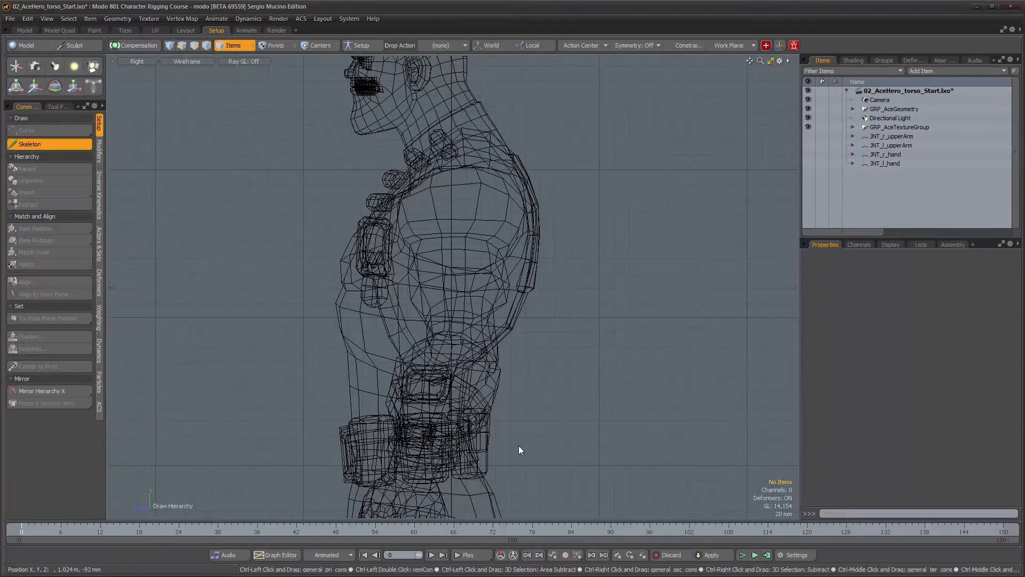
{"action": "key", "text": "ctrl+space"}
{"action": "left_click", "coordinate": [550, 425]}
{"action": "left_click_drag", "start_coordinate": [550, 425], "coordinate": [450, 417], "text": "alt"}
{"action": "key", "text": "ctrl+grave"}
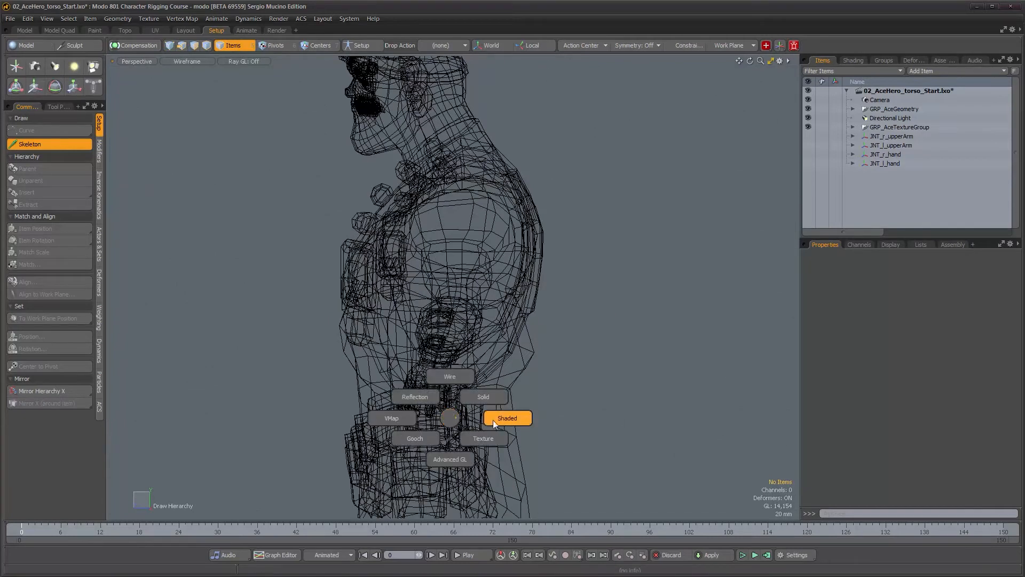
{"action": "left_click", "coordinate": [454, 446]}
{"action": "left_click_drag", "start_coordinate": [470, 441], "coordinate": [529, 348], "text": "alt"}
{"action": "scroll", "coordinate": [530, 348], "scroll_direction": "down", "scroll_amount": 5}
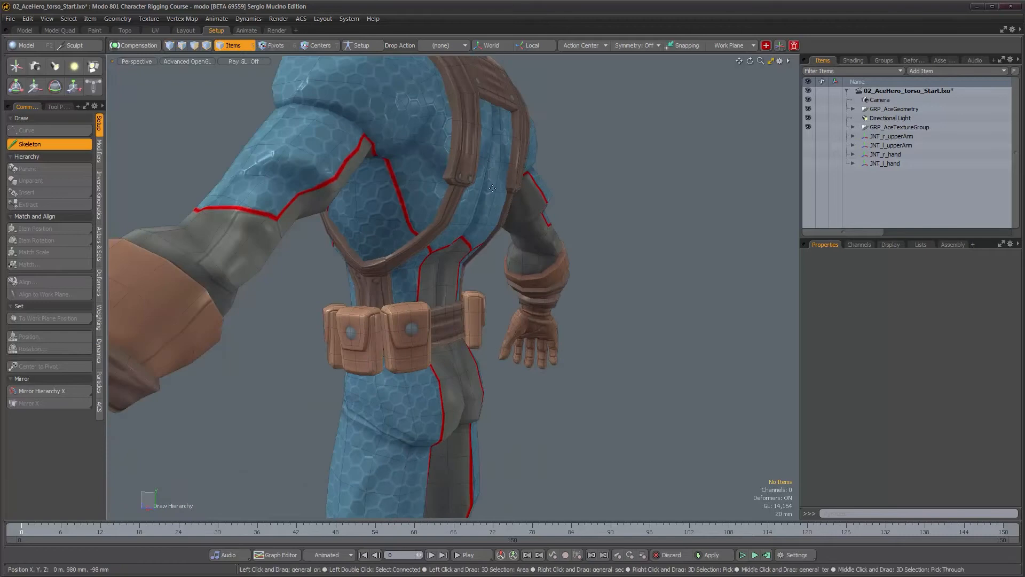
{"action": "scroll", "coordinate": [465, 304], "scroll_direction": "up", "scroll_amount": 5}
{"action": "left_click_drag", "start_coordinate": [465, 304], "coordinate": [383, 287], "text": "alt"}
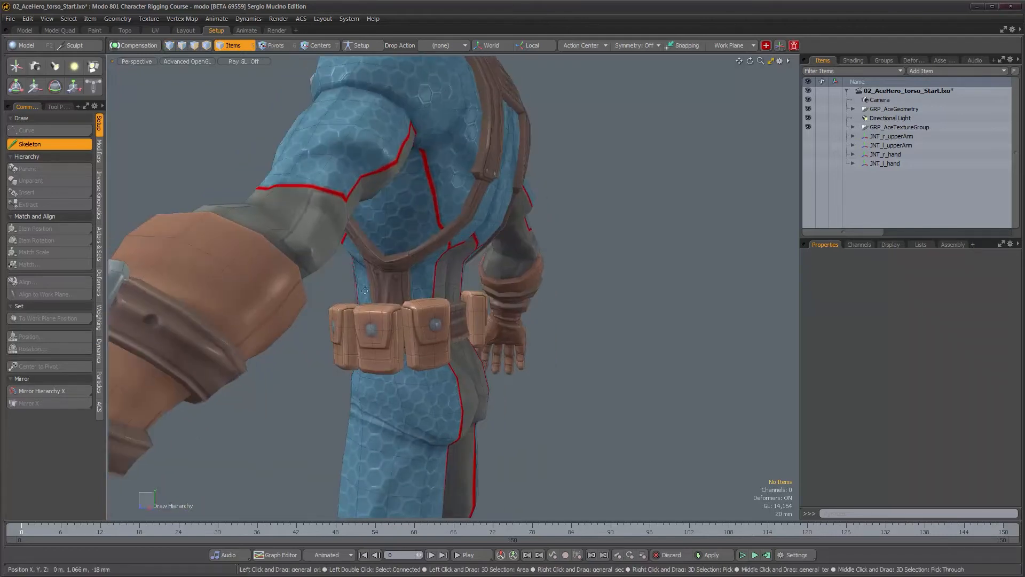
{"action": "left_click_drag", "start_coordinate": [432, 321], "coordinate": [467, 375], "text": "alt"}
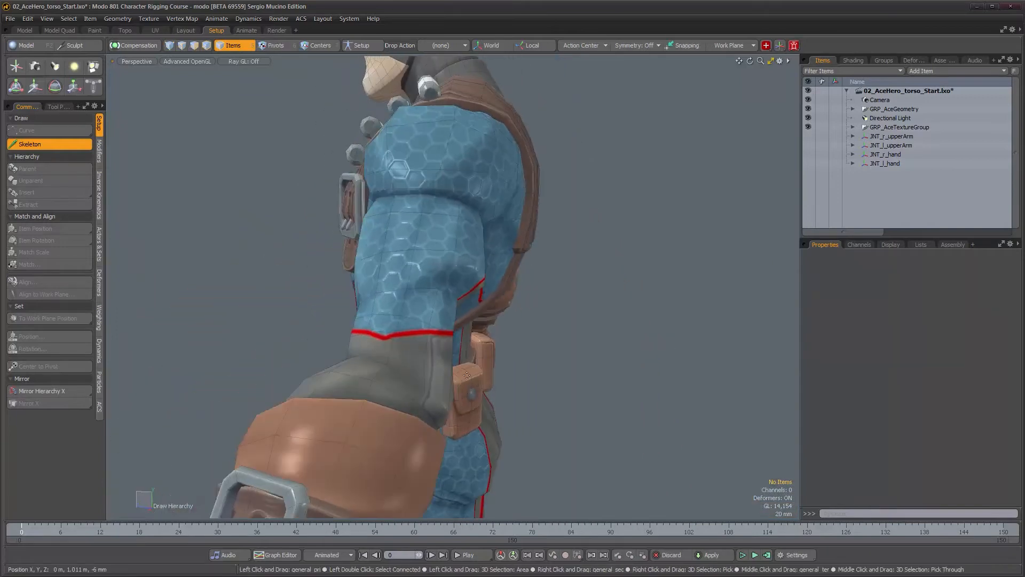
{"action": "left_click_drag", "start_coordinate": [460, 150], "coordinate": [502, 338], "text": "alt"}
{"action": "key", "text": "ctrl+space"}
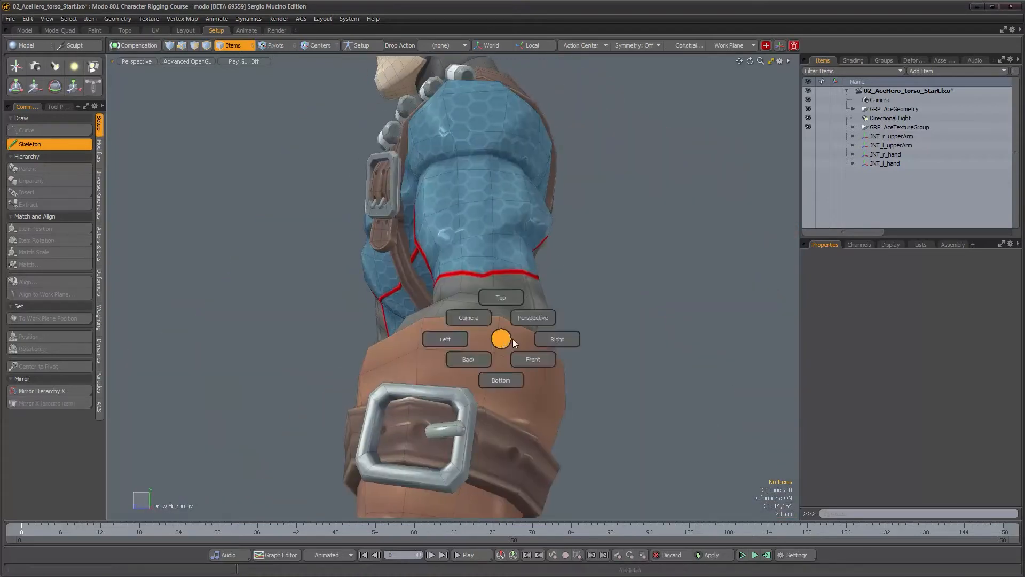
{"action": "left_click", "coordinate": [552, 339]}
{"action": "key", "text": "ctrl+shift+space"}
{"action": "left_click", "coordinate": [552, 330]}
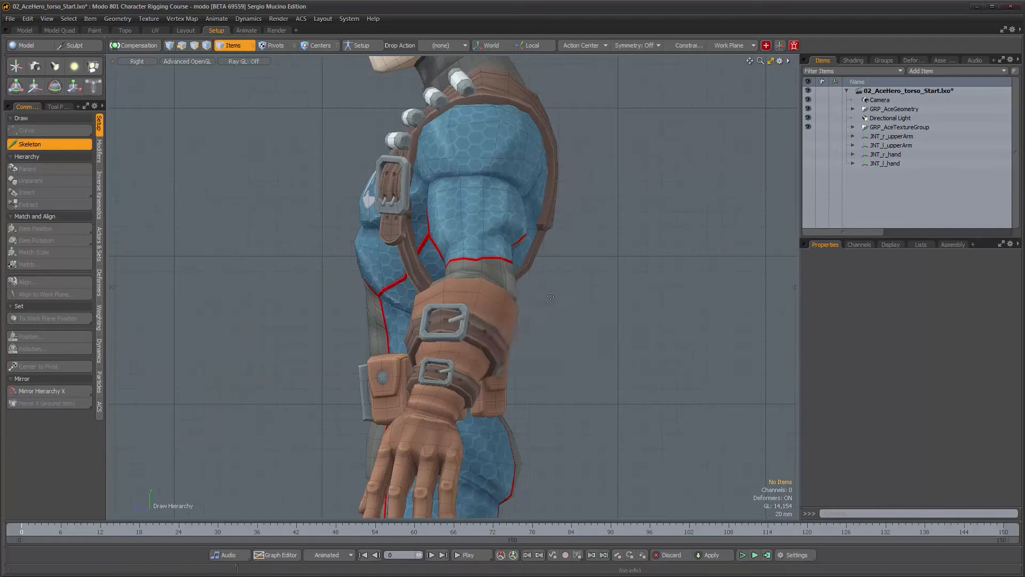
{"action": "mouse_move", "coordinate": [442, 353]}
{"action": "right_mouse_down", "text": "alt"}
{"action": "mouse_move", "coordinate": [465, 356]}
{"action": "mouse_move", "coordinate": [544, 455]}
{"action": "mouse_move", "coordinate": [498, 449]}
{"action": "right_mouse_up", "text": "alt"}
{"action": "middle_click_drag", "start_coordinate": [496, 452], "coordinate": [480, 464], "text": "alt"}
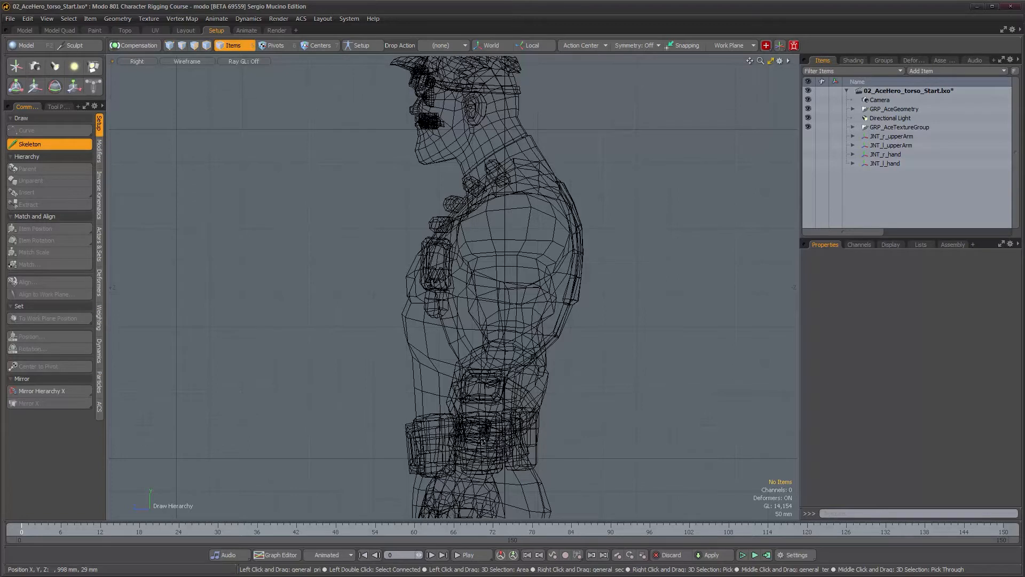
Draw a chain of seven skeleton joints up the spine from the pelvis to the neck in the right view
{"action": "left_click", "coordinate": [482, 454]}
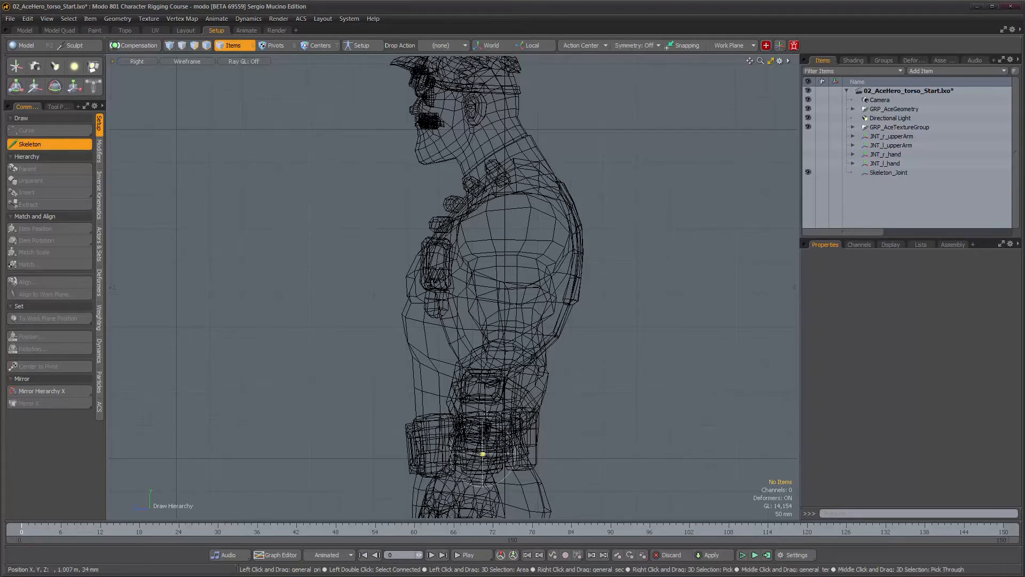
{"action": "left_click", "coordinate": [485, 404]}
{"action": "left_click", "coordinate": [487, 354]}
{"action": "left_click", "coordinate": [490, 303]}
{"action": "left_click", "coordinate": [493, 254]}
{"action": "left_click", "coordinate": [497, 206]}
{"action": "left_click", "coordinate": [499, 160]}
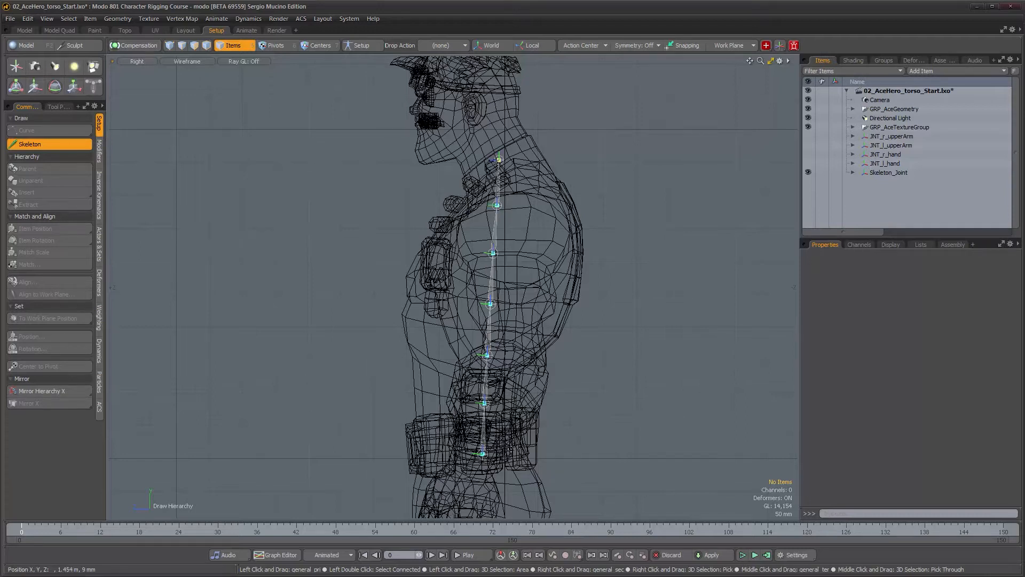
Drop the Skeleton tool and select the six joints above the root joint
{"action": "scroll", "coordinate": [515, 435], "scroll_direction": "up", "scroll_amount": 2}
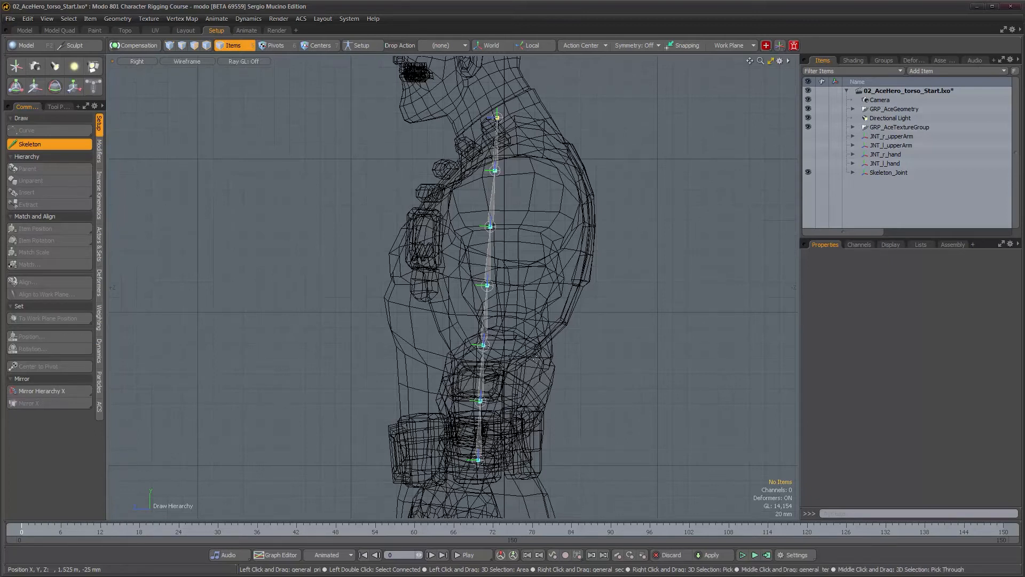
{"action": "key", "text": "space"}
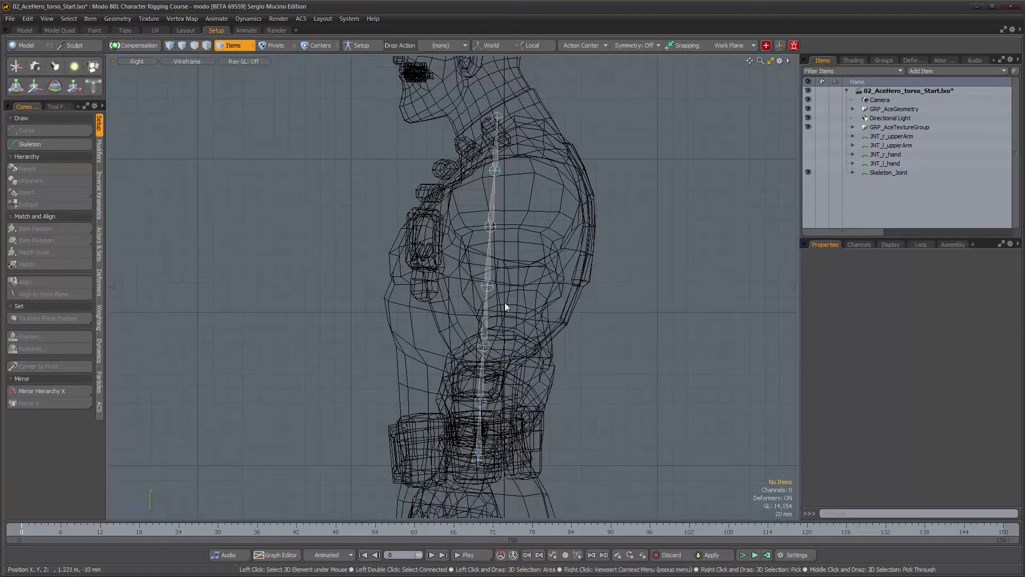
{"action": "right_click_drag", "start_coordinate": [513, 335], "coordinate": [507, 337], "text": "alt"}
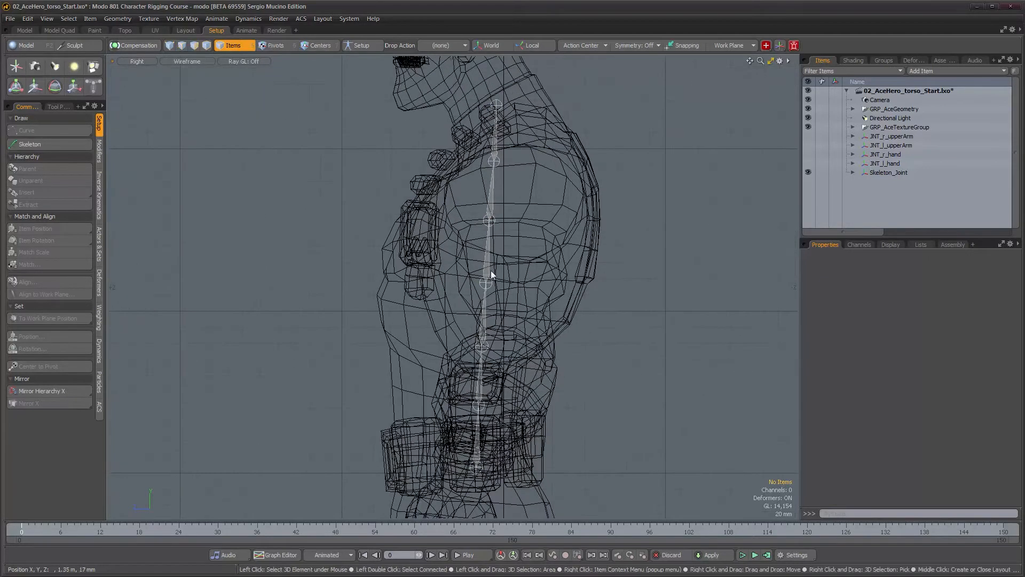
{"action": "left_click", "coordinate": [476, 468]}
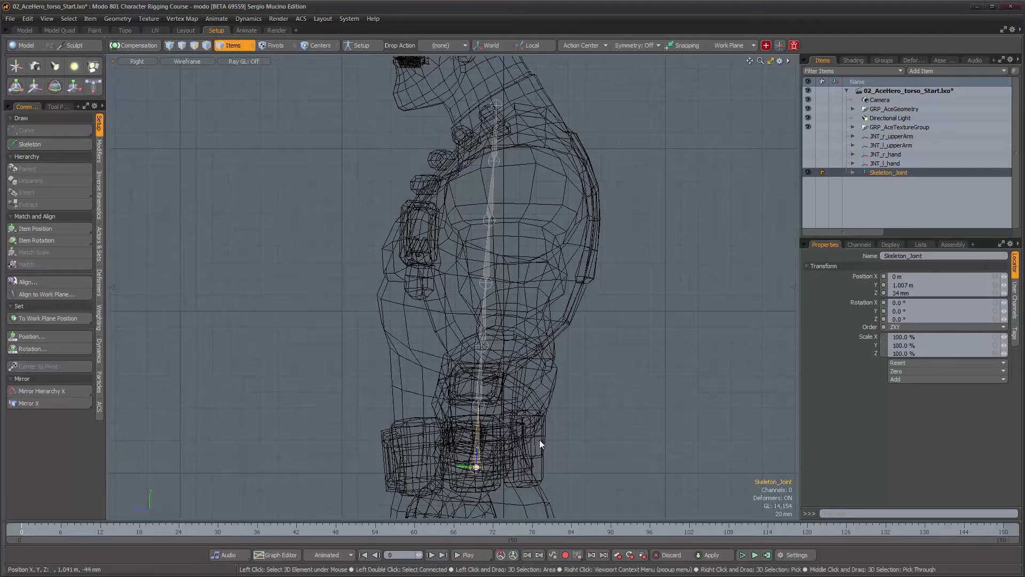
{"action": "double_click", "coordinate": [483, 410]}
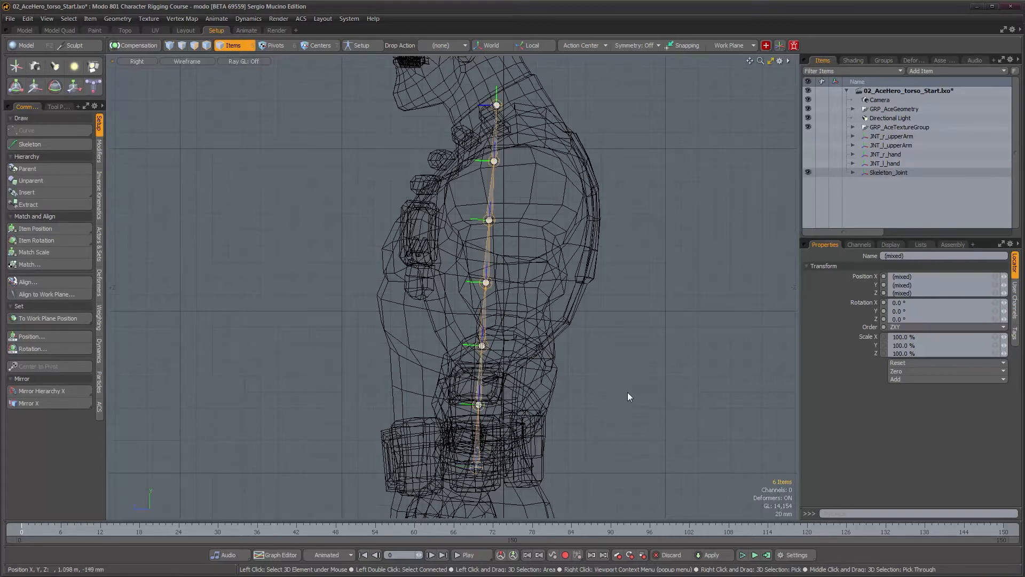
{"action": "mouse_move", "coordinate": [580, 374]}
{"action": "right_mouse_down", "text": "alt"}
{"action": "mouse_move", "coordinate": [594, 375]}
{"action": "mouse_move", "coordinate": [585, 374]}
{"action": "right_mouse_up", "text": "alt"}
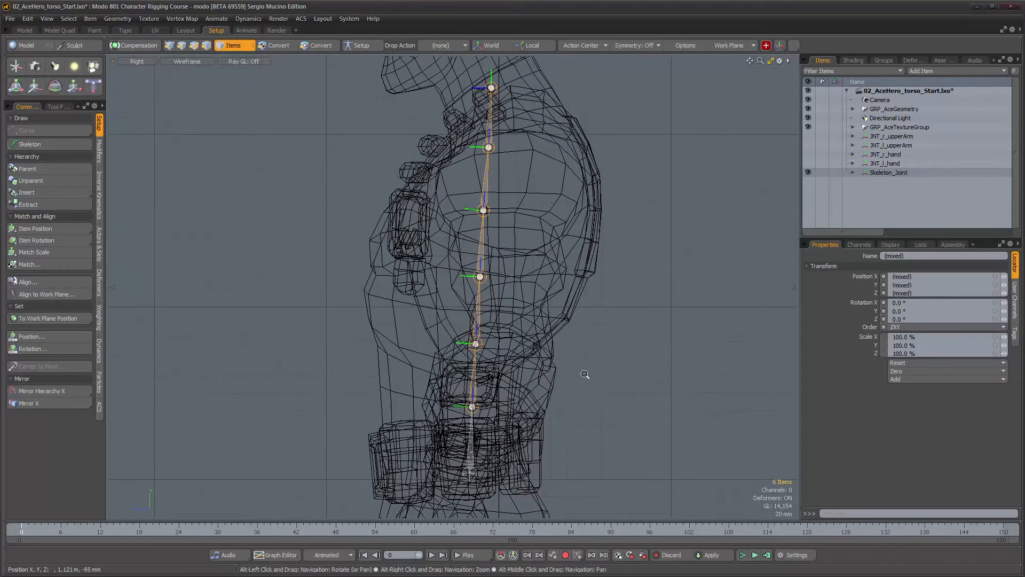
Expand the Skeleton_Joint hierarchy and set the selected joints' Position Z to 70 mm
{"action": "left_click", "coordinate": [853, 173]}
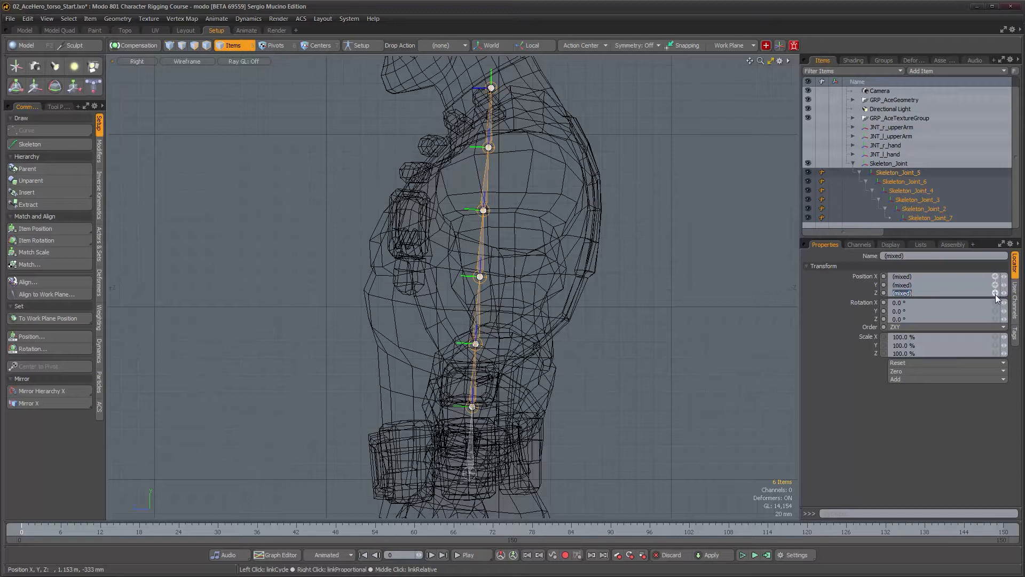
{"action": "left_click_drag", "start_coordinate": [1005, 294], "coordinate": [1003, 293]}
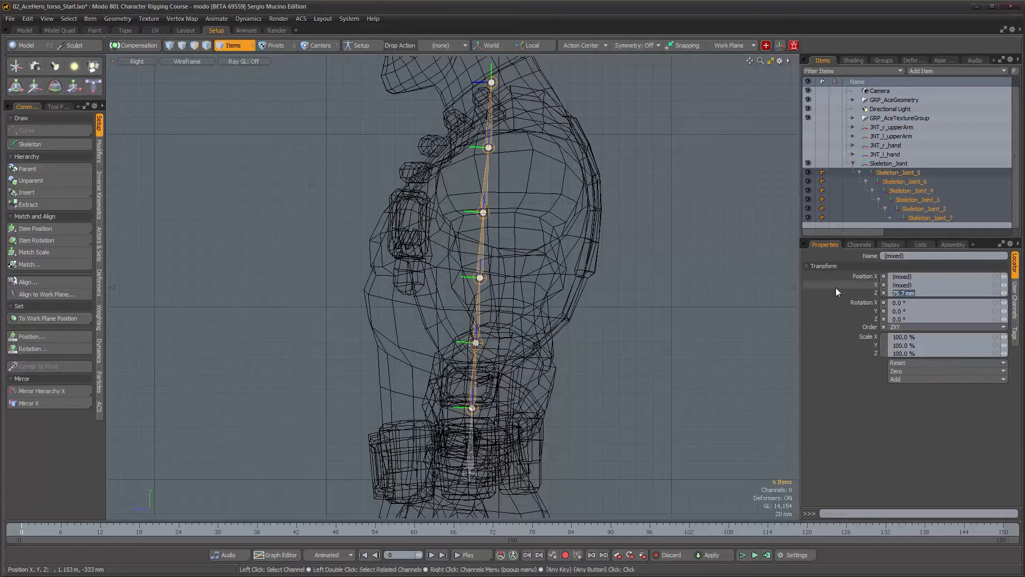
{"action": "type", "text": "70"}
{"action": "key", "text": "Return"}
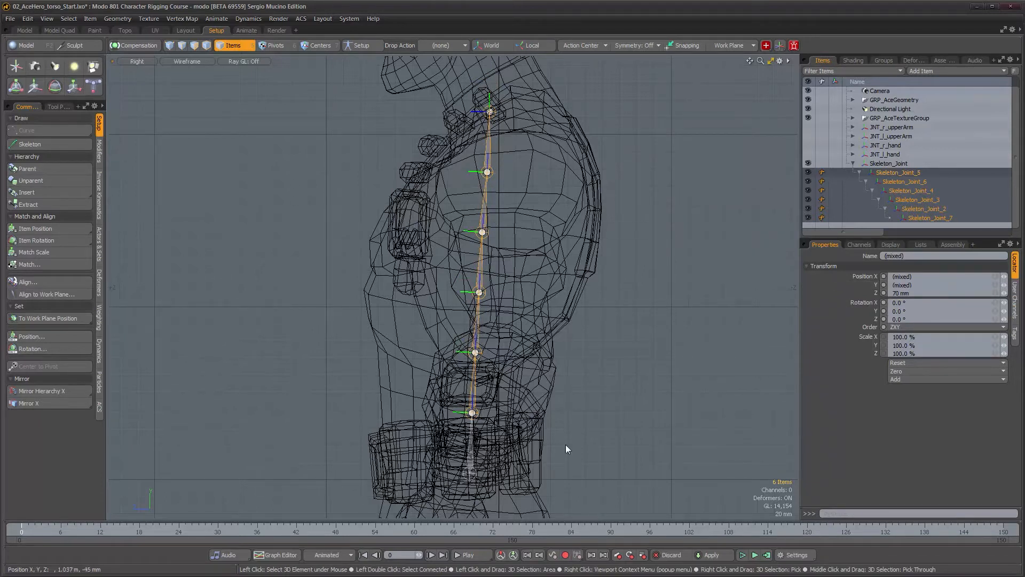
Fine-tune the selected joints' Position Z interactively to about 70.5 mm
{"action": "left_click_drag", "start_coordinate": [1004, 294], "coordinate": [1006, 294]}
{"action": "middle_click_drag", "start_coordinate": [591, 278], "coordinate": [590, 348], "text": "alt"}
{"action": "right_click_drag", "start_coordinate": [589, 348], "coordinate": [499, 171], "text": "alt"}
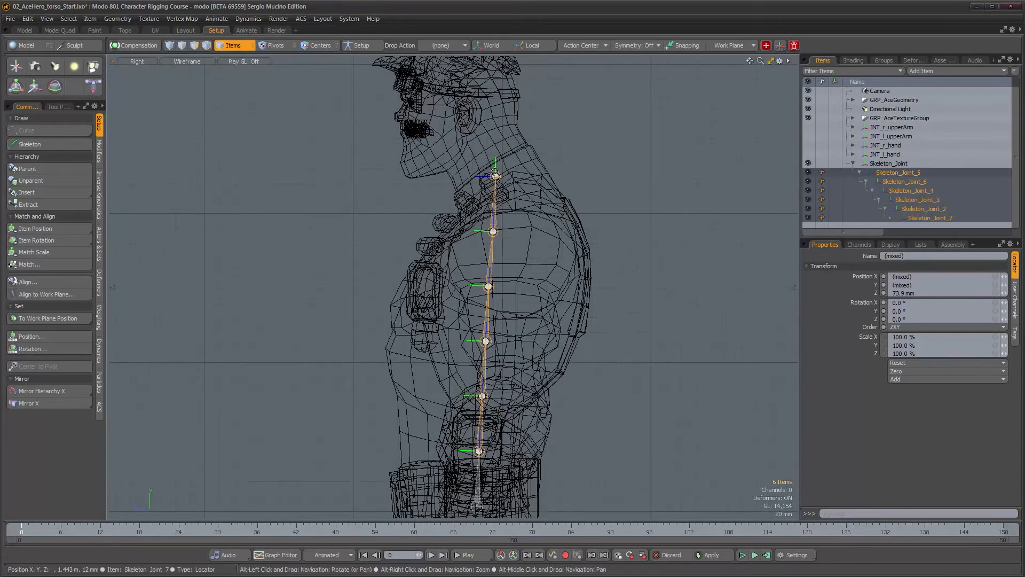
{"action": "middle_click_drag", "start_coordinate": [500, 170], "coordinate": [487, 259], "text": "alt"}
{"action": "right_click_drag", "start_coordinate": [487, 259], "coordinate": [523, 368], "text": "alt"}
{"action": "middle_click_drag", "start_coordinate": [523, 368], "coordinate": [524, 265], "text": "alt"}
{"action": "right_click_drag", "start_coordinate": [524, 266], "coordinate": [521, 268], "text": "alt"}
{"action": "scroll", "coordinate": [537, 226], "scroll_direction": "down", "scroll_amount": 1}
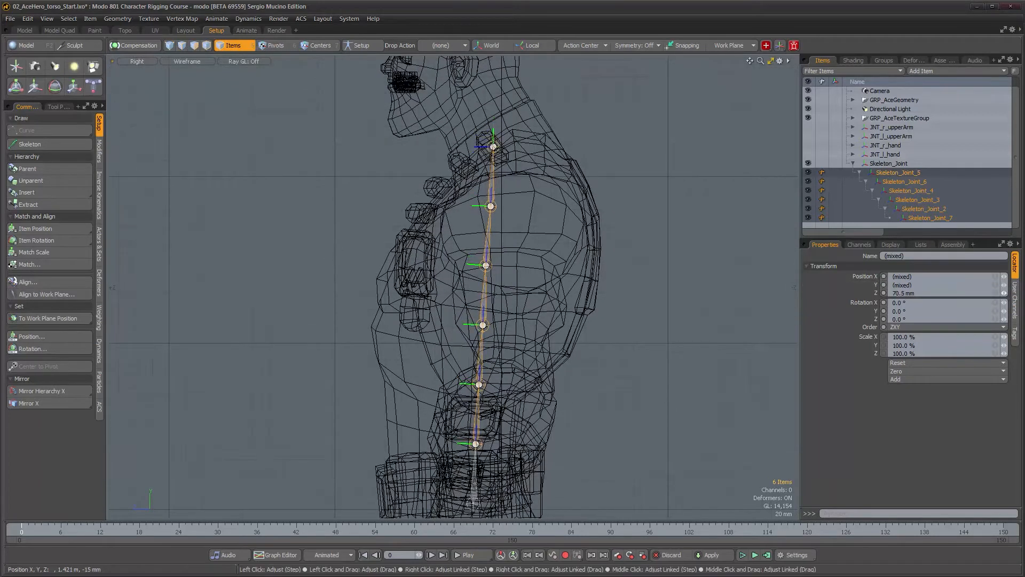
Adjust the selected joints' Position Z interactively to about 70.1 mm
{"action": "middle_click_drag", "start_coordinate": [480, 392], "coordinate": [473, 302], "text": "alt"}
{"action": "right_click_drag", "start_coordinate": [473, 302], "coordinate": [507, 303], "text": "alt"}
{"action": "mouse_move", "coordinate": [507, 303]}
{"action": "middle_mouse_down", "text": "alt"}
{"action": "mouse_move", "coordinate": [503, 384]}
{"action": "mouse_move", "coordinate": [507, 315]}
{"action": "middle_mouse_up", "text": "alt"}
{"action": "right_click_drag", "start_coordinate": [507, 315], "coordinate": [524, 332], "text": "alt"}
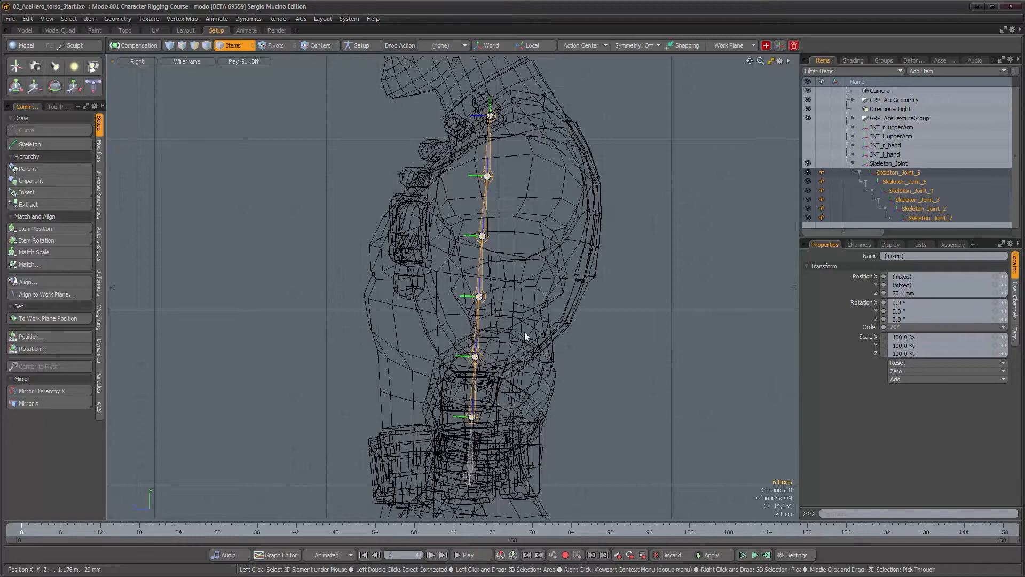
Deselect everything, switch to a perspective view, and inspect the spine joint chain from the front
{"action": "left_click", "coordinate": [527, 425]}
{"action": "key", "text": "ctrl+space"}
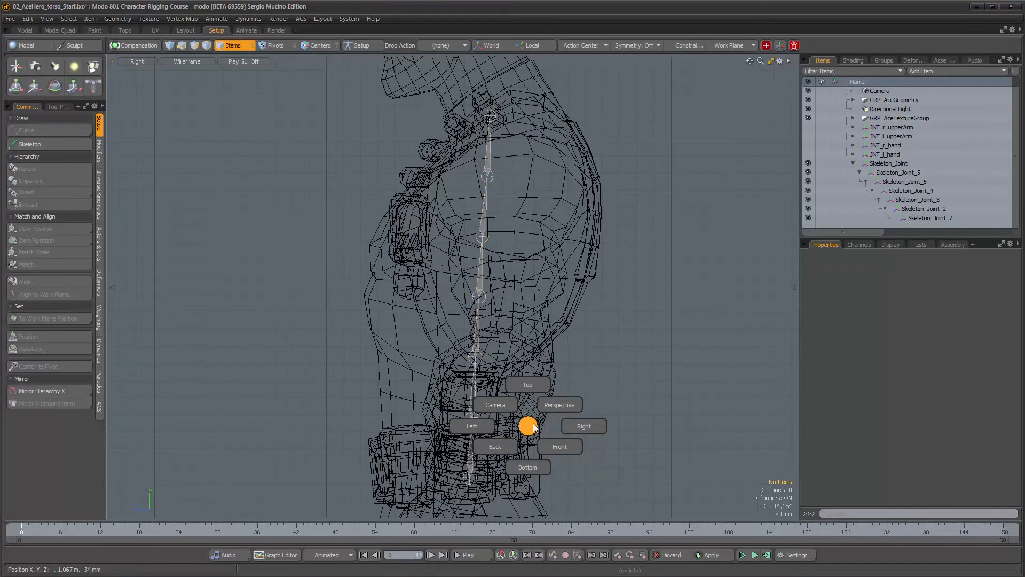
{"action": "left_click", "coordinate": [558, 406]}
{"action": "left_click_drag", "start_coordinate": [511, 408], "coordinate": [532, 369], "text": "alt"}
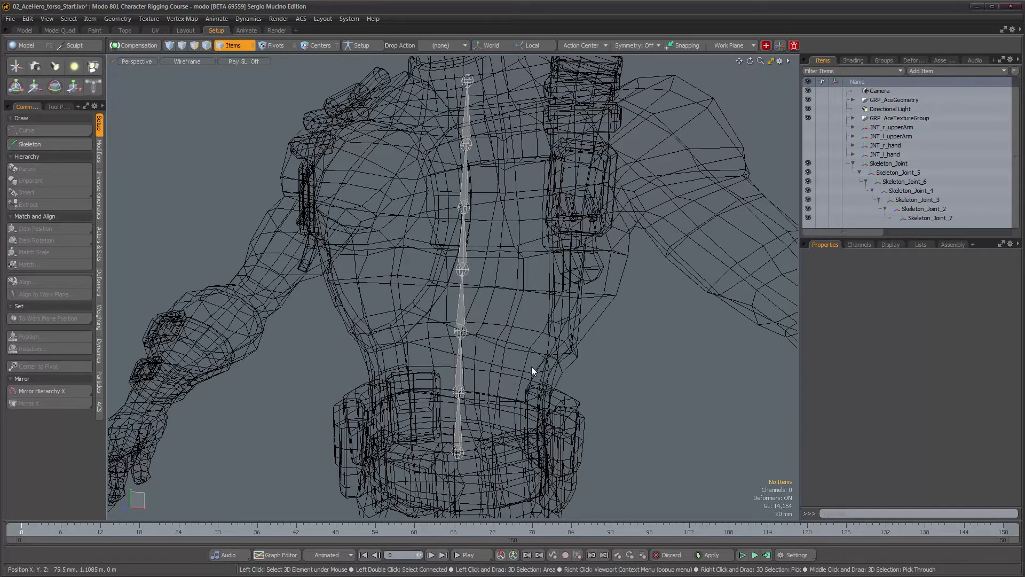
{"action": "double_click", "coordinate": [464, 454]}
{"action": "left_click_drag", "start_coordinate": [463, 454], "coordinate": [466, 417], "text": "alt"}
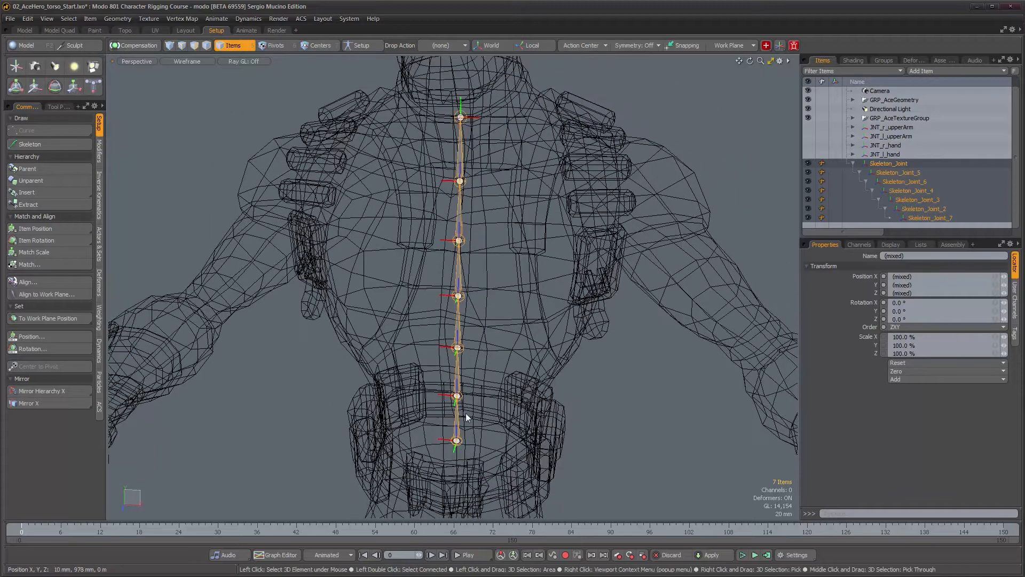
{"action": "left_click_drag", "start_coordinate": [470, 297], "coordinate": [502, 395], "text": "alt"}
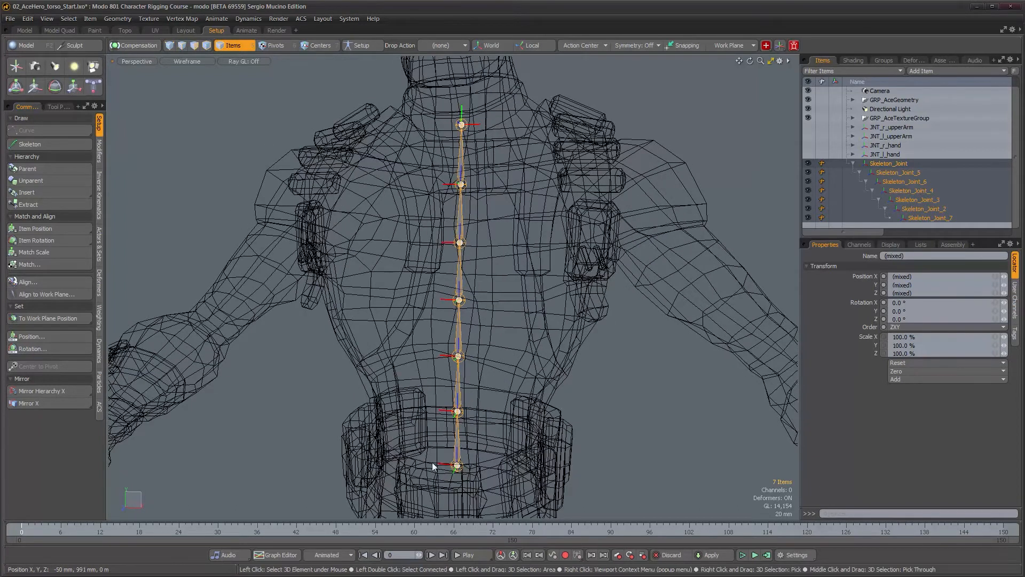
{"action": "left_click_drag", "start_coordinate": [543, 354], "coordinate": [464, 385], "text": "alt"}
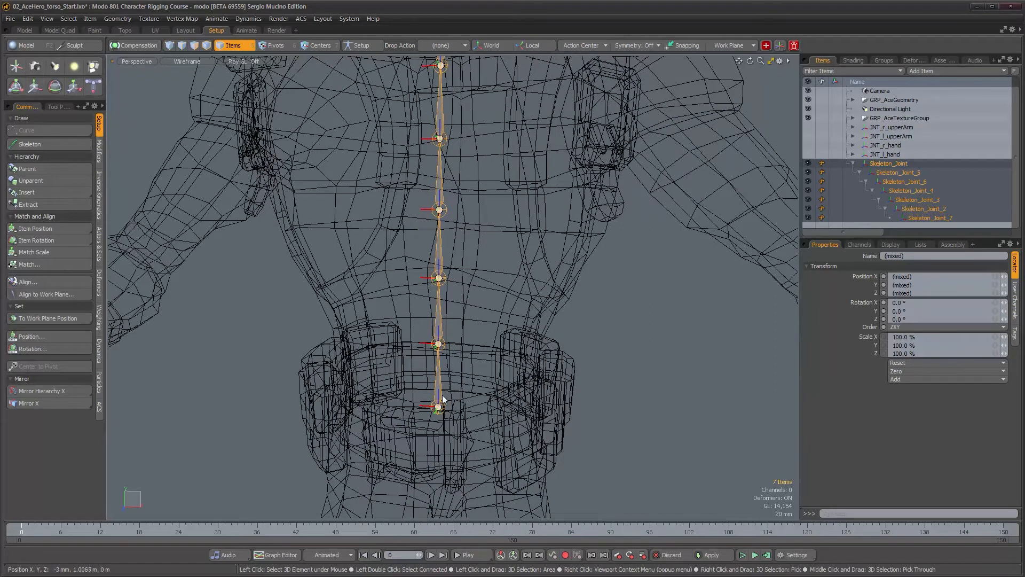
{"action": "left_click", "coordinate": [598, 385]}
Select the root joint and transfer its Rotation Zero values into its Rotation channels
{"action": "left_click", "coordinate": [441, 404]}
{"action": "mouse_move", "coordinate": [440, 404]}
{"action": "left_mouse_down", "text": "alt"}
{"action": "mouse_move", "coordinate": [401, 401]}
{"action": "mouse_move", "coordinate": [431, 390]}
{"action": "left_mouse_up", "text": "alt"}
{"action": "left_click", "coordinate": [859, 245]}
{"action": "left_click_drag", "start_coordinate": [488, 406], "coordinate": [455, 433], "text": "alt"}
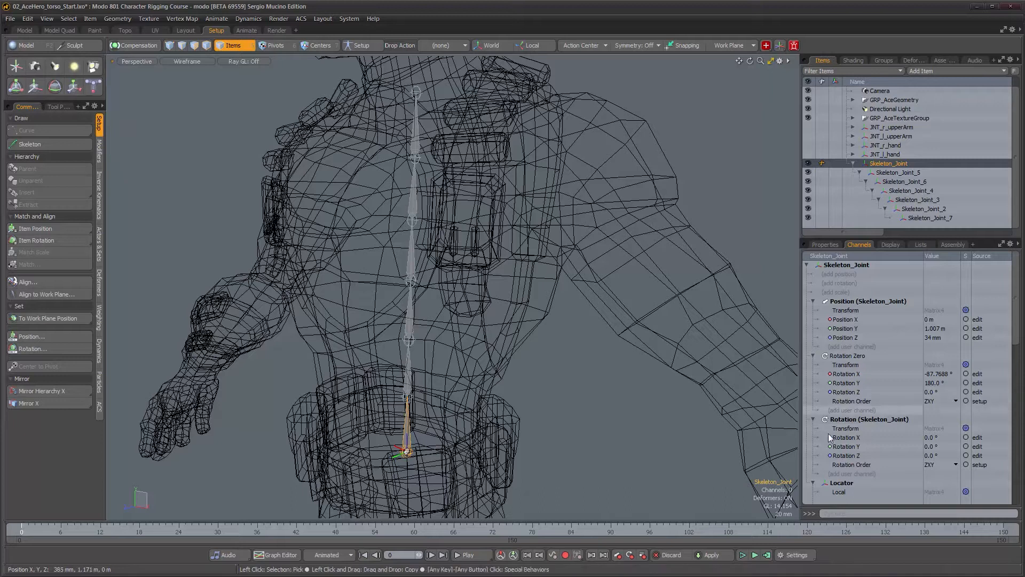
{"action": "left_click_drag", "start_coordinate": [438, 415], "coordinate": [460, 416], "text": "alt"}
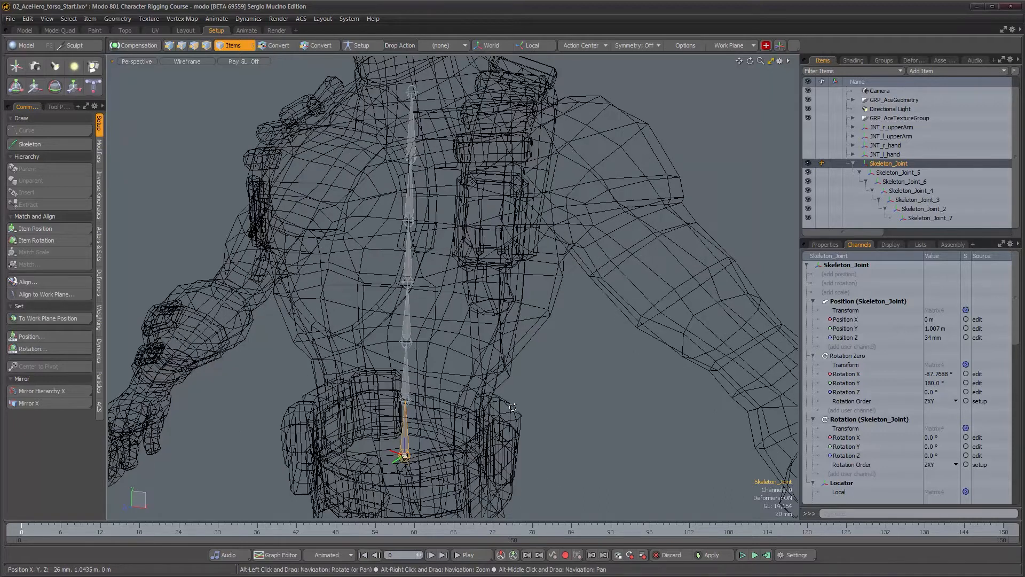
{"action": "left_click", "coordinate": [853, 356]}
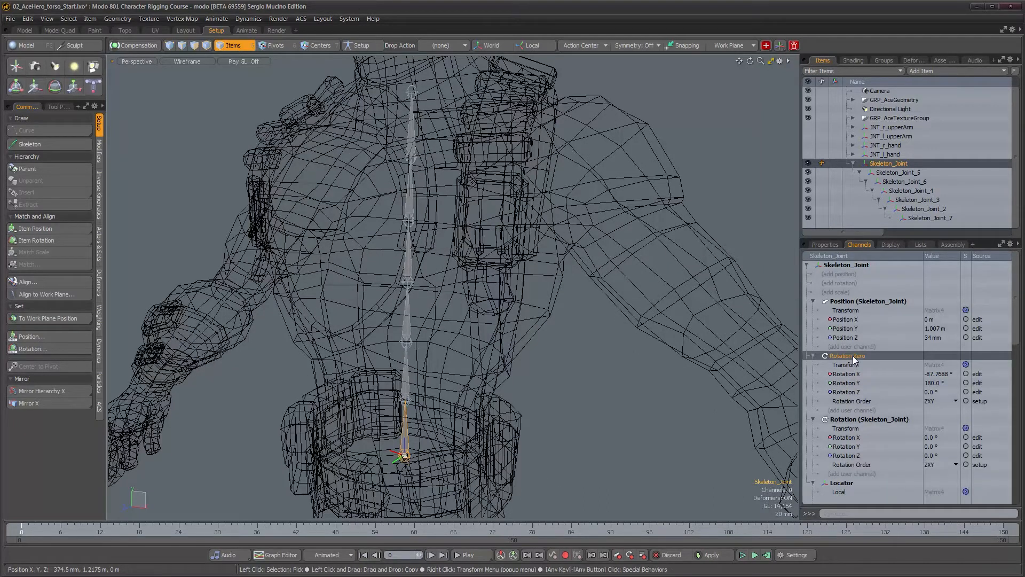
{"action": "right_click", "coordinate": [864, 419]}
{"action": "left_click", "coordinate": [861, 434]}
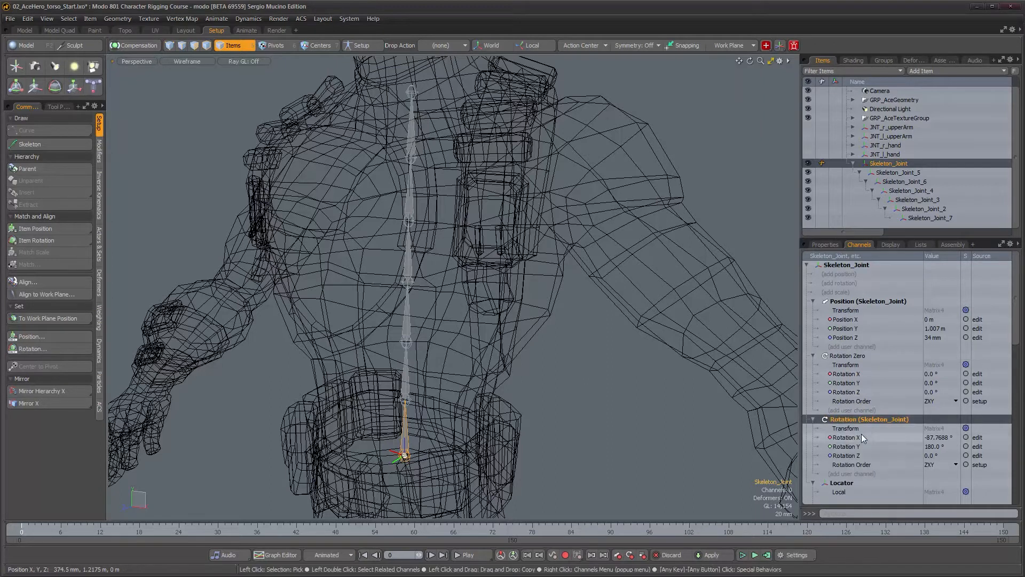
Remove the root joint's Rotation Zero transform
{"action": "right_click", "coordinate": [850, 355]}
{"action": "left_click", "coordinate": [844, 434]}
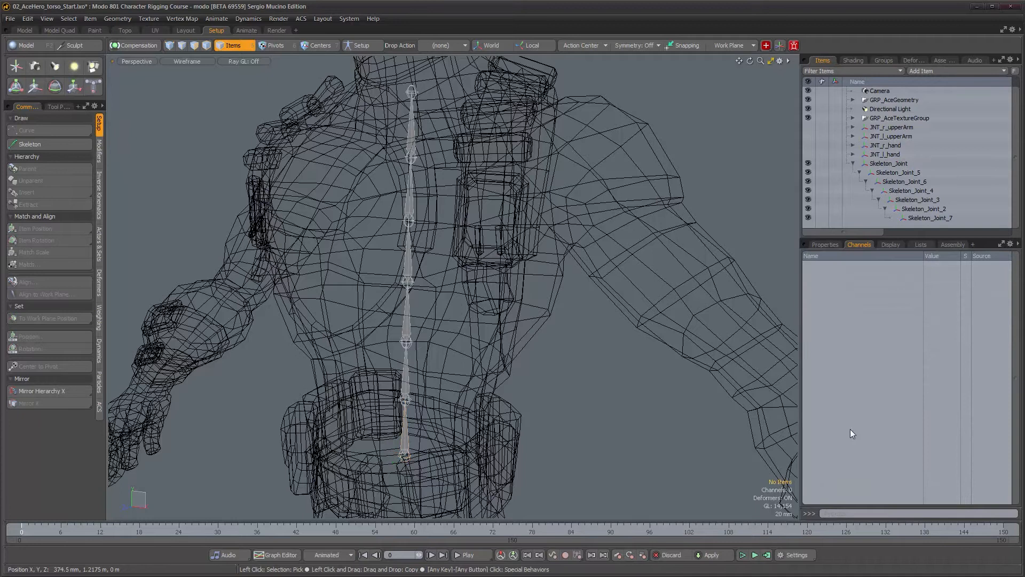
{"action": "left_click", "coordinate": [409, 441]}
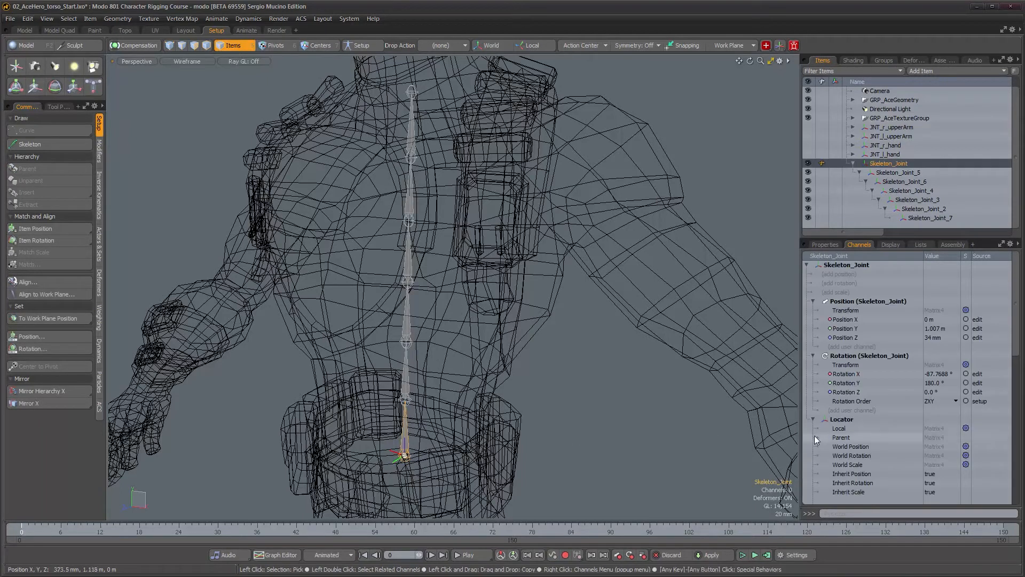
{"action": "left_click", "coordinate": [825, 244]}
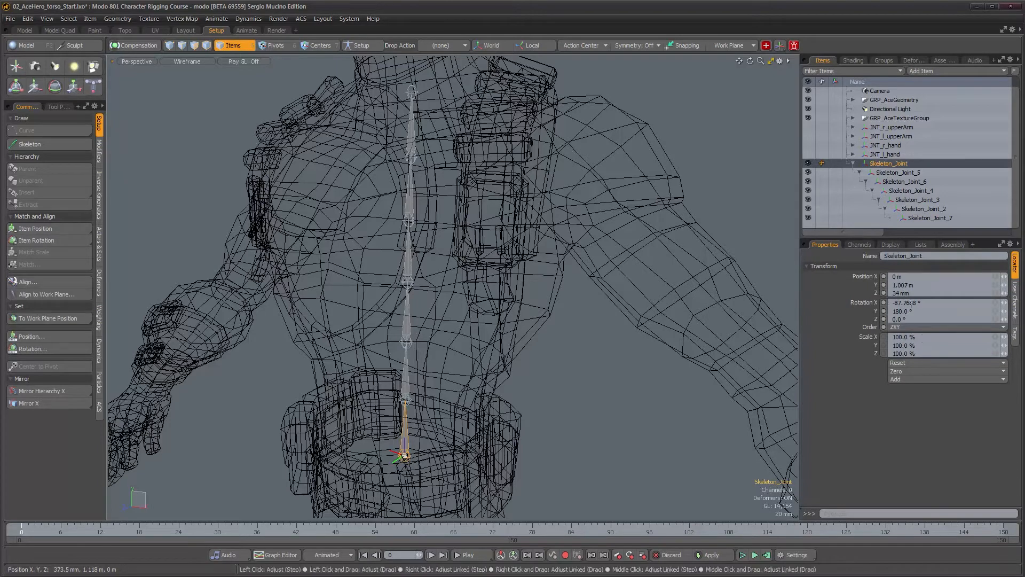
Select the whole joint chain and align it with Item Center mode, X Direction, Z Axis orientation and Scene up axis
{"action": "left_click_drag", "start_coordinate": [459, 418], "coordinate": [421, 442], "text": "alt"}
{"action": "right_click_drag", "start_coordinate": [411, 451], "coordinate": [486, 391], "text": "alt"}
{"action": "double_click", "coordinate": [412, 428]}
{"action": "middle_click_drag", "start_coordinate": [486, 392], "coordinate": [494, 404], "text": "alt"}
{"action": "left_click_drag", "start_coordinate": [494, 404], "coordinate": [493, 323], "text": "alt"}
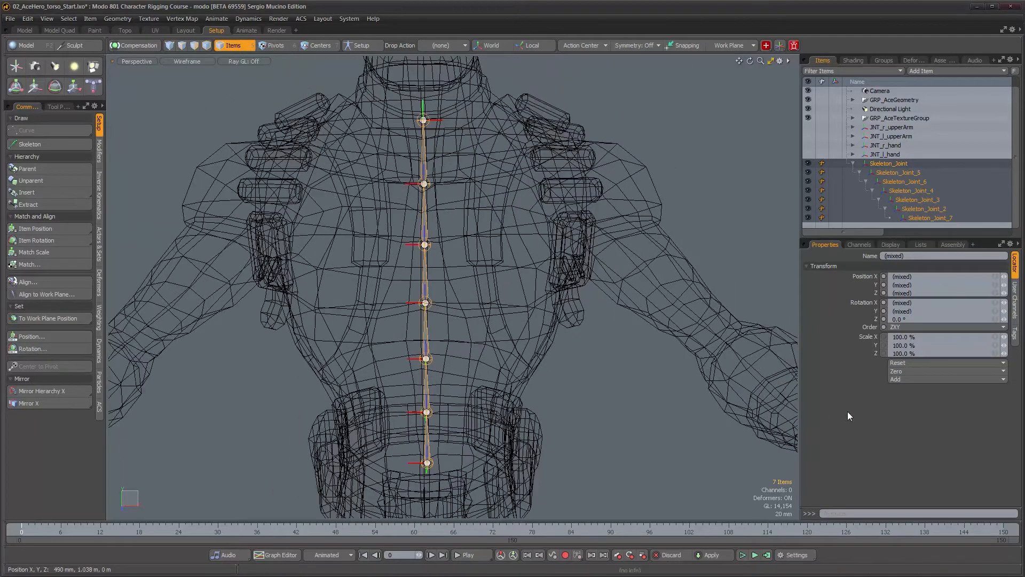
{"action": "left_click_drag", "start_coordinate": [660, 389], "coordinate": [287, 393], "text": "alt"}
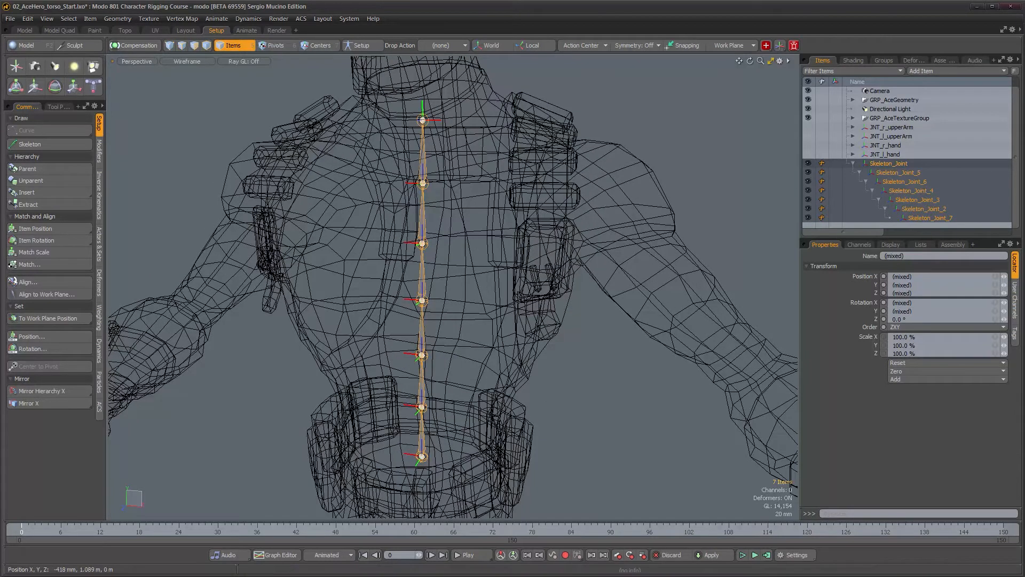
{"action": "left_click", "coordinate": [30, 281]}
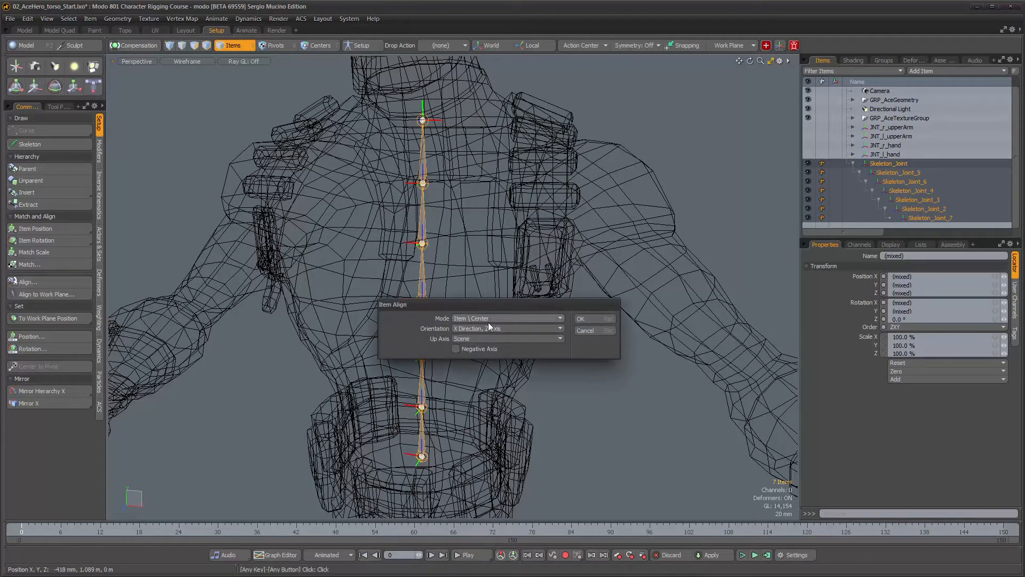
{"action": "left_click_drag", "start_coordinate": [492, 305], "coordinate": [617, 256]}
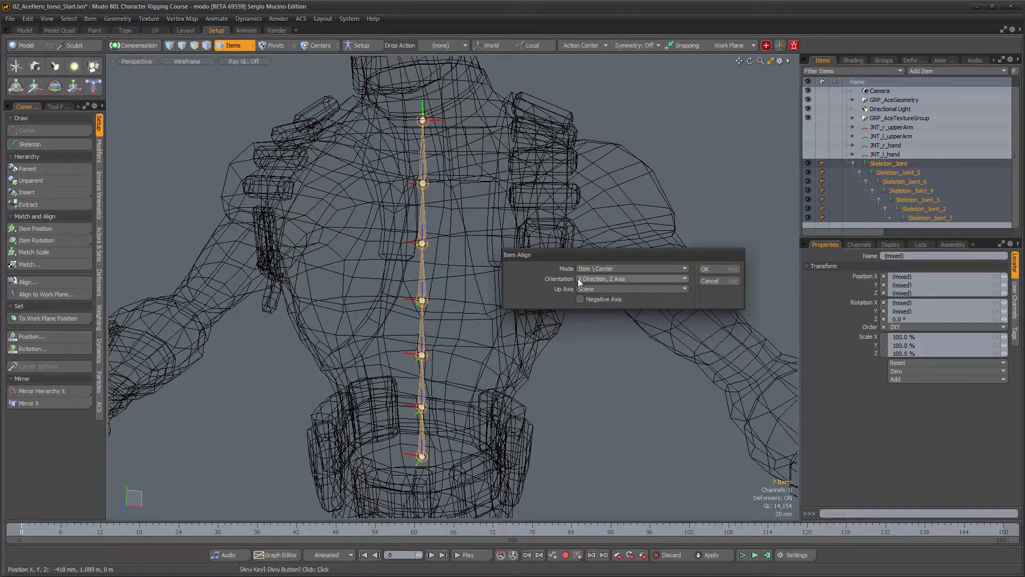
{"action": "left_click", "coordinate": [705, 268]}
Try rotating all seven joints with the Rotate tool about their local axes
{"action": "left_click_drag", "start_coordinate": [566, 321], "coordinate": [514, 352], "text": "alt"}
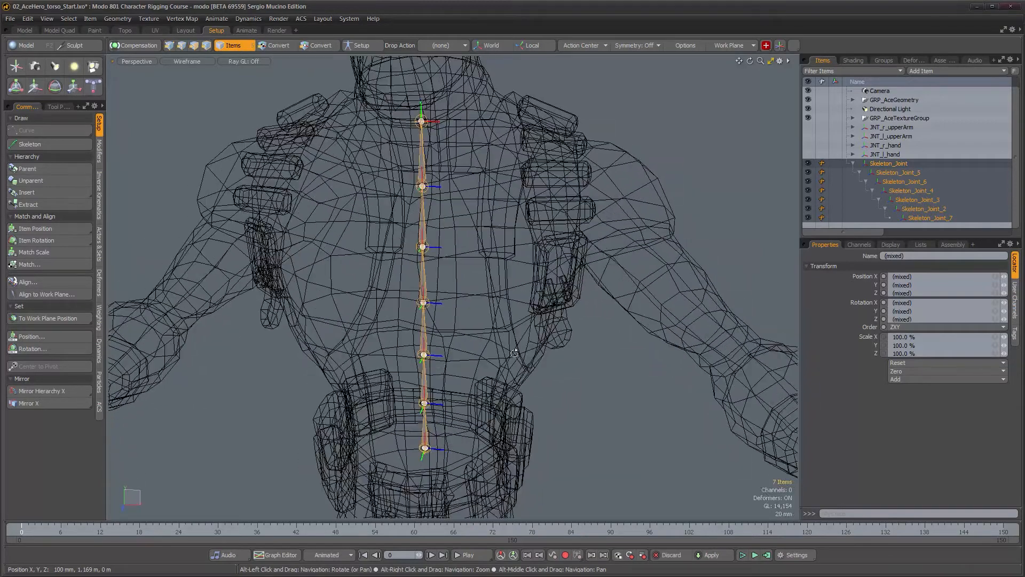
{"action": "left_click_drag", "start_coordinate": [630, 341], "coordinate": [635, 341], "text": "alt"}
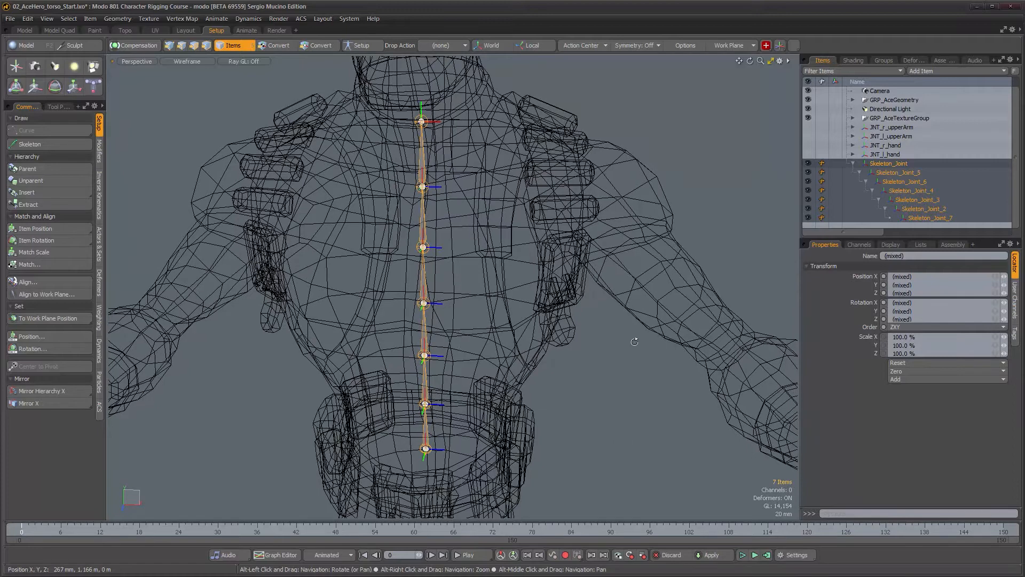
{"action": "left_click_drag", "start_coordinate": [561, 354], "coordinate": [537, 360], "text": "alt"}
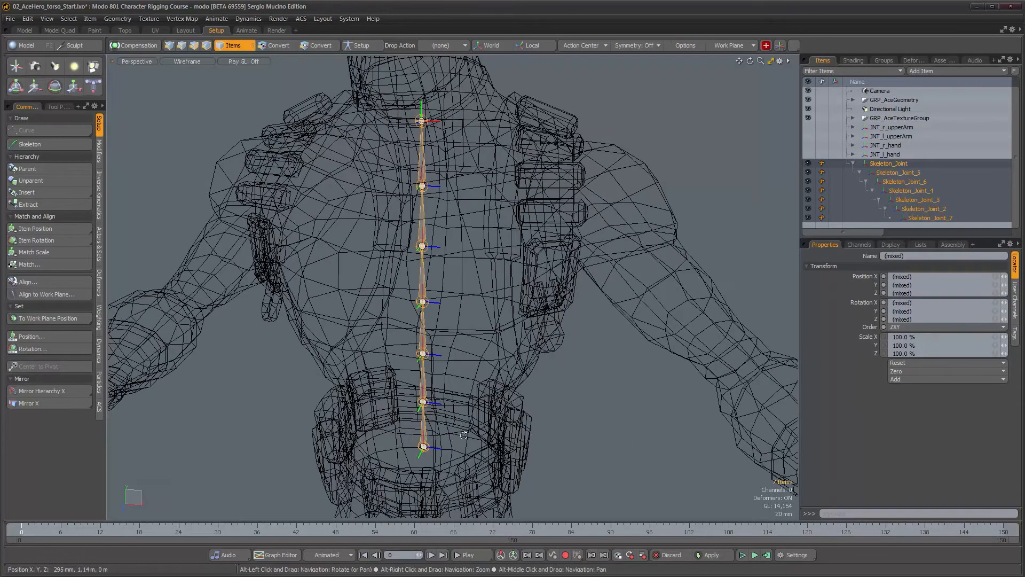
{"action": "key", "text": "y"}
{"action": "left_click_drag", "start_coordinate": [464, 437], "coordinate": [464, 392], "text": "alt"}
{"action": "left_click_drag", "start_coordinate": [532, 279], "coordinate": [514, 280], "text": "alt"}
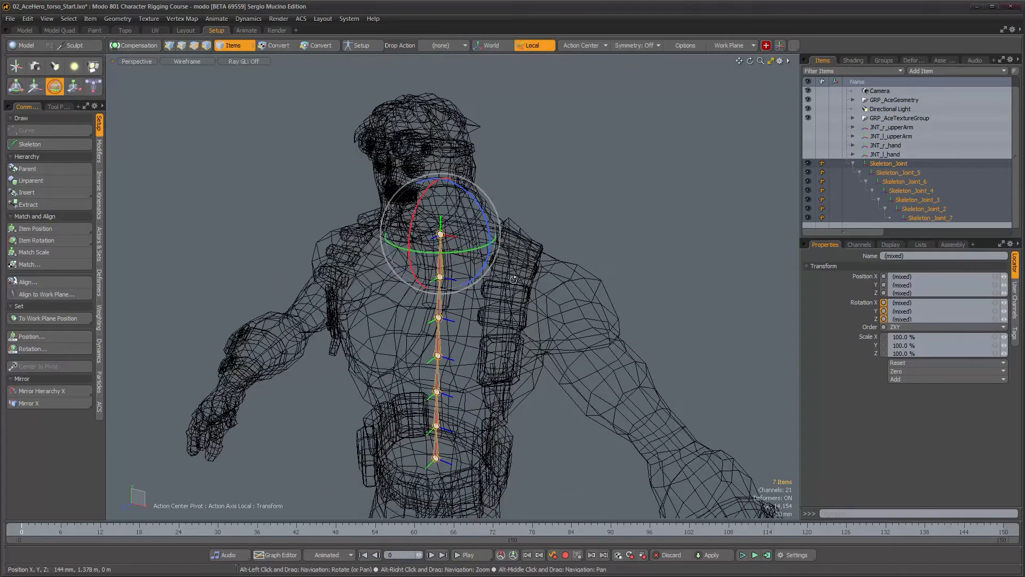
{"action": "left_click_drag", "start_coordinate": [487, 231], "coordinate": [529, 259]}
{"action": "key", "text": "ctrl+z"}
Deselect the end joint and try rotating the remaining six joints about their local axes
{"action": "scroll", "coordinate": [475, 281], "scroll_direction": "up", "scroll_amount": 6}
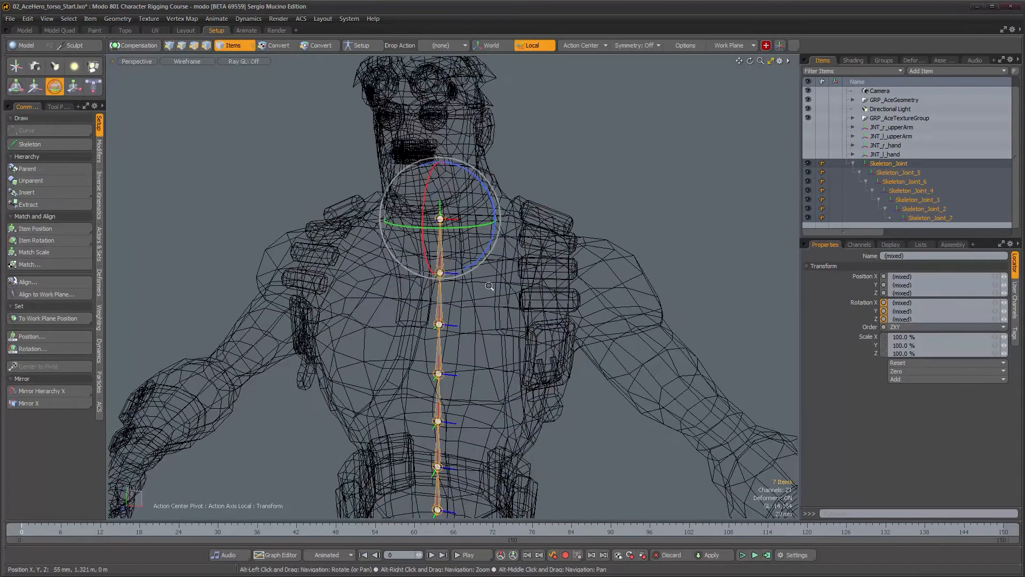
{"action": "left_click", "coordinate": [931, 217], "text": "ctrl"}
{"action": "left_click_drag", "start_coordinate": [587, 262], "coordinate": [545, 286], "text": "alt"}
{"action": "left_click_drag", "start_coordinate": [446, 247], "coordinate": [491, 228], "text": "alt"}
{"action": "key", "text": "ctrl+z"}
{"action": "left_click_drag", "start_coordinate": [526, 198], "coordinate": [548, 271]}
{"action": "key", "text": "ctrl+z"}
{"action": "left_click_drag", "start_coordinate": [482, 255], "coordinate": [554, 373]}
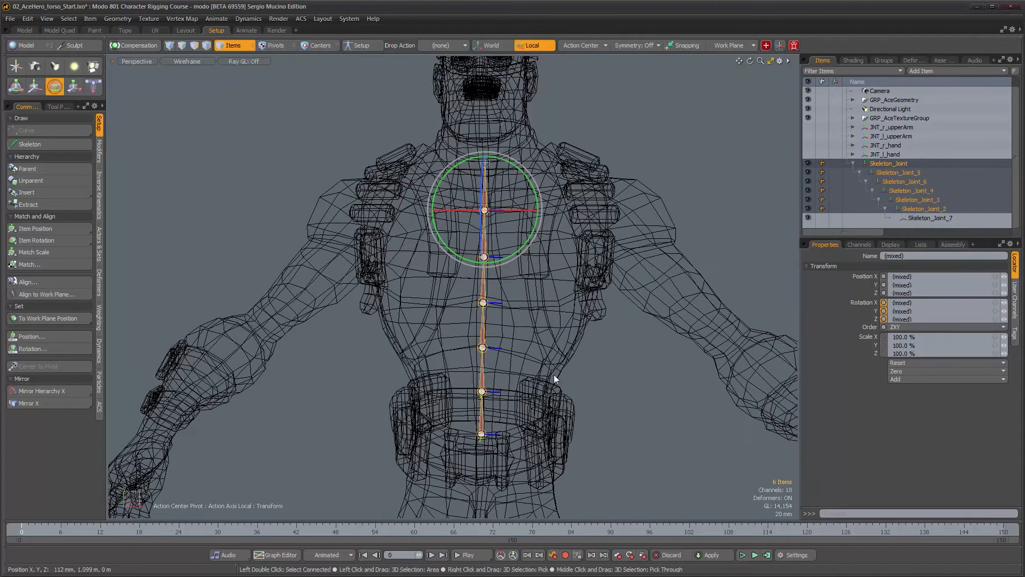
{"action": "key", "text": "space"}
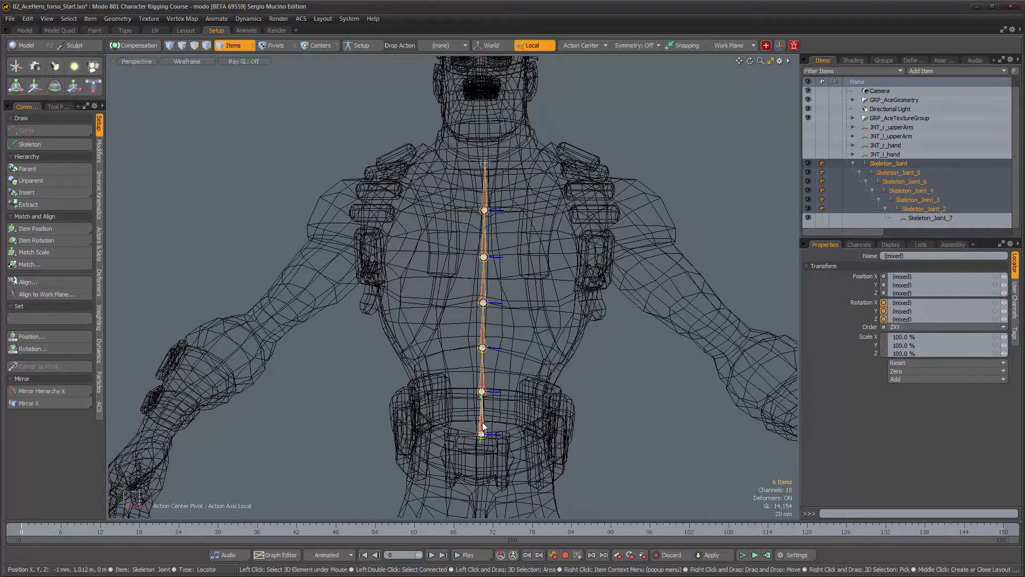
Select the root joint and review its position and rotation channels
{"action": "left_click", "coordinate": [482, 433]}
{"action": "left_click", "coordinate": [859, 245]}
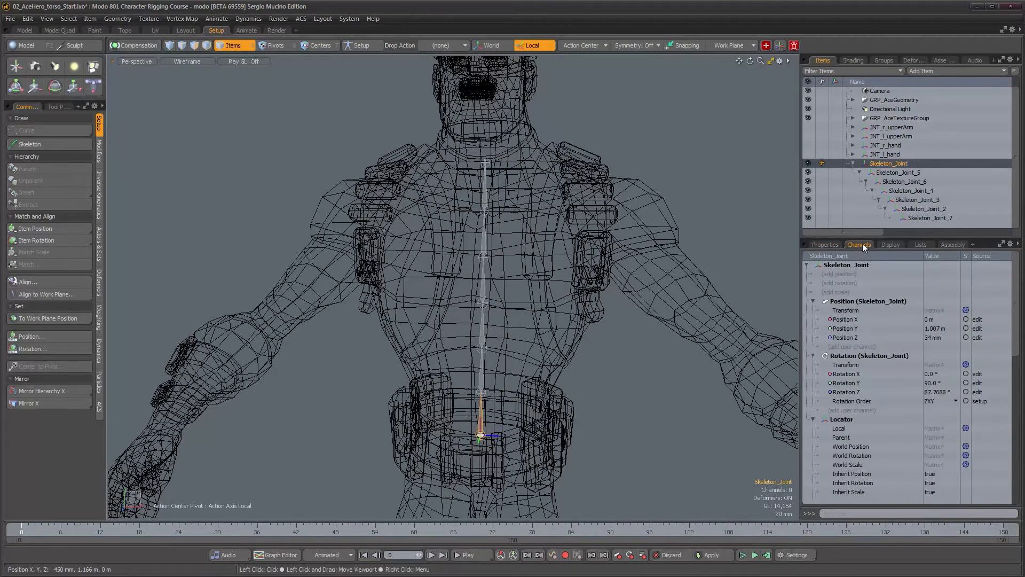
{"action": "left_click_drag", "start_coordinate": [529, 331], "coordinate": [497, 332], "text": "alt"}
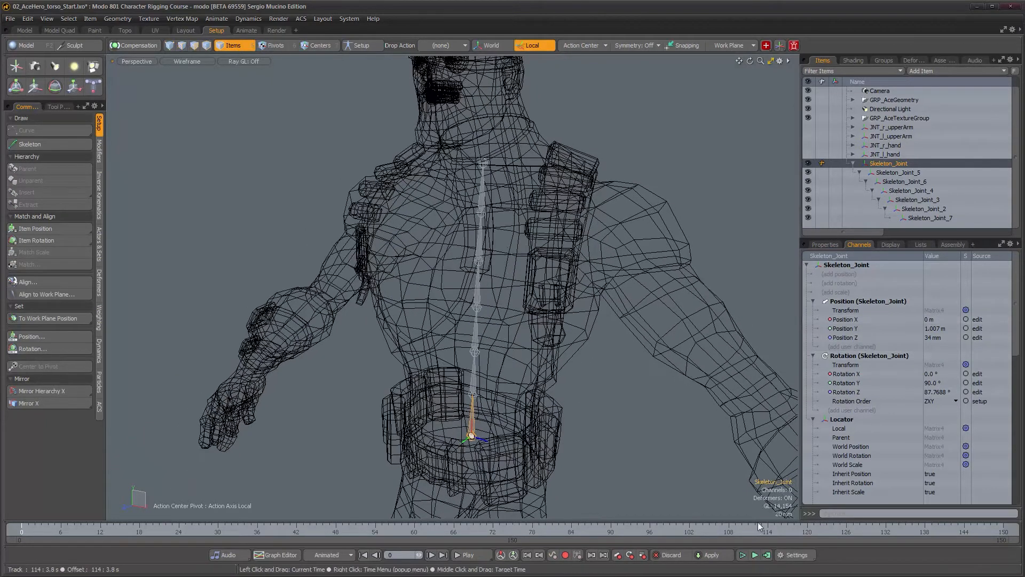
{"action": "left_click_drag", "start_coordinate": [517, 419], "coordinate": [558, 406], "text": "alt"}
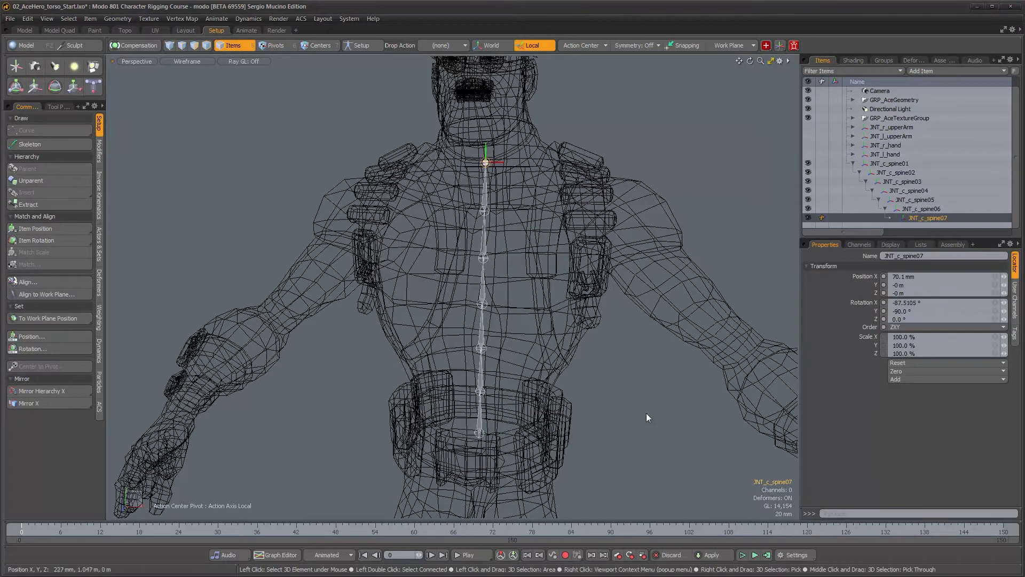
{"action": "left_click_drag", "start_coordinate": [523, 361], "coordinate": [467, 378], "text": "alt"}
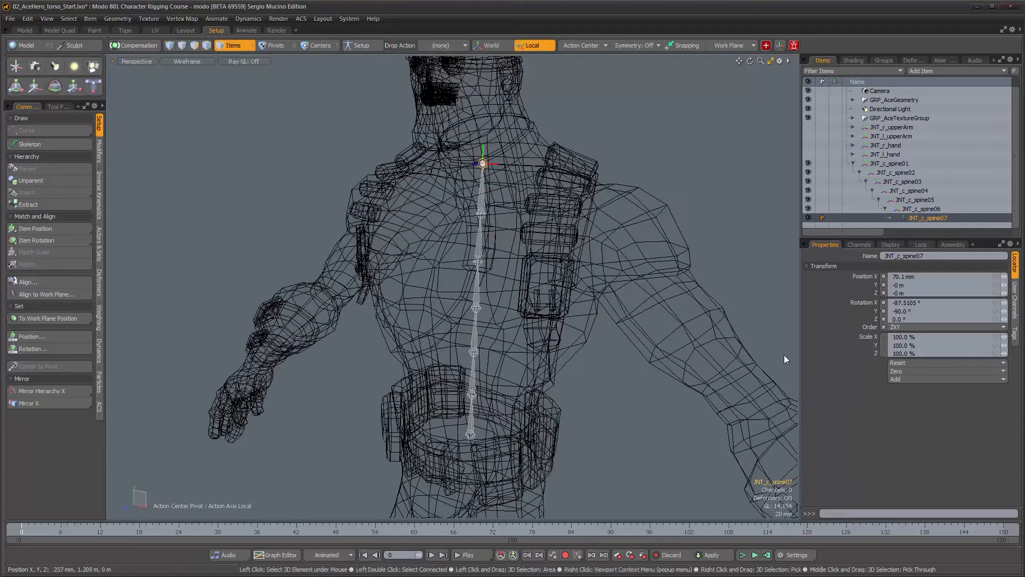
Compare the channel values of the first and last spine joints, JNT_c_spine01 and JNT_c_spine07
{"action": "left_click", "coordinate": [865, 244]}
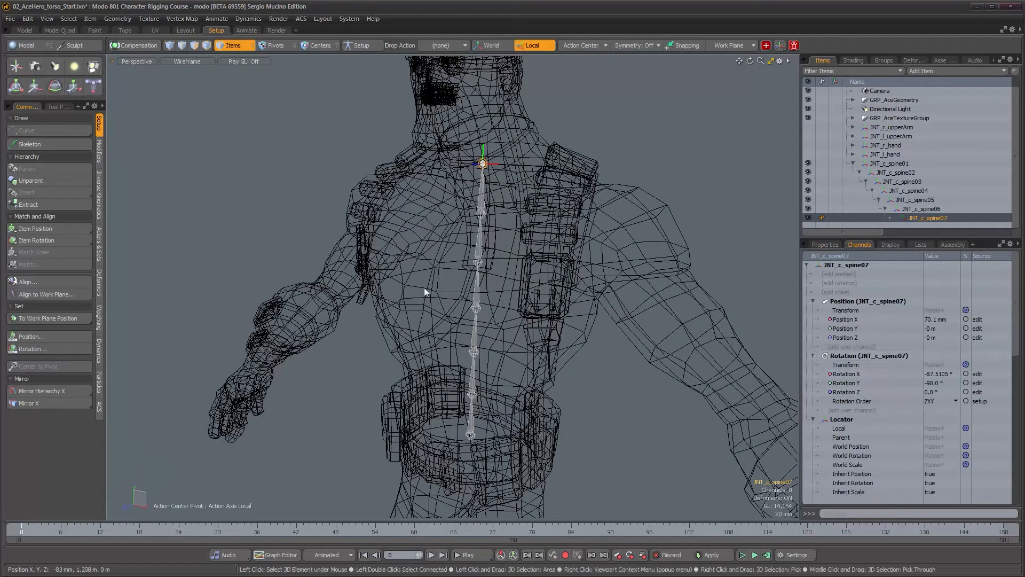
{"action": "left_click", "coordinate": [889, 165]}
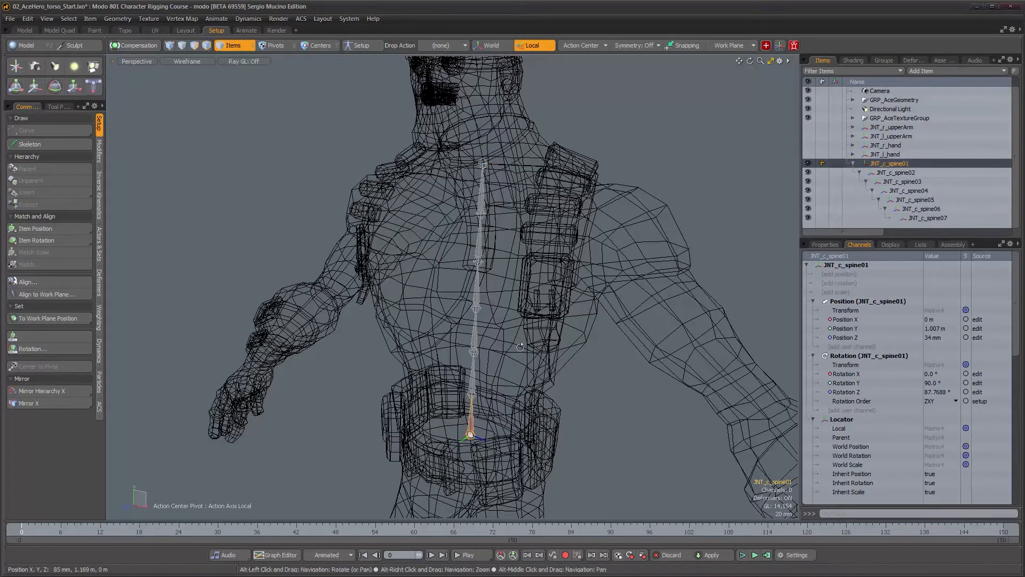
{"action": "left_click_drag", "start_coordinate": [521, 347], "coordinate": [844, 210], "text": "alt"}
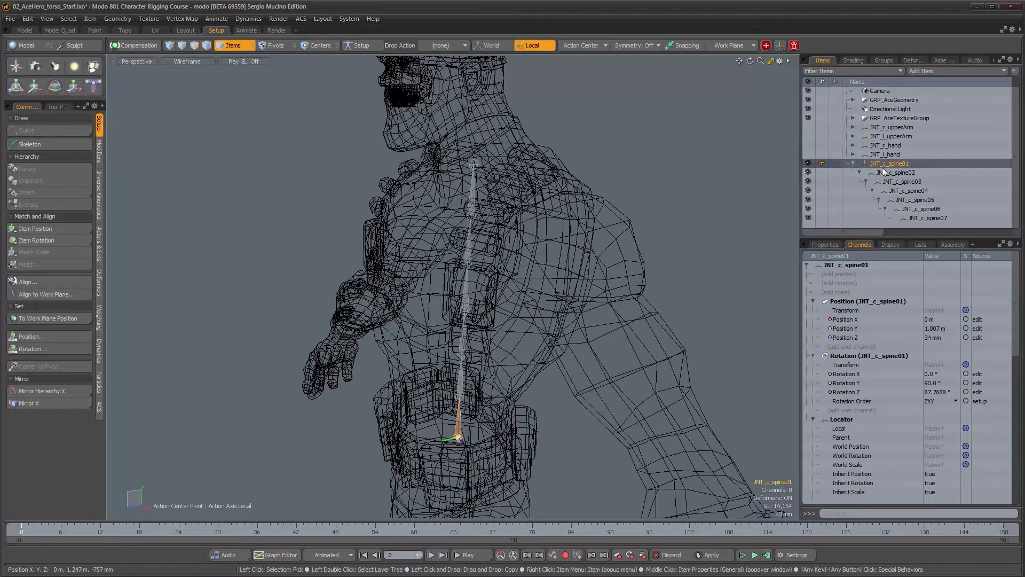
{"action": "left_click_drag", "start_coordinate": [535, 315], "coordinate": [580, 313], "text": "alt"}
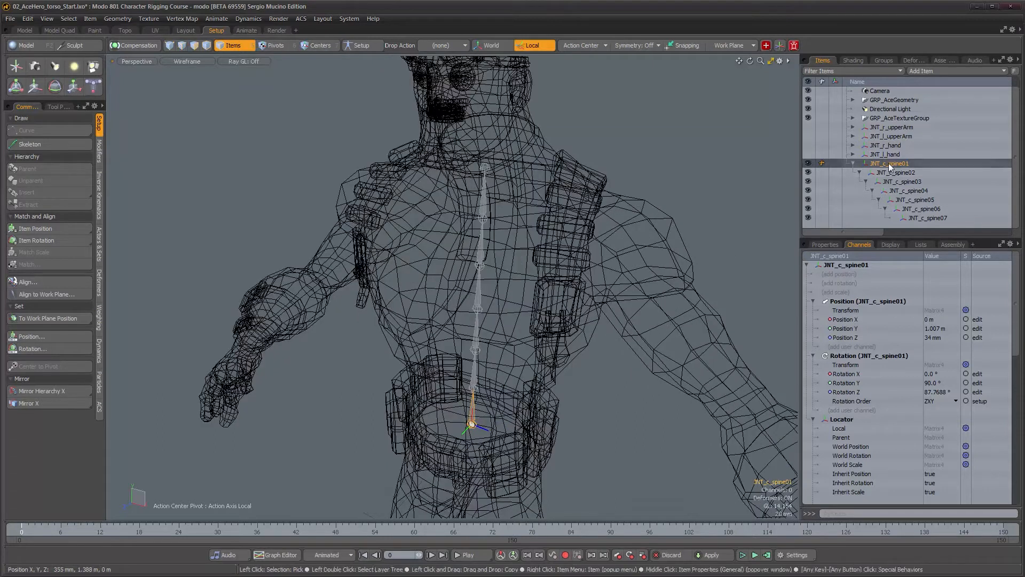
{"action": "left_click", "coordinate": [941, 218]}
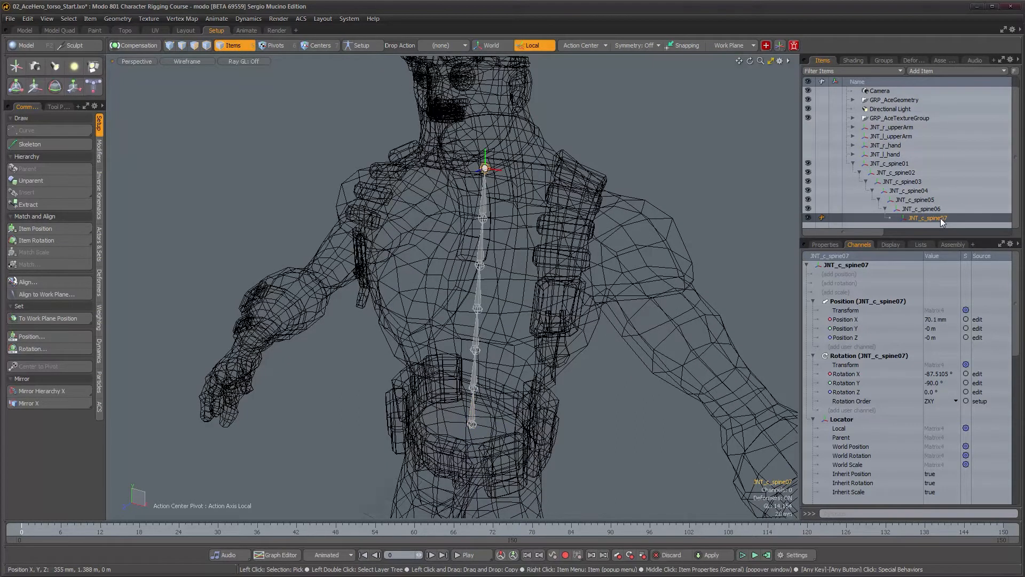
{"action": "mouse_move", "coordinate": [517, 296]}
{"action": "left_mouse_down", "text": "alt"}
{"action": "mouse_move", "coordinate": [553, 293]}
{"action": "mouse_move", "coordinate": [516, 284]}
{"action": "left_mouse_up", "text": "alt"}
{"action": "middle_click_drag", "start_coordinate": [515, 284], "coordinate": [470, 303], "text": "alt"}
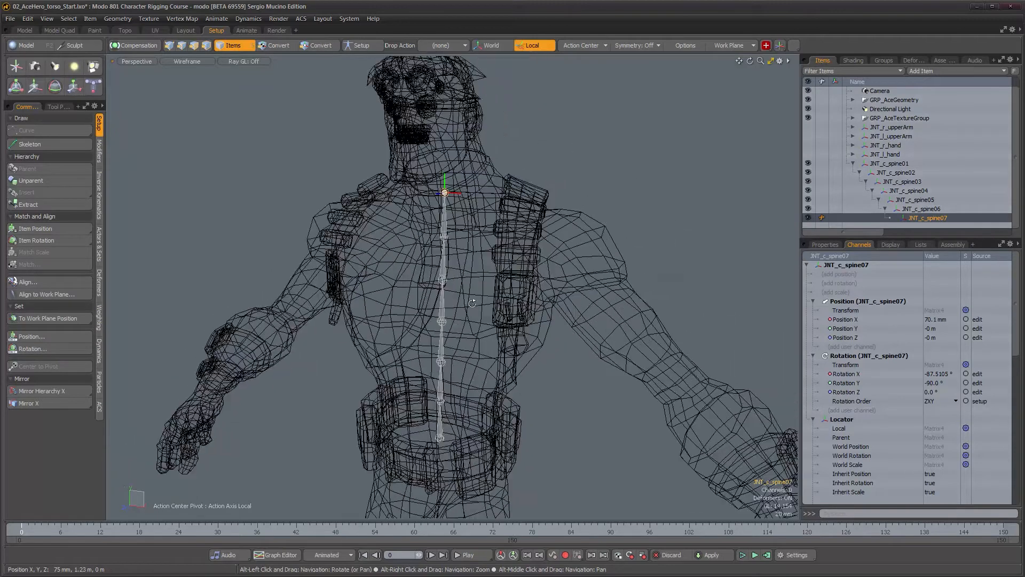
{"action": "right_click_drag", "start_coordinate": [470, 302], "coordinate": [491, 301], "text": "alt"}
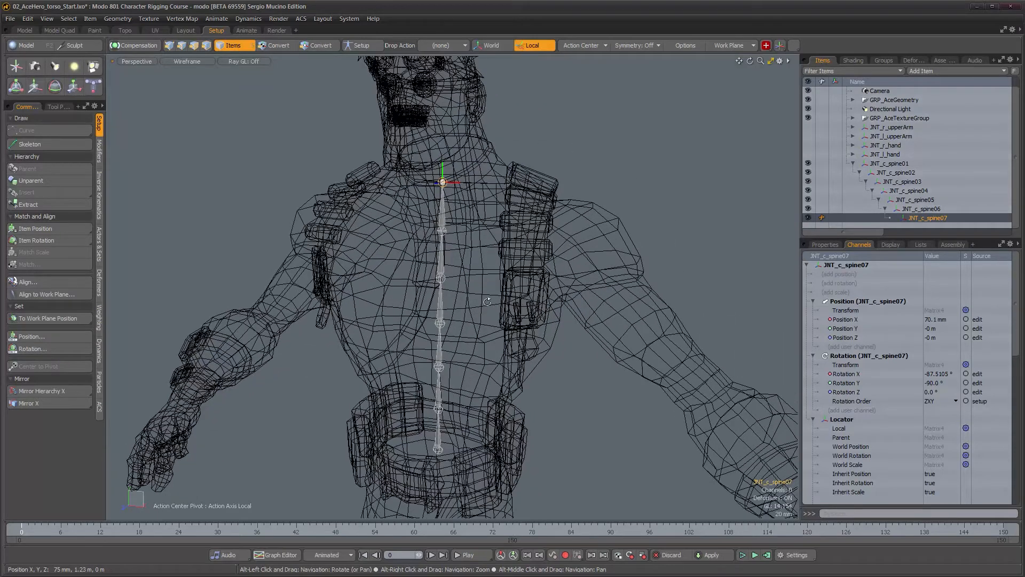
Reset the rotation channels of the end joint JNT_c_spine07
{"action": "left_click", "coordinate": [826, 245]}
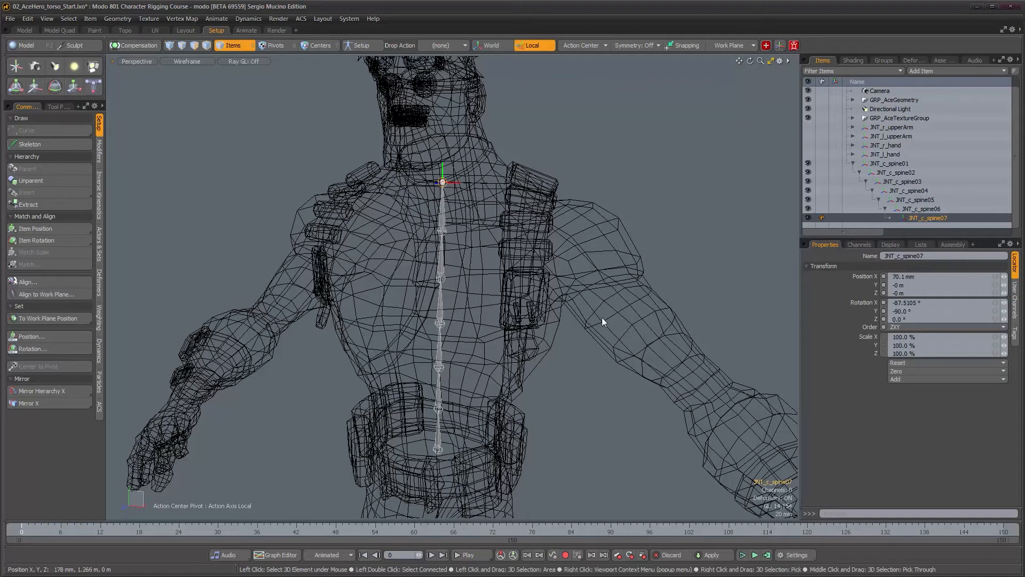
{"action": "left_click", "coordinate": [910, 364]}
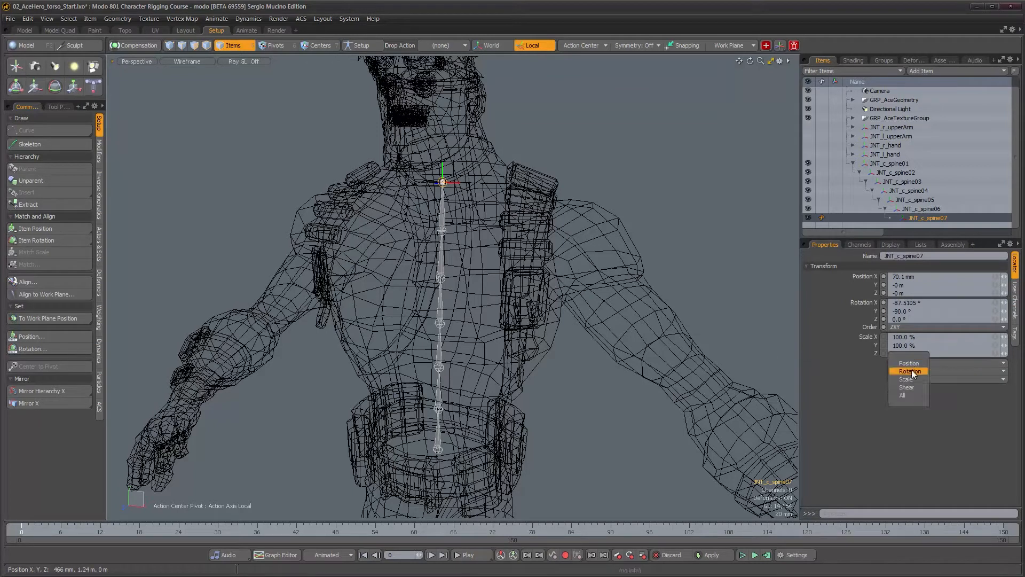
{"action": "left_click", "coordinate": [910, 371]}
{"action": "left_click_drag", "start_coordinate": [540, 307], "coordinate": [523, 303], "text": "alt"}
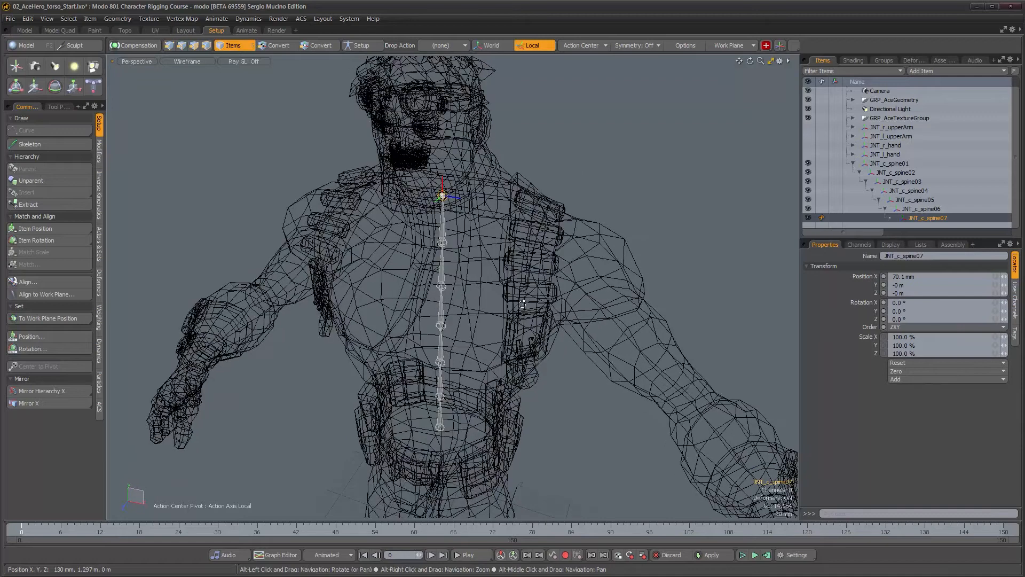
Select the whole spine chain and inspect it from several angles around the torso
{"action": "double_click", "coordinate": [438, 428]}
{"action": "left_click_drag", "start_coordinate": [480, 380], "coordinate": [464, 288], "text": "alt"}
{"action": "right_click_drag", "start_coordinate": [464, 289], "coordinate": [491, 297], "text": "alt"}
{"action": "middle_click_drag", "start_coordinate": [491, 296], "coordinate": [503, 257], "text": "alt"}
{"action": "left_click_drag", "start_coordinate": [503, 257], "coordinate": [510, 297], "text": "alt"}
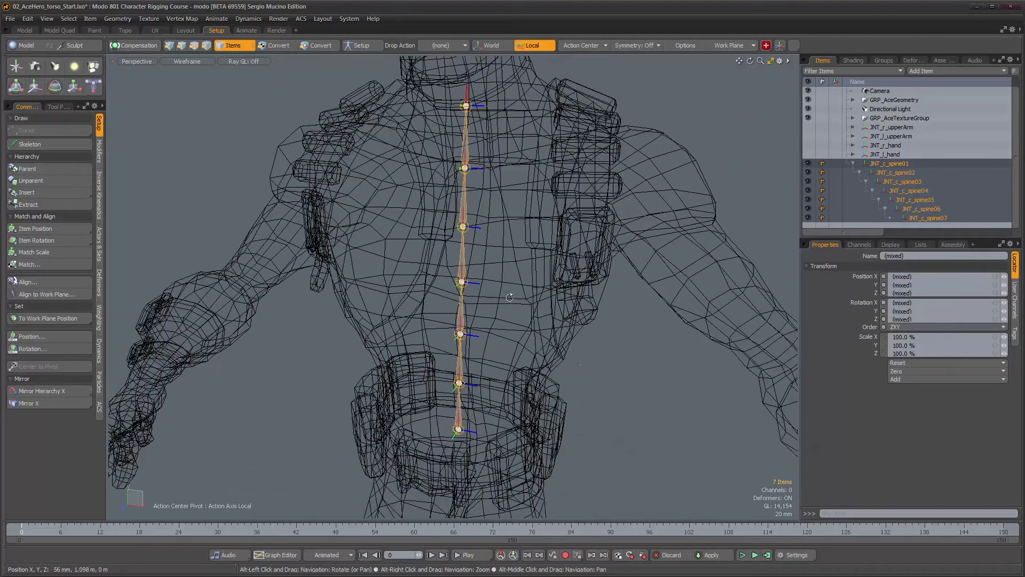
{"action": "left_click", "coordinate": [646, 422]}
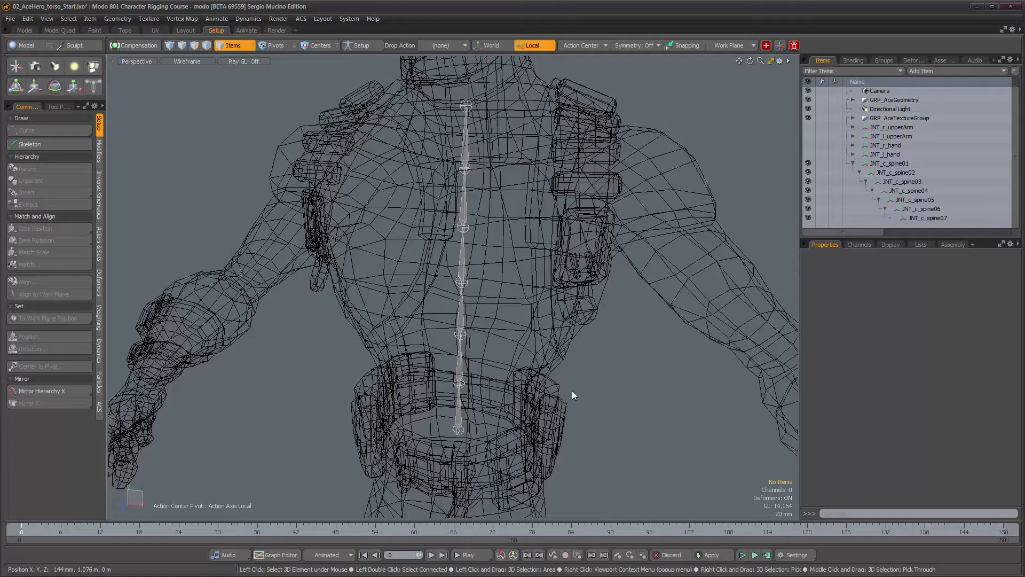
{"action": "left_click_drag", "start_coordinate": [465, 423], "coordinate": [428, 327], "text": "alt"}
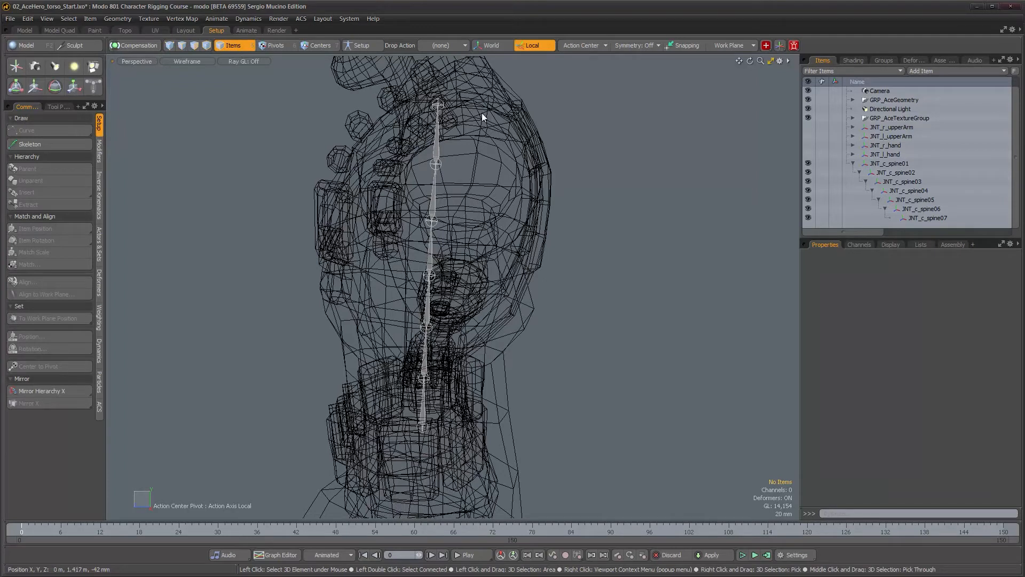
{"action": "left_click_drag", "start_coordinate": [482, 113], "coordinate": [404, 426], "text": "alt"}
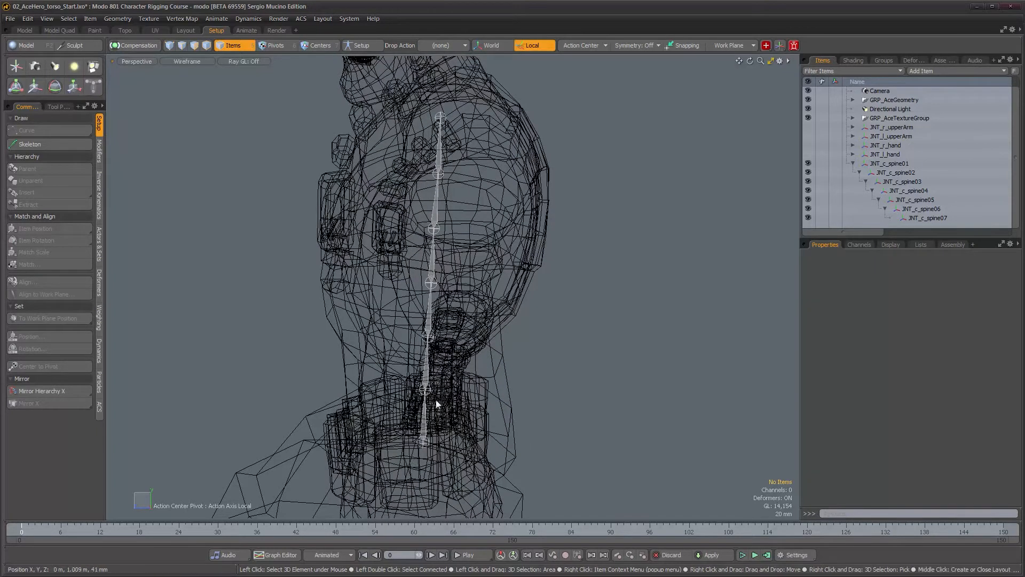
{"action": "left_click_drag", "start_coordinate": [425, 368], "coordinate": [629, 359], "text": "alt"}
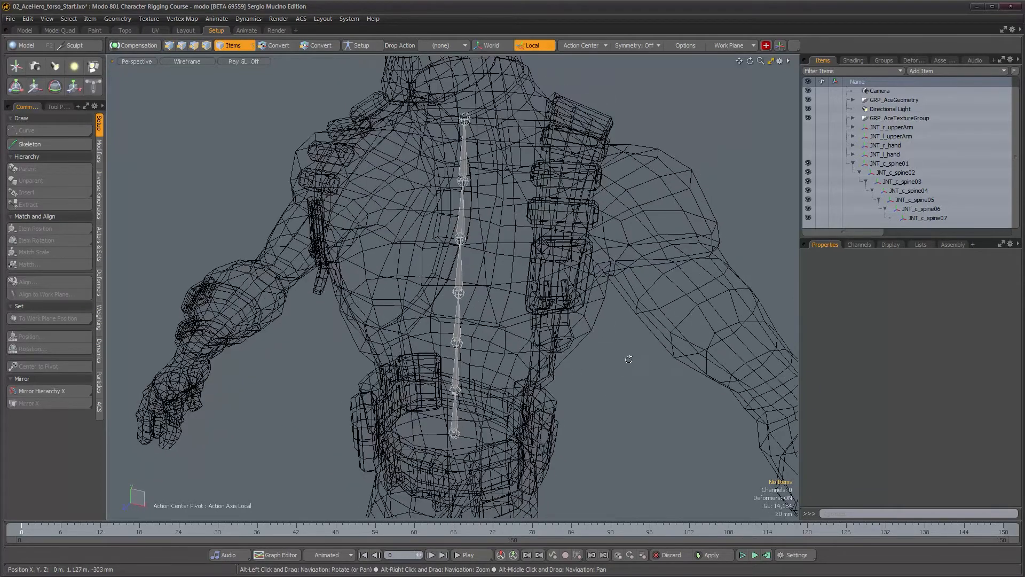
Step through each spine joint from JNT_c_spine01 to JNT_c_spine06 and review its rotation channels
{"action": "left_click", "coordinate": [473, 392]}
{"action": "left_click_drag", "start_coordinate": [529, 422], "coordinate": [481, 392], "text": "alt"}
{"action": "left_click_drag", "start_coordinate": [427, 362], "coordinate": [500, 373], "text": "alt"}
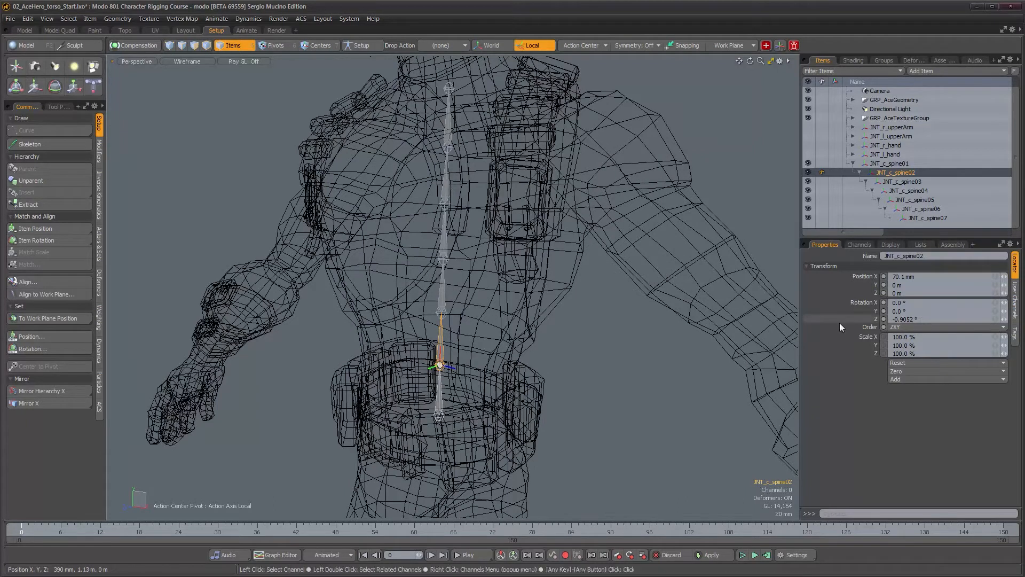
{"action": "left_click_drag", "start_coordinate": [527, 372], "coordinate": [523, 371], "text": "alt"}
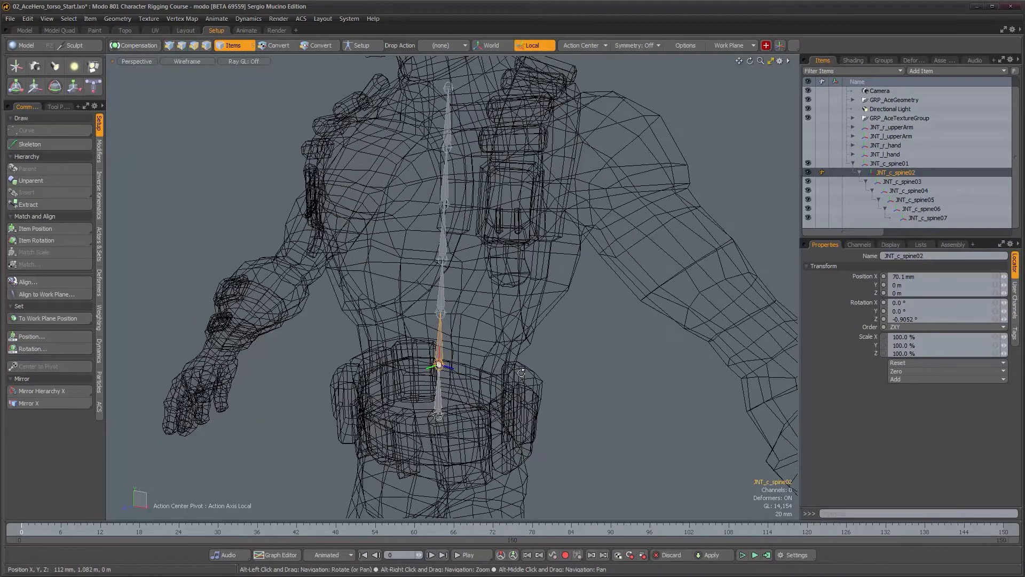
{"action": "key", "text": "Up"}
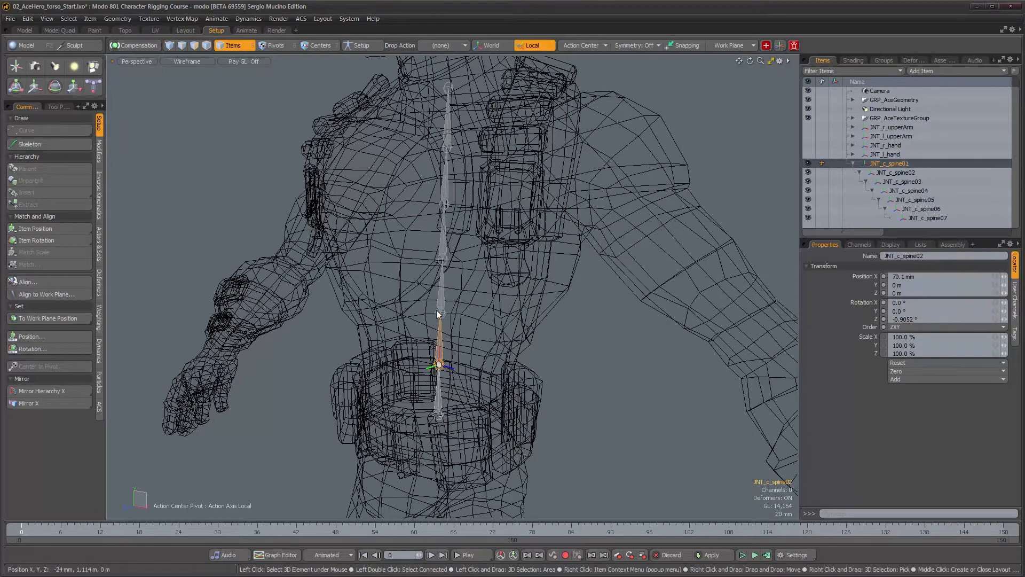
{"action": "key", "text": "Down"}
{"action": "key", "text": "Down"}
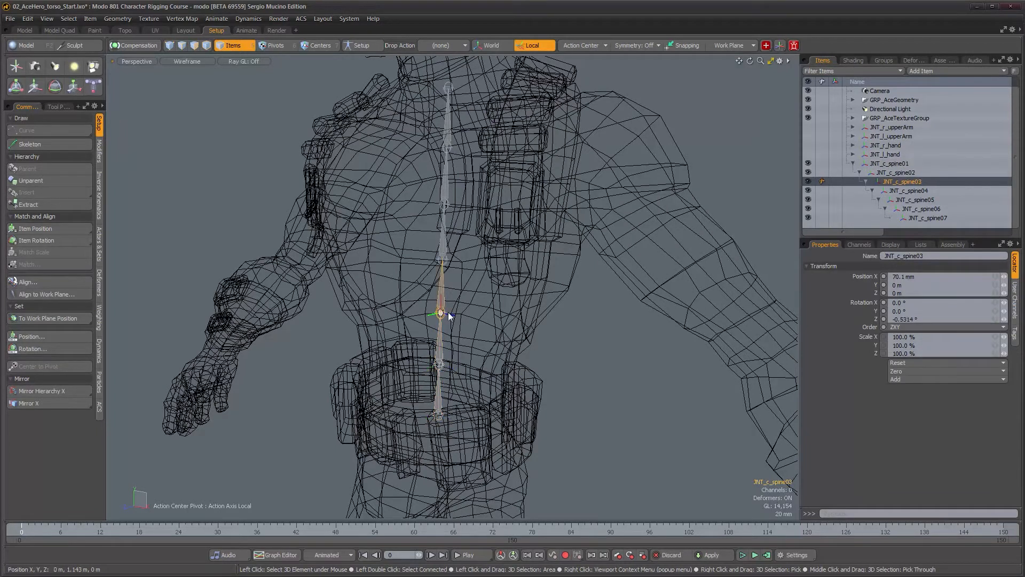
{"action": "key", "text": "Down"}
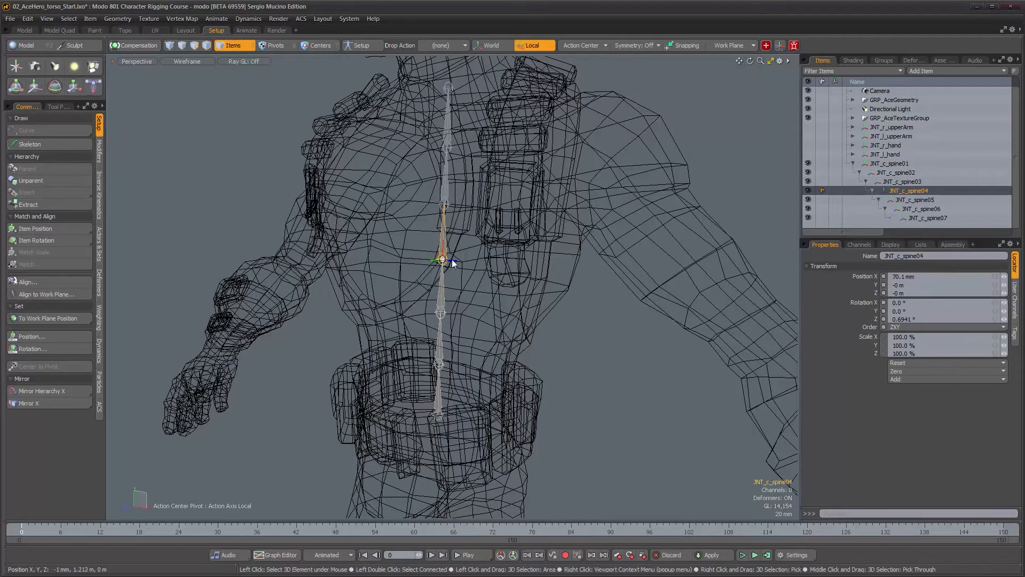
{"action": "key", "text": "Down"}
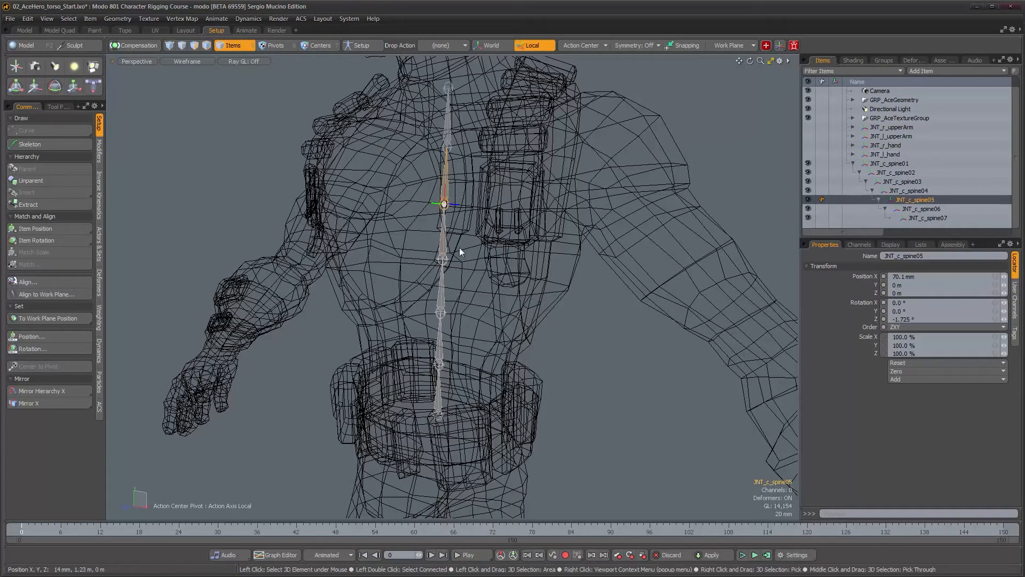
{"action": "key", "text": "Down"}
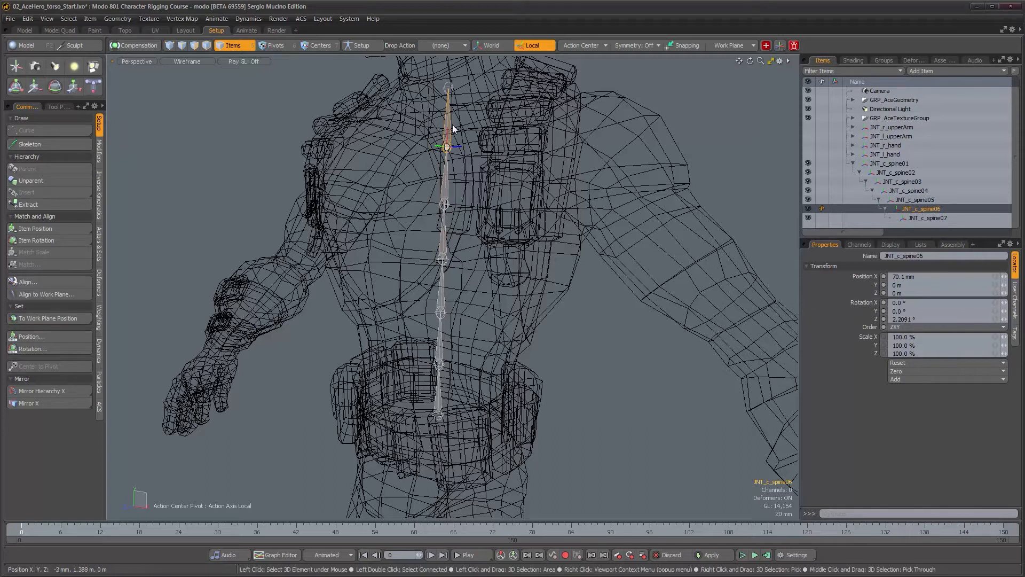
{"action": "key", "text": "Up"}
{"action": "key", "text": "Up"}
{"action": "key", "text": "Up"}
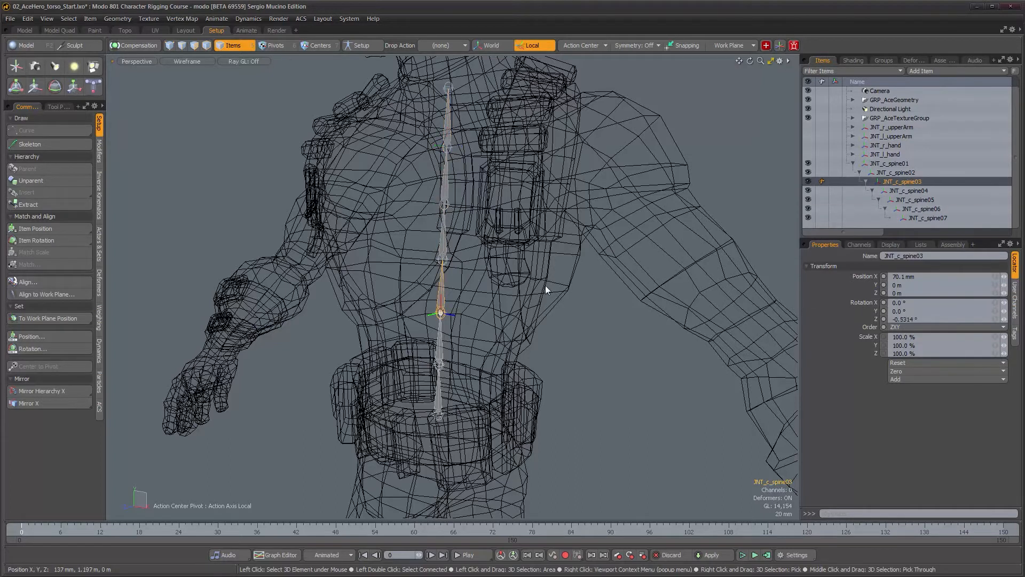
{"action": "key", "text": "Up"}
{"action": "key", "text": "Up"}
Select the entire spine chain with the Rotate tool and inspect its orientation in the Right and Perspective views
{"action": "left_click_drag", "start_coordinate": [537, 310], "coordinate": [434, 328], "text": "alt"}
{"action": "left_click_drag", "start_coordinate": [444, 98], "coordinate": [470, 219], "text": "alt"}
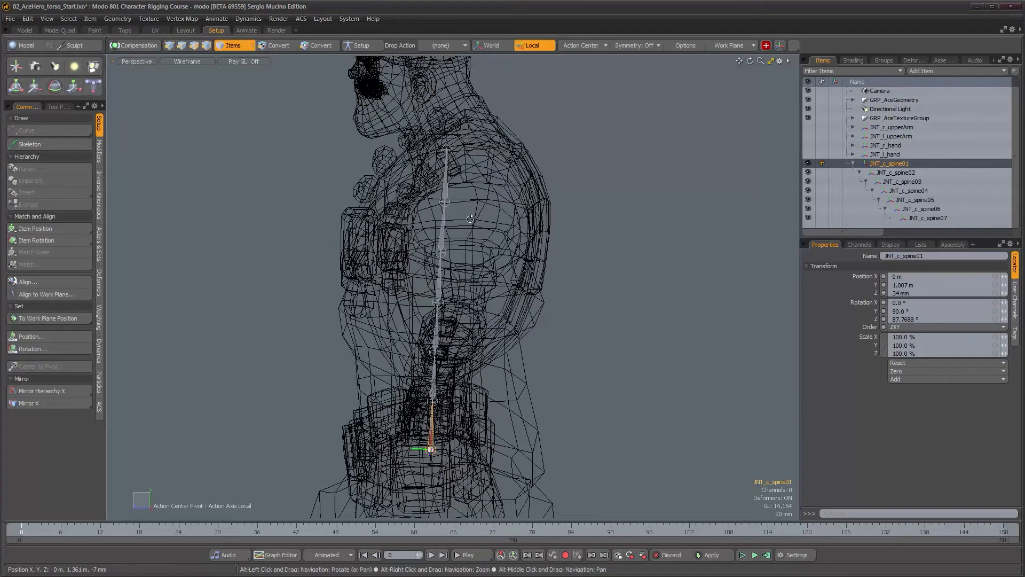
{"action": "key", "text": "ctrl+space"}
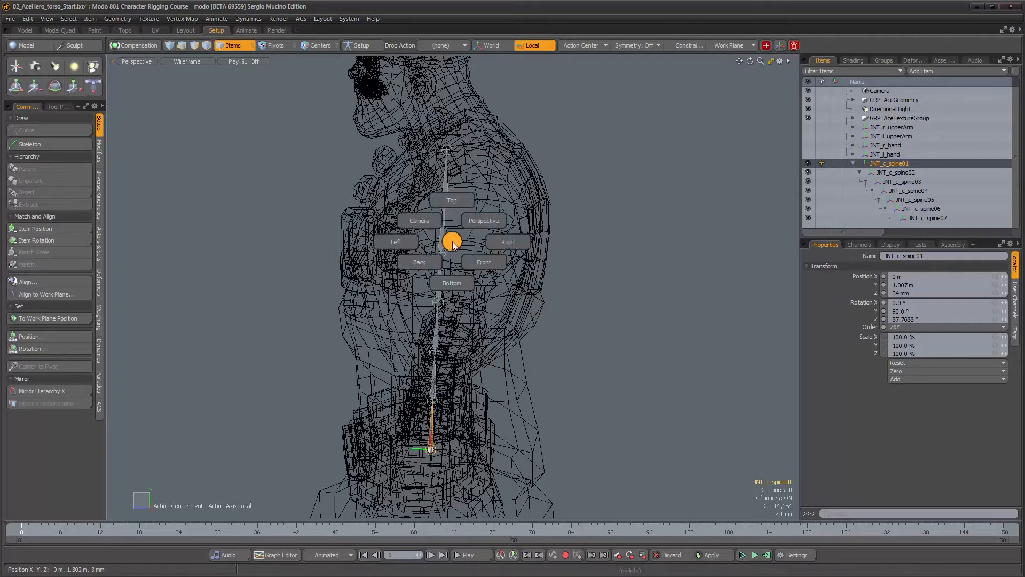
{"action": "left_click", "coordinate": [508, 239]}
{"action": "right_click_drag", "start_coordinate": [507, 308], "coordinate": [498, 310], "text": "alt"}
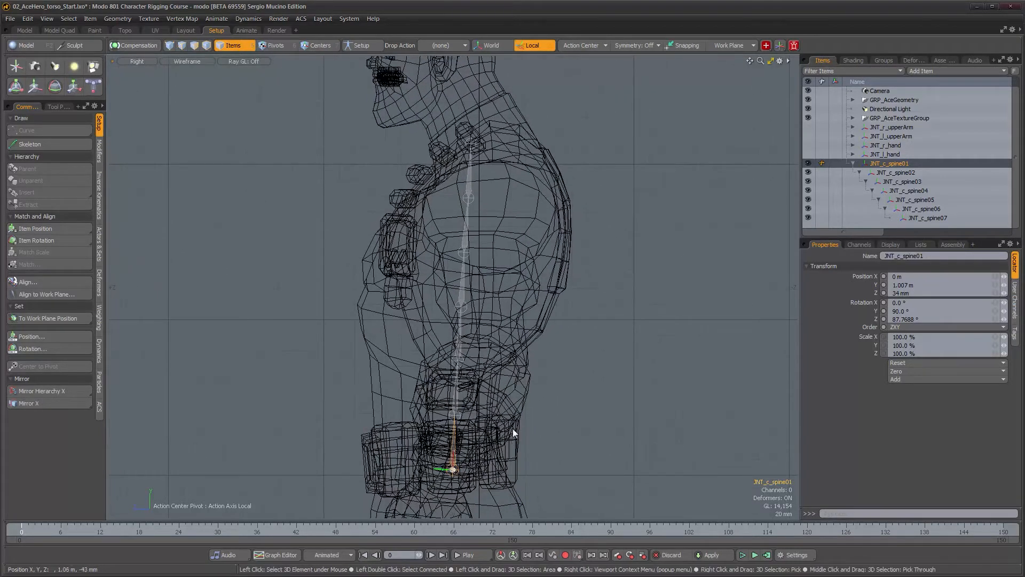
{"action": "double_click", "coordinate": [455, 444]}
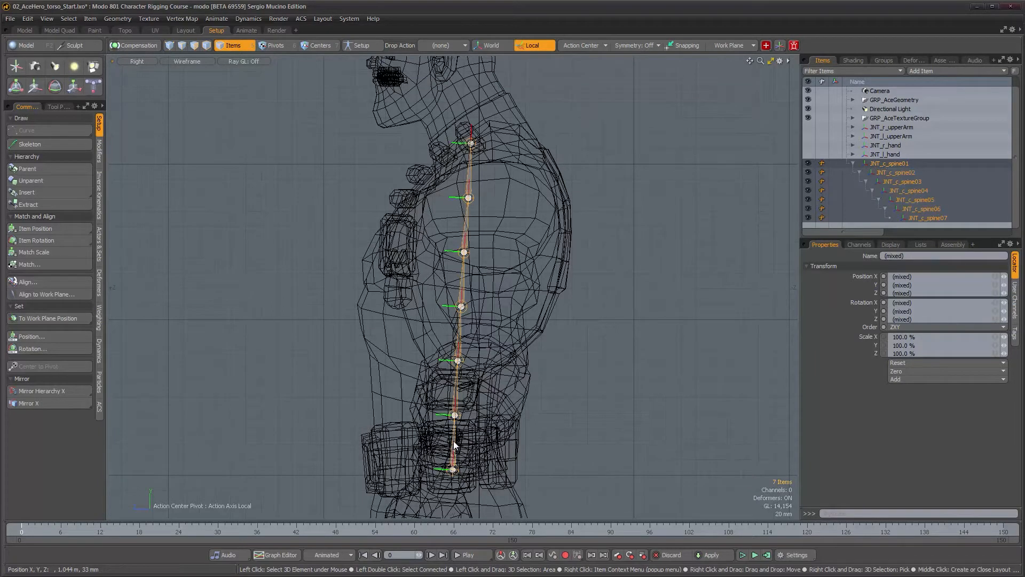
{"action": "key", "text": "e"}
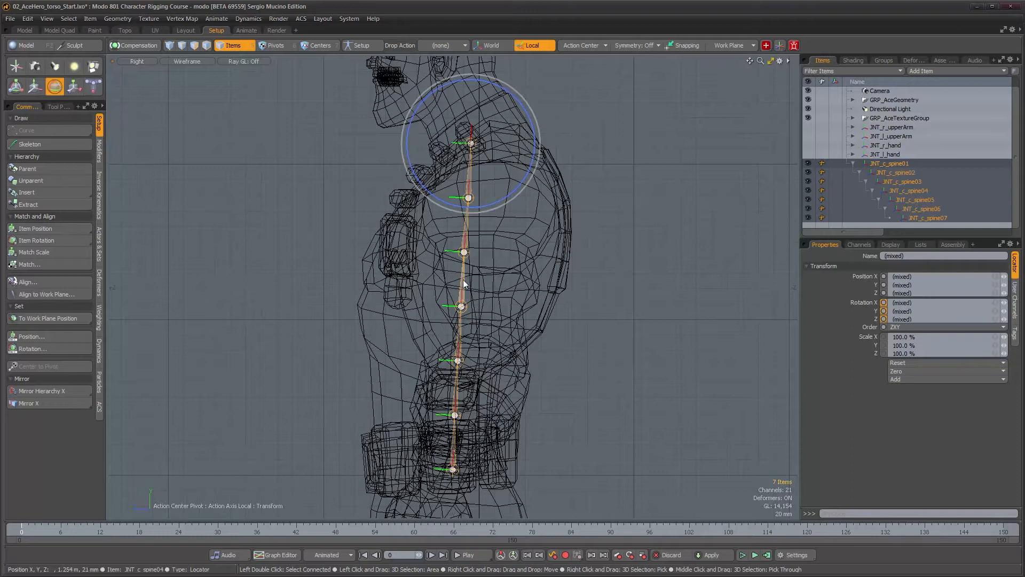
{"action": "key", "text": "ctrl+space"}
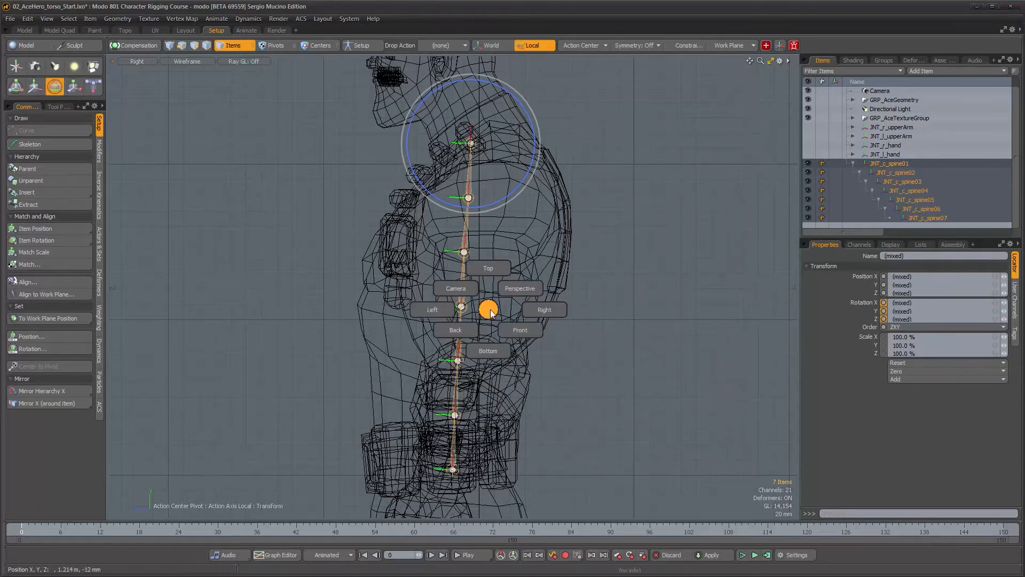
{"action": "left_click", "coordinate": [521, 293]}
{"action": "left_click_drag", "start_coordinate": [460, 251], "coordinate": [497, 142], "text": "alt"}
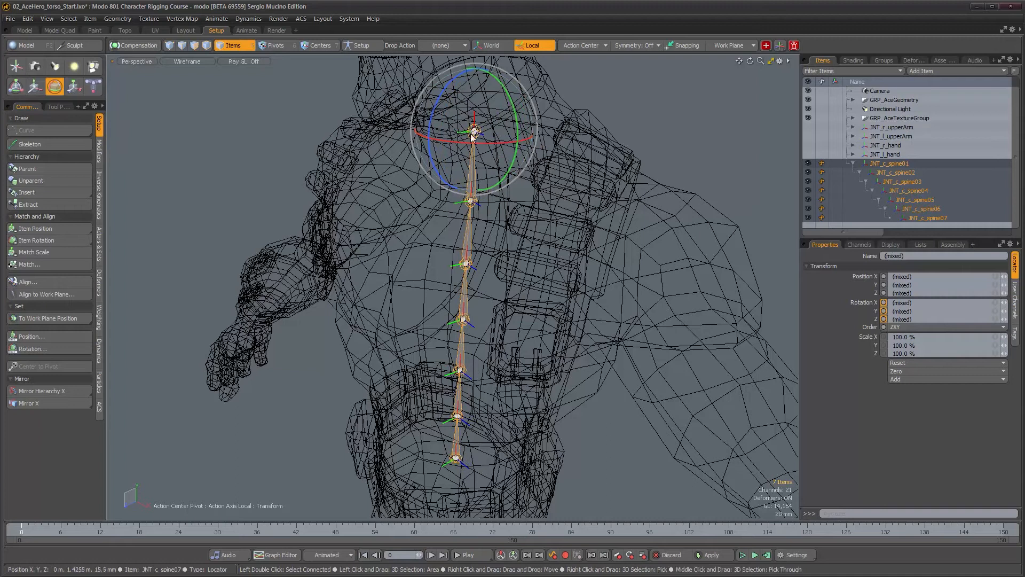
{"action": "left_click_drag", "start_coordinate": [488, 145], "coordinate": [506, 198]}
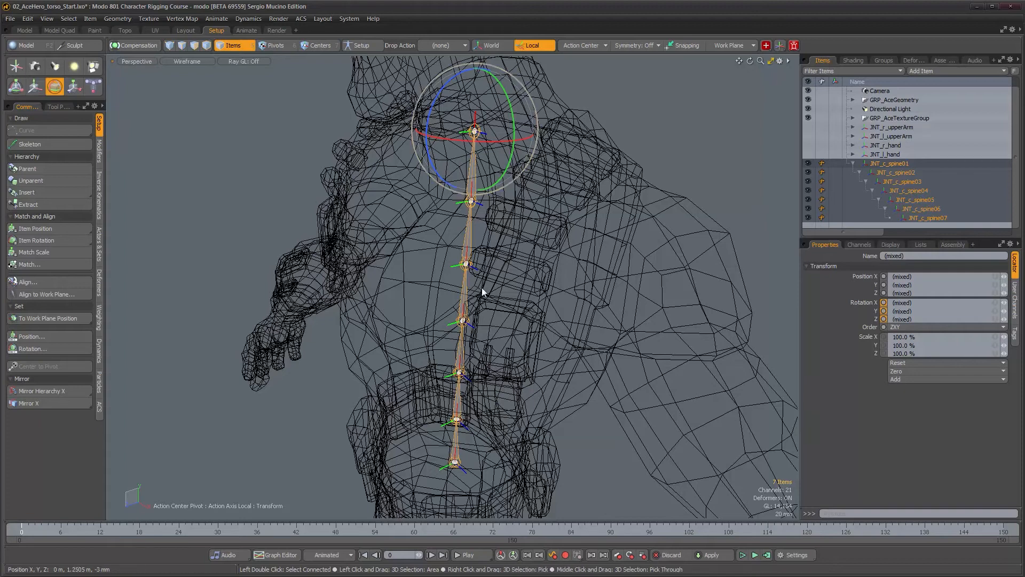
{"action": "left_click_drag", "start_coordinate": [555, 319], "coordinate": [468, 308], "text": "alt"}
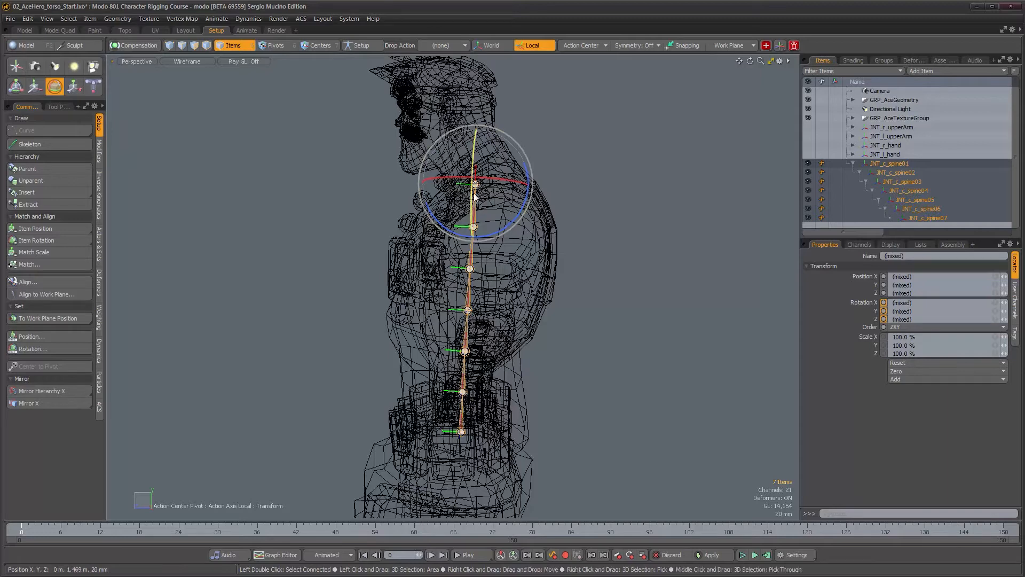
{"action": "mouse_move", "coordinate": [457, 215]}
{"action": "left_mouse_down", "text": "alt"}
{"action": "mouse_move", "coordinate": [567, 310]}
{"action": "mouse_move", "coordinate": [441, 226]}
{"action": "left_mouse_up", "text": "alt"}
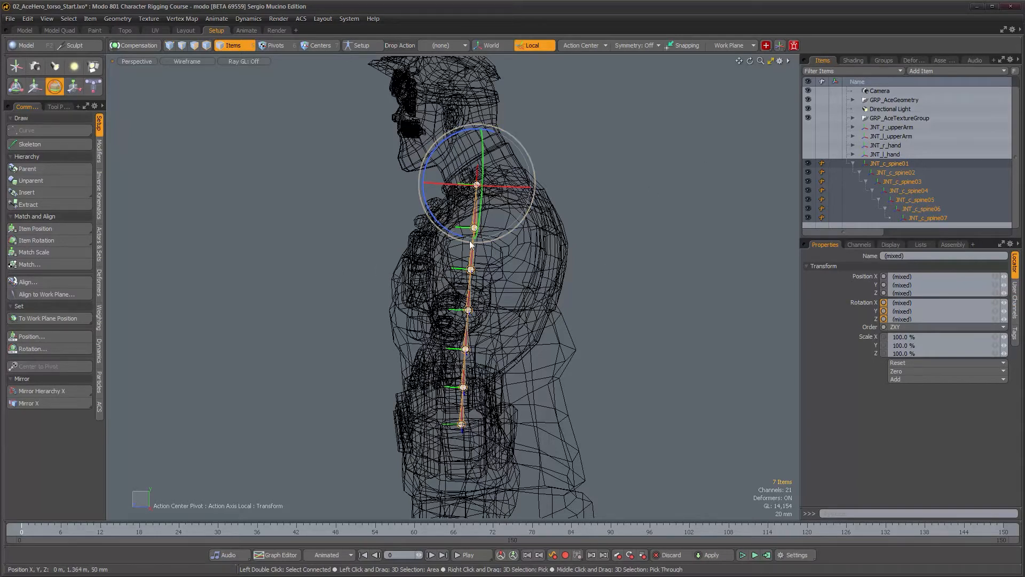
{"action": "left_click_drag", "start_coordinate": [470, 245], "coordinate": [554, 286], "text": "alt"}
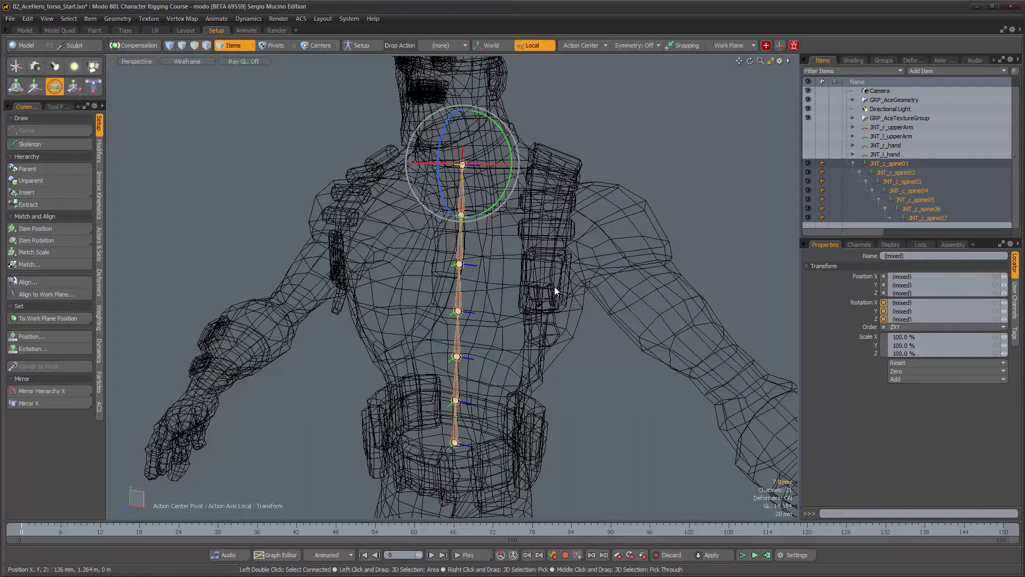
{"action": "left_click_drag", "start_coordinate": [554, 289], "coordinate": [459, 457], "text": "alt"}
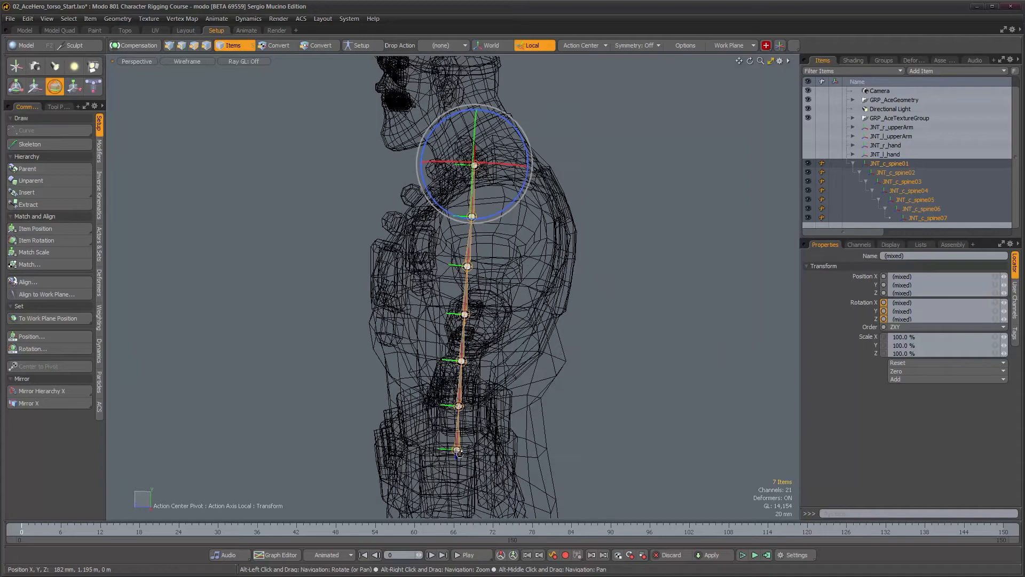
Select joints JNT_c_spine02 through JNT_c_spine07 and reset their rotations
{"action": "left_click", "coordinate": [898, 163]}
{"action": "left_click", "coordinate": [902, 171]}
{"action": "left_click", "coordinate": [927, 218], "text": "shift"}
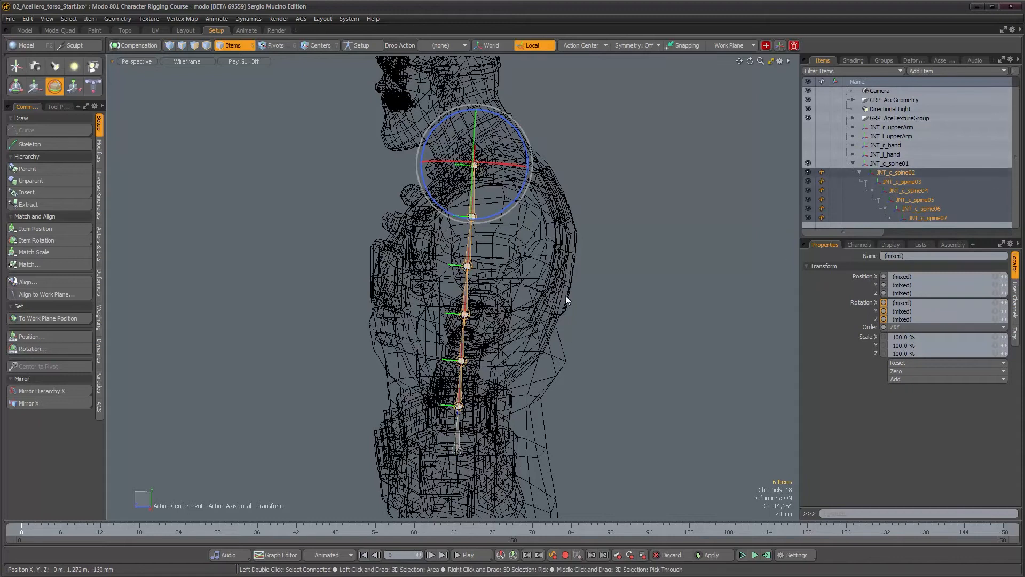
{"action": "left_click_drag", "start_coordinate": [476, 284], "coordinate": [484, 292], "text": "alt"}
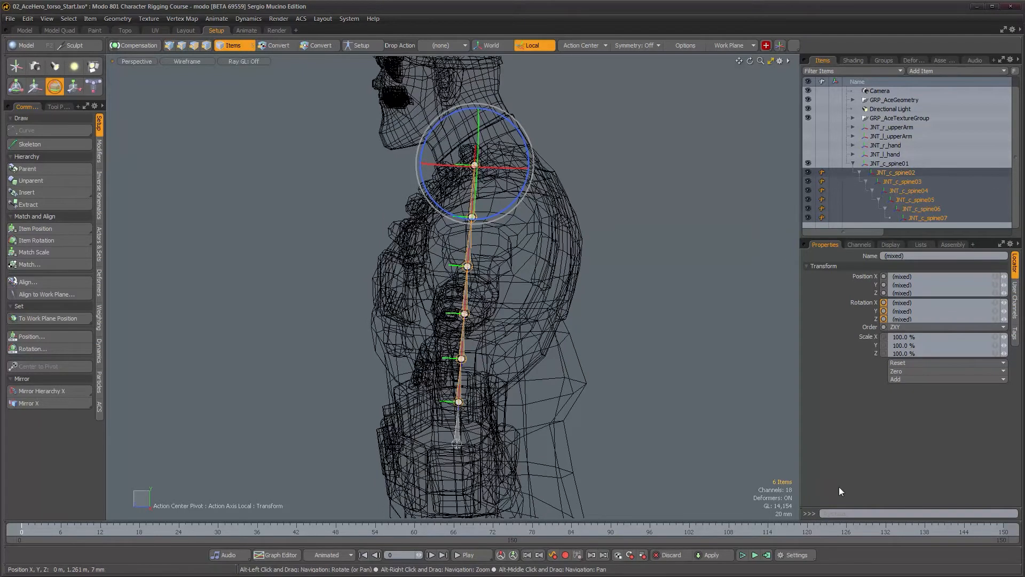
{"action": "left_click", "coordinate": [911, 369]}
{"action": "left_click", "coordinate": [912, 372]}
{"action": "mouse_move", "coordinate": [497, 342]}
{"action": "left_mouse_down", "text": "alt"}
{"action": "mouse_move", "coordinate": [496, 330]}
{"action": "mouse_move", "coordinate": [496, 339]}
{"action": "left_mouse_up", "text": "alt"}
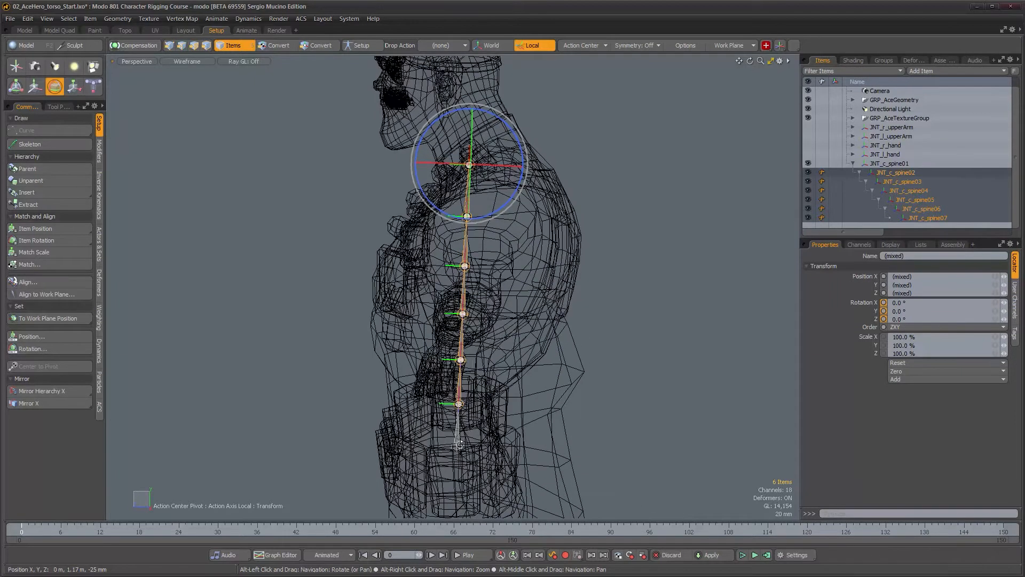
Select the root joint JNT_c_spine01 and examine it from the Right view
{"action": "left_click", "coordinate": [891, 164]}
{"action": "left_click_drag", "start_coordinate": [487, 413], "coordinate": [488, 414]}
{"action": "left_click_drag", "start_coordinate": [483, 362], "coordinate": [477, 282], "text": "alt"}
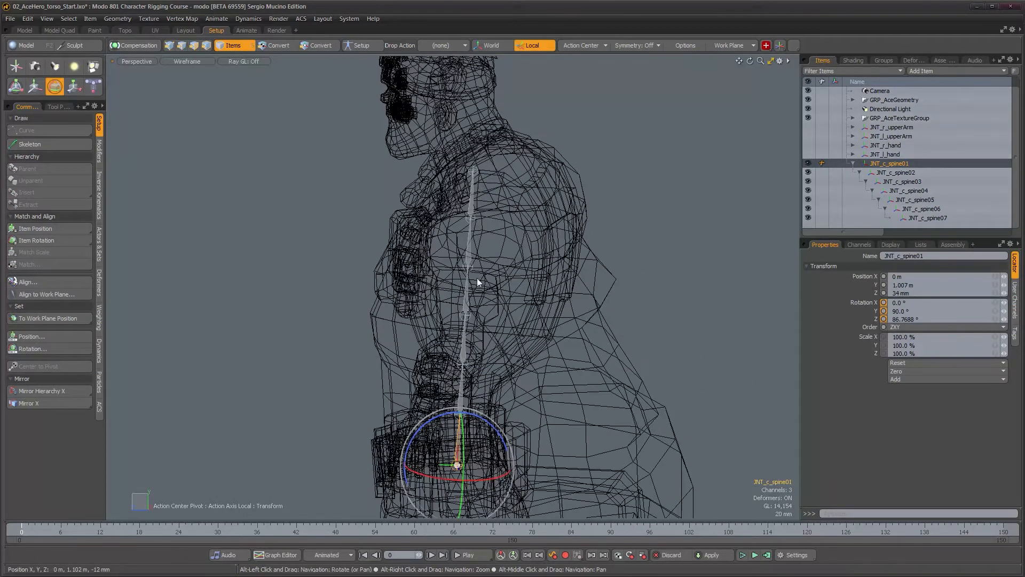
{"action": "left_click_drag", "start_coordinate": [476, 173], "coordinate": [486, 245], "text": "alt"}
{"action": "key", "text": "ctrl+space"}
{"action": "left_click", "coordinate": [556, 246]}
{"action": "right_click_drag", "start_coordinate": [554, 243], "coordinate": [523, 227], "text": "alt"}
{"action": "left_click_drag", "start_coordinate": [517, 365], "coordinate": [517, 365]}
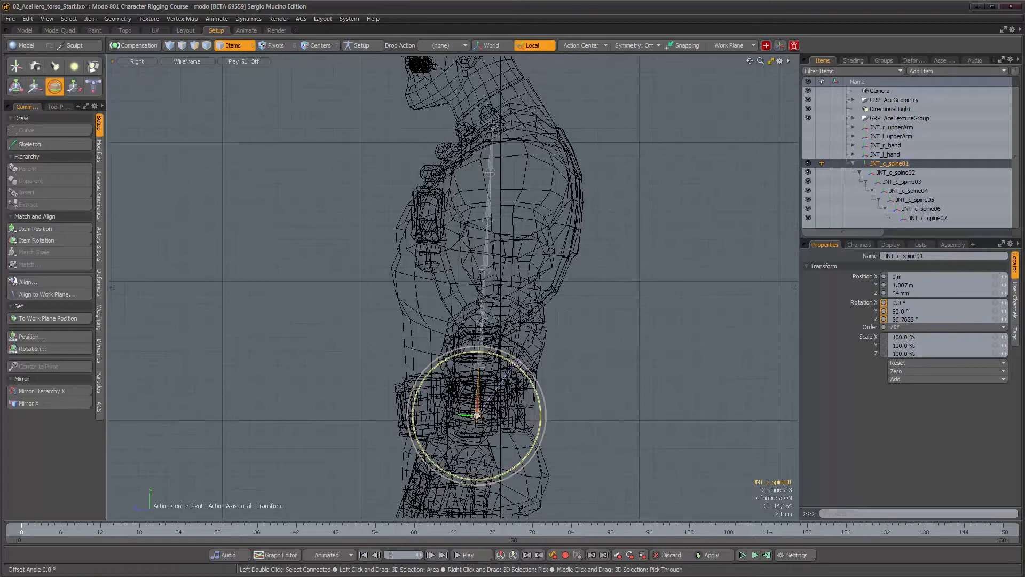
Select the whole spine hierarchy from the root and rotate the joints about 26 degrees in the Perspective view
{"action": "double_click", "coordinate": [889, 164]}
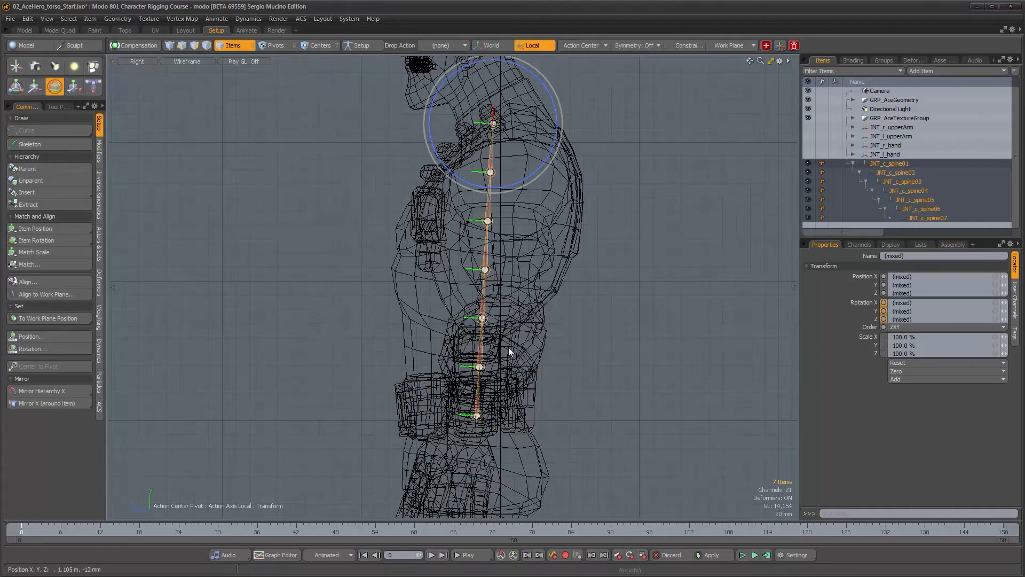
{"action": "key", "text": "ctrl+space"}
{"action": "left_click", "coordinate": [543, 331]}
{"action": "left_click_drag", "start_coordinate": [498, 316], "coordinate": [453, 183], "text": "alt"}
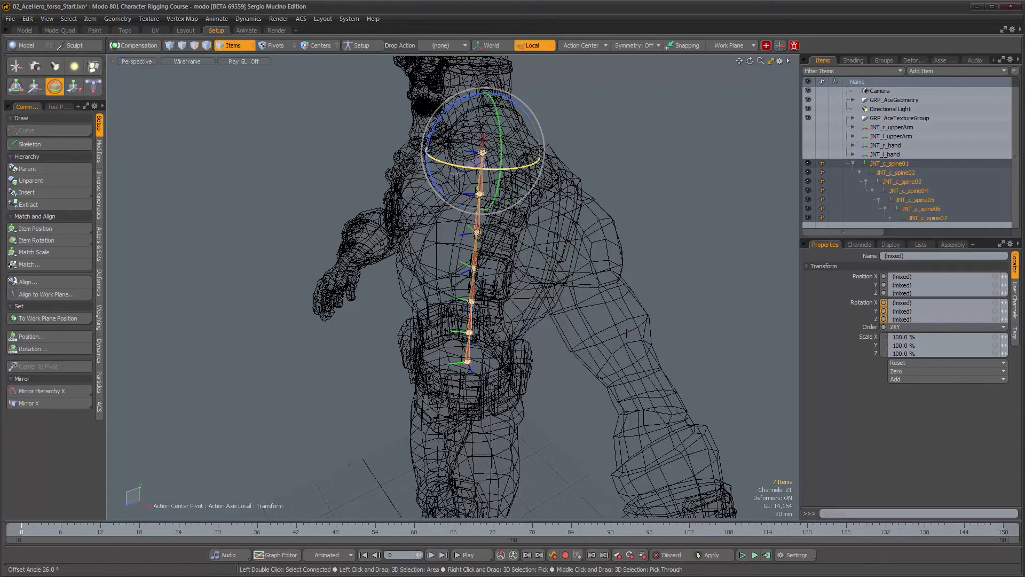
Undo the last spine rotation and examine the chain's alignment inside the body from the Right view
{"action": "key", "text": "ctrl+z"}
{"action": "left_click_drag", "start_coordinate": [547, 288], "coordinate": [459, 393], "text": "alt"}
{"action": "left_click_drag", "start_coordinate": [472, 268], "coordinate": [444, 322], "text": "alt"}
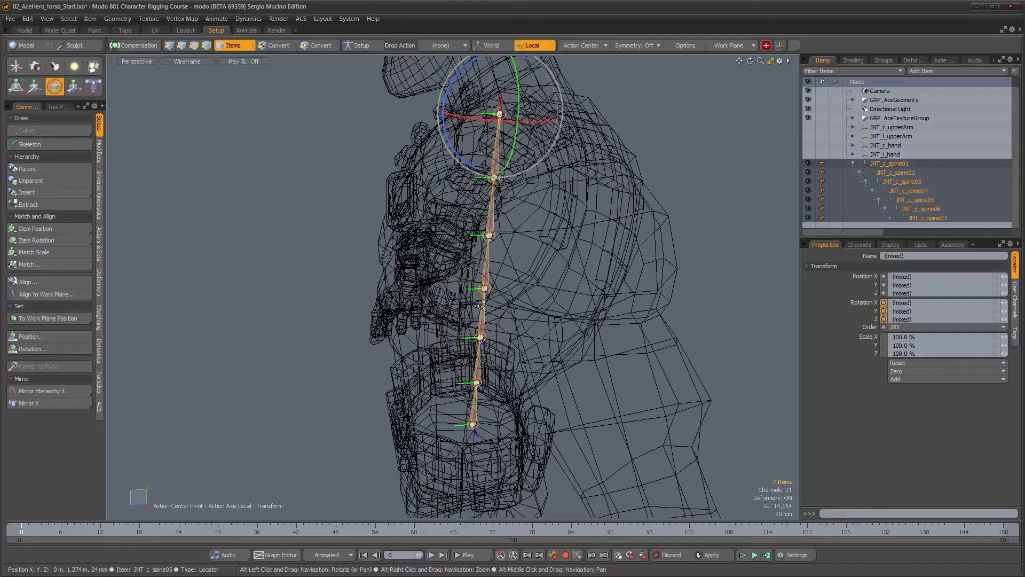
{"action": "left_click_drag", "start_coordinate": [514, 306], "coordinate": [495, 292], "text": "alt"}
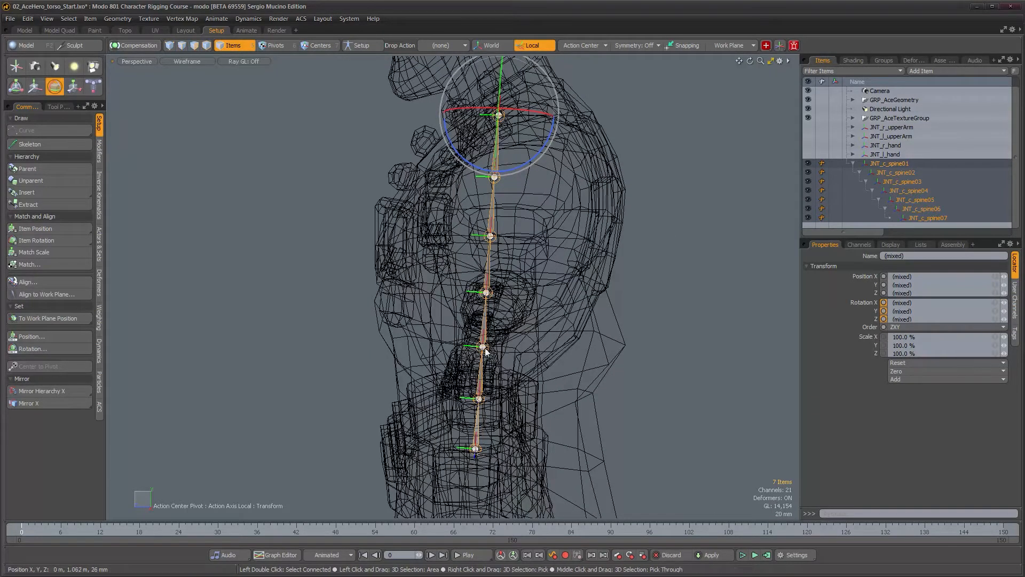
{"action": "left_click_drag", "start_coordinate": [477, 402], "coordinate": [489, 399], "text": "alt"}
{"action": "scroll", "coordinate": [489, 399], "scroll_direction": "down", "scroll_amount": 1}
{"action": "left_click_drag", "start_coordinate": [544, 273], "coordinate": [617, 334], "text": "alt"}
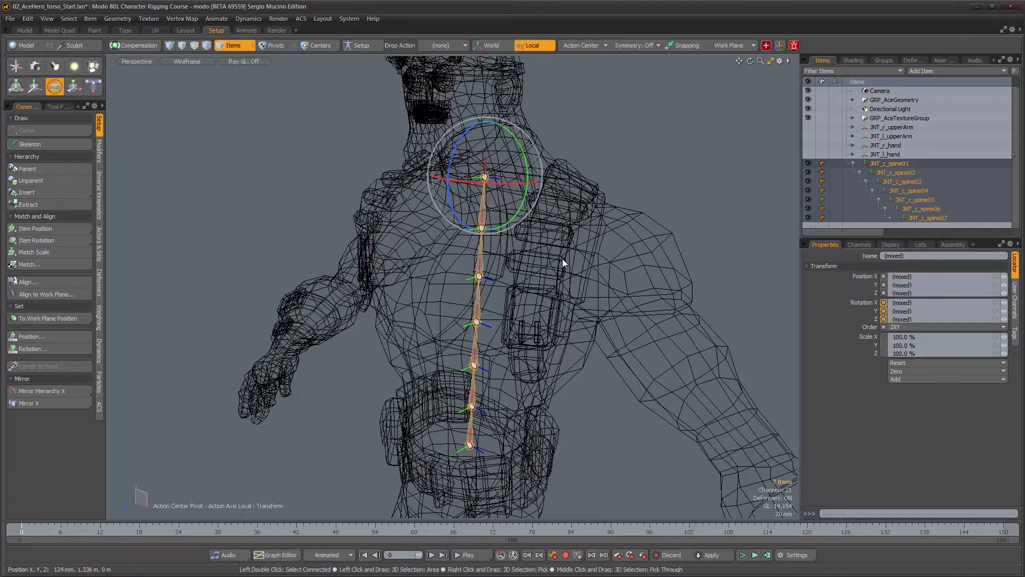
{"action": "key", "text": "ctrl+space"}
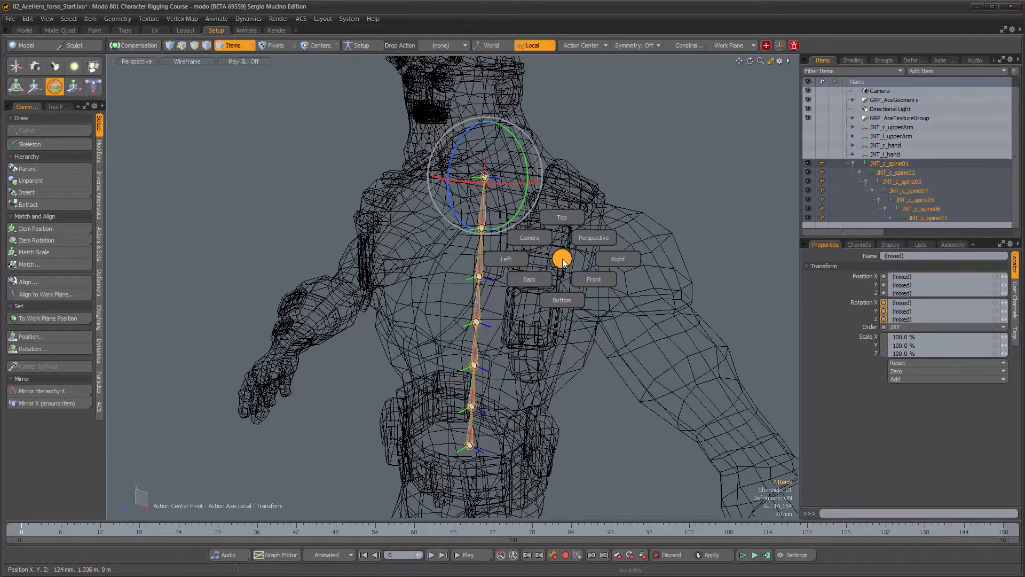
{"action": "left_click", "coordinate": [617, 260]}
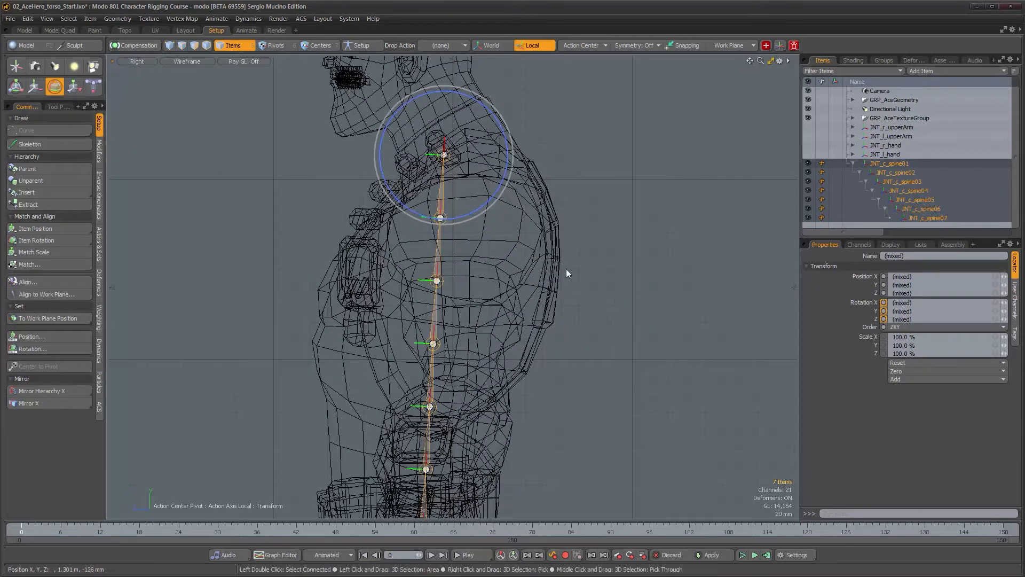
Draw a three-joint neck and head chain with the Skeleton tool, from the neck base up above the head
{"action": "key", "text": "q"}
{"action": "left_click", "coordinate": [566, 268]}
{"action": "middle_click_drag", "start_coordinate": [434, 144], "coordinate": [438, 246], "text": "alt"}
{"action": "right_click_drag", "start_coordinate": [438, 246], "coordinate": [470, 230], "text": "alt"}
{"action": "middle_click_drag", "start_coordinate": [457, 224], "coordinate": [500, 344], "text": "alt"}
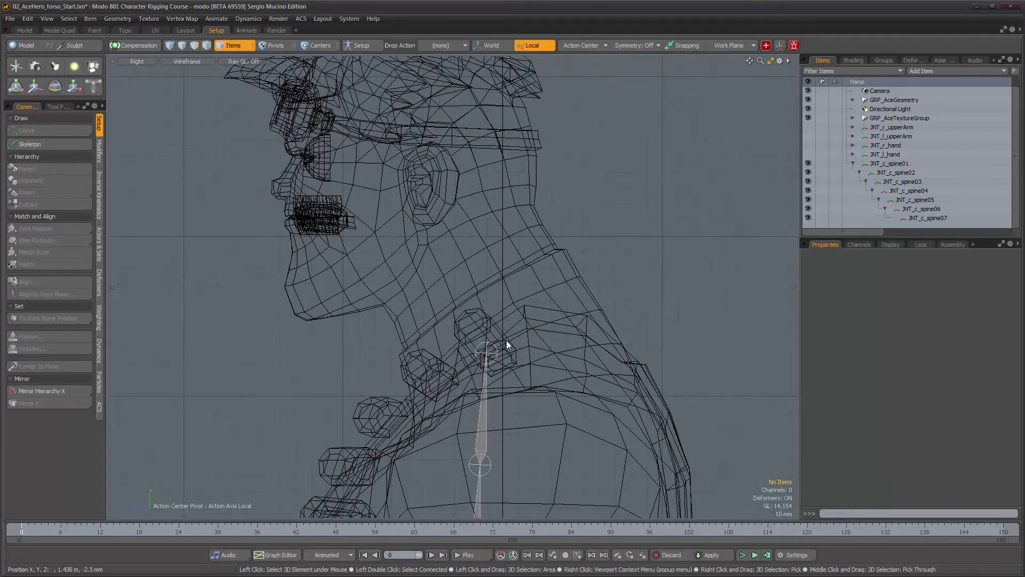
{"action": "left_click_drag", "start_coordinate": [528, 313], "coordinate": [485, 281], "text": "ctrl+alt"}
{"action": "left_click_drag", "start_coordinate": [485, 281], "coordinate": [508, 323], "text": "alt"}
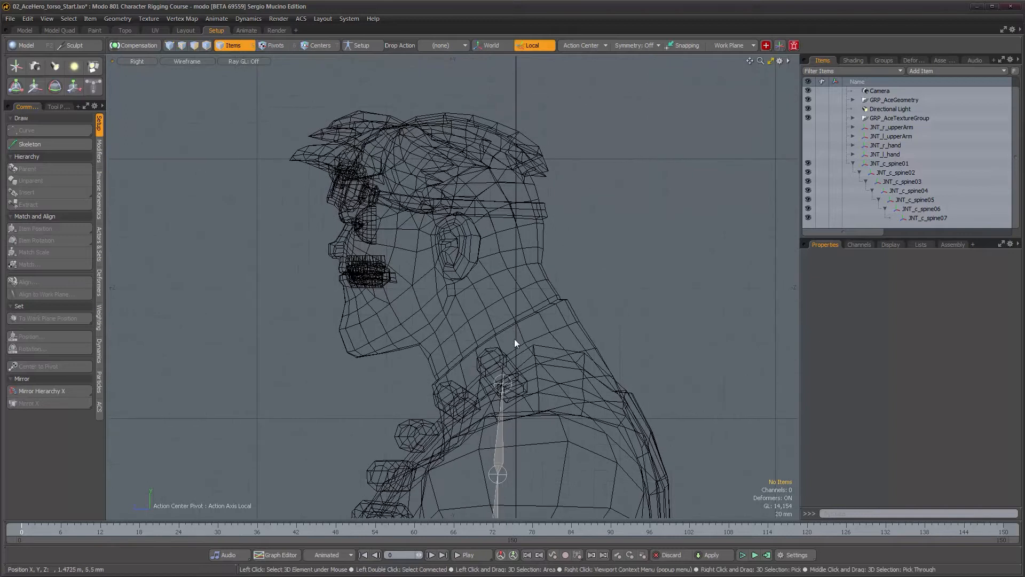
{"action": "left_click", "coordinate": [37, 145]}
{"action": "left_click_drag", "start_coordinate": [523, 402], "coordinate": [522, 390], "text": "alt"}
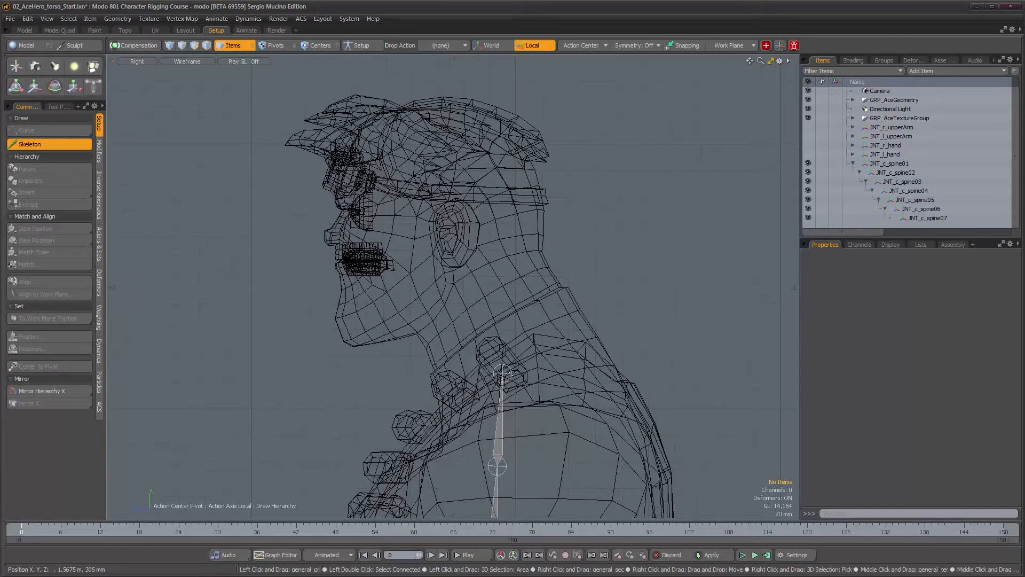
{"action": "key", "text": "alt"}
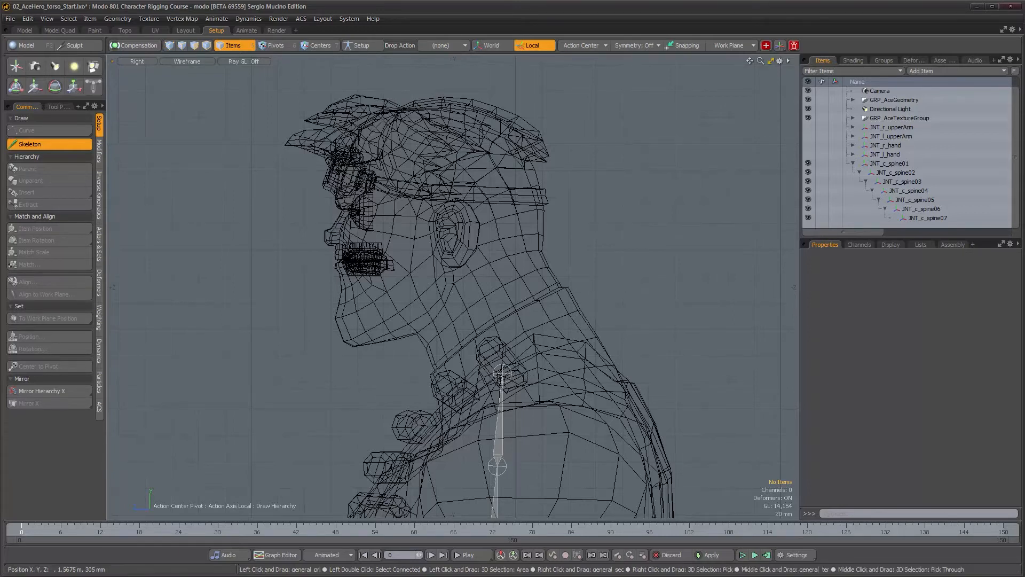
{"action": "scroll", "coordinate": [519, 378], "scroll_direction": "up", "scroll_amount": 3}
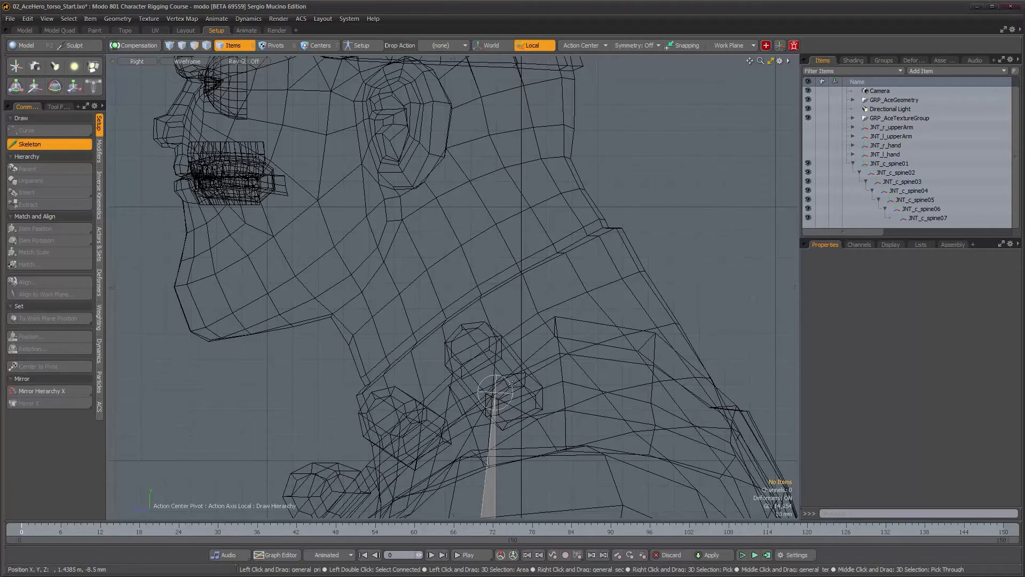
{"action": "scroll", "coordinate": [530, 379], "scroll_direction": "down", "scroll_amount": 4}
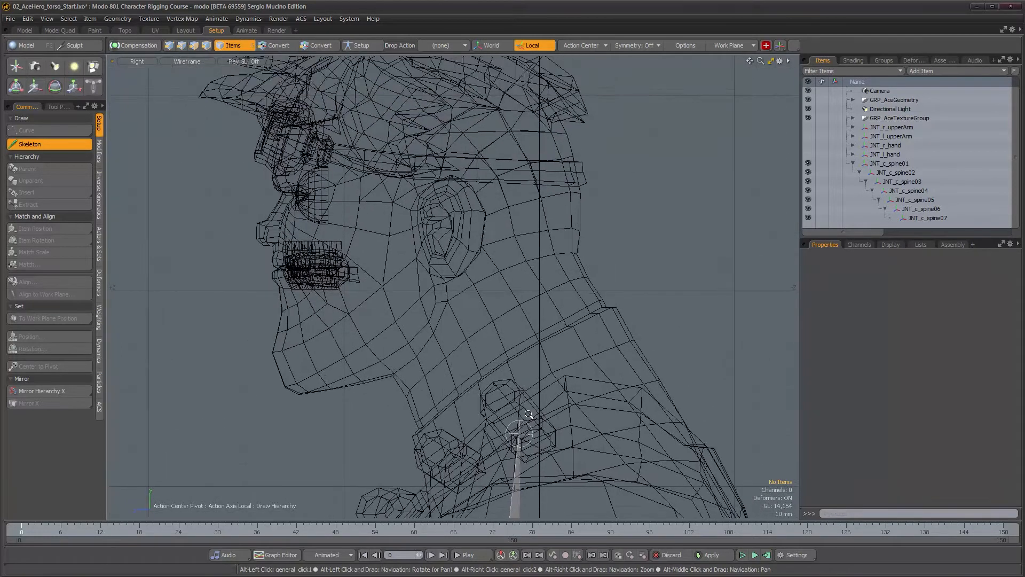
{"action": "scroll", "coordinate": [527, 412], "scroll_direction": "down", "scroll_amount": 4}
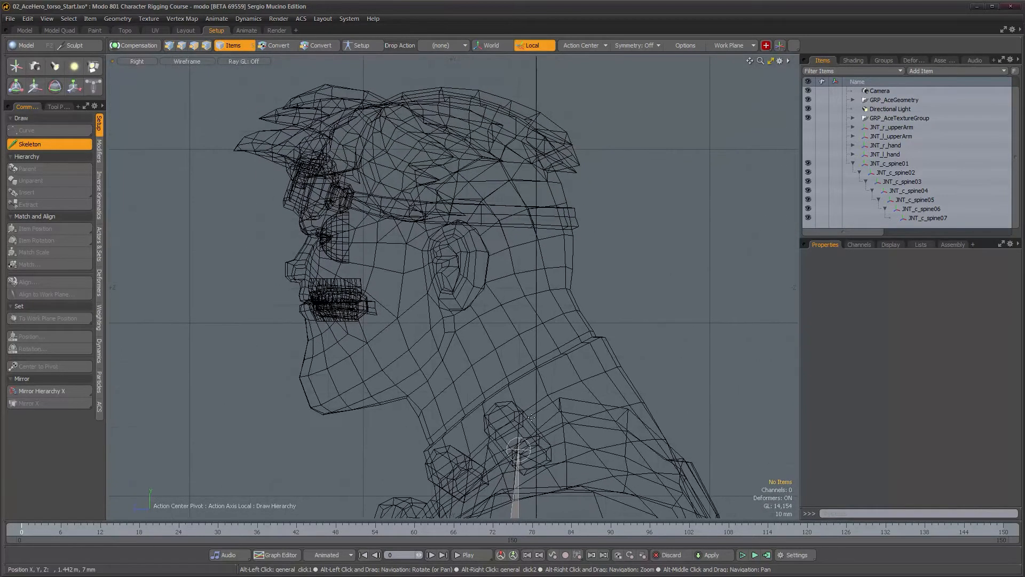
{"action": "left_click_drag", "start_coordinate": [525, 438], "coordinate": [524, 442], "text": "alt"}
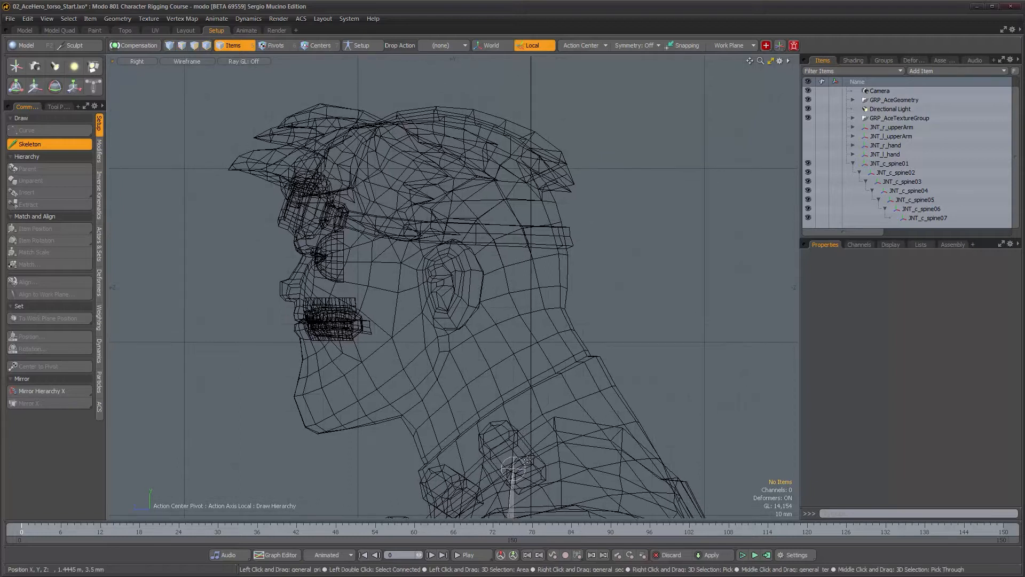
{"action": "left_click", "coordinate": [528, 461]}
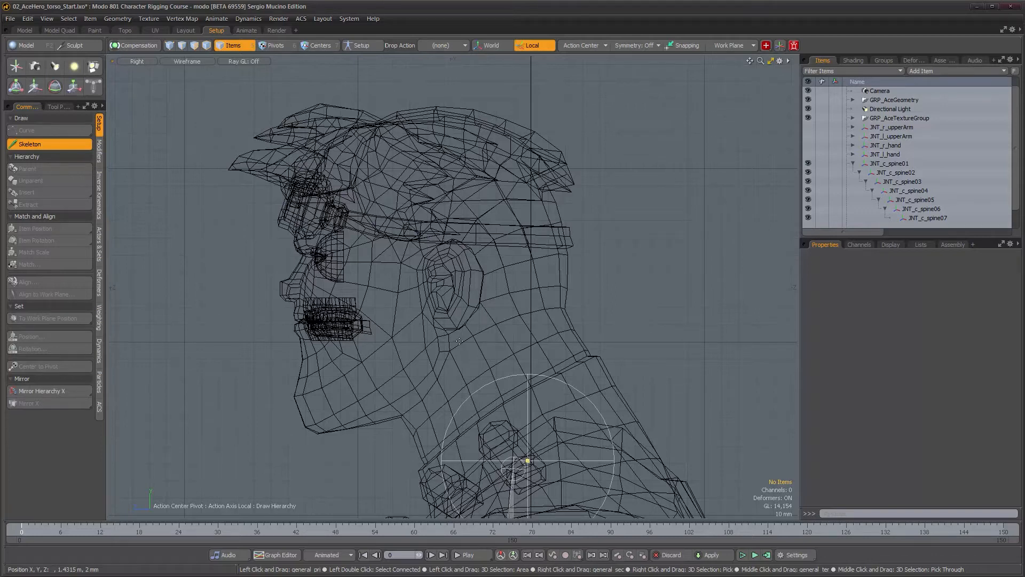
{"action": "left_click", "coordinate": [460, 341]}
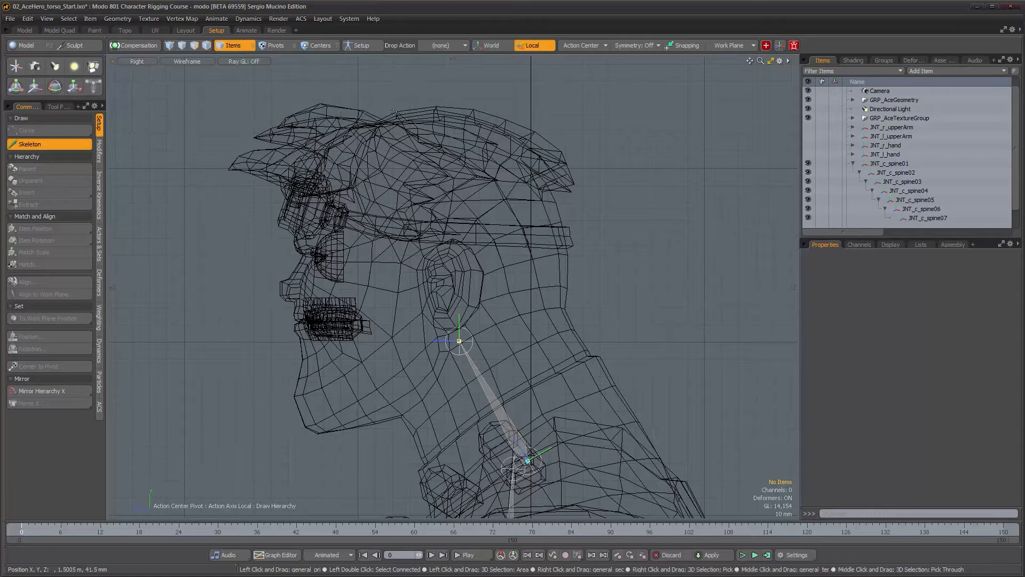
{"action": "left_click", "coordinate": [386, 78]}
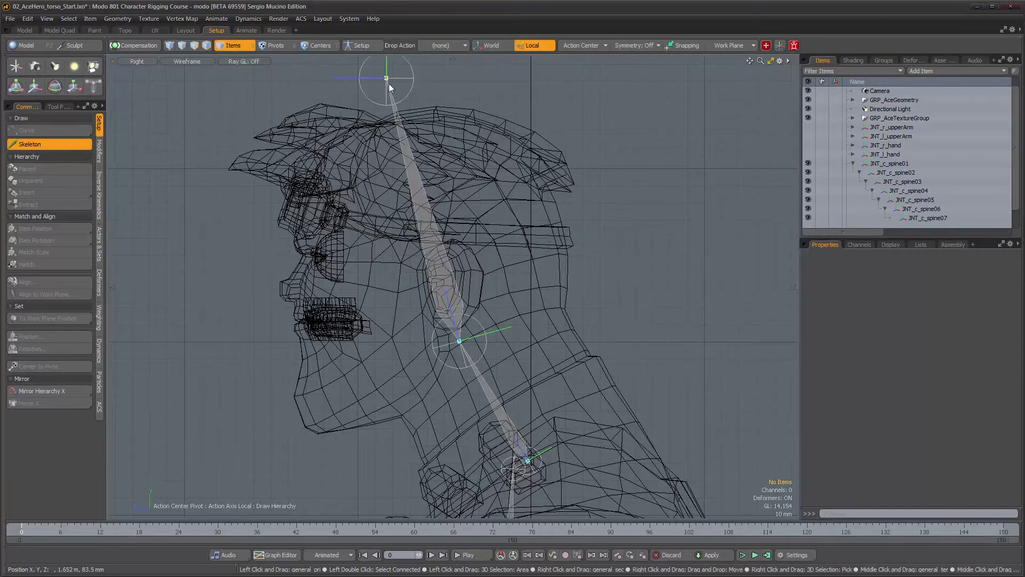
{"action": "key", "text": "space"}
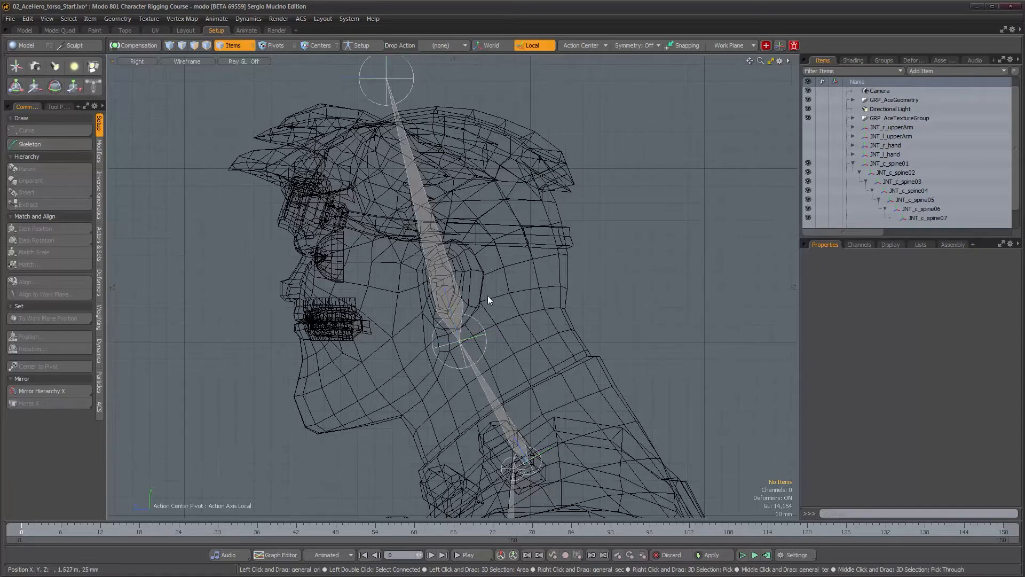
Draw a jaw joint branching from the head joint down toward the chin with the Skeleton tool
{"action": "left_click_drag", "start_coordinate": [475, 328], "coordinate": [544, 253], "text": "alt"}
{"action": "scroll", "coordinate": [524, 266], "scroll_direction": "up", "scroll_amount": 5, "text": "alt"}
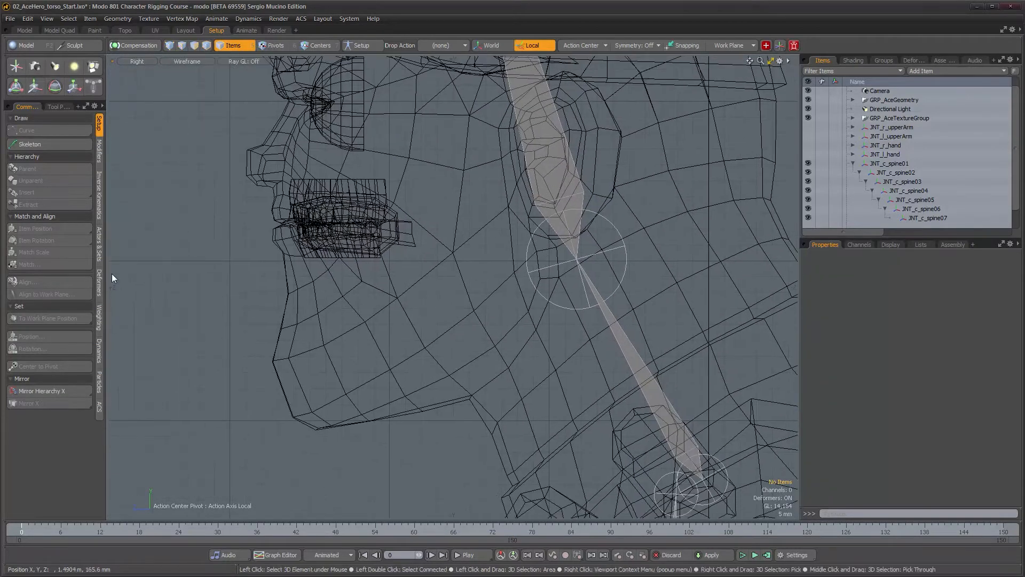
{"action": "left_click", "coordinate": [32, 146]}
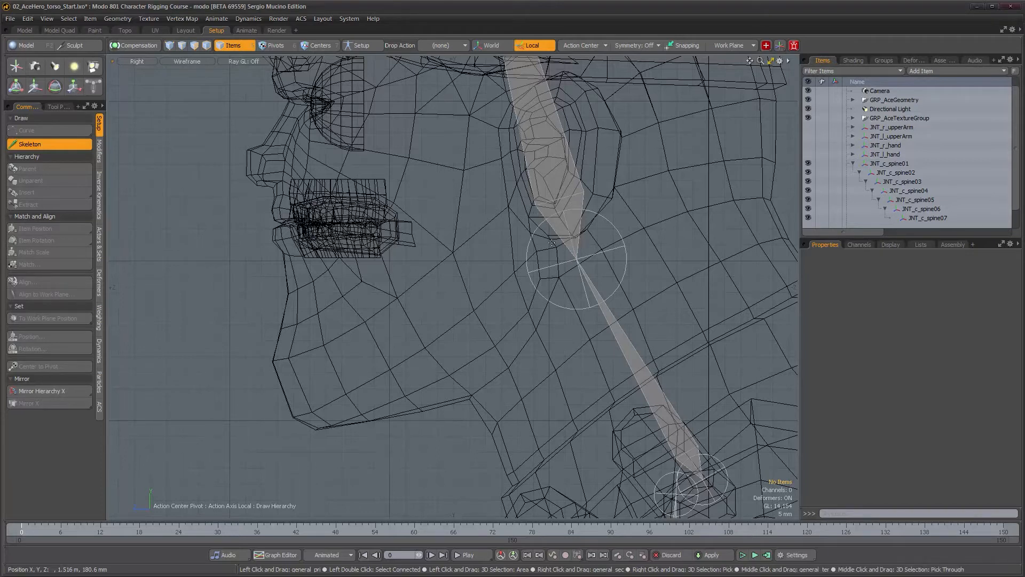
{"action": "left_click", "coordinate": [553, 245]}
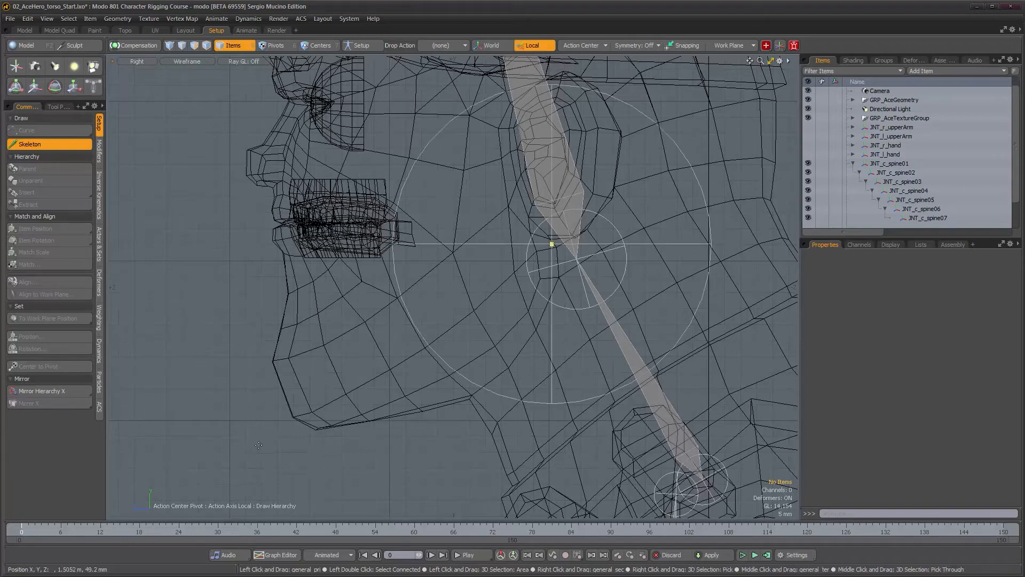
{"action": "left_click", "coordinate": [251, 448]}
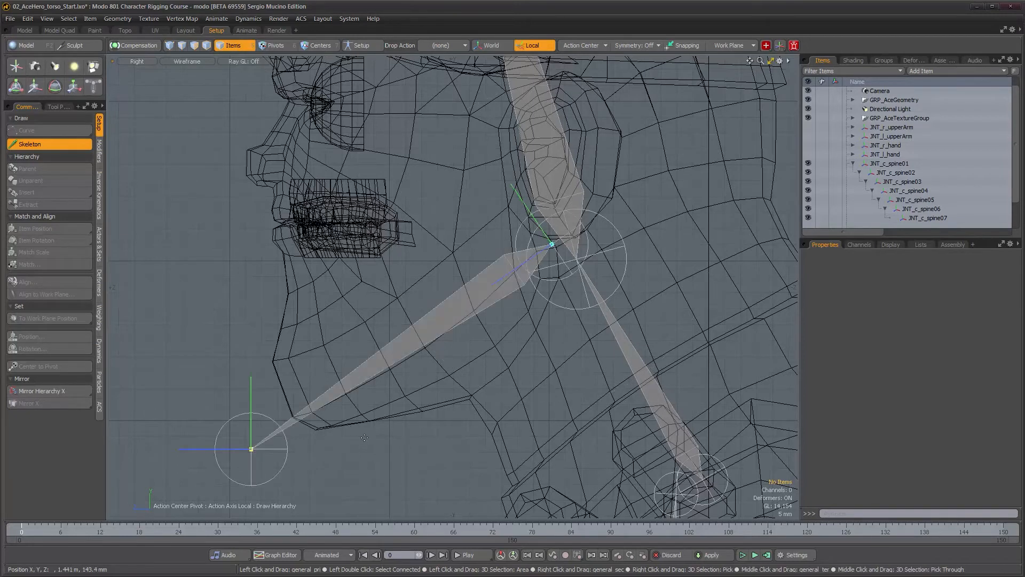
{"action": "left_click", "coordinate": [372, 436]}
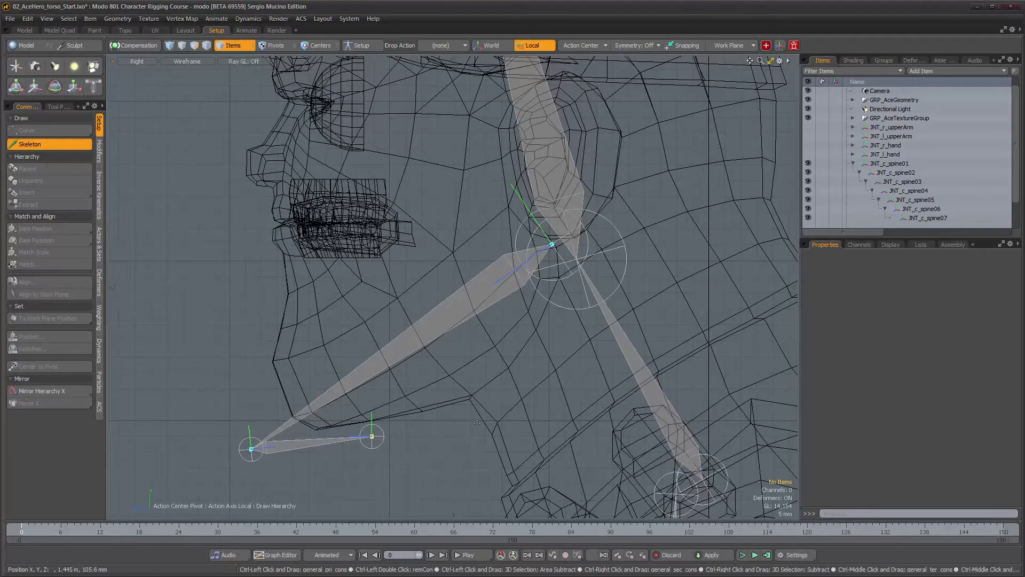
{"action": "key", "text": "ctrl+z"}
{"action": "key", "text": "q"}
Align the neck and head chain with Item Align using Item 1 Center and X Direction, Z Axis orientation
{"action": "scroll", "coordinate": [477, 425], "scroll_direction": "down", "scroll_amount": 5}
{"action": "left_click_drag", "start_coordinate": [500, 396], "coordinate": [438, 369], "text": "alt"}
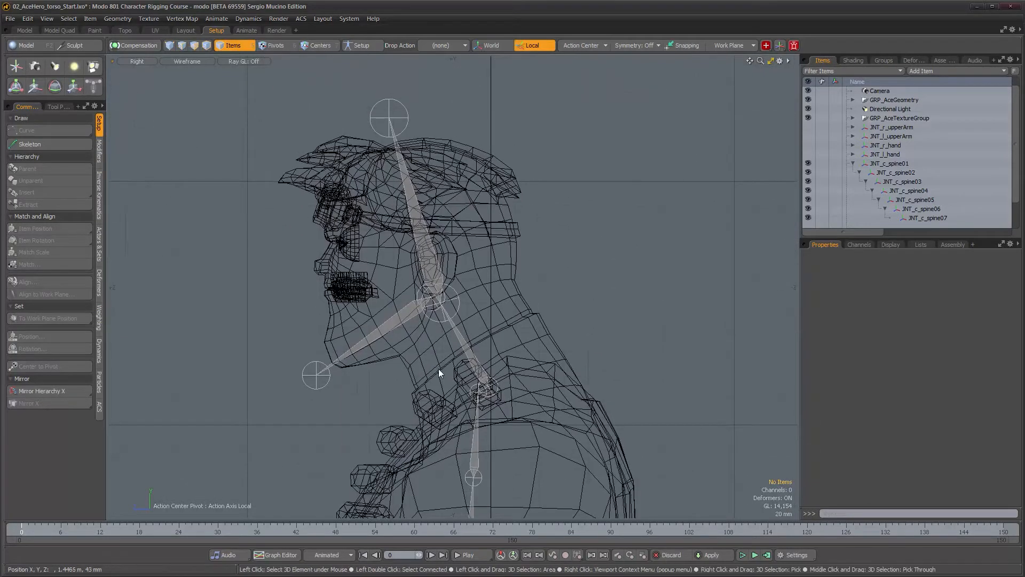
{"action": "scroll", "coordinate": [438, 372], "scroll_direction": "up", "scroll_amount": 3}
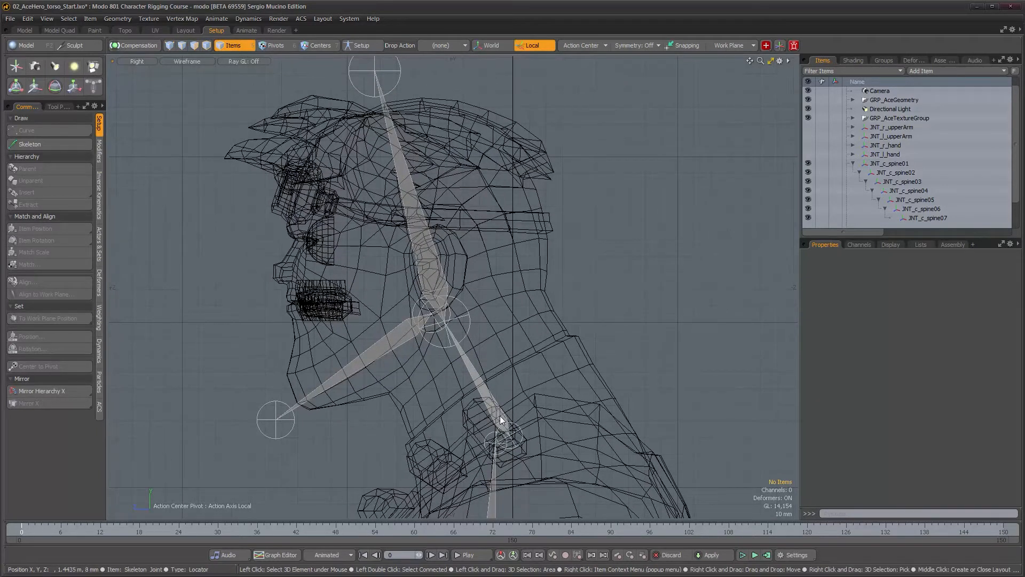
{"action": "double_click", "coordinate": [497, 419]}
{"action": "left_click_drag", "start_coordinate": [540, 406], "coordinate": [526, 305], "text": "alt"}
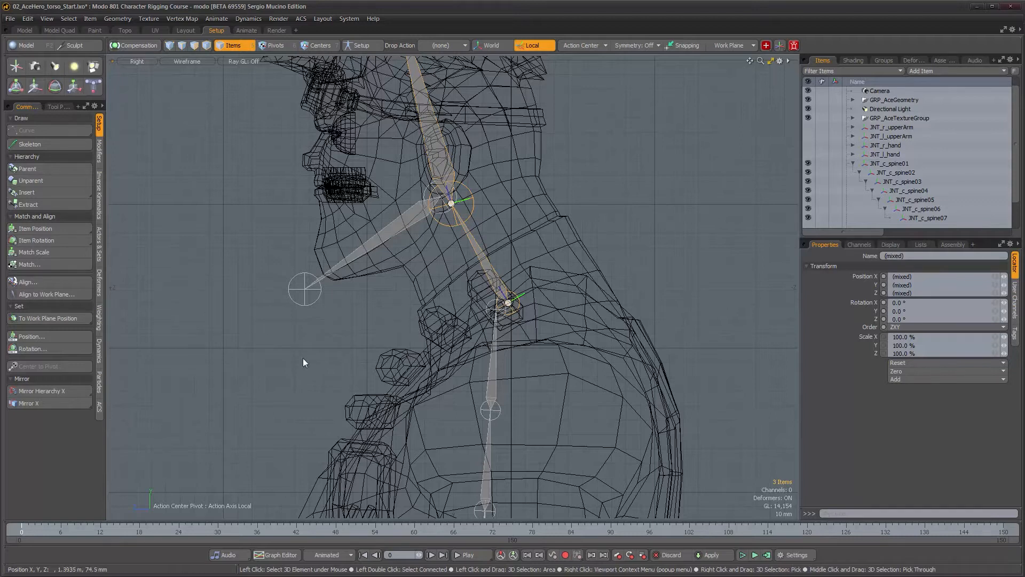
{"action": "left_click", "coordinate": [49, 282]}
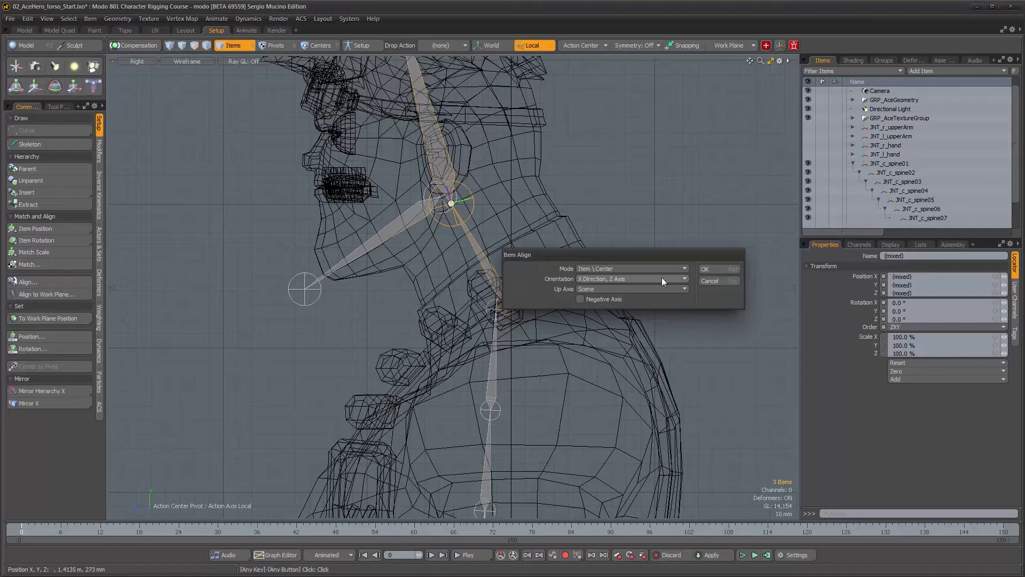
{"action": "left_click", "coordinate": [706, 270]}
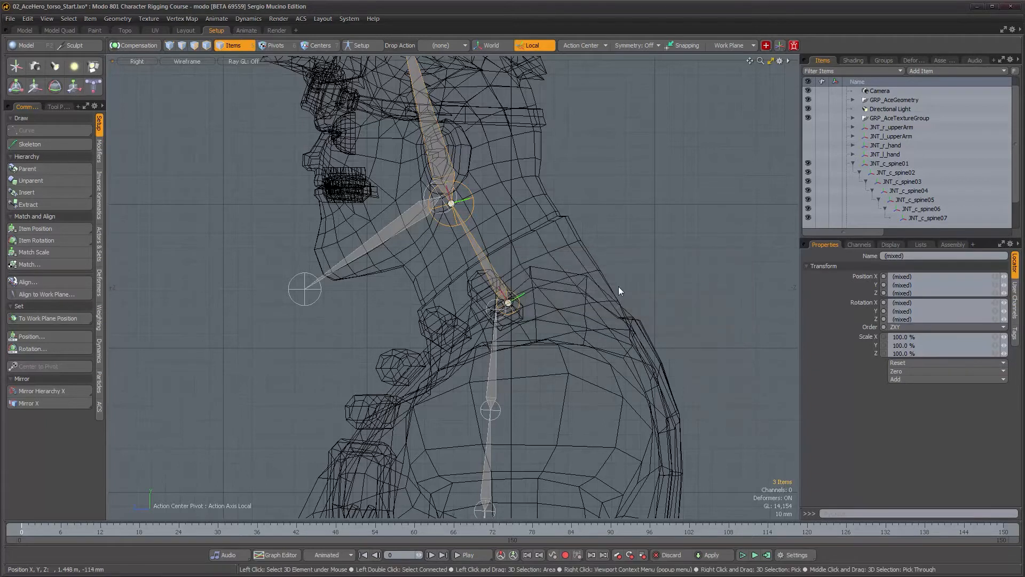
Select joints JNT_c_spine05 and JNT_c_spine06 to inspect their placement in the torso
{"action": "scroll", "coordinate": [482, 279], "scroll_direction": "down", "scroll_amount": 1, "text": "alt"}
{"action": "left_click_drag", "start_coordinate": [482, 279], "coordinate": [479, 361], "text": "alt"}
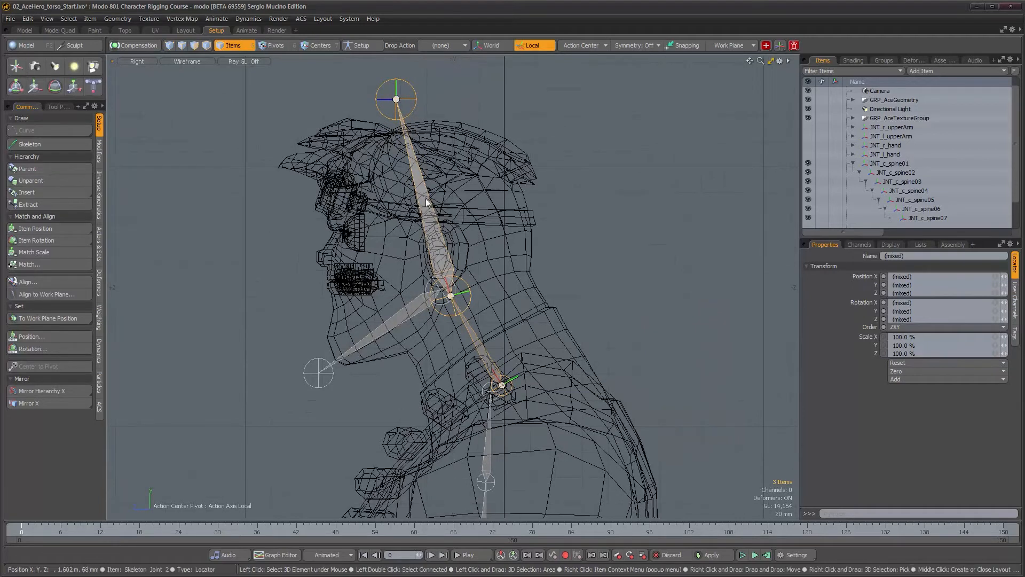
{"action": "left_click_drag", "start_coordinate": [509, 421], "coordinate": [493, 247], "text": "alt"}
{"action": "scroll", "coordinate": [496, 248], "scroll_direction": "up", "scroll_amount": 2, "text": "alt"}
{"action": "left_click", "coordinate": [467, 342]}
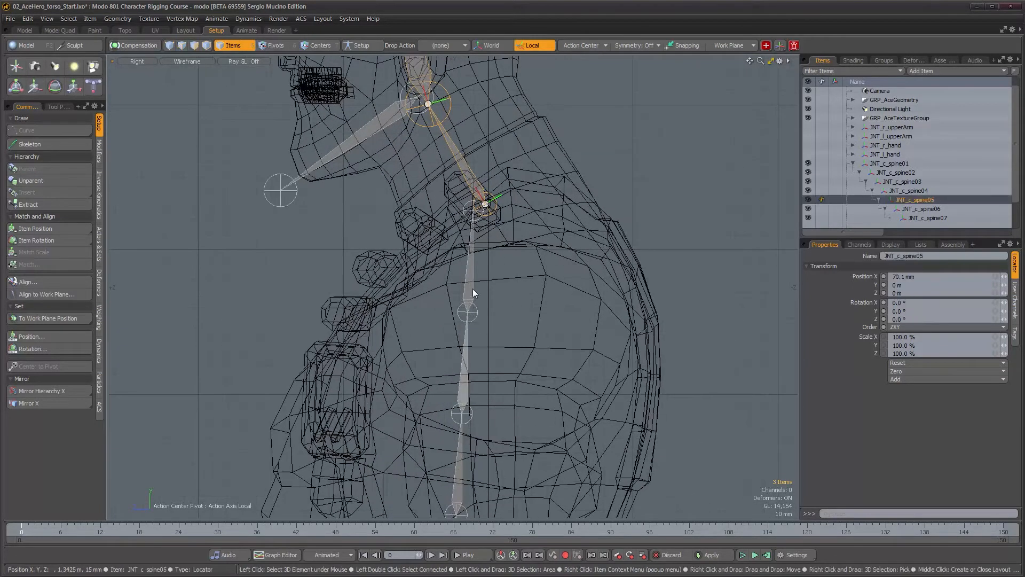
{"action": "left_click", "coordinate": [470, 291], "text": "shift"}
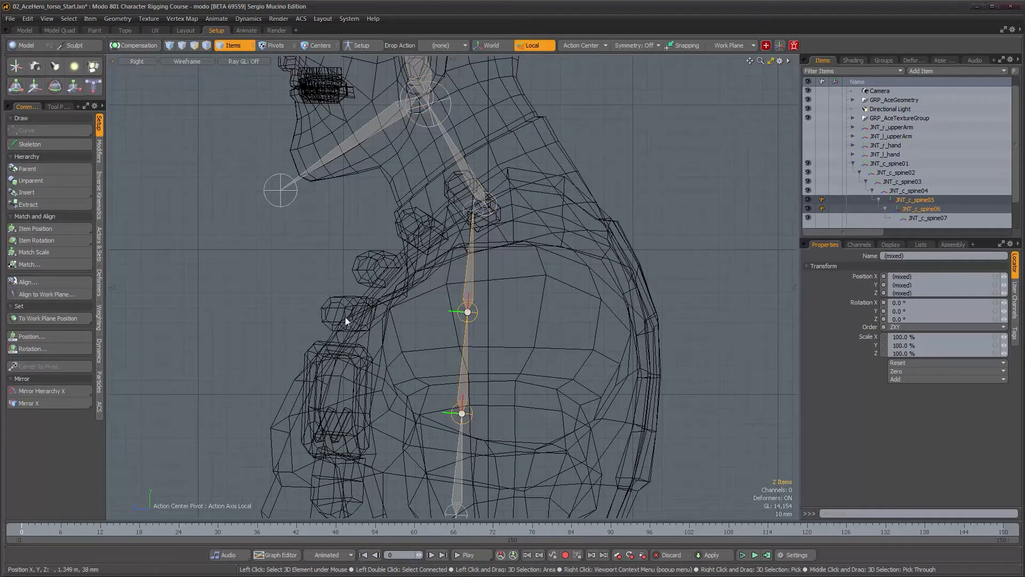
Select the whole neck and head chain and run Item Align on it again with a changed up axis
{"action": "left_click", "coordinate": [476, 184]}
{"action": "left_click_drag", "start_coordinate": [491, 203], "coordinate": [532, 388], "text": "alt"}
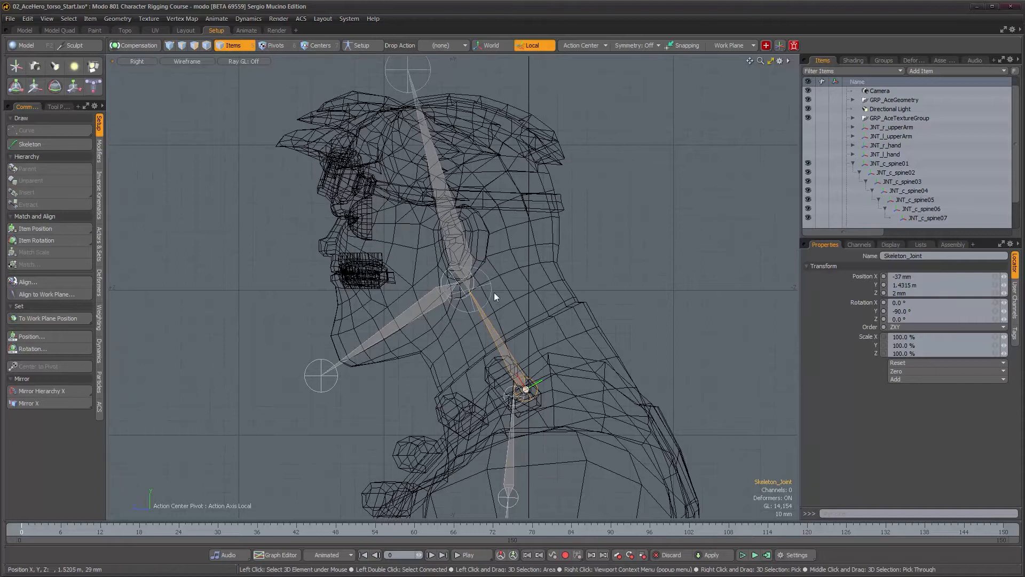
{"action": "double_click", "coordinate": [509, 364]}
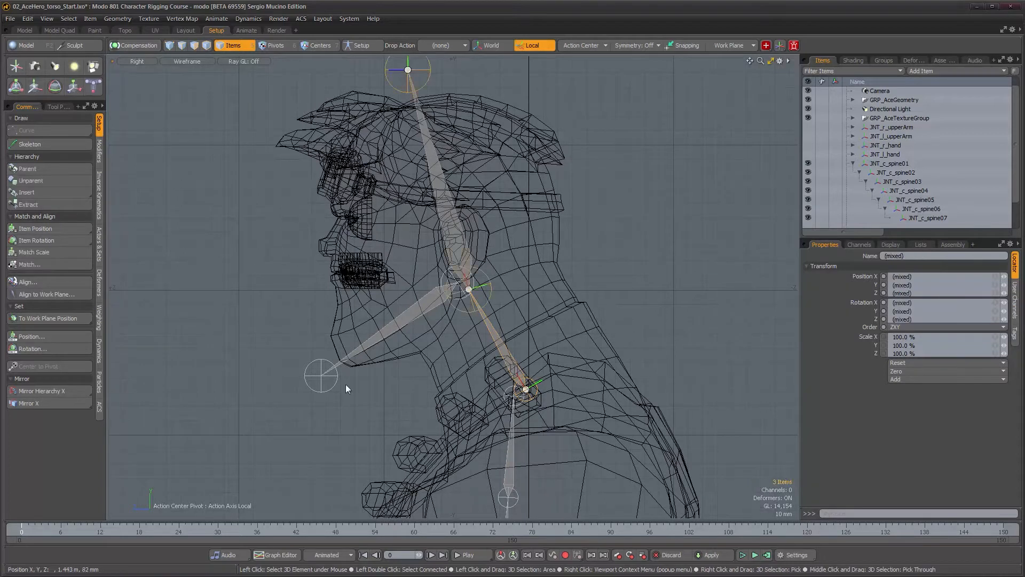
{"action": "left_click", "coordinate": [28, 282]}
{"action": "left_click", "coordinate": [650, 289]}
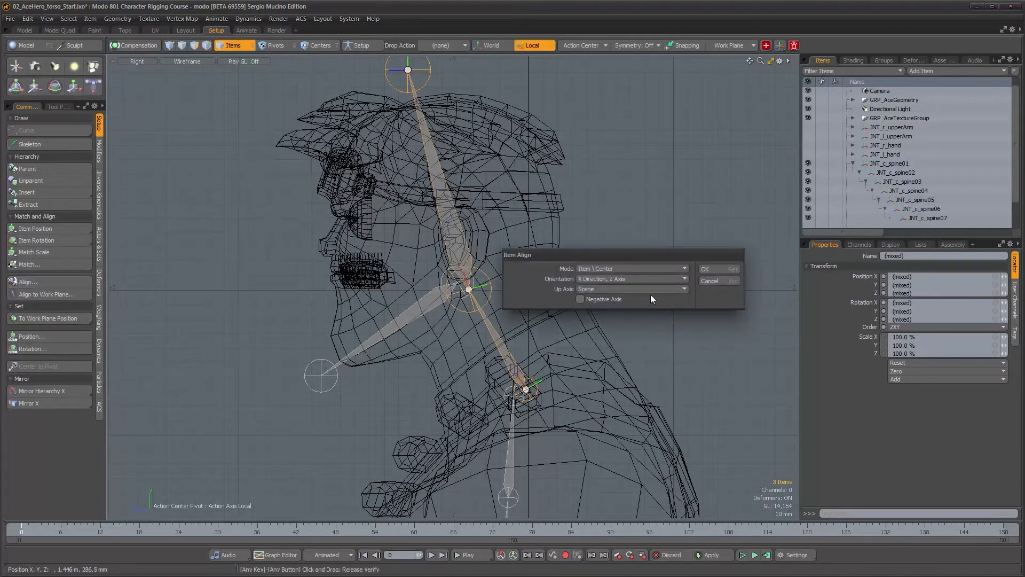
{"action": "left_click", "coordinate": [652, 318]}
{"action": "left_click", "coordinate": [723, 268]}
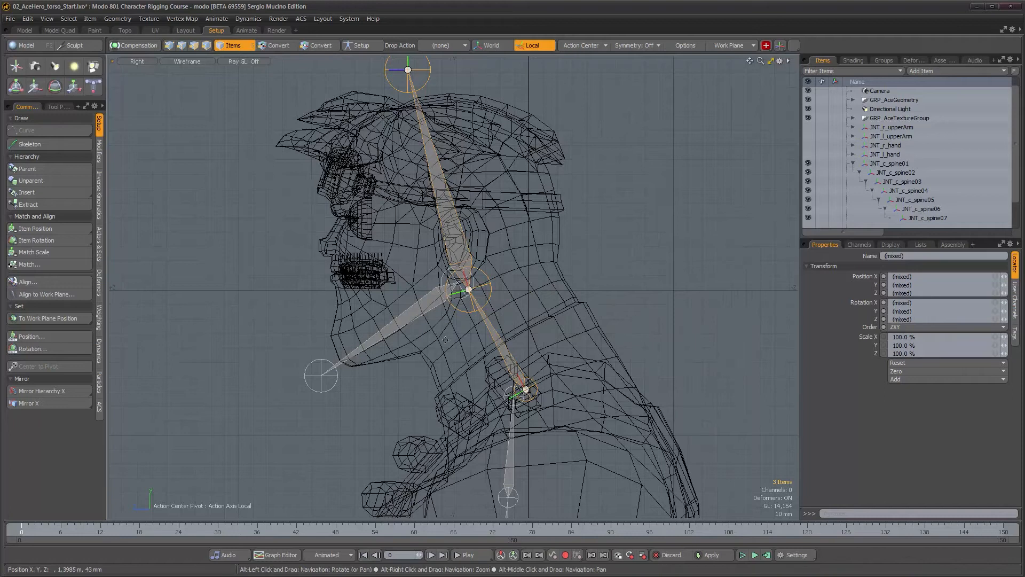
{"action": "mouse_move", "coordinate": [465, 353]}
{"action": "left_mouse_down", "text": "alt"}
{"action": "mouse_move", "coordinate": [459, 339]}
{"action": "mouse_move", "coordinate": [461, 349]}
{"action": "mouse_move", "coordinate": [474, 341]}
{"action": "left_mouse_up", "text": "alt"}
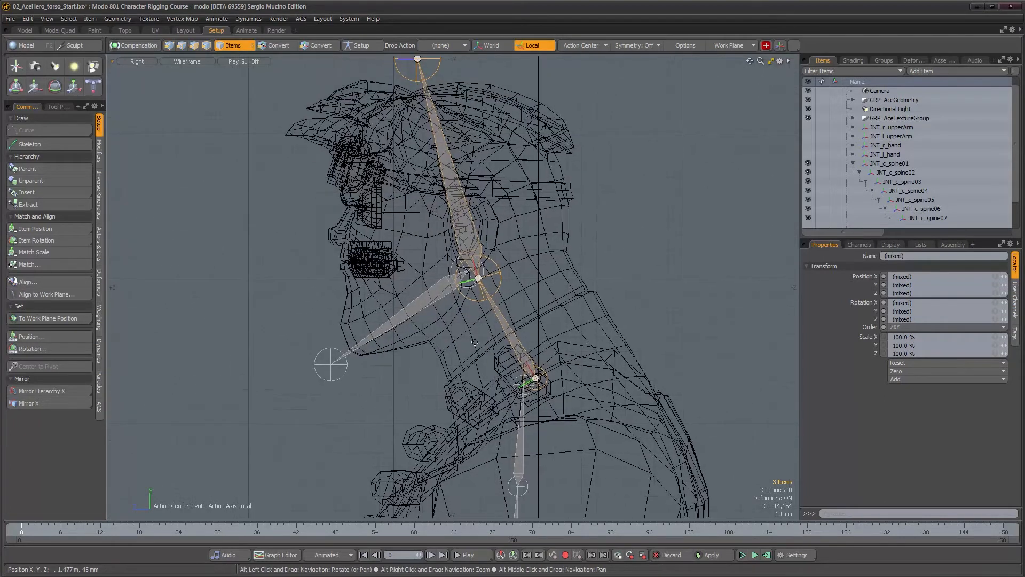
Select the jaw joint chain and align it with Item Align using Item 1 Center, X Direction, Z Axis and up axis Z
{"action": "double_click", "coordinate": [444, 288]}
{"action": "left_click", "coordinate": [26, 282]}
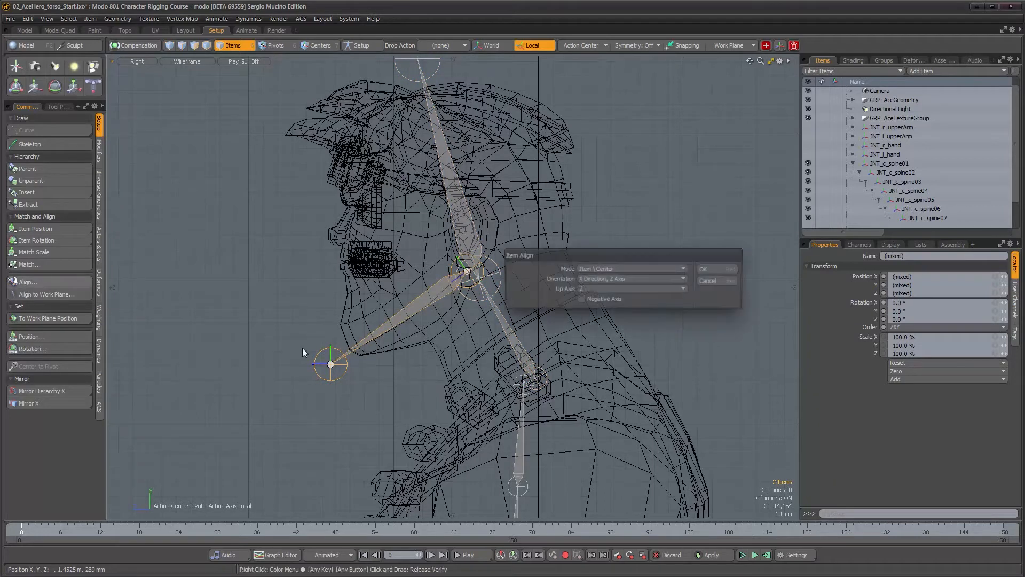
{"action": "left_click", "coordinate": [716, 269]}
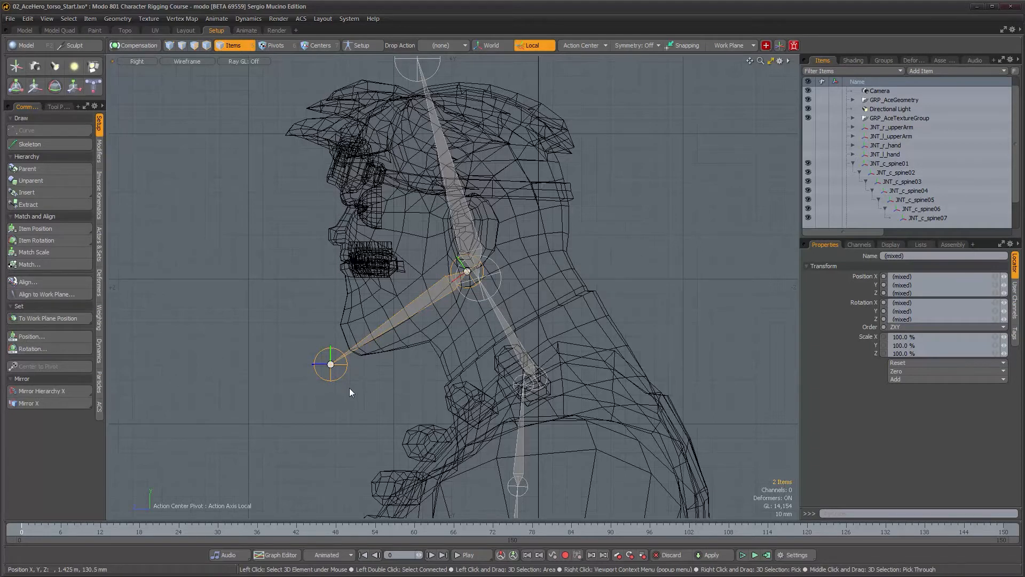
Select the neck base joint and display its channels to inspect its position and rotation
{"action": "scroll", "coordinate": [344, 377], "scroll_direction": "down", "scroll_amount": 2}
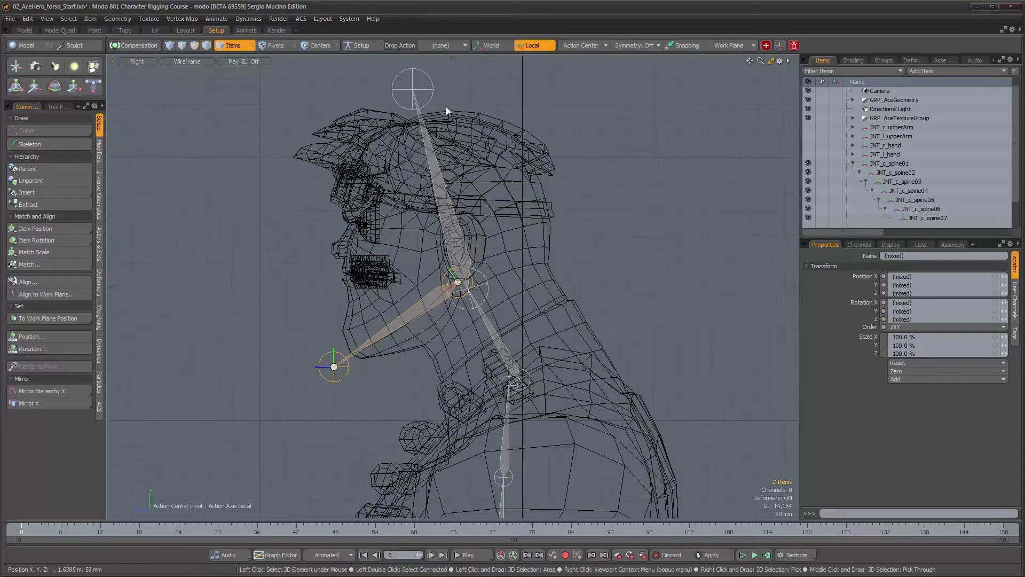
{"action": "scroll", "coordinate": [449, 385], "scroll_direction": "up", "scroll_amount": 2}
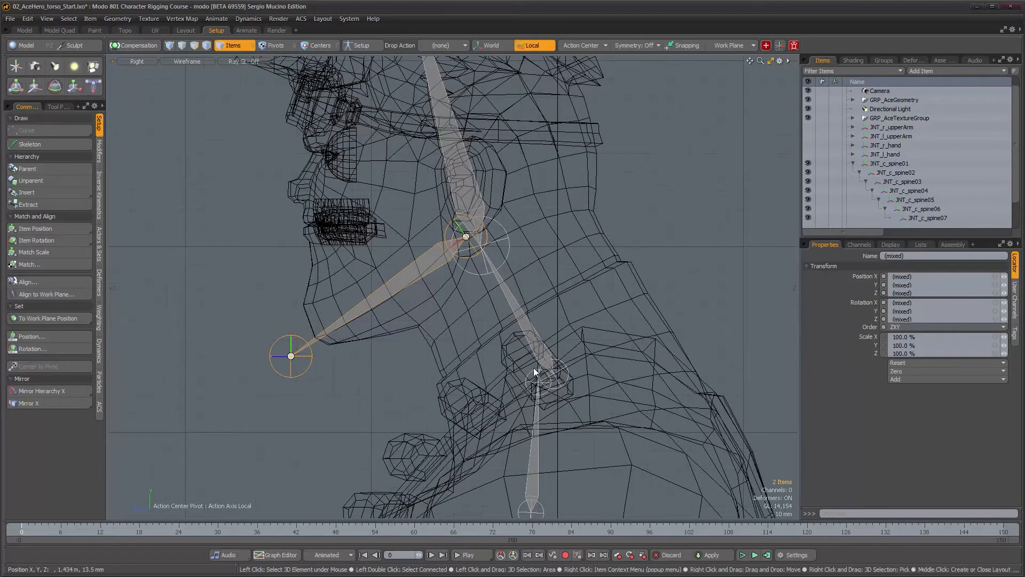
{"action": "left_click", "coordinate": [540, 348]}
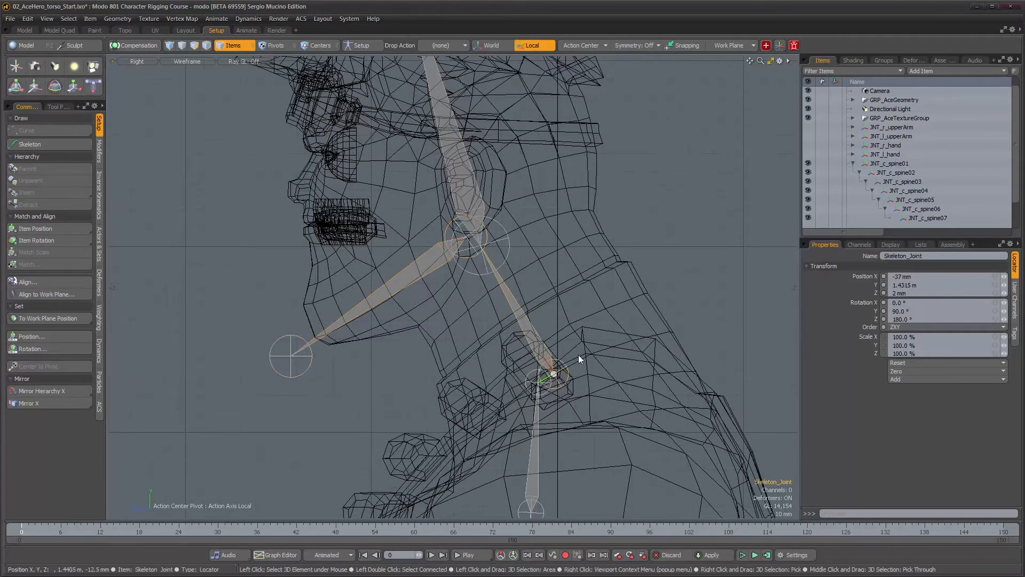
{"action": "left_click", "coordinate": [860, 244]}
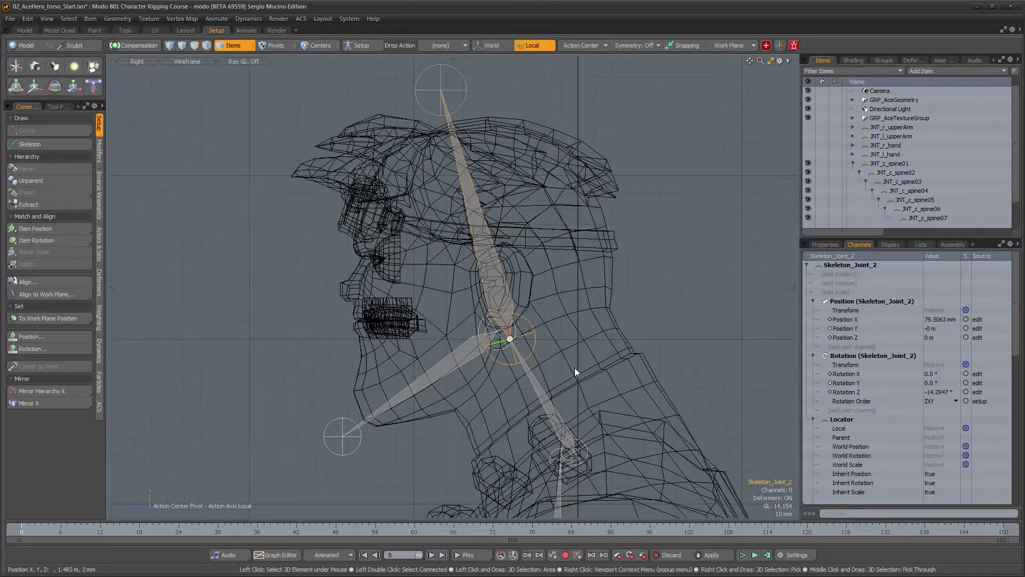
{"action": "middle_click_drag", "start_coordinate": [584, 384], "coordinate": [585, 322], "text": "alt"}
{"action": "mouse_move", "coordinate": [585, 322]}
{"action": "right_mouse_down", "text": "alt"}
{"action": "mouse_move", "coordinate": [583, 339]}
{"action": "mouse_move", "coordinate": [592, 338]}
{"action": "right_mouse_up", "text": "alt"}
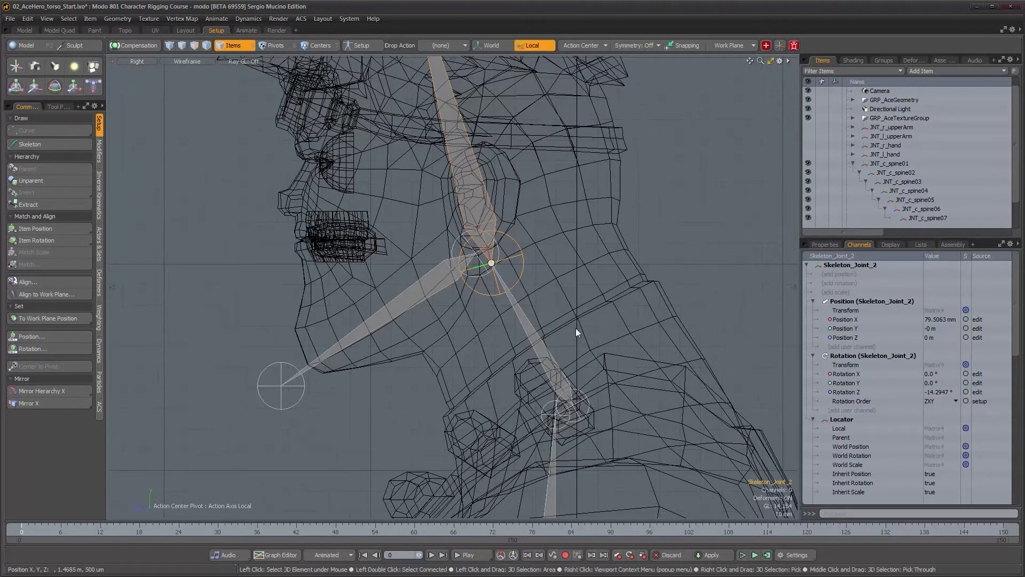
{"action": "middle_click_drag", "start_coordinate": [536, 274], "coordinate": [536, 238], "text": "alt"}
{"action": "right_click_drag", "start_coordinate": [536, 257], "coordinate": [556, 260], "text": "alt"}
{"action": "left_click", "coordinate": [573, 351]}
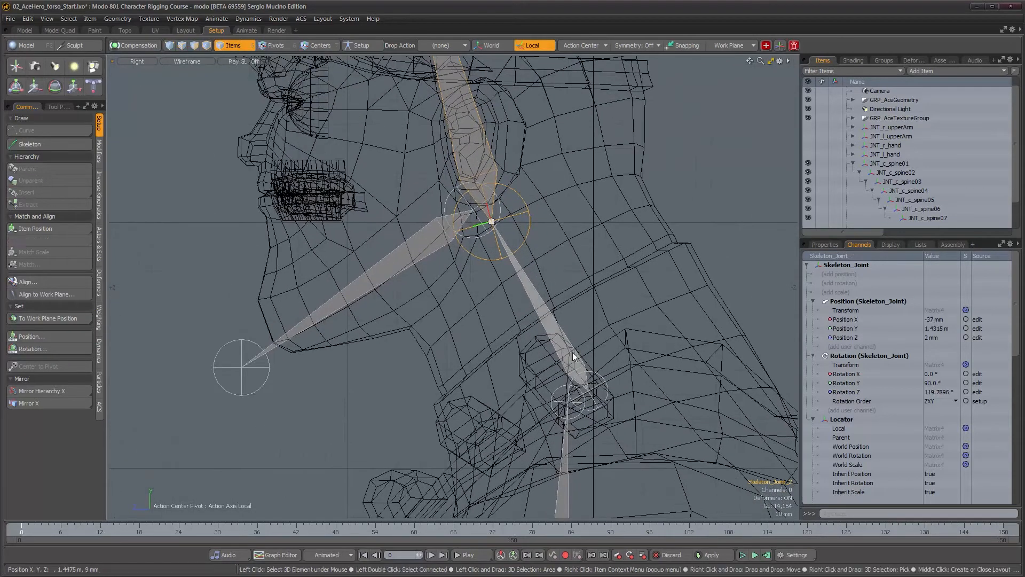
{"action": "right_click_drag", "start_coordinate": [614, 385], "coordinate": [628, 385], "text": "alt"}
{"action": "middle_click_drag", "start_coordinate": [628, 385], "coordinate": [612, 361], "text": "alt"}
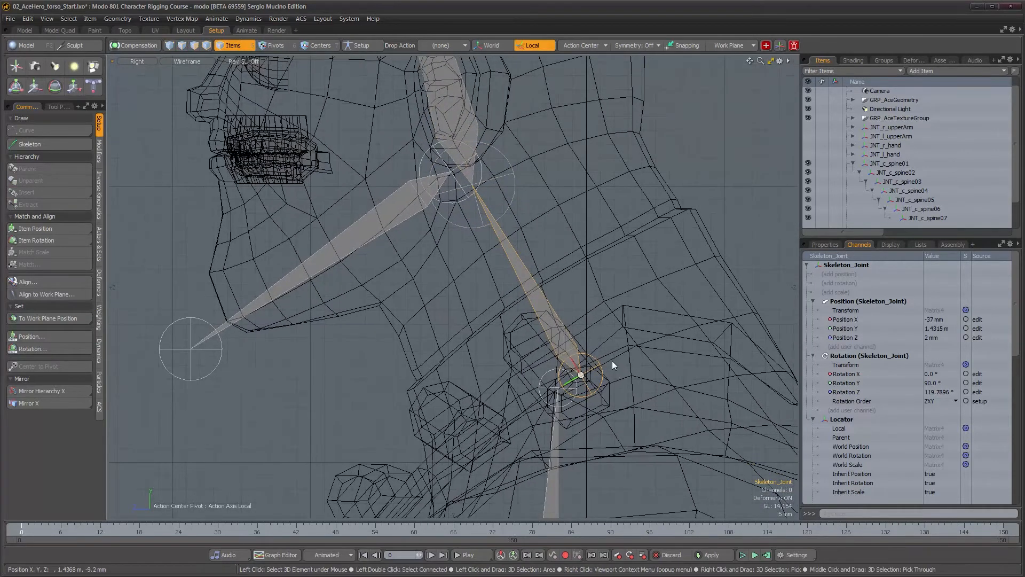
Move the neck base joint and snap it onto the top of the spine chain with the Match Position drop action
{"action": "key", "text": "w"}
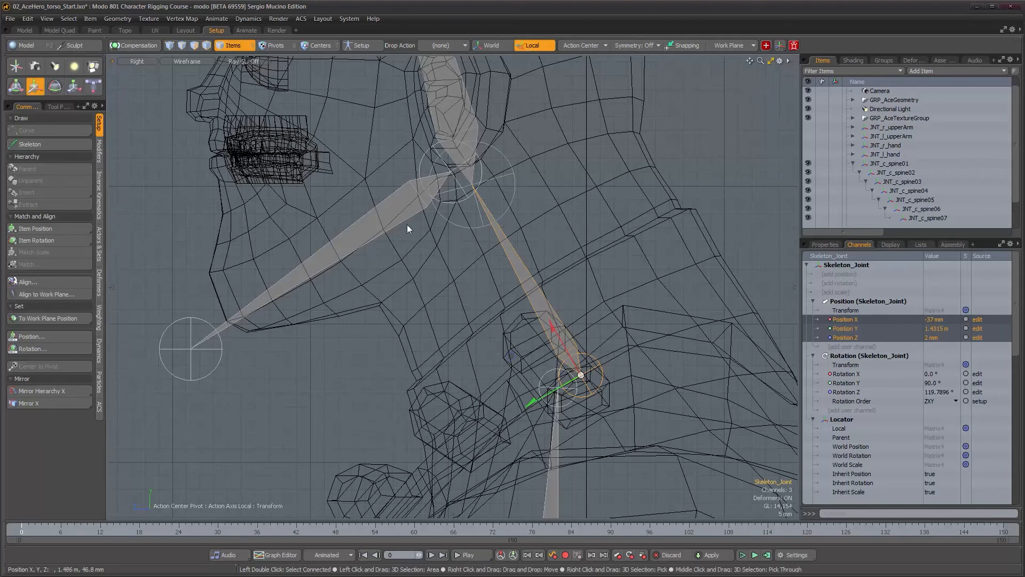
{"action": "left_click", "coordinate": [55, 107]}
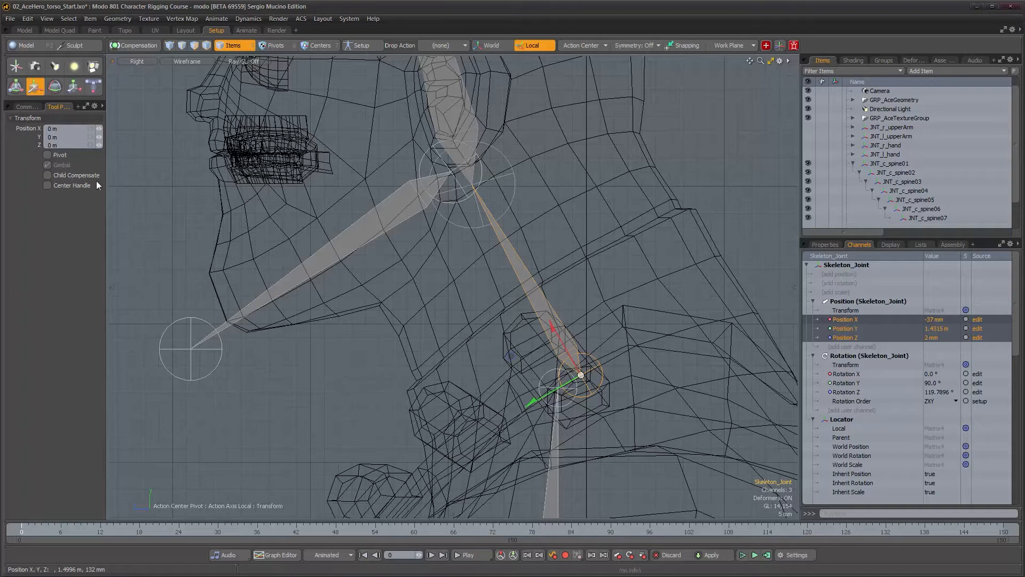
{"action": "left_click_drag", "start_coordinate": [280, 178], "coordinate": [278, 233], "text": "alt"}
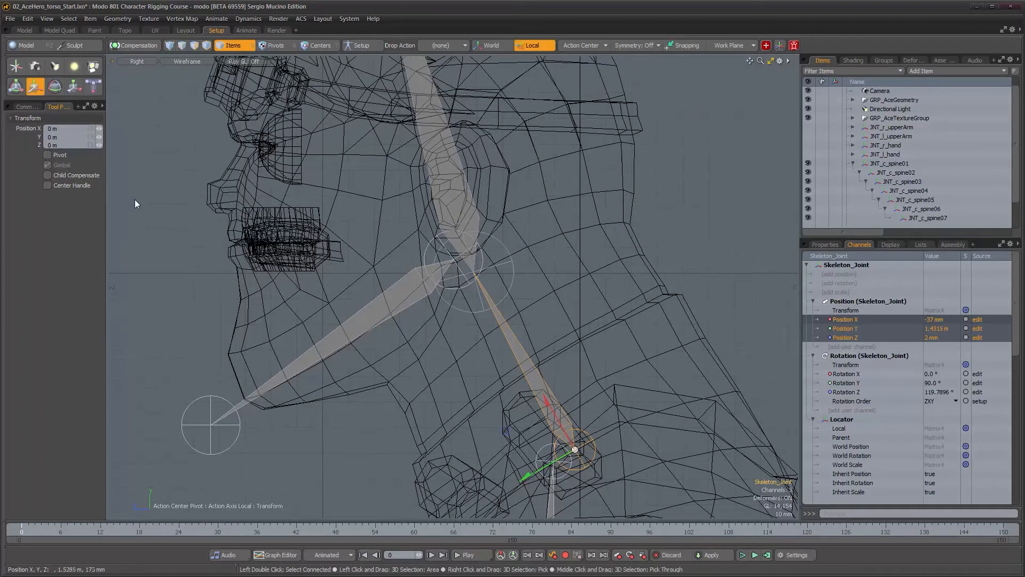
{"action": "key", "text": "F2"}
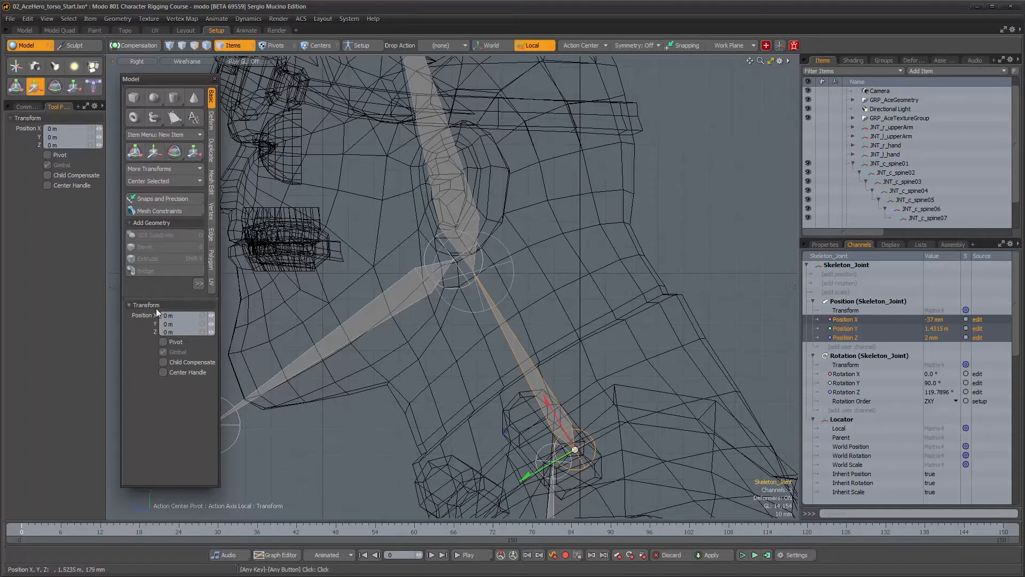
{"action": "left_click", "coordinate": [29, 107]}
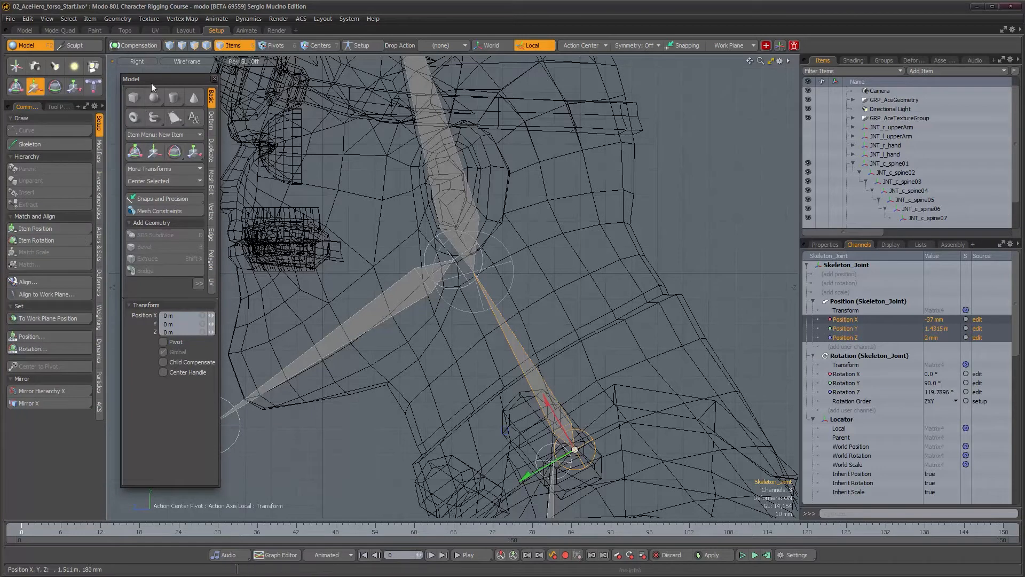
{"action": "left_click_drag", "start_coordinate": [152, 83], "coordinate": [144, 84]}
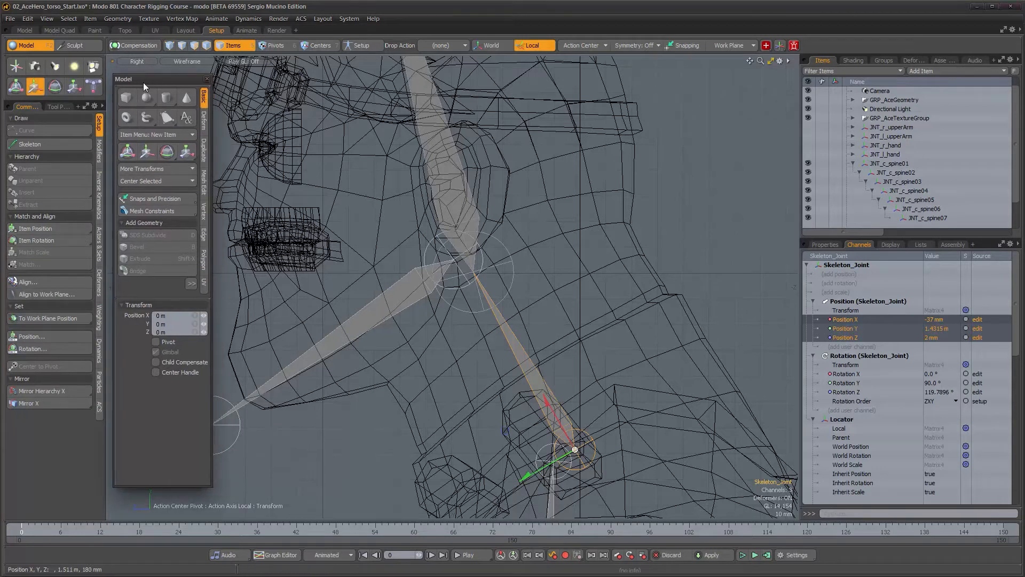
{"action": "left_click", "coordinate": [208, 80]}
{"action": "left_click", "coordinate": [56, 107]}
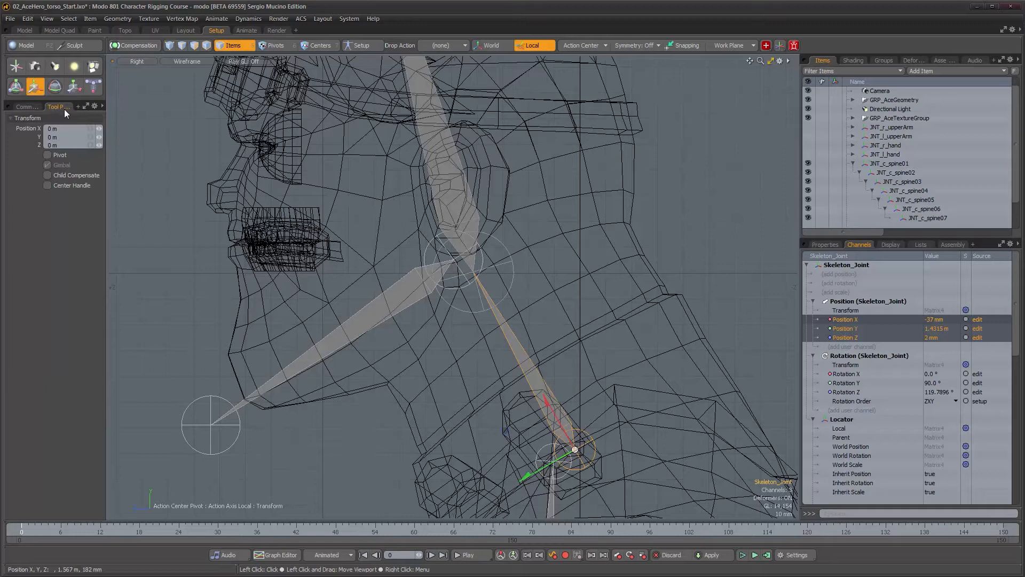
{"action": "left_click", "coordinate": [34, 108]}
{"action": "left_click_drag", "start_coordinate": [549, 468], "coordinate": [530, 303], "text": "alt+shift"}
{"action": "scroll", "coordinate": [535, 423], "scroll_direction": "up", "scroll_amount": 3}
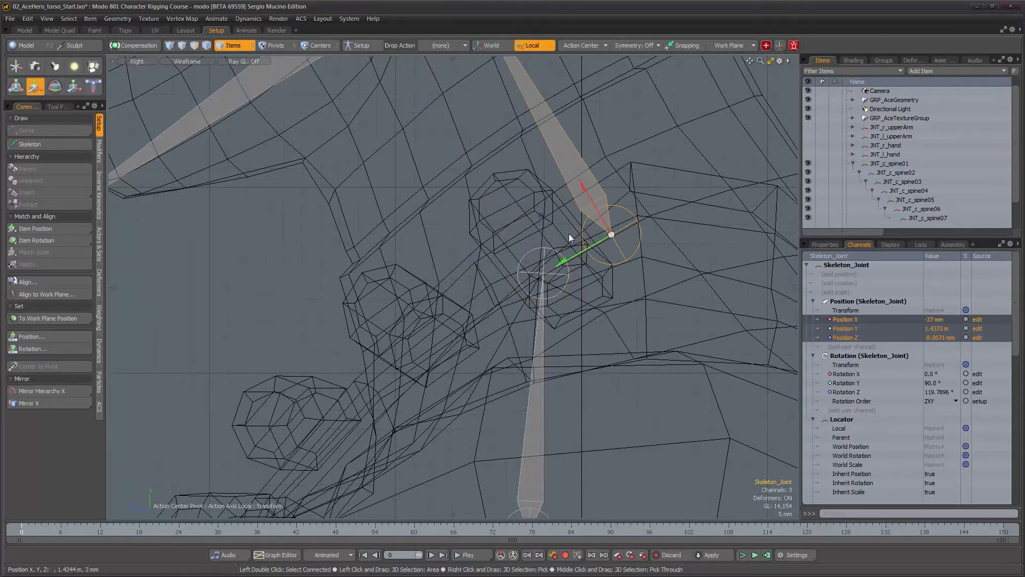
{"action": "left_click", "coordinate": [430, 47]}
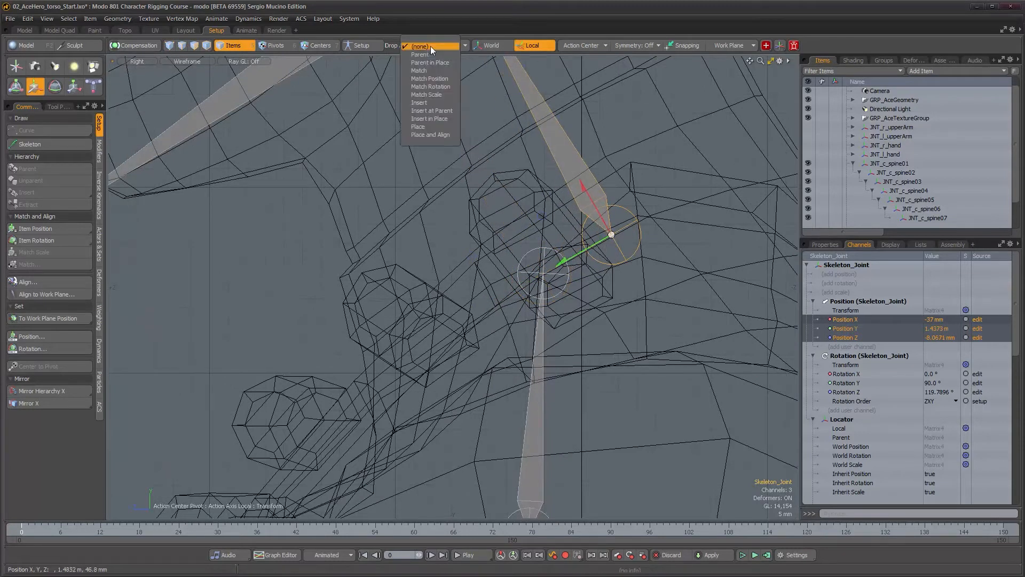
{"action": "left_click", "coordinate": [431, 78]}
{"action": "right_click_drag", "start_coordinate": [572, 270], "coordinate": [544, 272]}
{"action": "scroll", "coordinate": [513, 242], "scroll_direction": "down", "scroll_amount": 2}
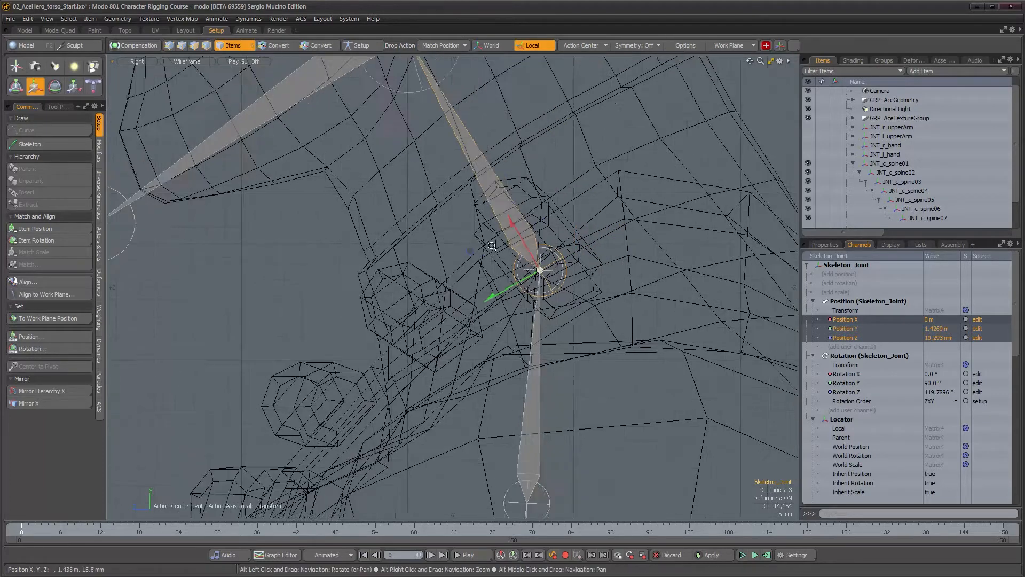
Rotate the neck joint to about 114.3° on Z so it follows the neck
{"action": "left_click_drag", "start_coordinate": [476, 220], "coordinate": [482, 395], "text": "alt"}
{"action": "left_click_drag", "start_coordinate": [485, 317], "coordinate": [483, 267], "text": "alt"}
{"action": "right_click_drag", "start_coordinate": [483, 267], "coordinate": [524, 341], "text": "alt"}
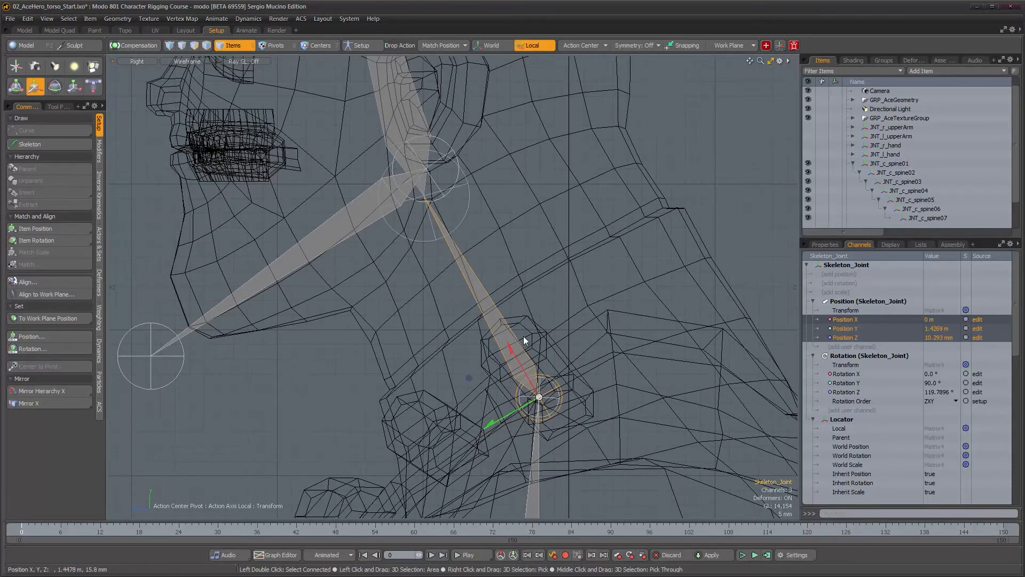
{"action": "key", "text": "e"}
{"action": "left_click_drag", "start_coordinate": [499, 347], "coordinate": [494, 335]}
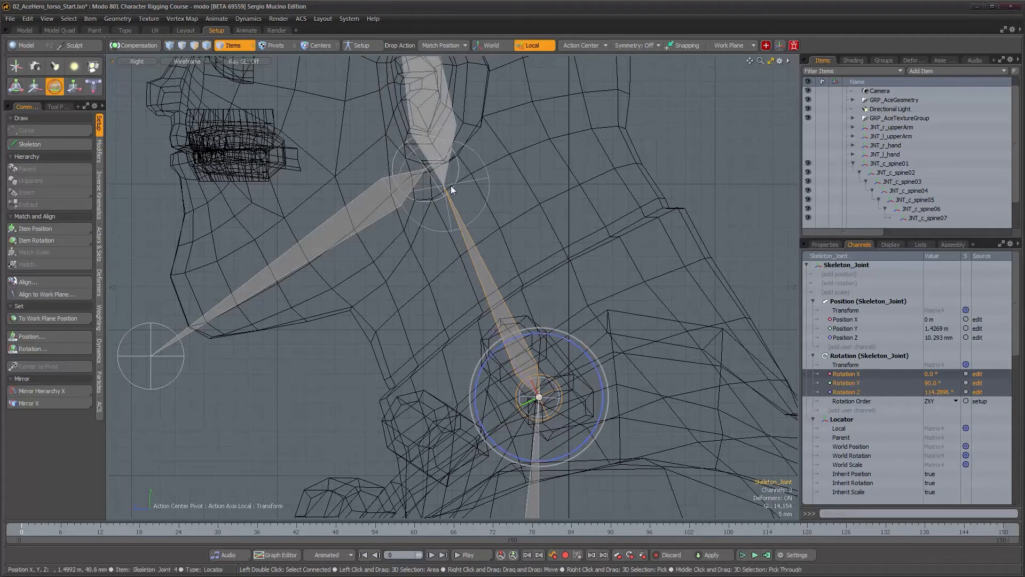
{"action": "scroll", "coordinate": [444, 219], "scroll_direction": "down", "scroll_amount": 3}
{"action": "mouse_move", "coordinate": [445, 226]}
{"action": "left_mouse_down", "text": "alt"}
{"action": "mouse_move", "coordinate": [451, 339]}
{"action": "mouse_move", "coordinate": [471, 381]}
{"action": "mouse_move", "coordinate": [456, 226]}
{"action": "left_mouse_up", "text": "alt"}
{"action": "right_click_drag", "start_coordinate": [456, 226], "coordinate": [487, 270], "text": "alt"}
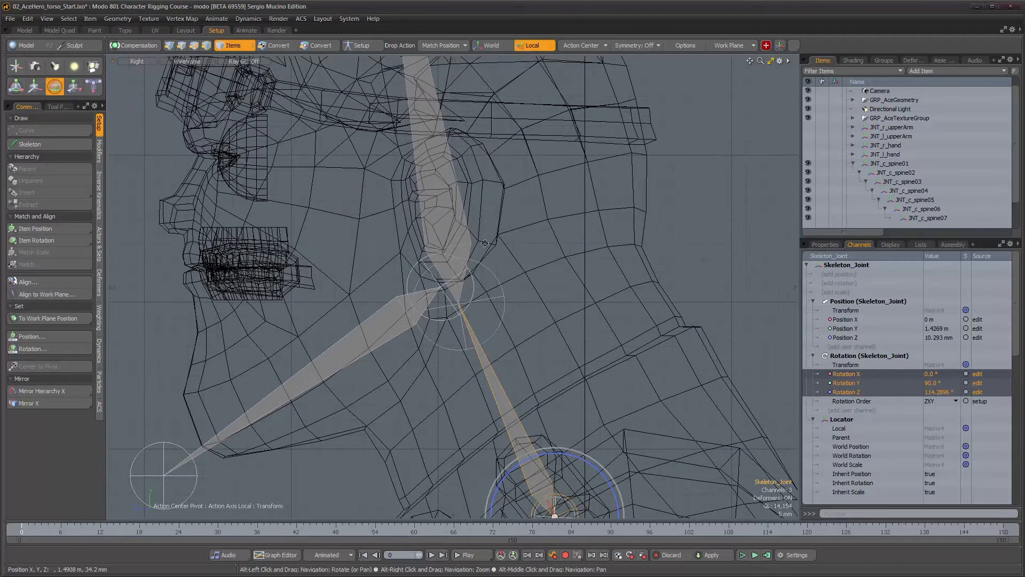
{"action": "left_click", "coordinate": [502, 314]}
{"action": "right_click_drag", "start_coordinate": [502, 314], "coordinate": [474, 355], "text": "alt"}
{"action": "middle_click_drag", "start_coordinate": [474, 356], "coordinate": [508, 271], "text": "alt"}
Enable Compensation and parent the jaw joint in place under the head joint
{"action": "left_click", "coordinate": [439, 306]}
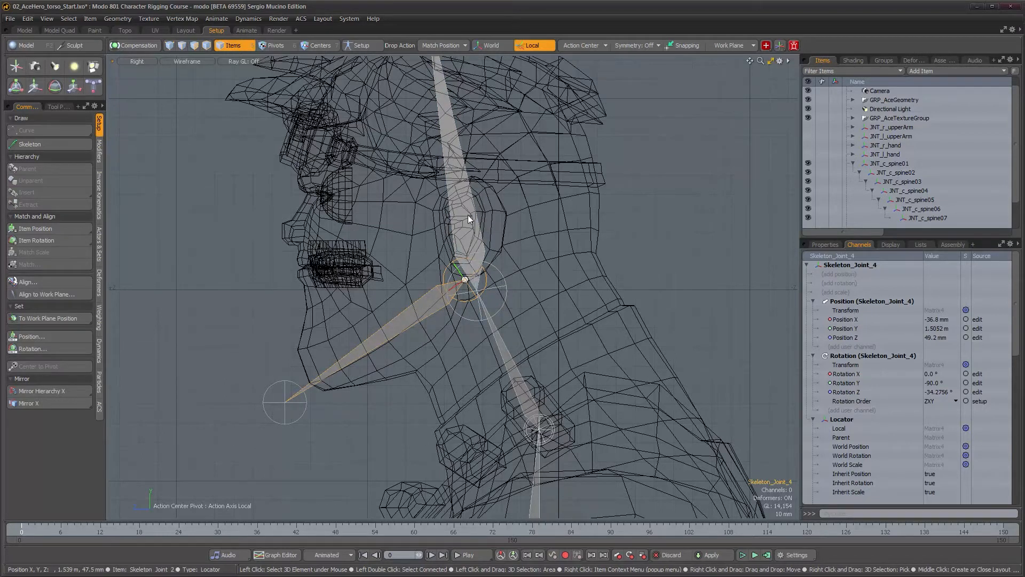
{"action": "scroll", "coordinate": [470, 241], "scroll_direction": "down", "scroll_amount": 2}
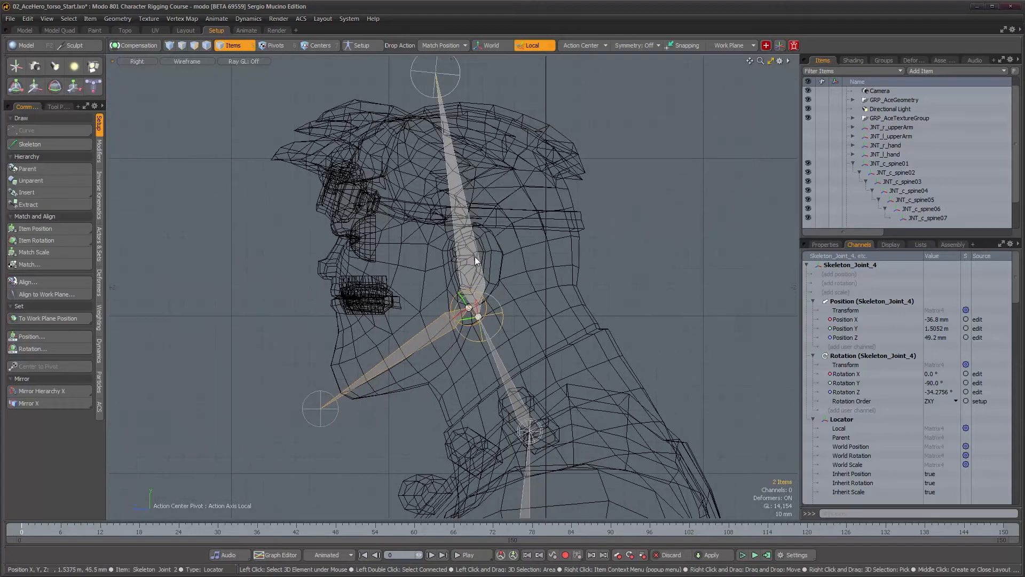
{"action": "left_click", "coordinate": [475, 256], "text": "shift"}
{"action": "left_click", "coordinate": [134, 45]}
{"action": "left_click", "coordinate": [43, 168]}
{"action": "left_click", "coordinate": [478, 268]}
{"action": "right_click_drag", "start_coordinate": [478, 267], "coordinate": [527, 284], "text": "alt"}
{"action": "key", "text": "e"}
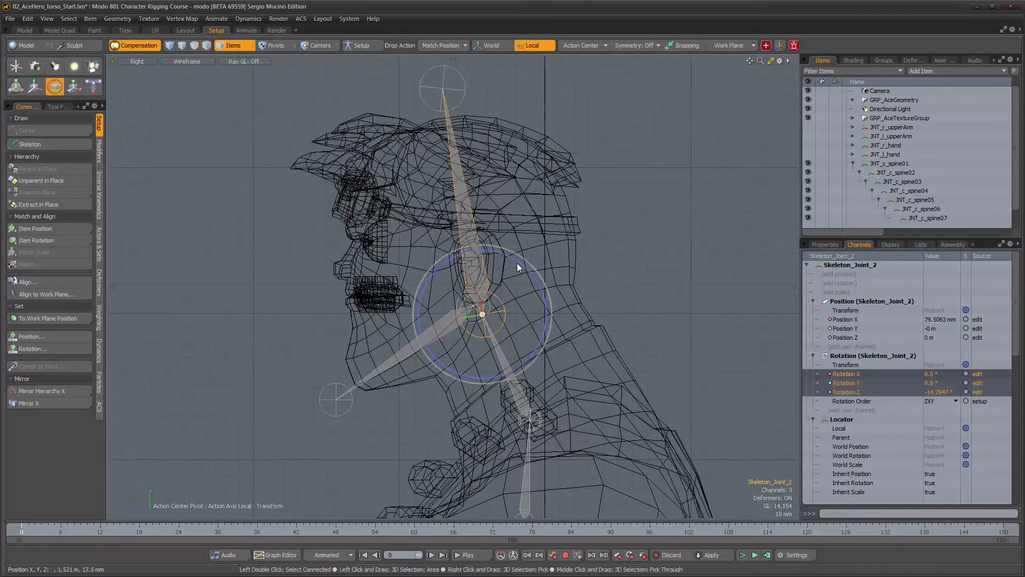
{"action": "mouse_move", "coordinate": [510, 262]}
{"action": "left_mouse_down"}
{"action": "mouse_move", "coordinate": [549, 298]}
{"action": "mouse_move", "coordinate": [472, 257]}
{"action": "mouse_move", "coordinate": [521, 274]}
{"action": "left_mouse_up"}
{"action": "left_click_drag", "start_coordinate": [558, 239], "coordinate": [530, 224]}
{"action": "key", "text": "ctrl+z"}
{"action": "mouse_move", "coordinate": [546, 290]}
{"action": "right_mouse_down", "text": "alt"}
{"action": "mouse_move", "coordinate": [561, 293]}
{"action": "mouse_move", "coordinate": [538, 293]}
{"action": "right_mouse_up", "text": "alt"}
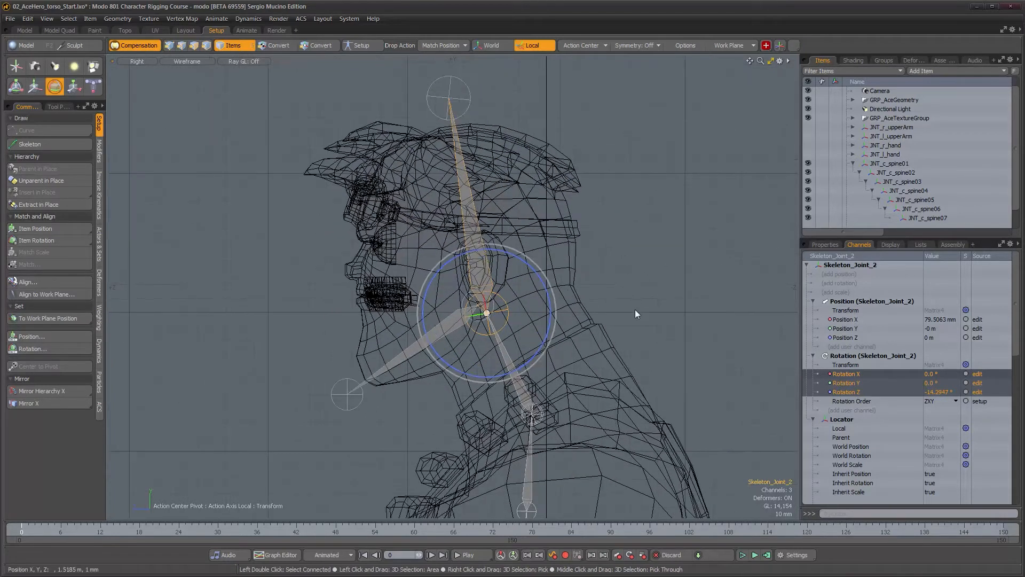
{"action": "key", "text": "space"}
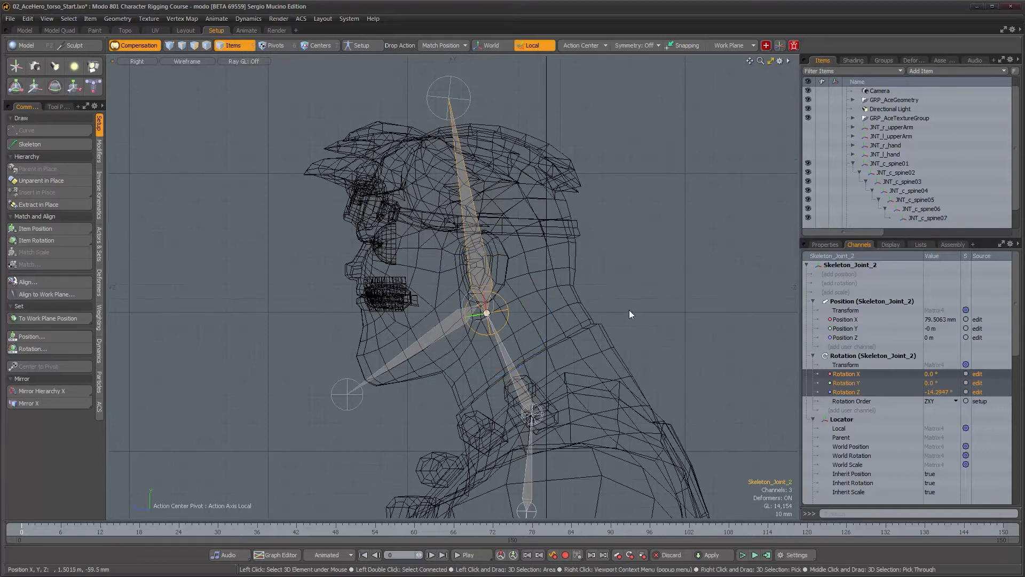
Select the jaw end and head end joints and zero their rotation
{"action": "left_click", "coordinate": [352, 406]}
{"action": "left_click", "coordinate": [826, 246]}
{"action": "left_click", "coordinate": [449, 98], "text": "shift"}
{"action": "left_click", "coordinate": [919, 371]}
{"action": "left_click", "coordinate": [918, 404]}
Expand the neck chain in the item list and inspect the renamed neck, head and end joints
{"action": "scroll", "coordinate": [472, 321], "scroll_direction": "up", "scroll_amount": 4}
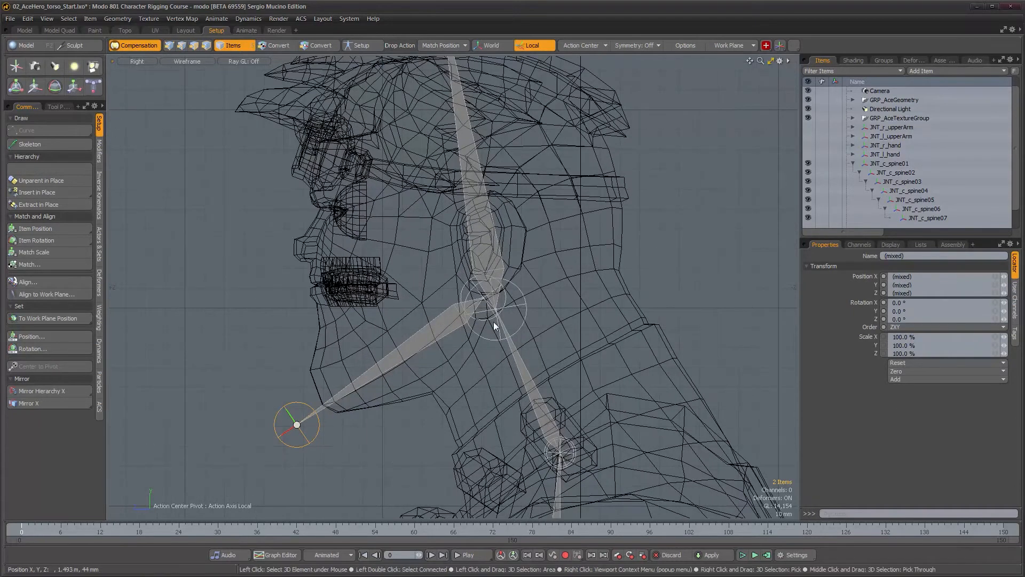
{"action": "left_click", "coordinate": [530, 380]}
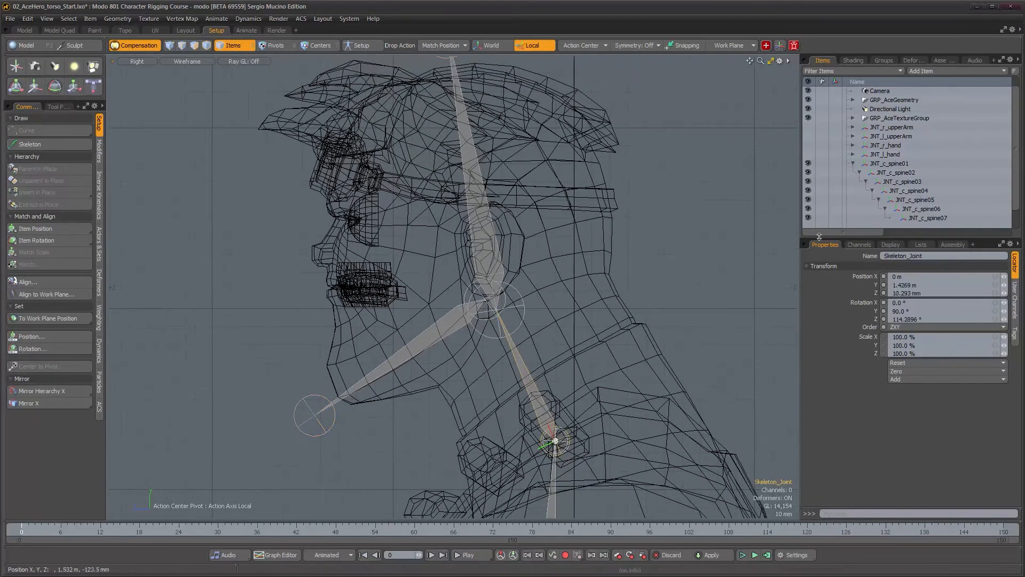
{"action": "left_click_drag", "start_coordinate": [851, 233], "coordinate": [825, 233]}
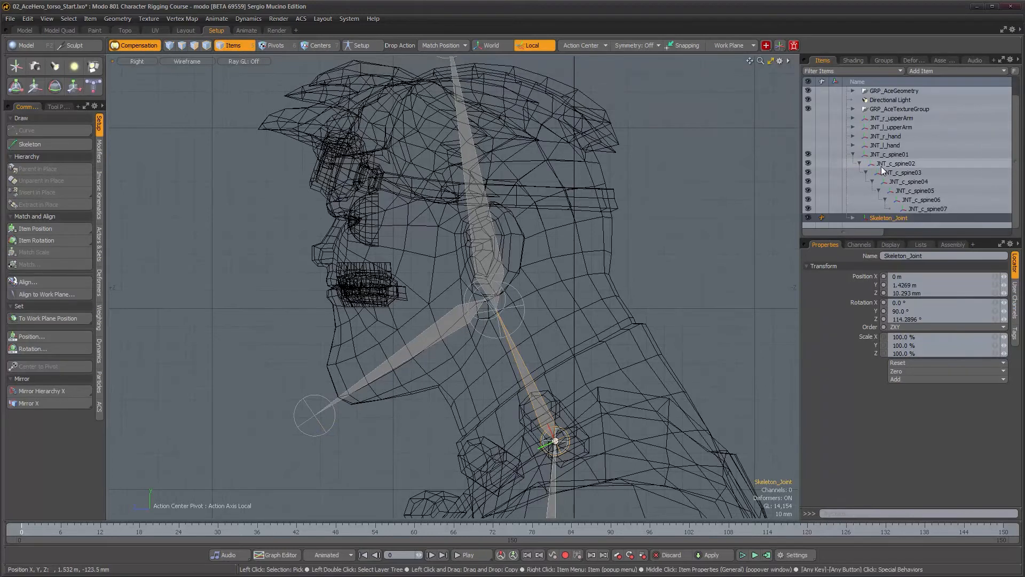
{"action": "left_click", "coordinate": [852, 218]}
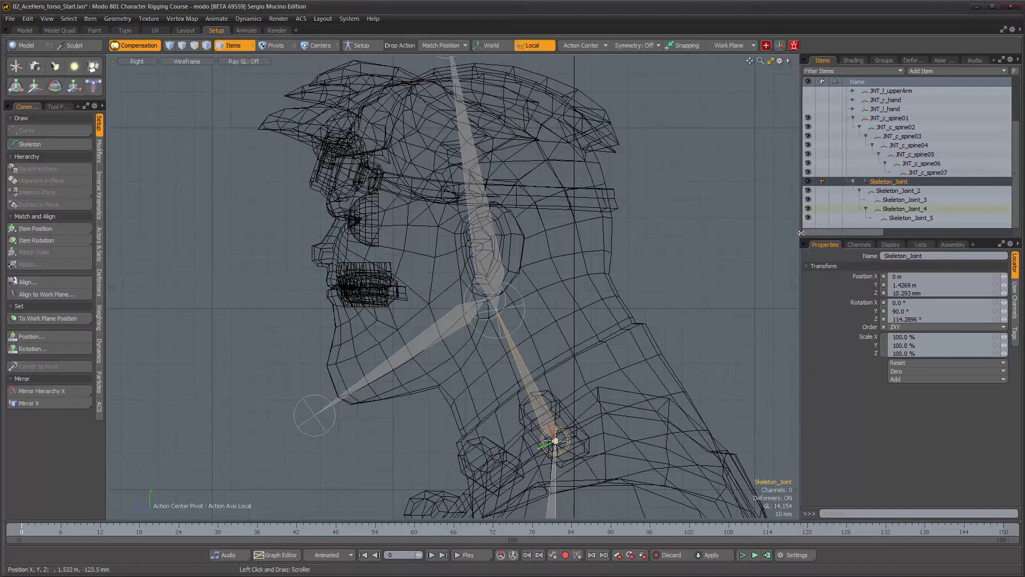
{"action": "scroll", "coordinate": [540, 287], "scroll_direction": "down", "scroll_amount": 4}
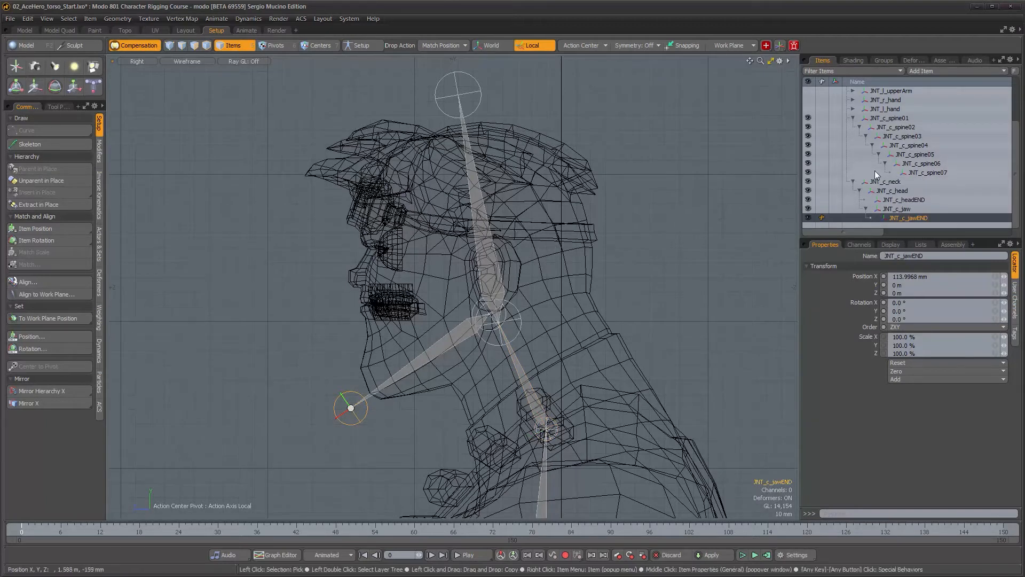
{"action": "left_click", "coordinate": [891, 184]}
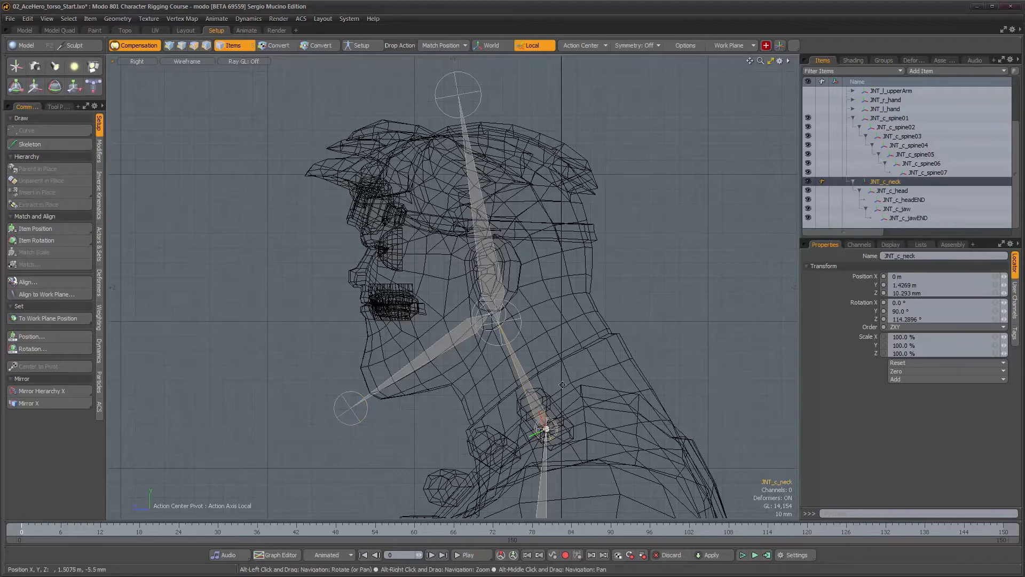
{"action": "left_click", "coordinate": [899, 191]}
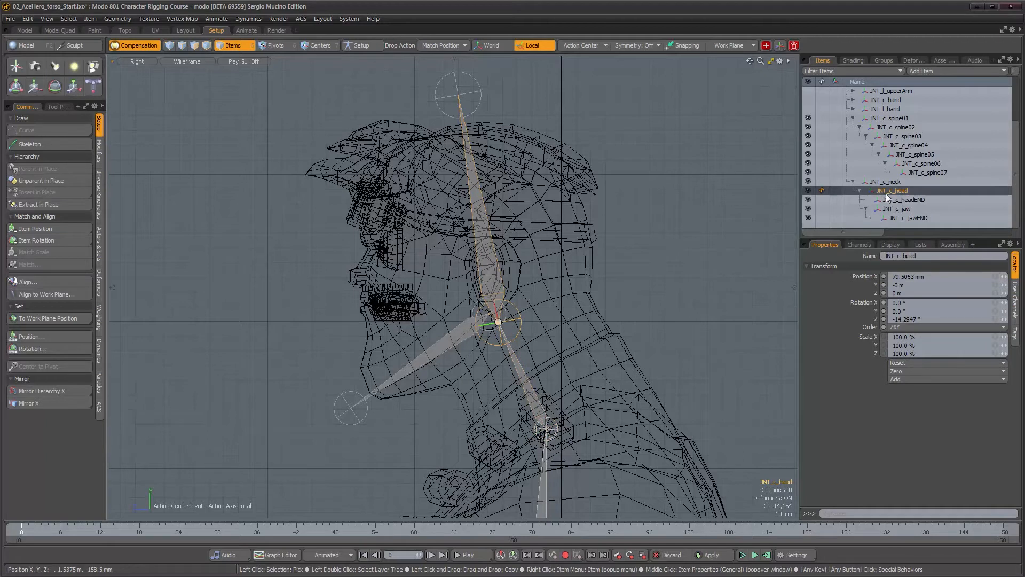
{"action": "left_click", "coordinate": [905, 200]}
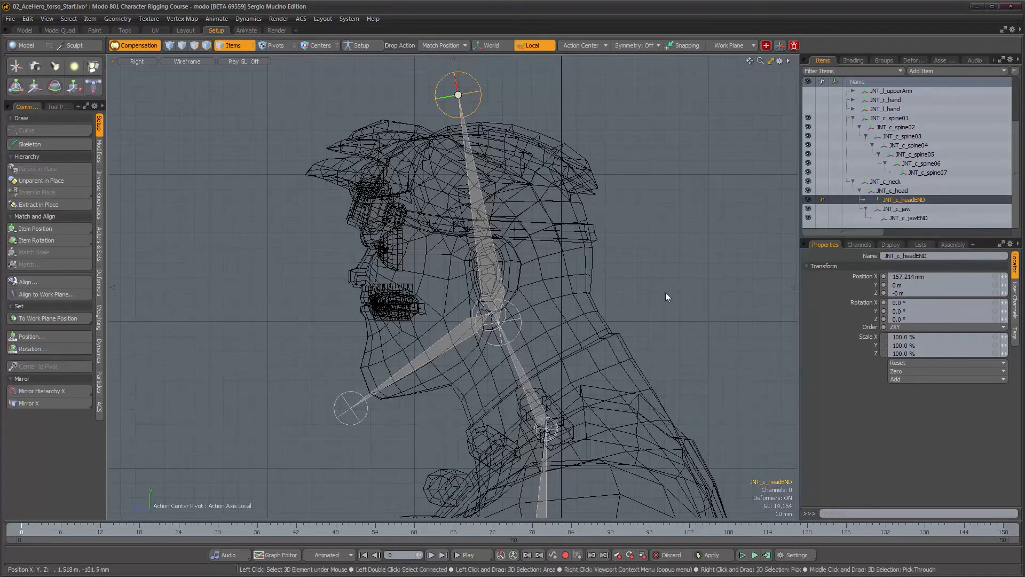
Select the jaw joint and set its Position Z to 0 m so it sits on the character's centre line
{"action": "scroll", "coordinate": [598, 286], "scroll_direction": "down", "scroll_amount": 2}
{"action": "left_click_drag", "start_coordinate": [592, 282], "coordinate": [565, 262], "text": "alt"}
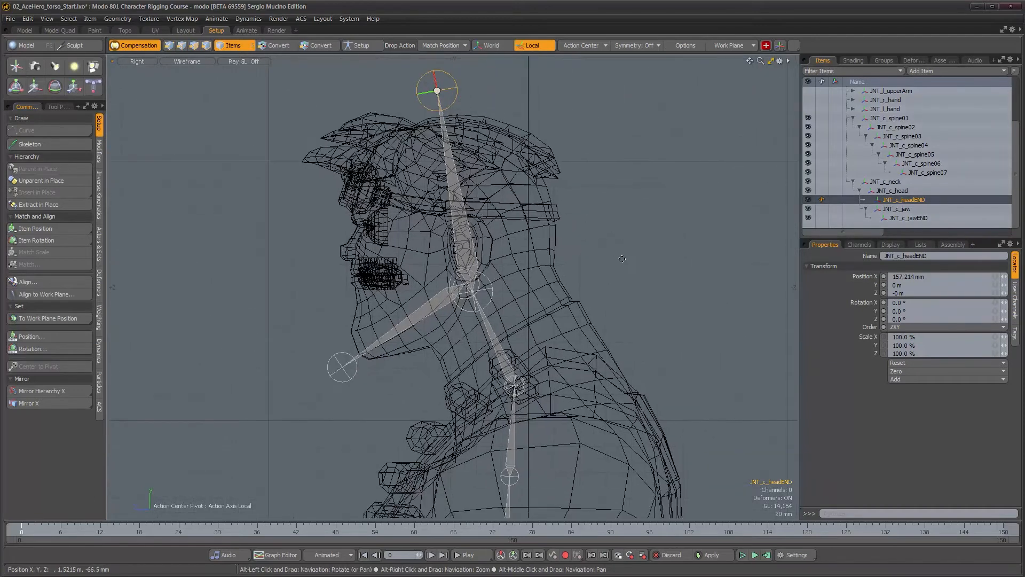
{"action": "left_click_drag", "start_coordinate": [609, 380], "coordinate": [550, 357], "text": "alt"}
{"action": "left_click_drag", "start_coordinate": [576, 444], "coordinate": [547, 307], "text": "ctrl+alt"}
{"action": "key", "text": "ctrl+space"}
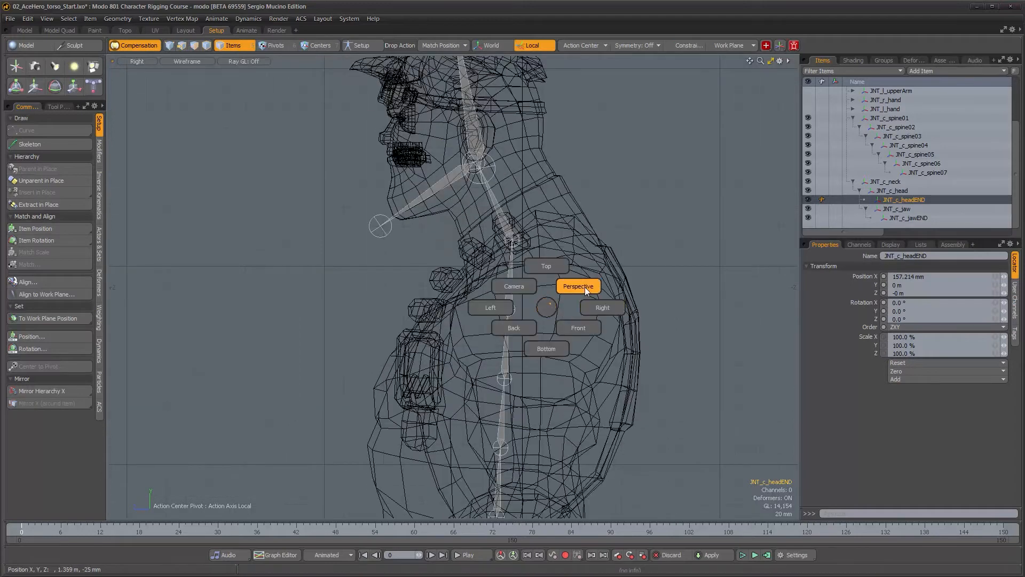
{"action": "left_click", "coordinate": [585, 287]}
{"action": "left_click_drag", "start_coordinate": [577, 355], "coordinate": [613, 297], "text": "alt"}
{"action": "left_click_drag", "start_coordinate": [477, 251], "coordinate": [499, 247], "text": "ctrl+alt"}
{"action": "right_click_drag", "start_coordinate": [499, 248], "coordinate": [548, 242], "text": "alt"}
{"action": "left_click", "coordinate": [431, 230]}
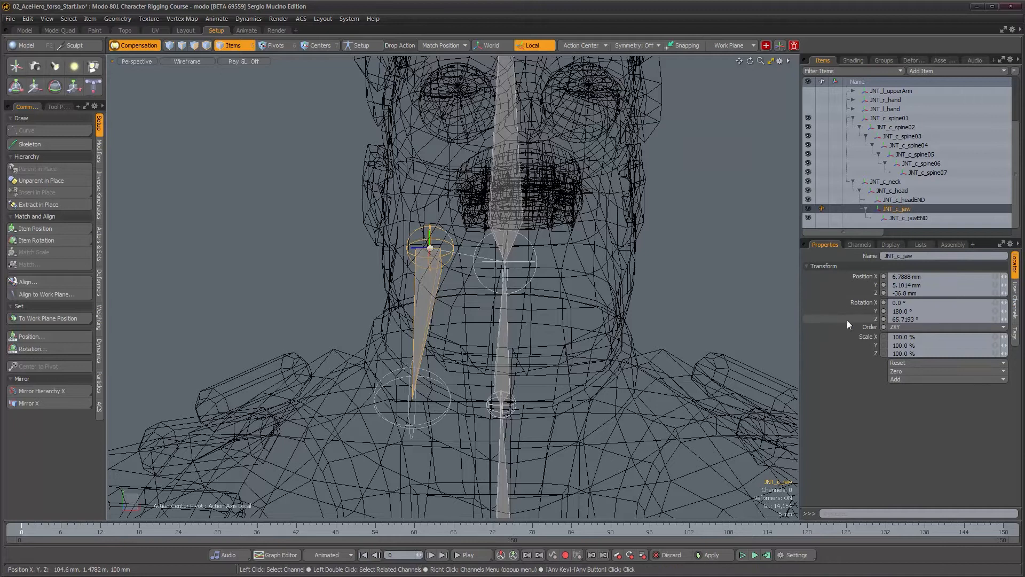
{"action": "key", "text": "w"}
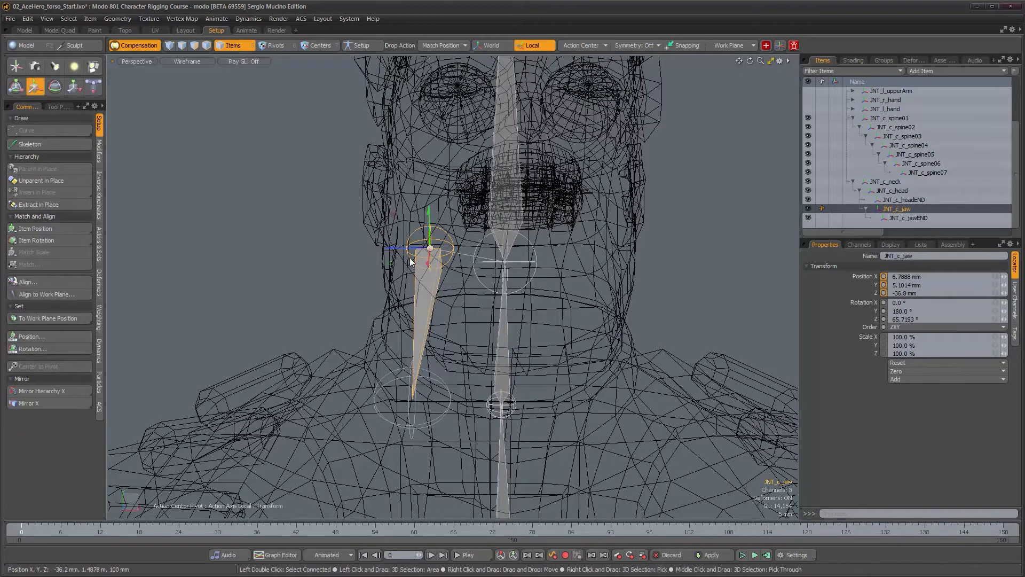
{"action": "left_click", "coordinate": [532, 46]}
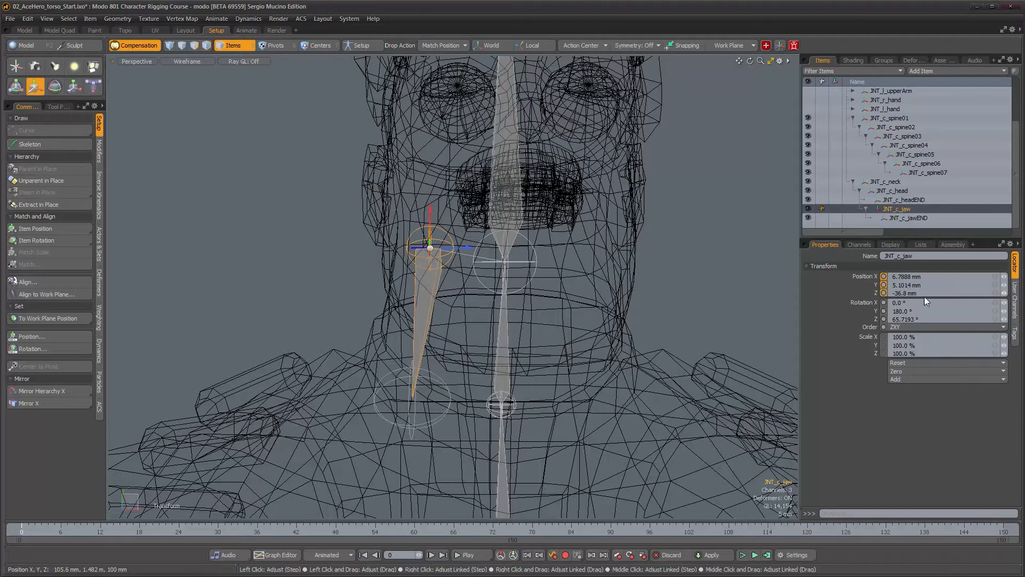
{"action": "left_click_drag", "start_coordinate": [1004, 293], "coordinate": [1010, 293]}
{"action": "left_click_drag", "start_coordinate": [926, 293], "coordinate": [832, 297]}
{"action": "type", "text": "0"}
{"action": "key", "text": "Return"}
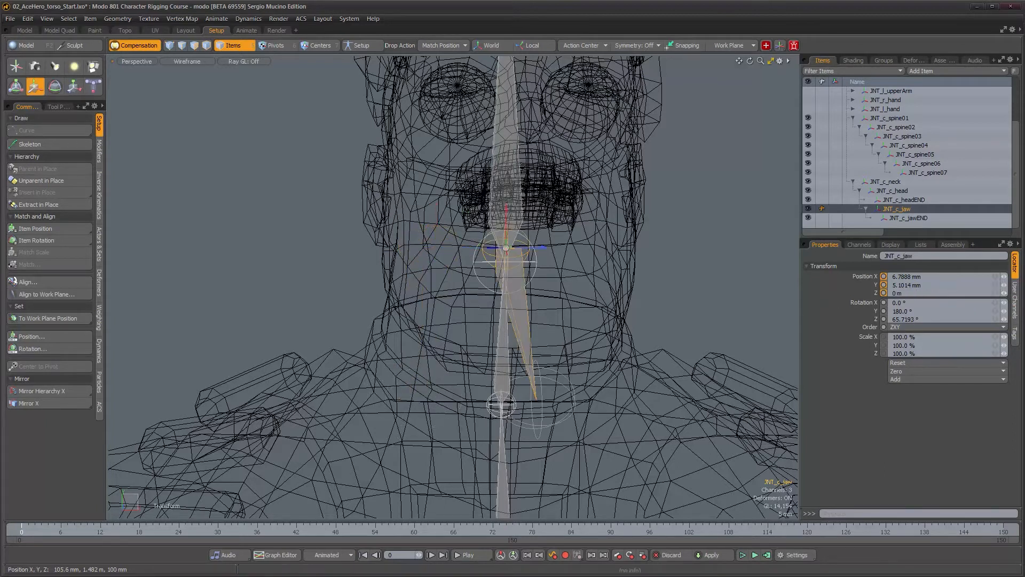
Review the finished torso rig from several angles with Advanced OpenGL shading
{"action": "mouse_move", "coordinate": [586, 310]}
{"action": "left_mouse_down", "text": "alt"}
{"action": "mouse_move", "coordinate": [354, 362]}
{"action": "mouse_move", "coordinate": [395, 326]}
{"action": "mouse_move", "coordinate": [422, 355]}
{"action": "mouse_move", "coordinate": [460, 369]}
{"action": "mouse_move", "coordinate": [540, 350]}
{"action": "mouse_move", "coordinate": [595, 324]}
{"action": "mouse_move", "coordinate": [583, 306]}
{"action": "left_mouse_up", "text": "alt"}
{"action": "scroll", "coordinate": [470, 366], "scroll_direction": "down", "scroll_amount": 4}
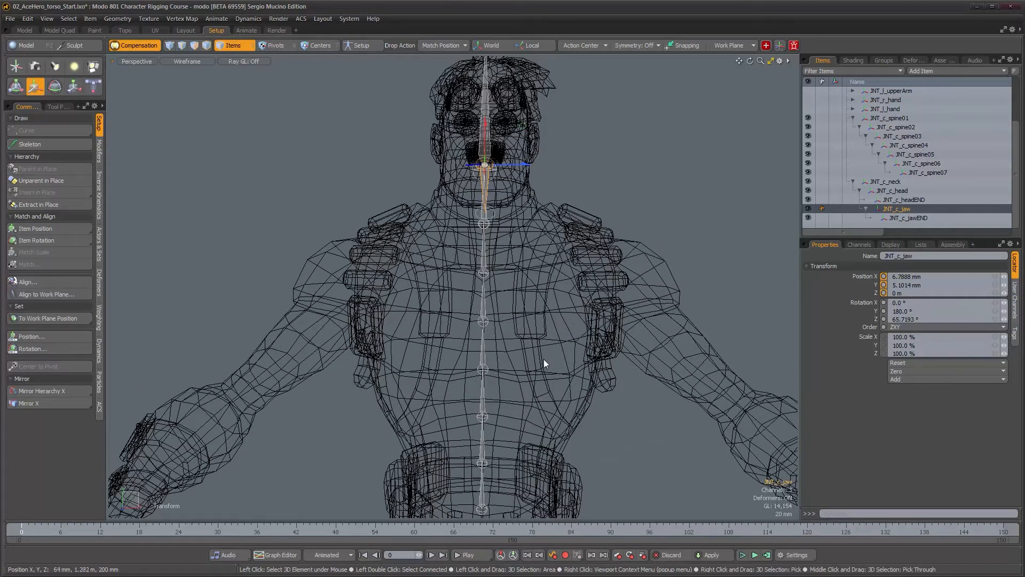
{"action": "left_click_drag", "start_coordinate": [546, 359], "coordinate": [512, 326], "text": "alt"}
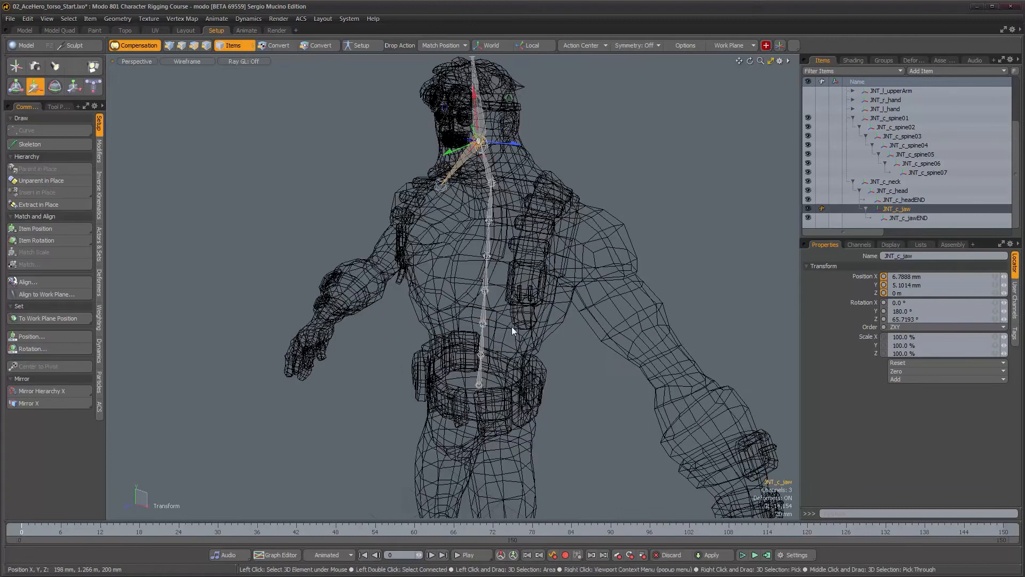
{"action": "left_click_drag", "start_coordinate": [371, 357], "coordinate": [485, 348], "text": "alt"}
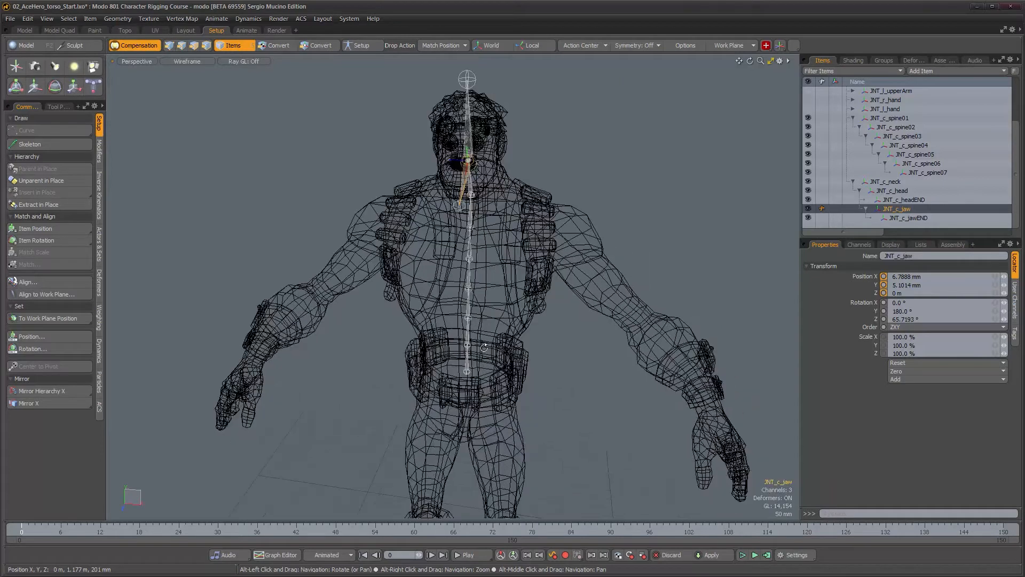
{"action": "key", "text": "ctrl+Tab"}
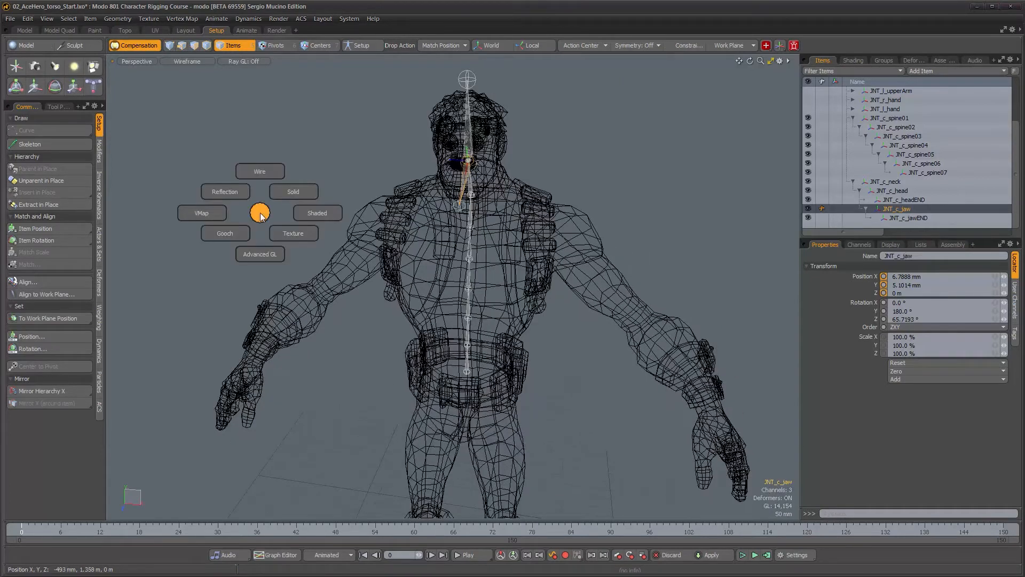
{"action": "left_click", "coordinate": [267, 251]}
{"action": "mouse_move", "coordinate": [472, 302]}
{"action": "left_mouse_down", "text": "alt"}
{"action": "mouse_move", "coordinate": [541, 382]}
{"action": "mouse_move", "coordinate": [529, 312]}
{"action": "mouse_move", "coordinate": [529, 369]}
{"action": "mouse_move", "coordinate": [542, 395]}
{"action": "mouse_move", "coordinate": [601, 397]}
{"action": "mouse_move", "coordinate": [572, 403]}
{"action": "mouse_move", "coordinate": [514, 325]}
{"action": "mouse_move", "coordinate": [454, 327]}
{"action": "mouse_move", "coordinate": [509, 335]}
{"action": "left_mouse_up", "text": "alt"}
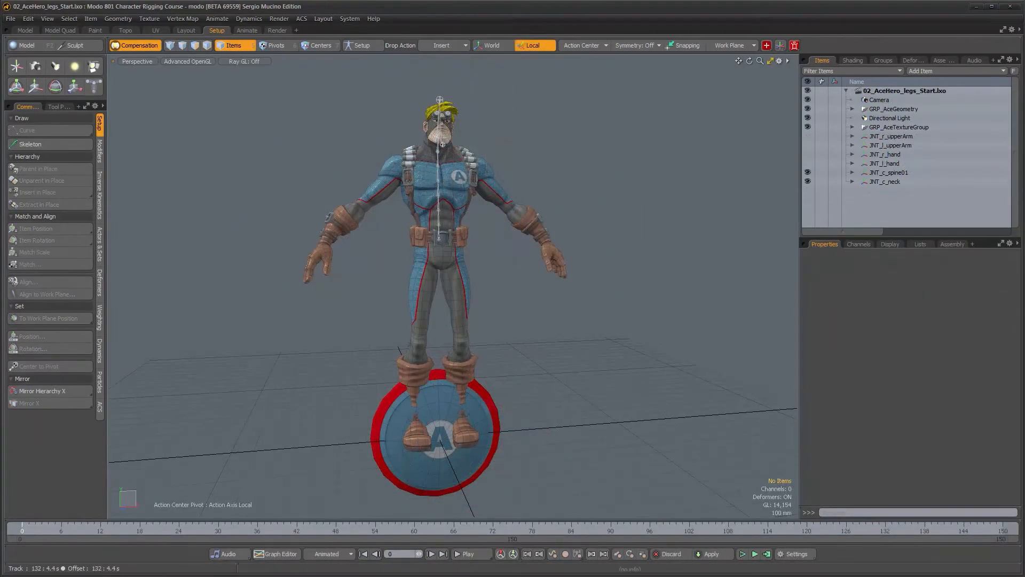
In the legs scene, hide the spine and neck joints and the Ace shield geometry
{"action": "left_click_drag", "start_coordinate": [489, 355], "coordinate": [459, 341], "text": "alt"}
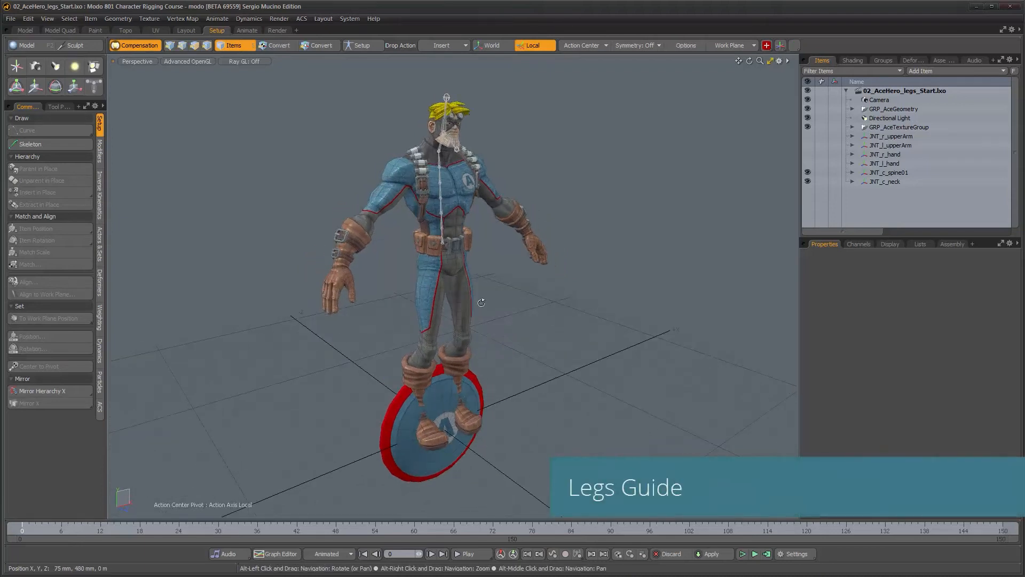
{"action": "left_click", "coordinate": [807, 173]}
{"action": "left_click_drag", "start_coordinate": [535, 322], "coordinate": [488, 238], "text": "alt"}
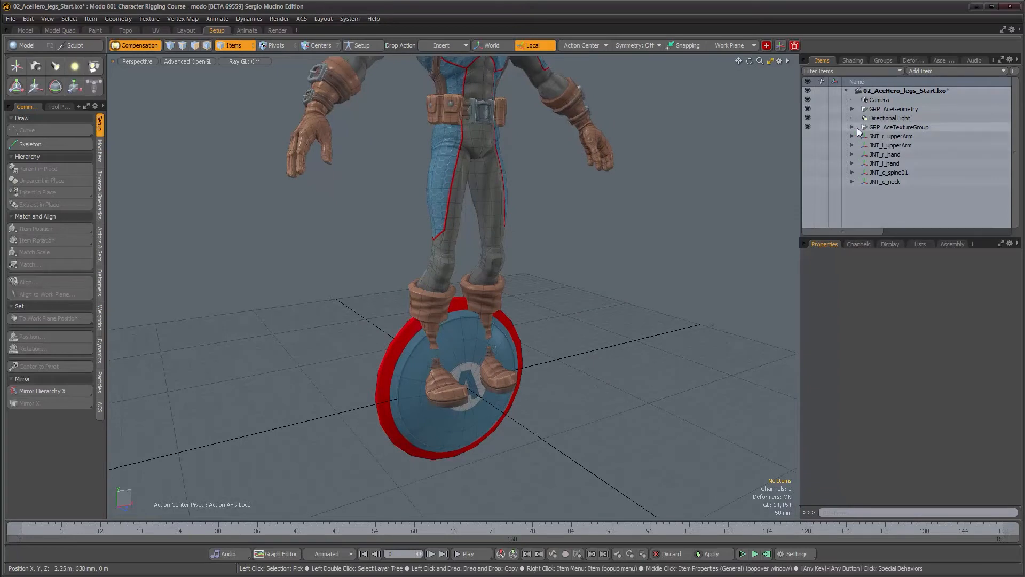
{"action": "left_click", "coordinate": [852, 109]}
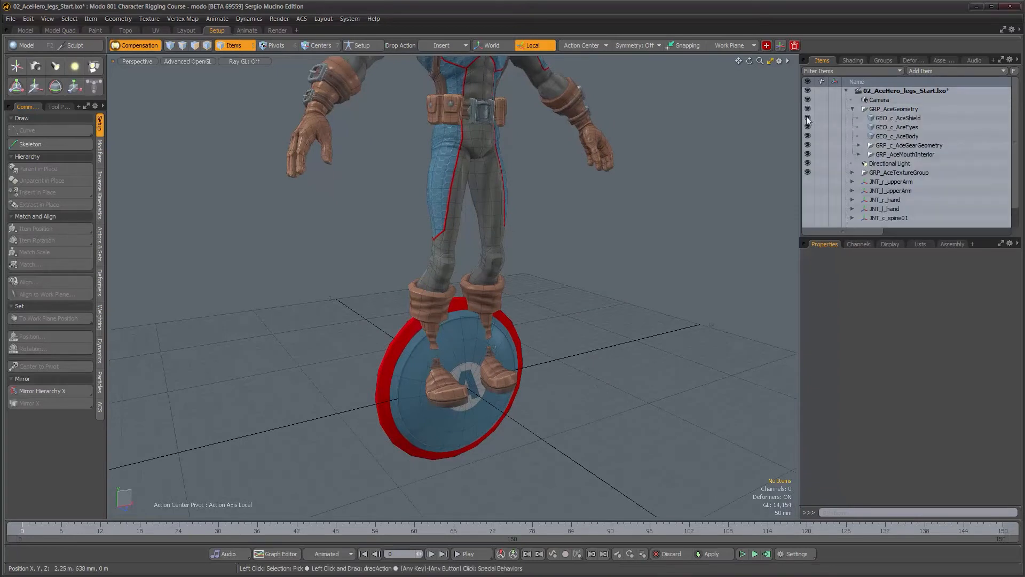
{"action": "left_click", "coordinate": [807, 118]}
{"action": "left_click", "coordinate": [852, 109]}
In a left wireframe view, draw a leg joint chain with the Skeleton tool from hip through knee and ankle to the toe
{"action": "left_click_drag", "start_coordinate": [742, 201], "coordinate": [537, 296], "text": "alt"}
{"action": "key", "text": "ctrl+space"}
{"action": "left_click", "coordinate": [492, 297]}
{"action": "key", "text": "alt+space"}
{"action": "left_click", "coordinate": [494, 259]}
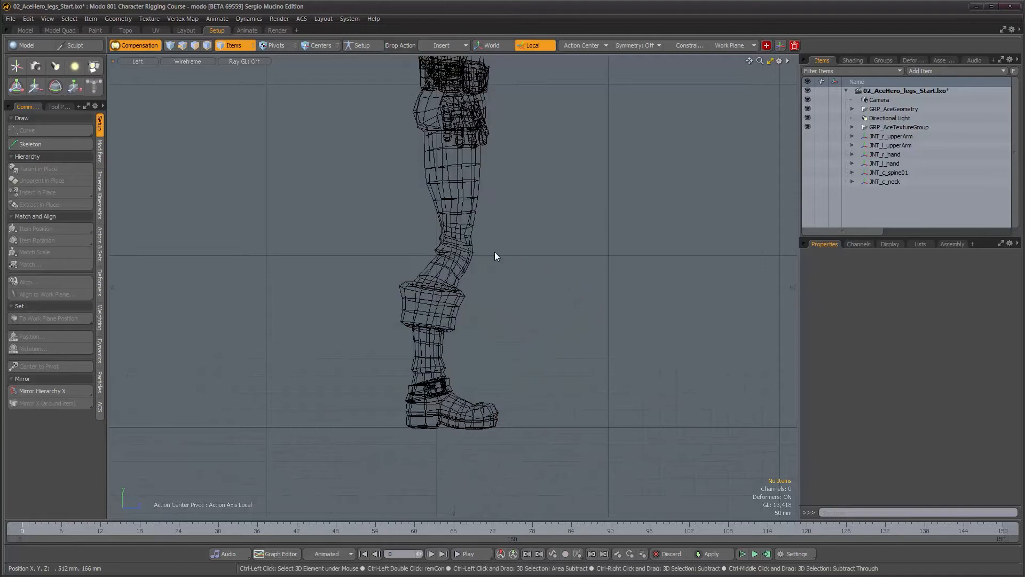
{"action": "right_click_drag", "start_coordinate": [481, 320], "coordinate": [476, 355], "text": "alt"}
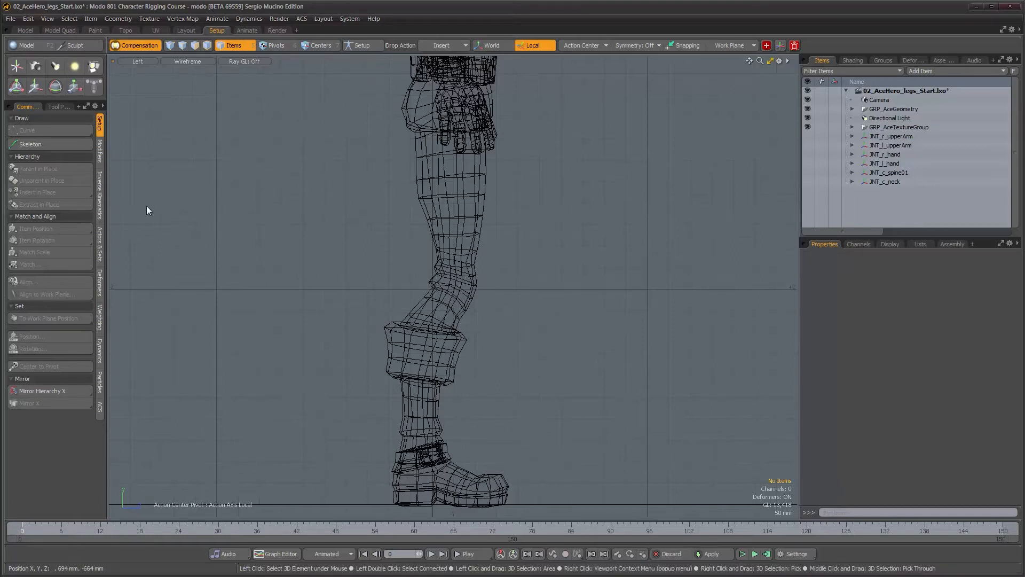
{"action": "left_click", "coordinate": [56, 145]}
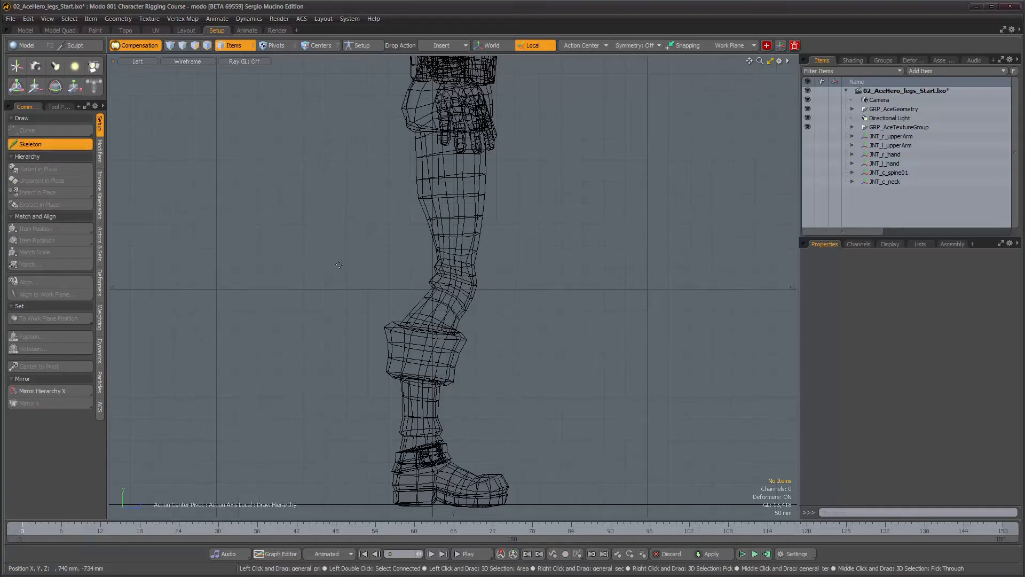
{"action": "scroll", "coordinate": [417, 278], "scroll_direction": "up", "scroll_amount": 1}
{"action": "mouse_move", "coordinate": [417, 279]}
{"action": "left_mouse_down", "text": "alt"}
{"action": "mouse_move", "coordinate": [415, 268]}
{"action": "mouse_move", "coordinate": [402, 283]}
{"action": "left_mouse_up", "text": "alt"}
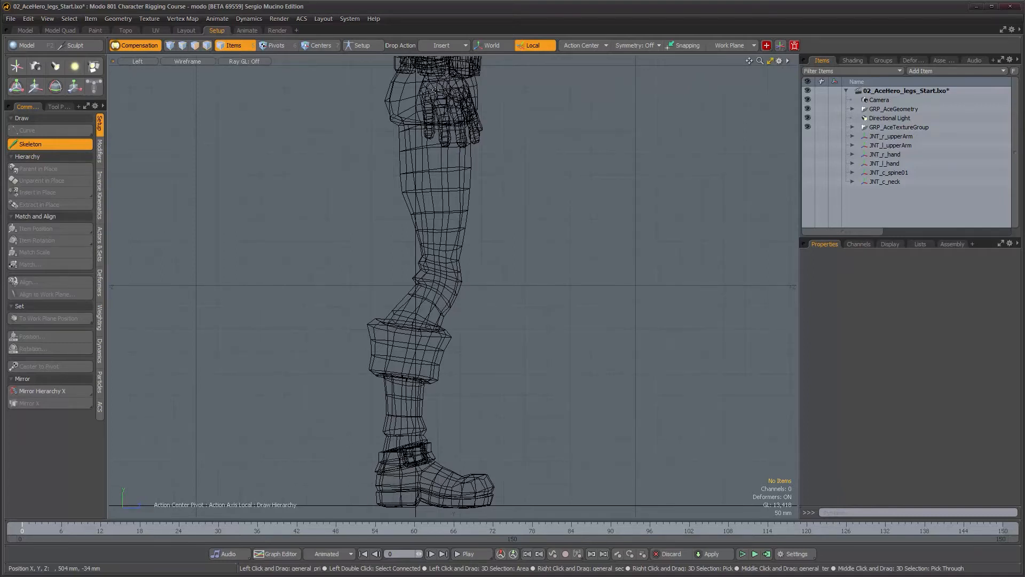
{"action": "left_click", "coordinate": [437, 90]}
{"action": "left_click", "coordinate": [444, 285]}
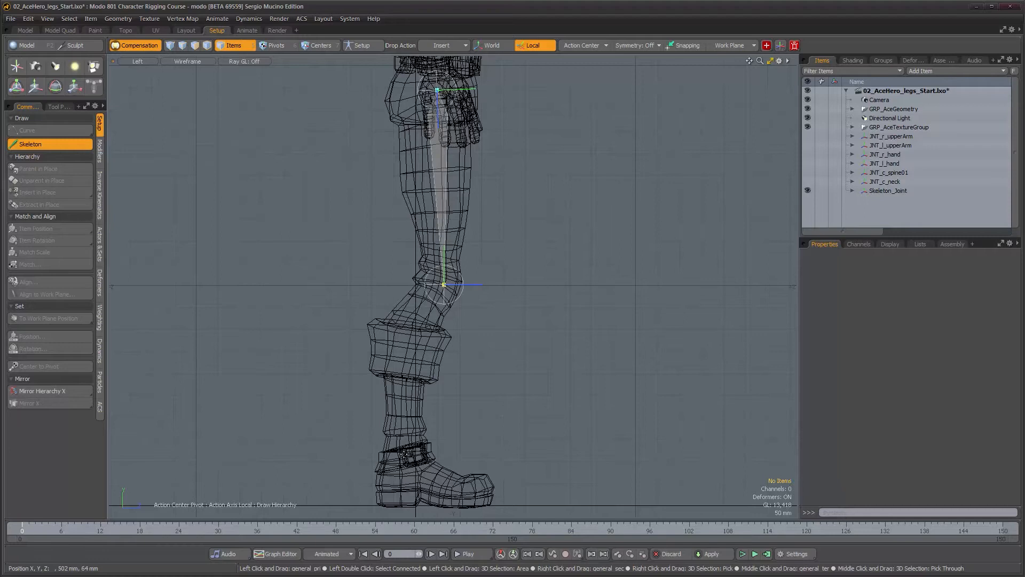
{"action": "left_click", "coordinate": [399, 455]}
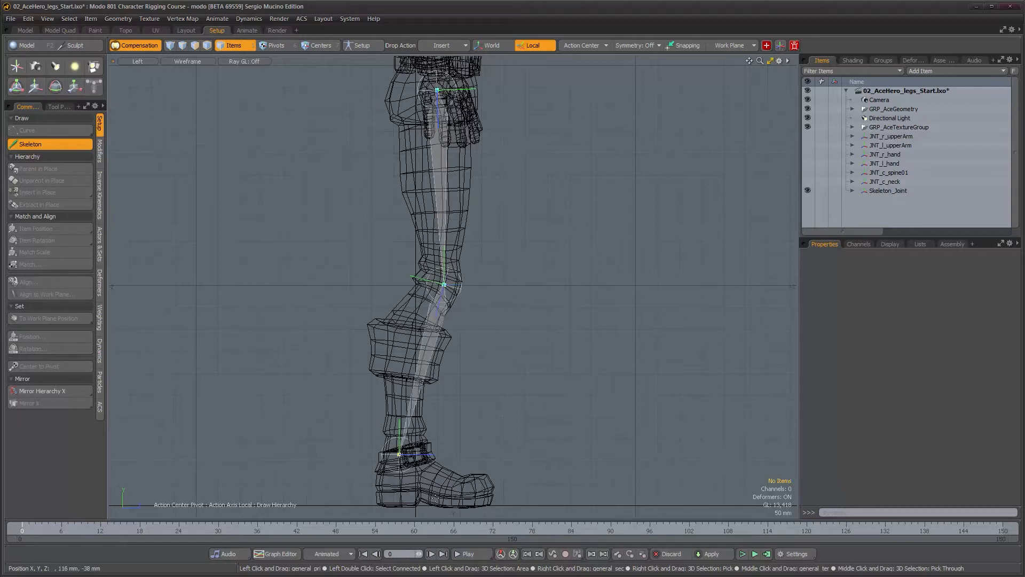
{"action": "left_click", "coordinate": [464, 505]}
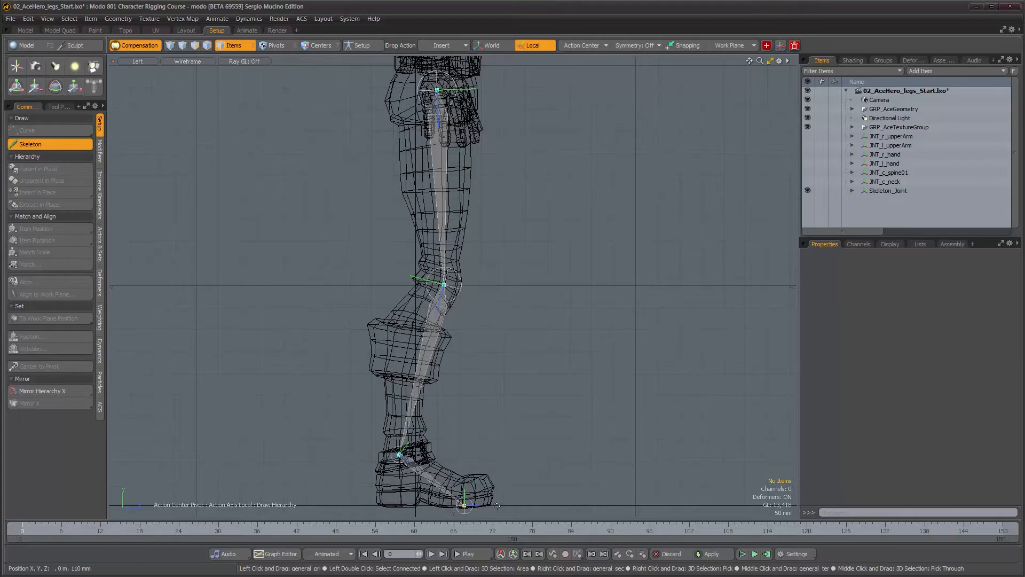
{"action": "middle_click_drag", "start_coordinate": [496, 506], "coordinate": [460, 275], "text": "alt"}
{"action": "scroll", "coordinate": [511, 337], "scroll_direction": "up", "scroll_amount": 8}
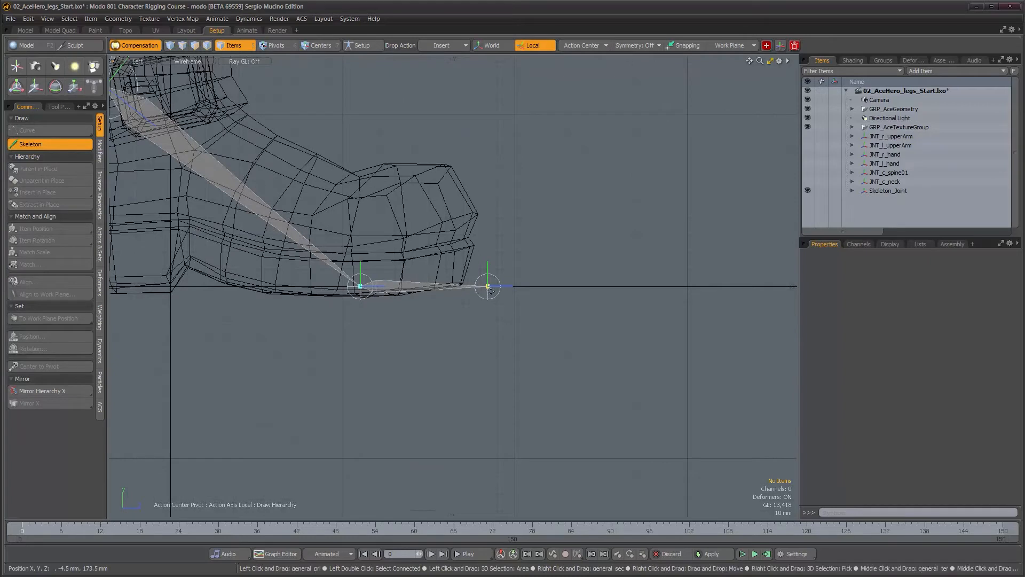
{"action": "scroll", "coordinate": [494, 327], "scroll_direction": "down", "scroll_amount": 10}
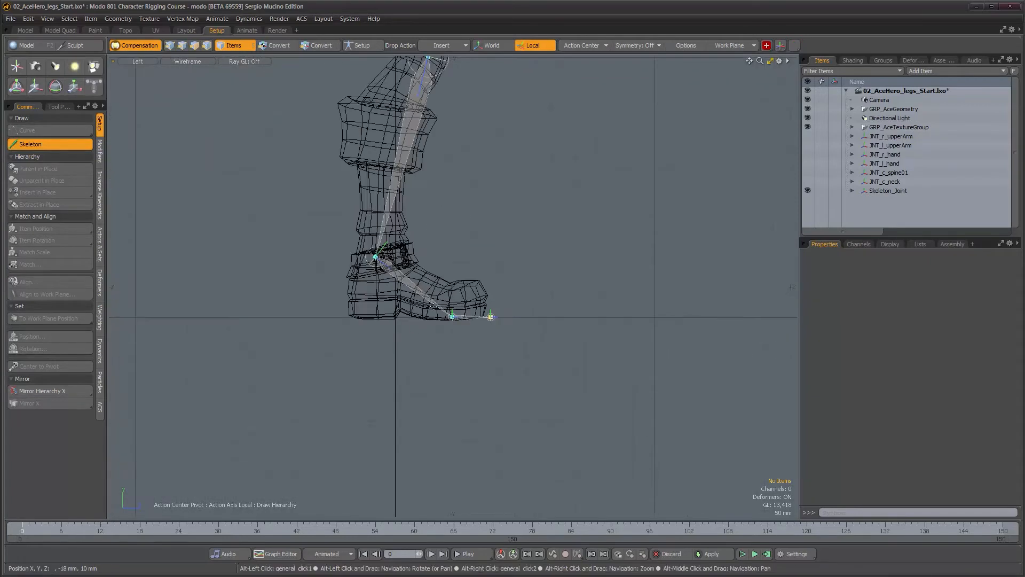
{"action": "middle_click_drag", "start_coordinate": [480, 314], "coordinate": [472, 364], "text": "alt"}
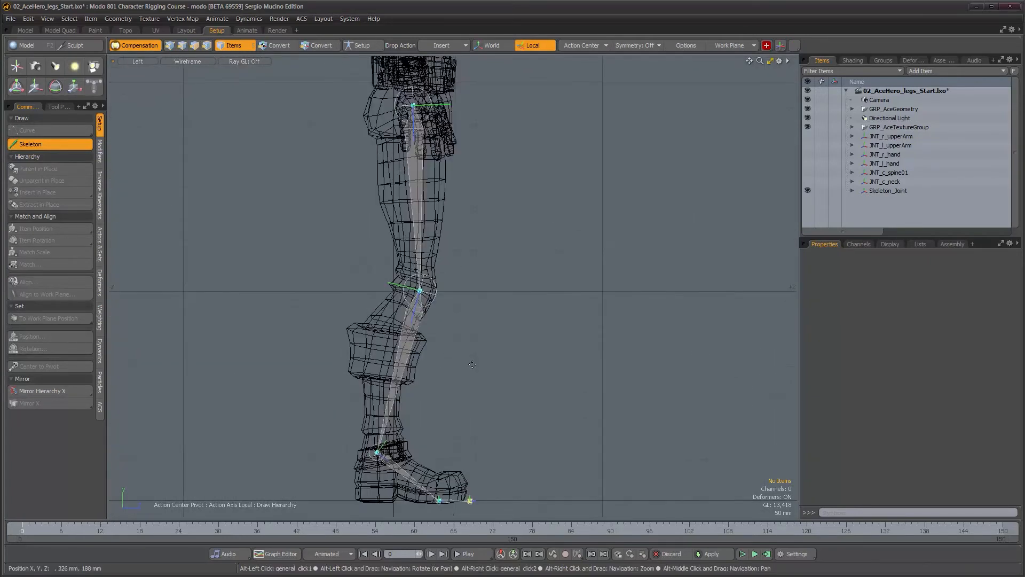
{"action": "key", "text": "space"}
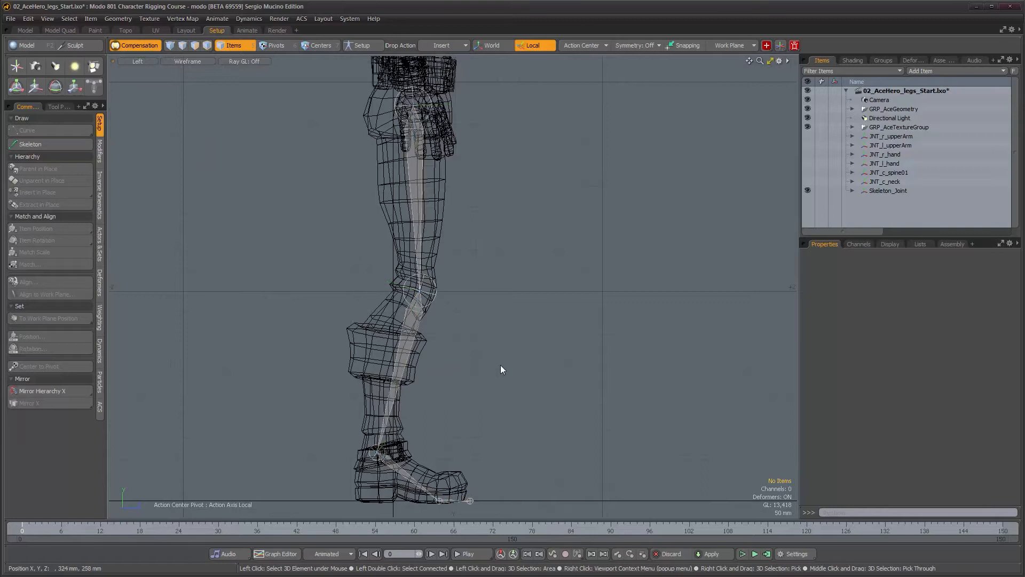
Examine the new leg chain from the front in the perspective view
{"action": "key", "text": "ctrl+space"}
{"action": "left_click", "coordinate": [525, 348]}
{"action": "left_click_drag", "start_coordinate": [525, 349], "coordinate": [375, 366], "text": "alt"}
{"action": "mouse_move", "coordinate": [432, 301]}
{"action": "middle_mouse_down", "text": "alt"}
{"action": "mouse_move", "coordinate": [423, 328]}
{"action": "mouse_move", "coordinate": [426, 316]}
{"action": "middle_mouse_up", "text": "alt"}
{"action": "right_click_drag", "start_coordinate": [426, 316], "coordinate": [439, 314], "text": "alt"}
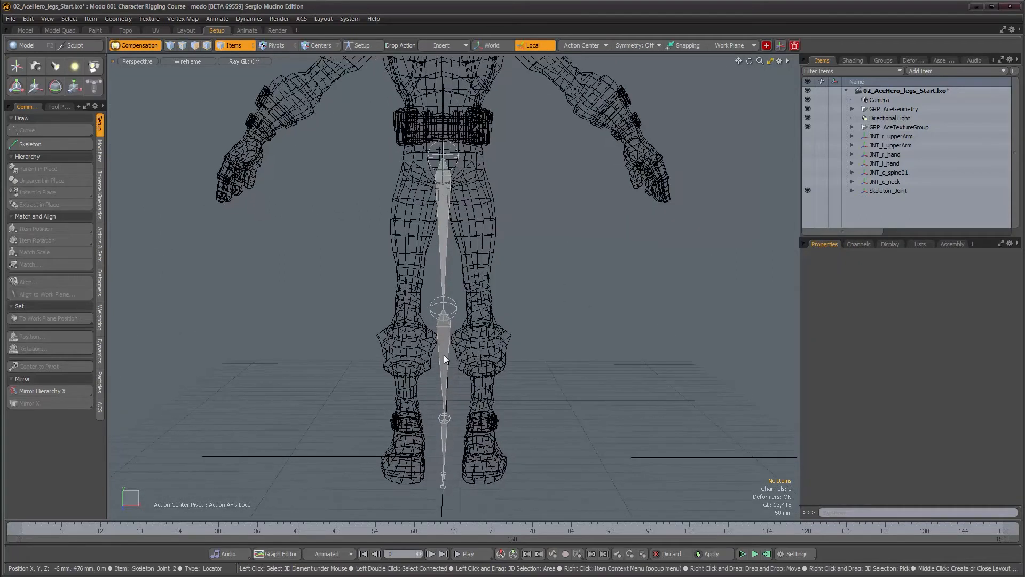
{"action": "left_click_drag", "start_coordinate": [454, 361], "coordinate": [460, 320], "text": "alt"}
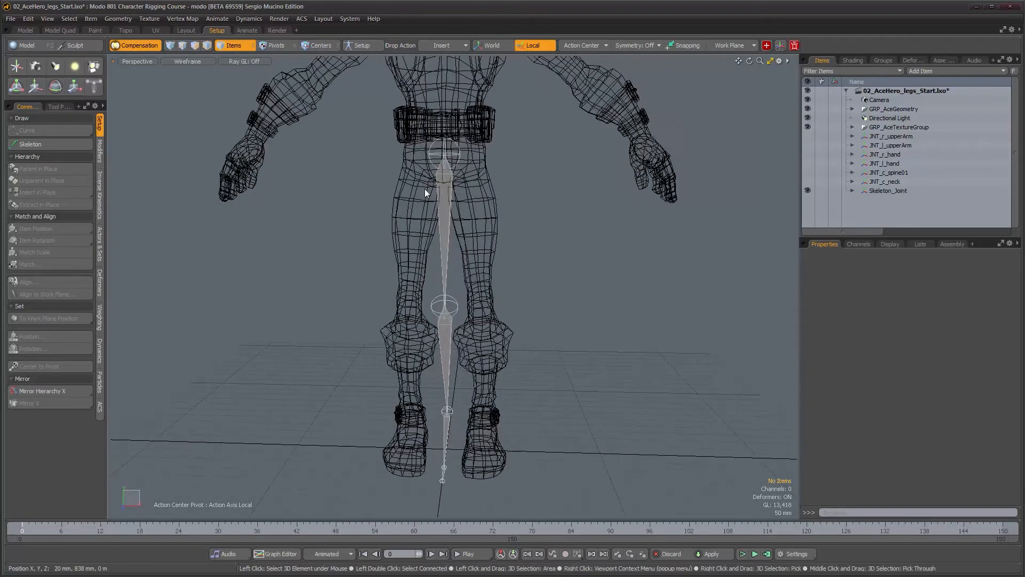
{"action": "left_click_drag", "start_coordinate": [428, 192], "coordinate": [463, 201], "text": "alt"}
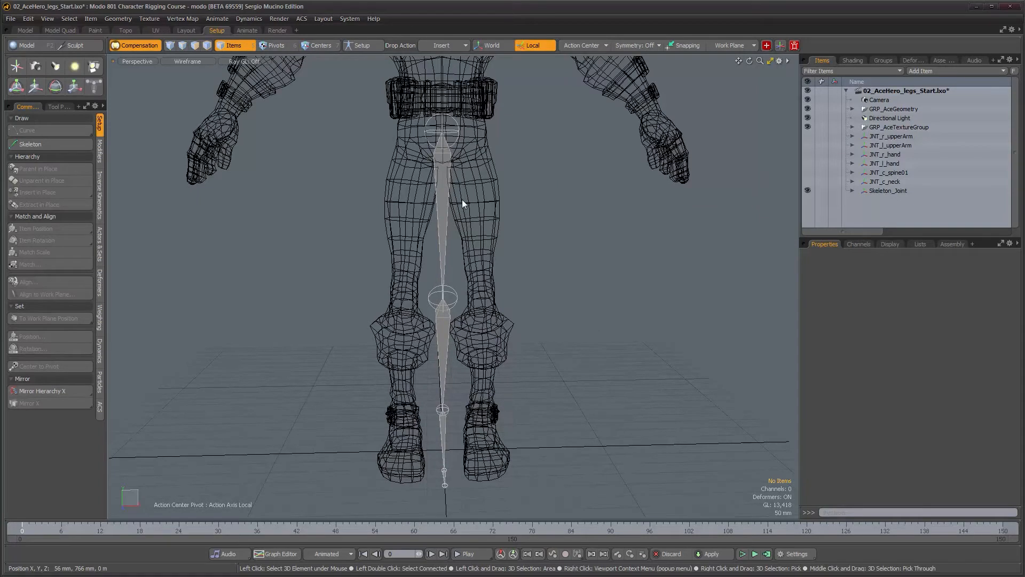
{"action": "left_click_drag", "start_coordinate": [465, 197], "coordinate": [462, 197], "text": "alt"}
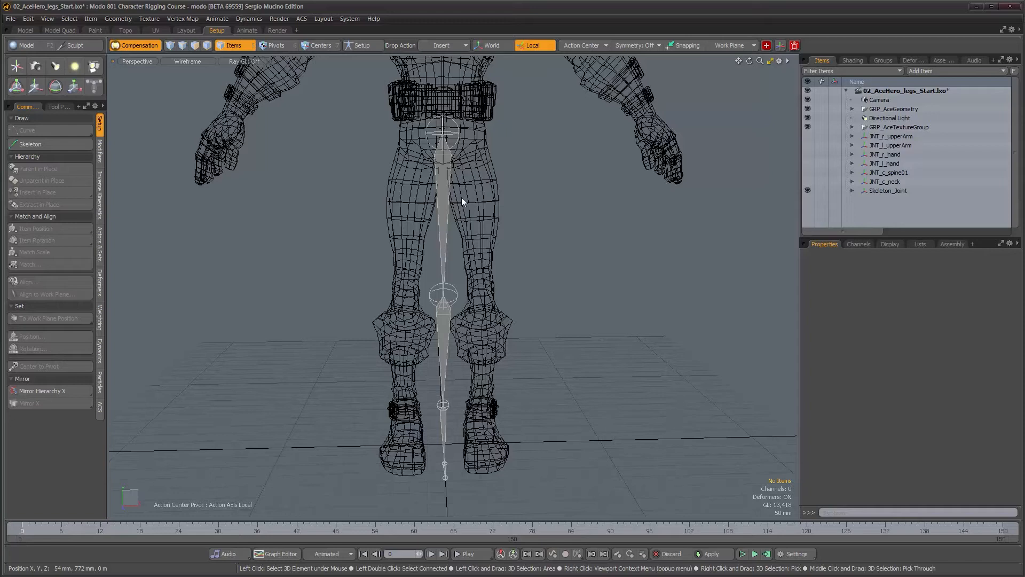
{"action": "left_click_drag", "start_coordinate": [461, 198], "coordinate": [452, 198], "text": "ctrl+alt"}
{"action": "left_click_drag", "start_coordinate": [452, 198], "coordinate": [449, 213], "text": "alt+shift"}
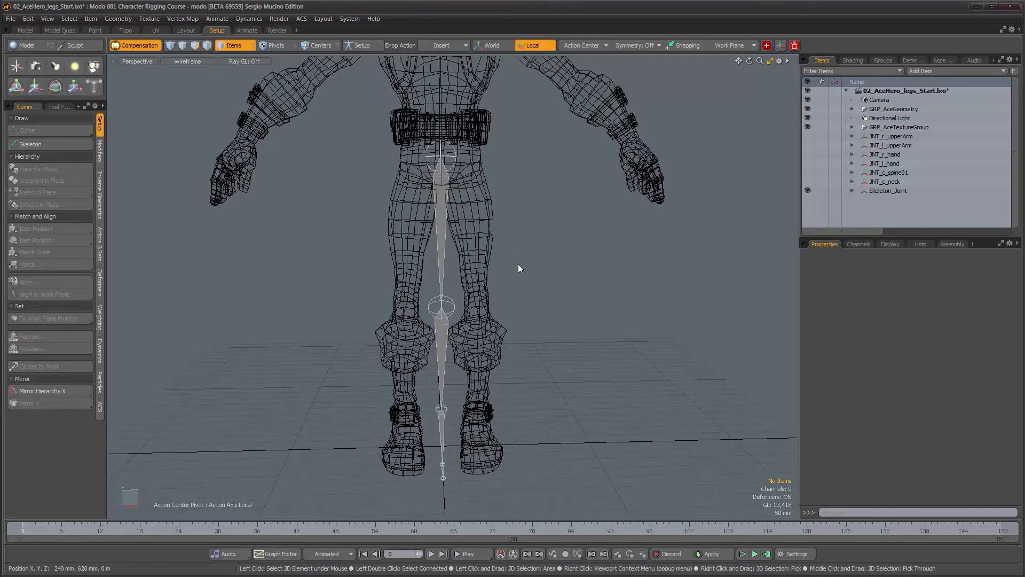
{"action": "left_click_drag", "start_coordinate": [521, 279], "coordinate": [477, 265], "text": "alt"}
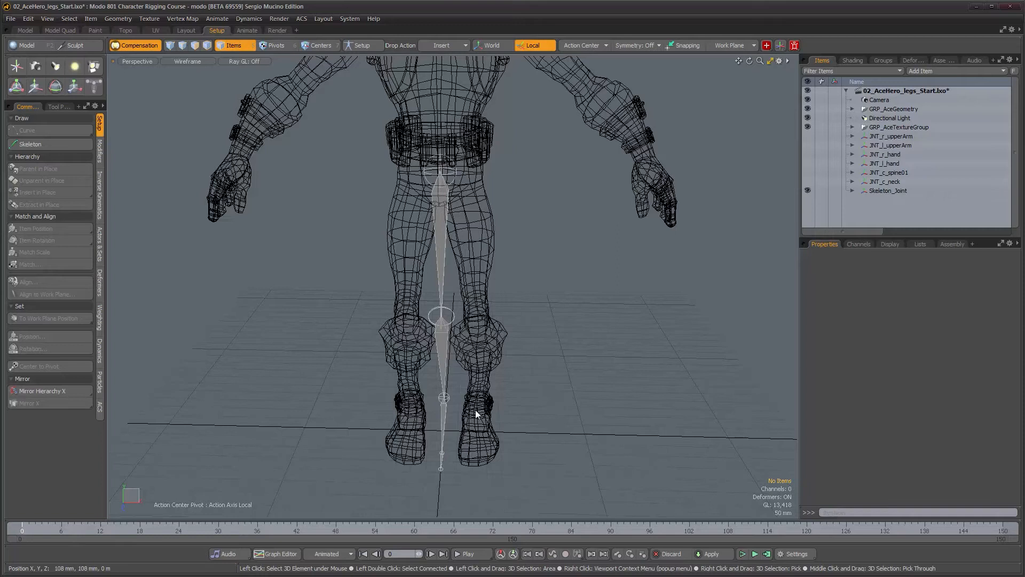
{"action": "left_click_drag", "start_coordinate": [561, 329], "coordinate": [497, 324], "text": "alt"}
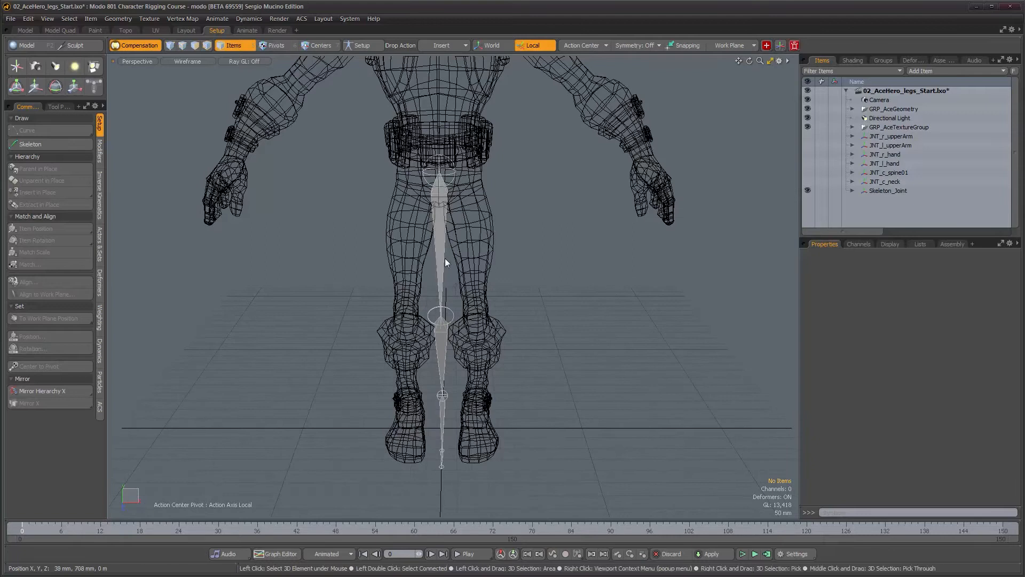
{"action": "scroll", "coordinate": [489, 287], "scroll_direction": "down", "scroll_amount": 1, "text": "alt"}
{"action": "left_click_drag", "start_coordinate": [486, 286], "coordinate": [491, 300], "text": "alt"}
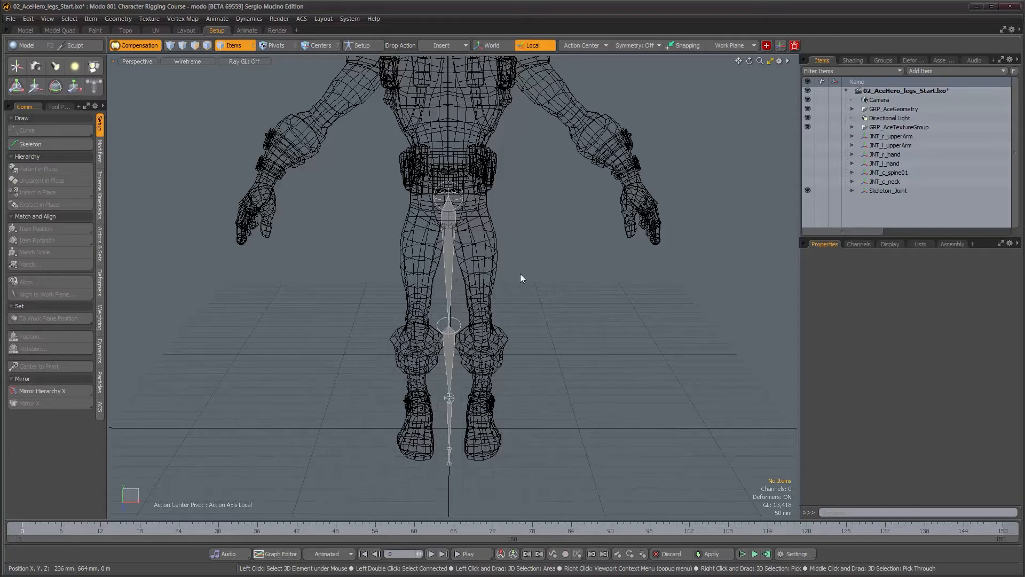
{"action": "mouse_move", "coordinate": [493, 241]}
{"action": "left_mouse_down", "text": "alt"}
{"action": "mouse_move", "coordinate": [492, 228]}
{"action": "mouse_move", "coordinate": [489, 255]}
{"action": "left_mouse_up", "text": "alt"}
{"action": "scroll", "coordinate": [484, 229], "scroll_direction": "down", "scroll_amount": 1, "text": "alt"}
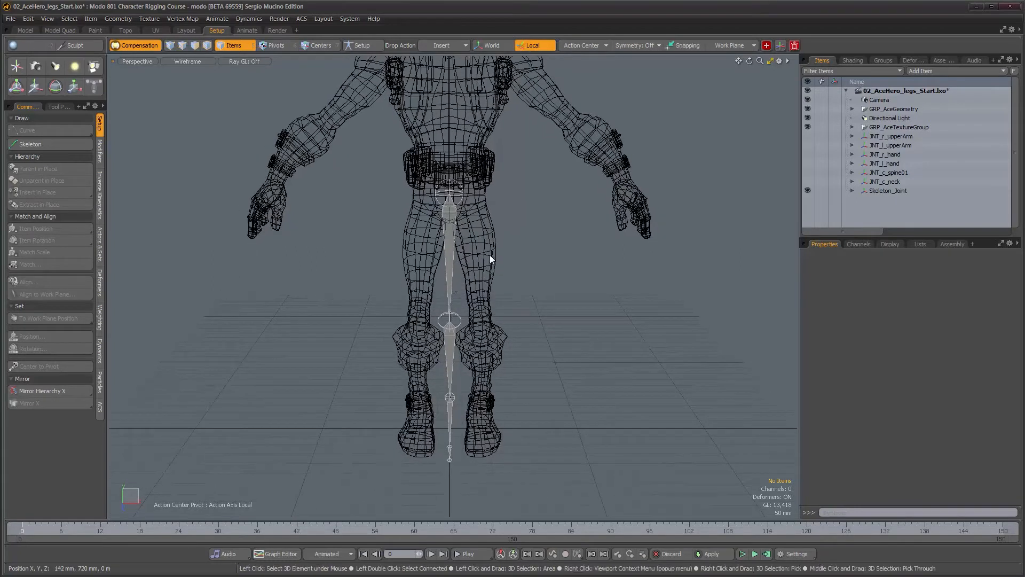
Add a locator at the scene origin
{"action": "key", "text": "l"}
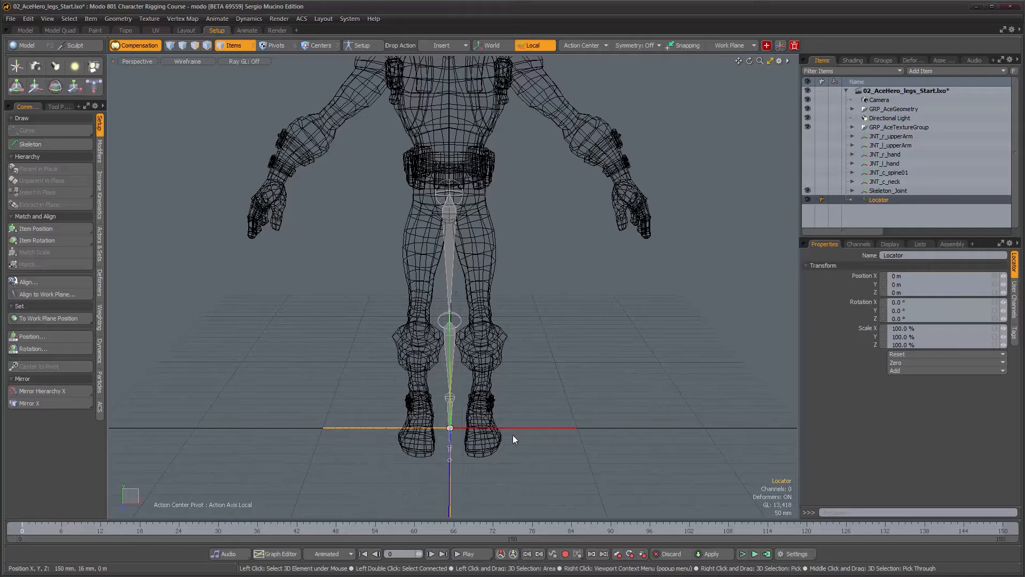
Insert the locator as the parent of the leg joint chain, matched to the hip joint's position and rotation
{"action": "left_click", "coordinate": [447, 47]}
{"action": "left_click", "coordinate": [443, 45]}
{"action": "left_click_drag", "start_coordinate": [877, 200], "coordinate": [447, 220]}
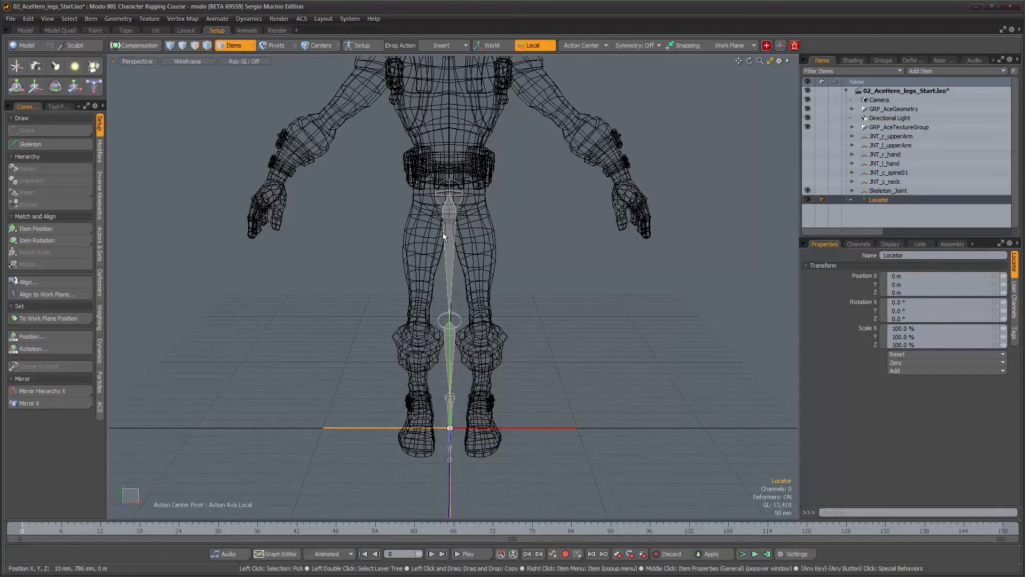
{"action": "left_click_drag", "start_coordinate": [886, 202], "coordinate": [450, 230]}
{"action": "left_click_drag", "start_coordinate": [495, 262], "coordinate": [435, 279], "text": "alt"}
{"action": "right_click_drag", "start_coordinate": [435, 279], "coordinate": [472, 193], "text": "alt"}
{"action": "middle_click_drag", "start_coordinate": [472, 192], "coordinate": [452, 235], "text": "alt"}
{"action": "right_click_drag", "start_coordinate": [452, 235], "coordinate": [473, 243], "text": "alt"}
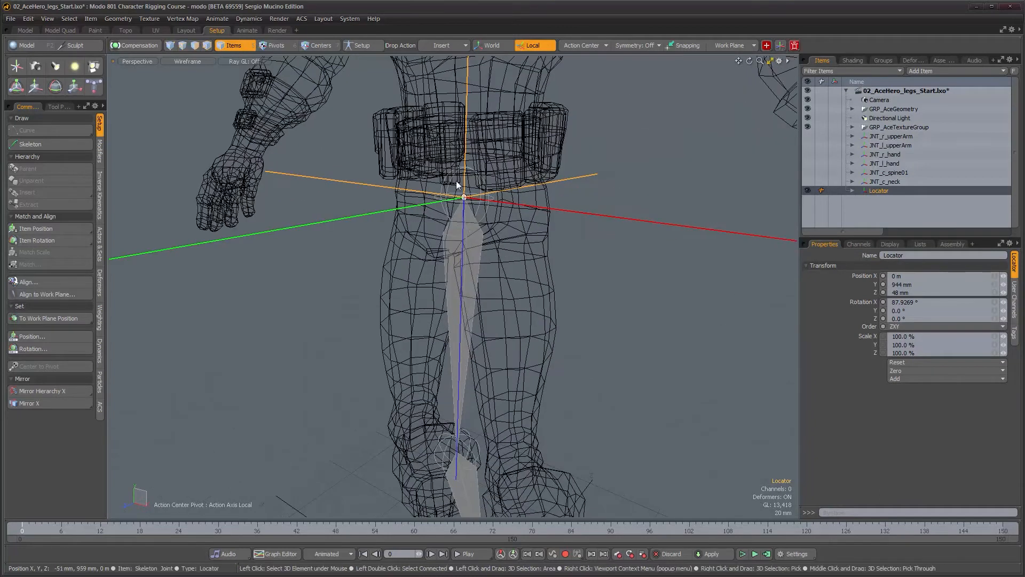
{"action": "left_click_drag", "start_coordinate": [479, 258], "coordinate": [584, 254], "text": "alt"}
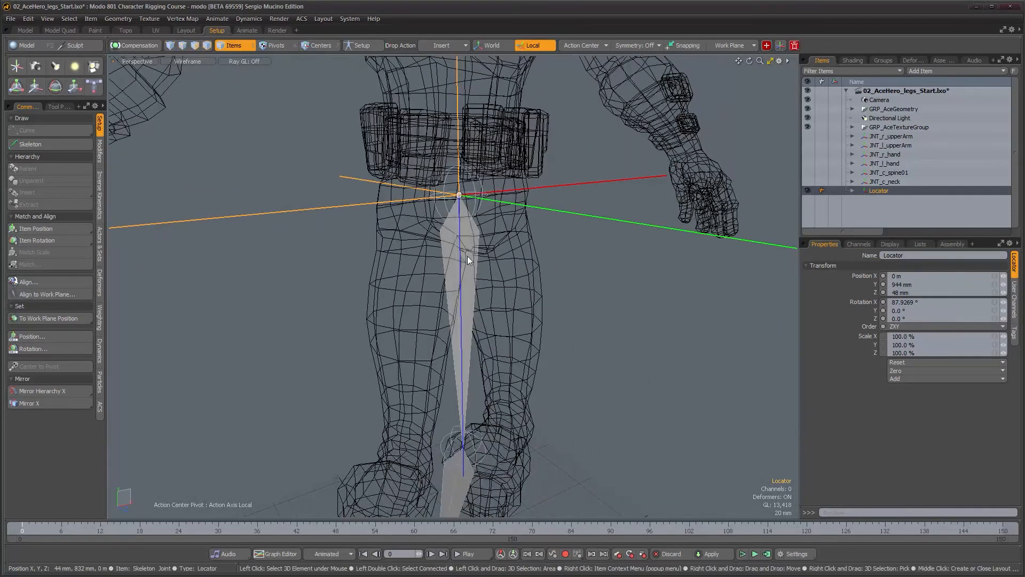
{"action": "left_click", "coordinate": [852, 192]}
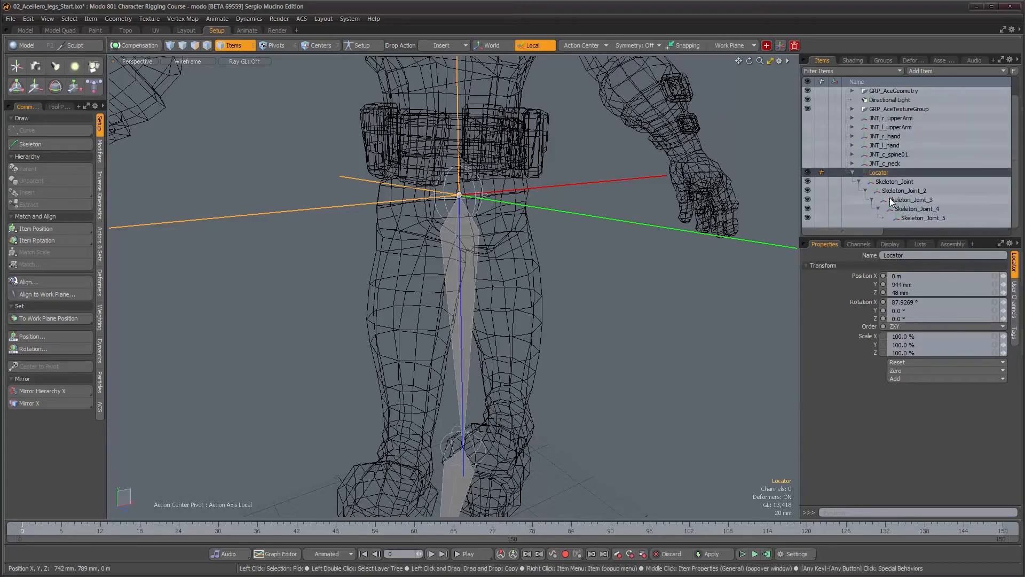
Inspect the root leg joint's channels and placement from several angles
{"action": "left_click_drag", "start_coordinate": [454, 262], "coordinate": [560, 211], "text": "alt"}
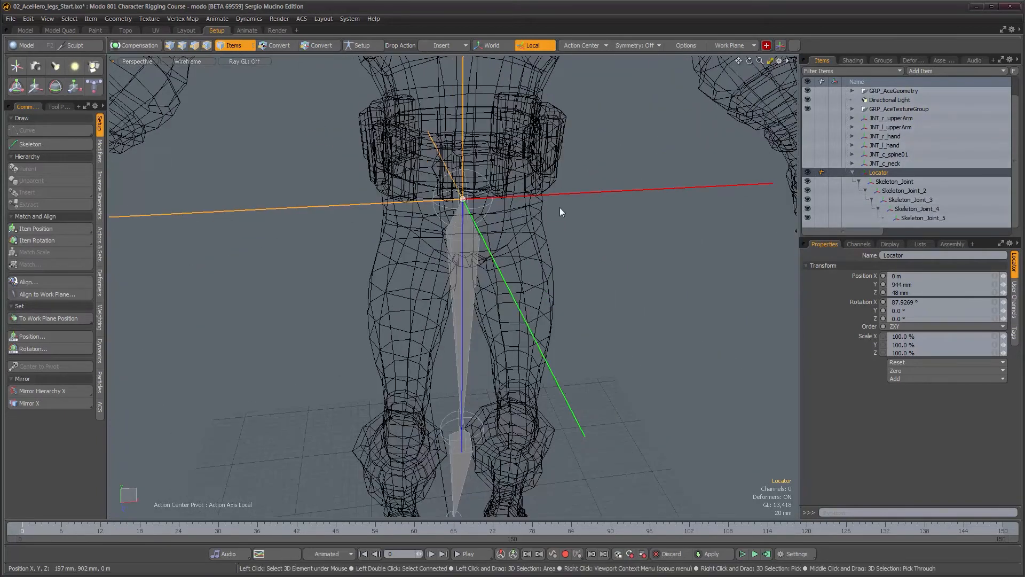
{"action": "left_click_drag", "start_coordinate": [601, 260], "coordinate": [547, 207], "text": "alt"}
{"action": "left_click_drag", "start_coordinate": [508, 300], "coordinate": [445, 248], "text": "alt"}
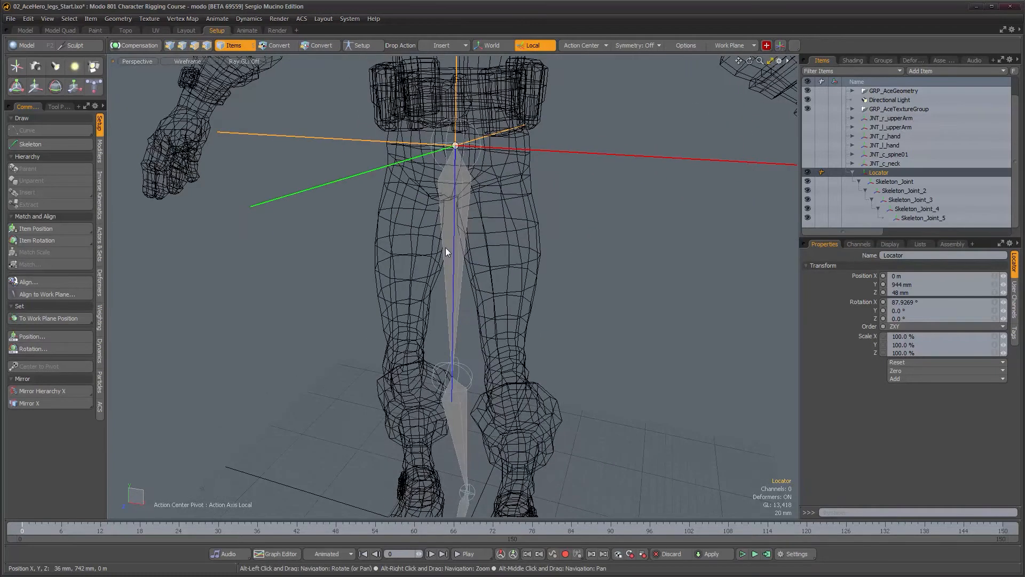
{"action": "left_click", "coordinate": [466, 214]}
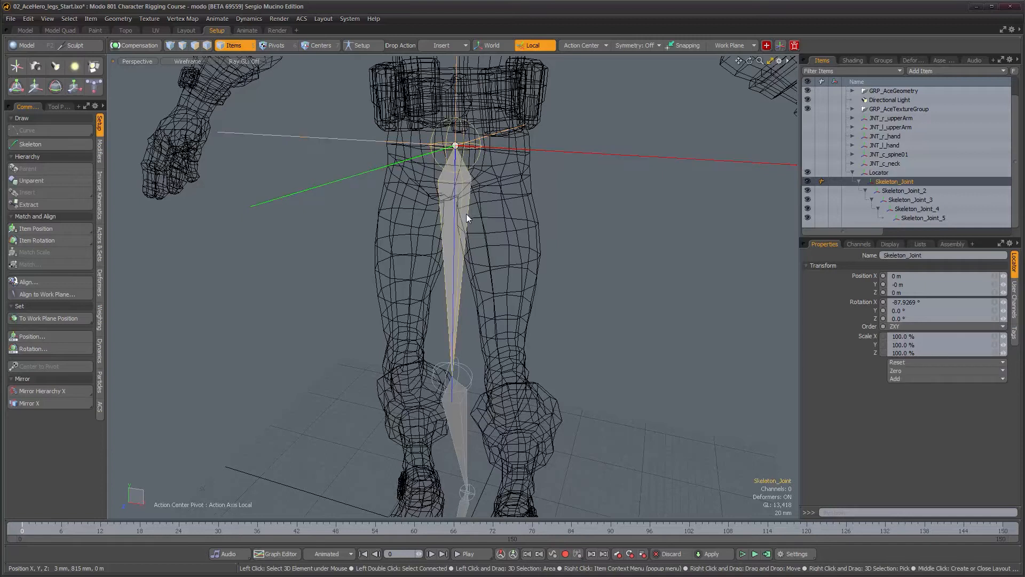
{"action": "left_click", "coordinate": [859, 245]}
{"action": "right_click_drag", "start_coordinate": [486, 280], "coordinate": [464, 283], "text": "alt"}
{"action": "middle_click_drag", "start_coordinate": [464, 283], "coordinate": [428, 233], "text": "alt"}
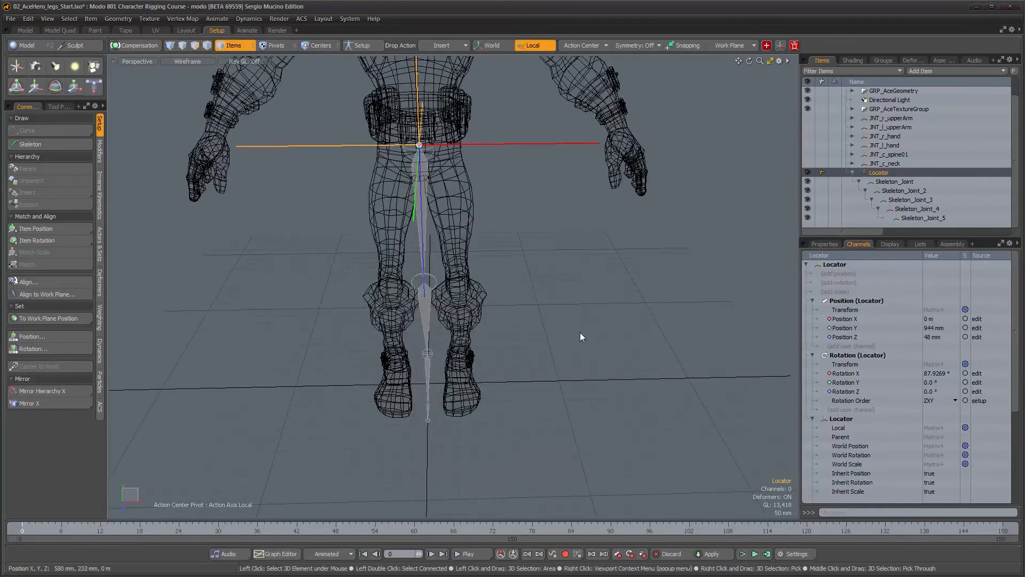
{"action": "left_click_drag", "start_coordinate": [580, 332], "coordinate": [447, 311], "text": "alt"}
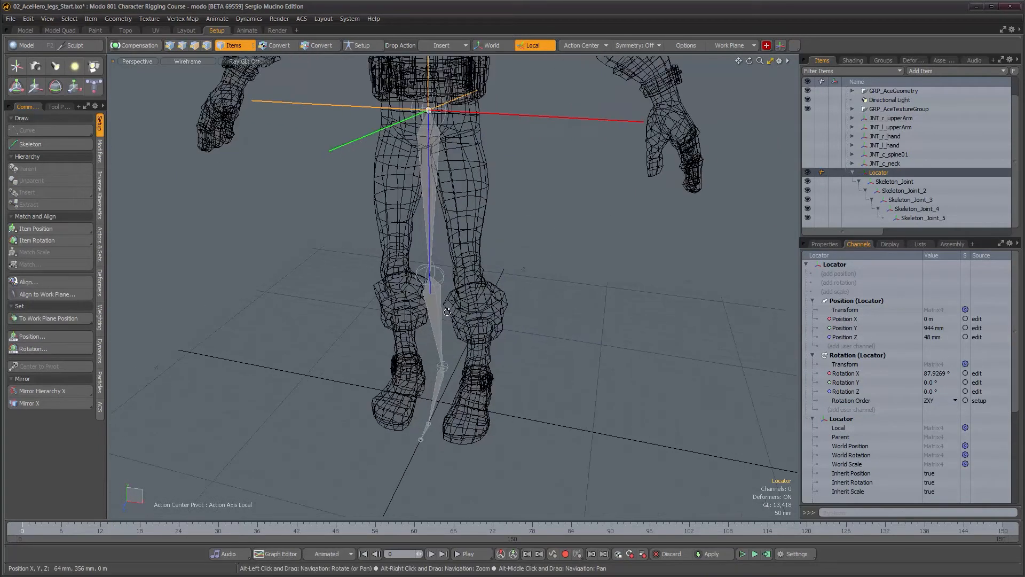
{"action": "left_click_drag", "start_coordinate": [453, 200], "coordinate": [487, 199], "text": "alt"}
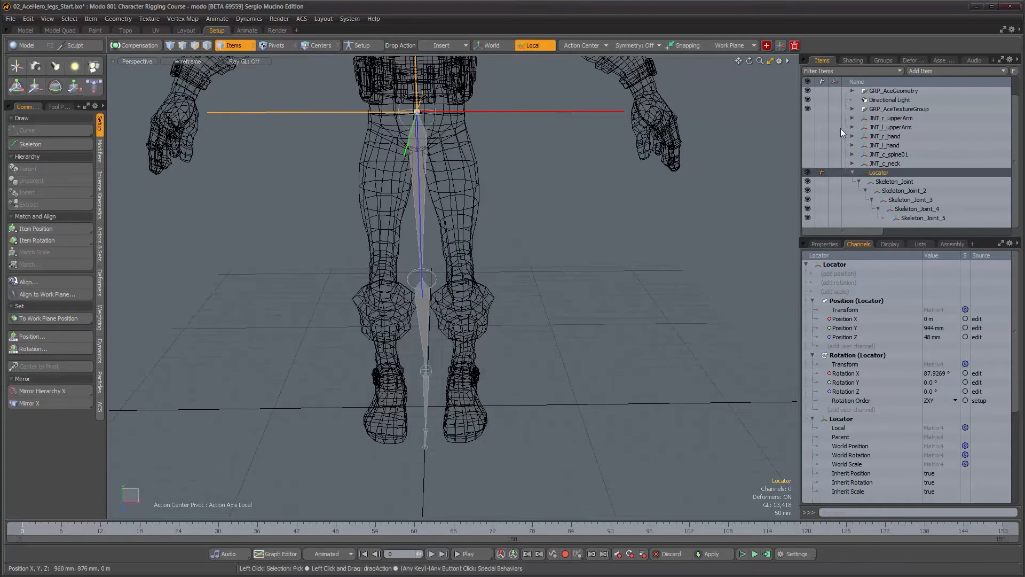
Move the locator to about -63 mm in X to center the hip joint in the leg
{"action": "key", "text": "w"}
{"action": "left_click_drag", "start_coordinate": [467, 113], "coordinate": [439, 113]}
{"action": "left_click_drag", "start_coordinate": [457, 164], "coordinate": [460, 146], "text": "alt"}
{"action": "right_click_drag", "start_coordinate": [460, 145], "coordinate": [467, 170], "text": "alt"}
{"action": "middle_click_drag", "start_coordinate": [467, 170], "coordinate": [474, 189], "text": "alt"}
{"action": "left_click_drag", "start_coordinate": [473, 189], "coordinate": [450, 151], "text": "alt"}
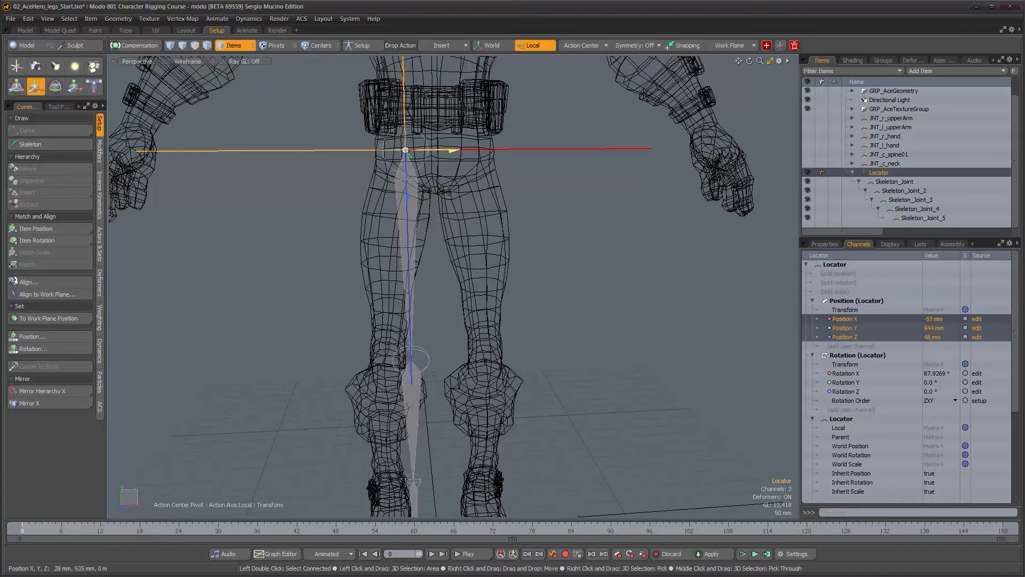
{"action": "left_click_drag", "start_coordinate": [464, 210], "coordinate": [481, 267], "text": "alt"}
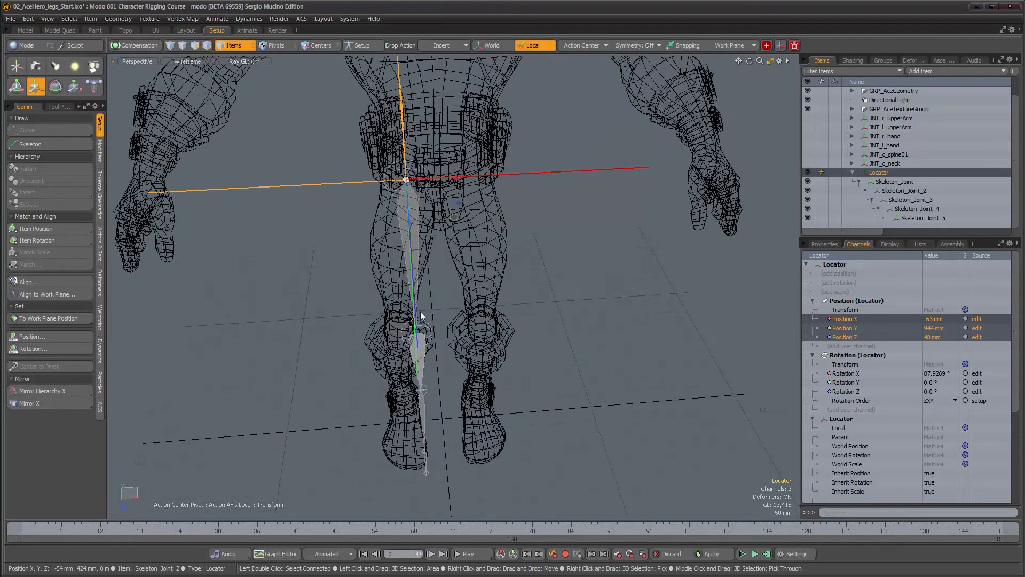
{"action": "left_click_drag", "start_coordinate": [462, 375], "coordinate": [440, 330], "text": "alt"}
Select the whole leg chain and align its joints with Item Align: X Direction, Z Axis orientation, negative X up axis
{"action": "double_click", "coordinate": [419, 221]}
{"action": "mouse_move", "coordinate": [489, 387]}
{"action": "left_mouse_down", "text": "alt"}
{"action": "mouse_move", "coordinate": [474, 412]}
{"action": "mouse_move", "coordinate": [488, 416]}
{"action": "mouse_move", "coordinate": [490, 398]}
{"action": "left_mouse_up", "text": "alt"}
{"action": "left_click_drag", "start_coordinate": [385, 338], "coordinate": [374, 308], "text": "alt"}
{"action": "left_click", "coordinate": [53, 282]}
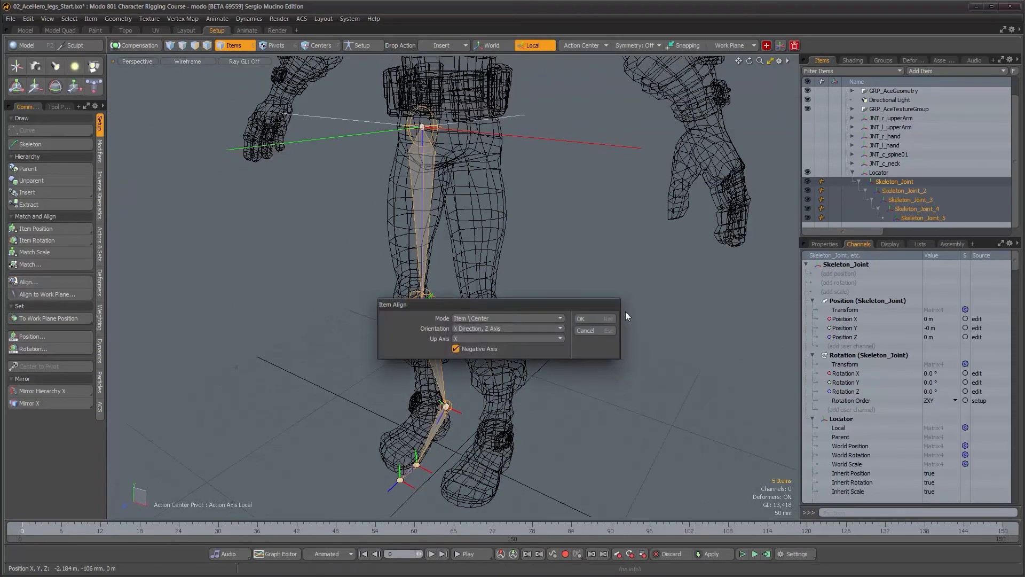
{"action": "left_click", "coordinate": [457, 348]}
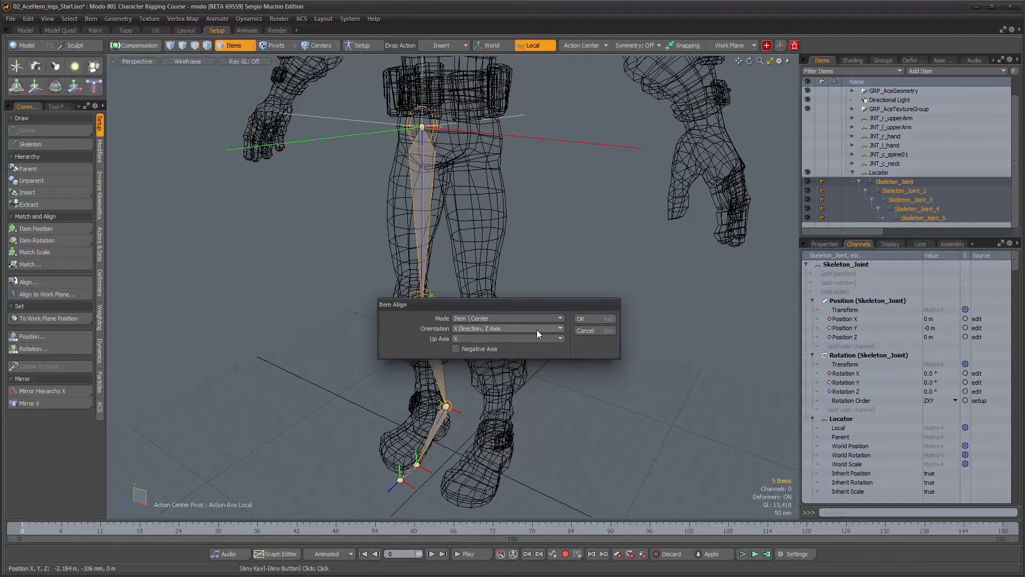
{"action": "left_click", "coordinate": [595, 320]}
Move the locator to about -66 mm X and rotate it so the leg chain follows the thigh and shin
{"action": "left_click_drag", "start_coordinate": [425, 311], "coordinate": [596, 264], "text": "alt"}
{"action": "left_click_drag", "start_coordinate": [462, 204], "coordinate": [398, 336], "text": "alt"}
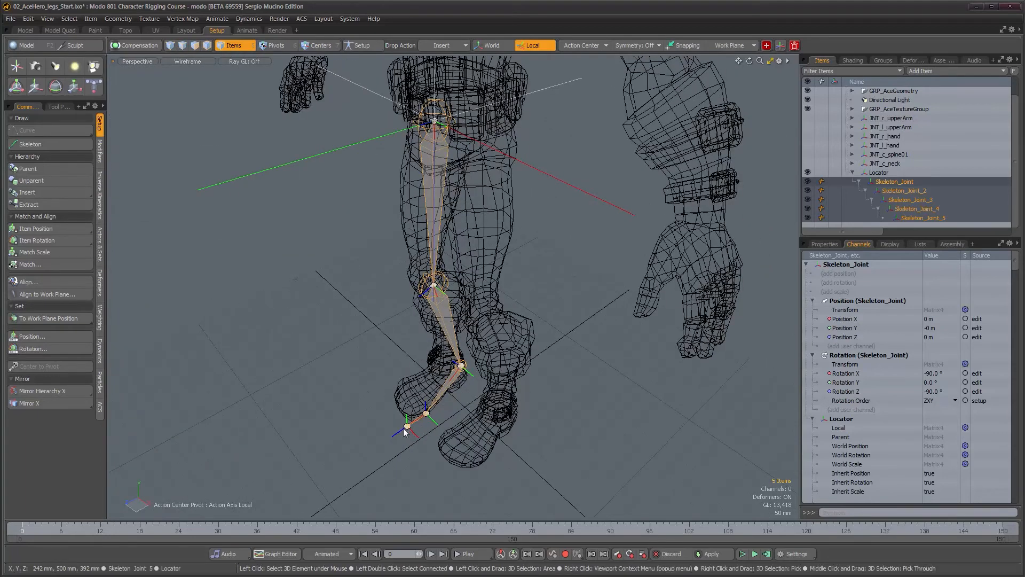
{"action": "left_click_drag", "start_coordinate": [409, 430], "coordinate": [473, 241], "text": "alt"}
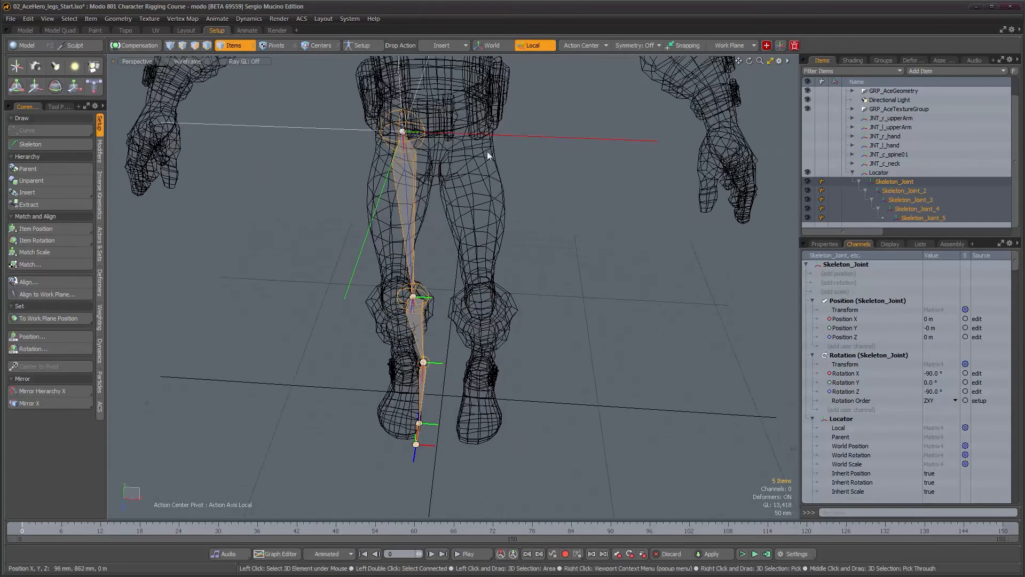
{"action": "left_click", "coordinate": [537, 136]}
{"action": "left_click_drag", "start_coordinate": [446, 187], "coordinate": [463, 186], "text": "alt"}
{"action": "right_click_drag", "start_coordinate": [444, 185], "coordinate": [454, 182], "text": "alt"}
{"action": "middle_click_drag", "start_coordinate": [454, 182], "coordinate": [483, 247], "text": "alt"}
{"action": "key", "text": "w"}
{"action": "left_click_drag", "start_coordinate": [481, 192], "coordinate": [479, 191]}
{"action": "left_click_drag", "start_coordinate": [484, 240], "coordinate": [437, 245], "text": "alt"}
{"action": "key", "text": "e"}
{"action": "left_click_drag", "start_coordinate": [482, 170], "coordinate": [485, 176]}
{"action": "left_click_drag", "start_coordinate": [452, 241], "coordinate": [455, 239]}
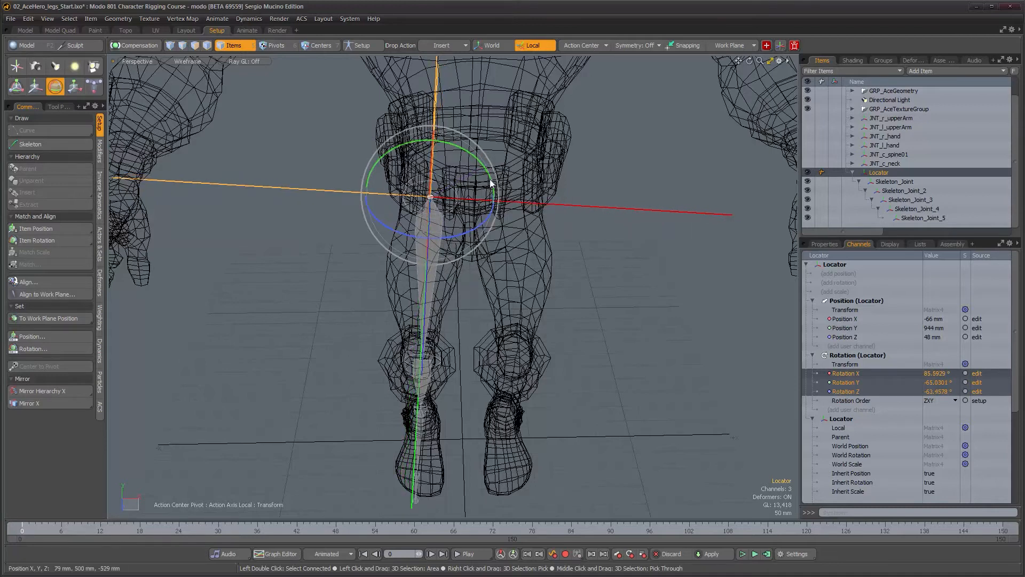
{"action": "left_click_drag", "start_coordinate": [492, 180], "coordinate": [488, 175]}
{"action": "left_click_drag", "start_coordinate": [464, 255], "coordinate": [555, 168], "text": "alt"}
{"action": "mouse_move", "coordinate": [555, 168]}
{"action": "left_mouse_down", "text": "alt"}
{"action": "mouse_move", "coordinate": [553, 264]}
{"action": "mouse_move", "coordinate": [510, 286]}
{"action": "mouse_move", "coordinate": [411, 300]}
{"action": "mouse_move", "coordinate": [382, 287]}
{"action": "left_mouse_up", "text": "alt"}
Switch to shaded display and examine how the leg chain sits inside the leg geometry
{"action": "key", "text": "ctrl+2"}
{"action": "left_click", "coordinate": [510, 327]}
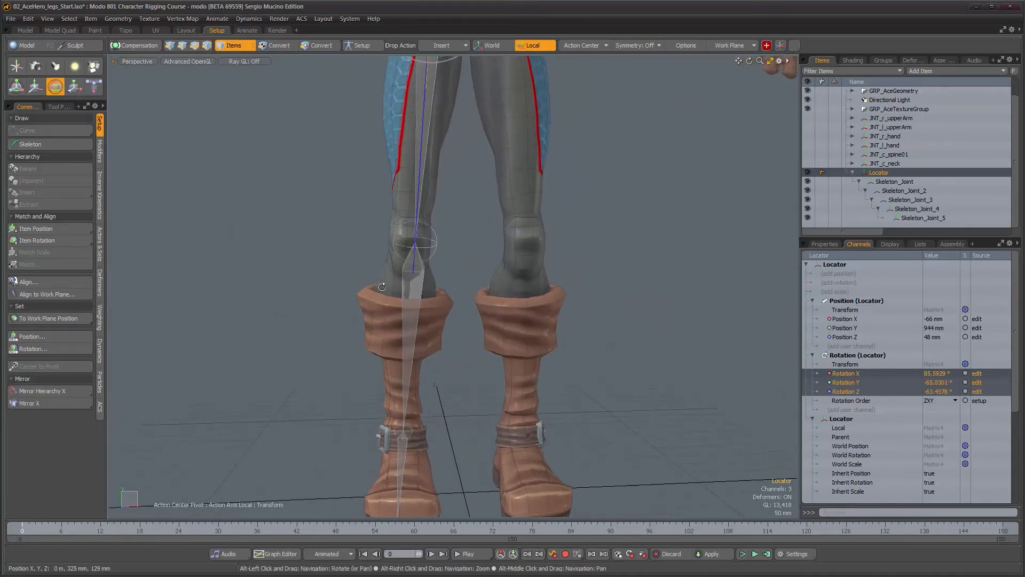
{"action": "left_click_drag", "start_coordinate": [434, 325], "coordinate": [418, 230], "text": "alt"}
{"action": "right_click_drag", "start_coordinate": [414, 262], "coordinate": [408, 361], "text": "alt"}
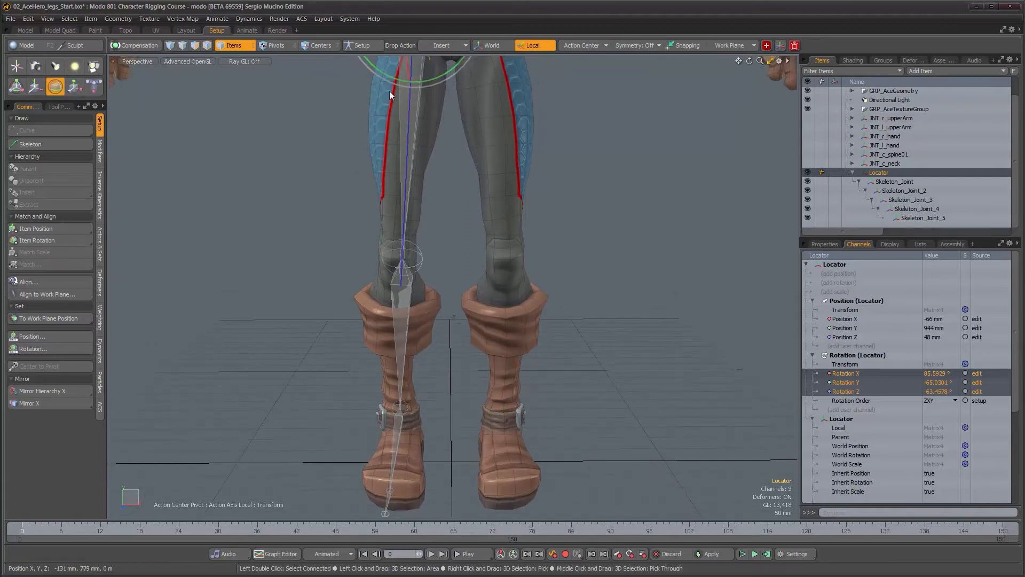
{"action": "scroll", "coordinate": [422, 301], "scroll_direction": "down", "scroll_amount": 2}
{"action": "left_click_drag", "start_coordinate": [430, 291], "coordinate": [529, 334], "text": "alt"}
{"action": "scroll", "coordinate": [526, 333], "scroll_direction": "down", "scroll_amount": 3}
{"action": "middle_click_drag", "start_coordinate": [490, 208], "coordinate": [478, 246], "text": "alt"}
{"action": "left_click_drag", "start_coordinate": [478, 245], "coordinate": [438, 259], "text": "alt"}
{"action": "scroll", "coordinate": [438, 259], "scroll_direction": "up", "scroll_amount": 2}
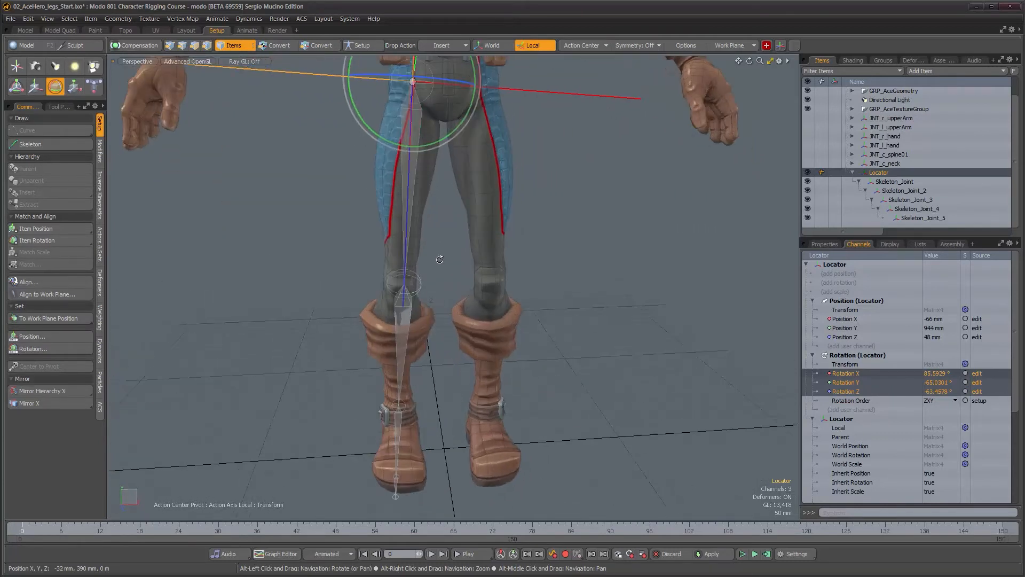
{"action": "left_click_drag", "start_coordinate": [417, 129], "coordinate": [514, 261], "text": "alt"}
Mirror the locator hierarchy across X to create a matching chain for the other leg
{"action": "key", "text": "q"}
{"action": "left_click_drag", "start_coordinate": [646, 236], "coordinate": [522, 325], "text": "alt"}
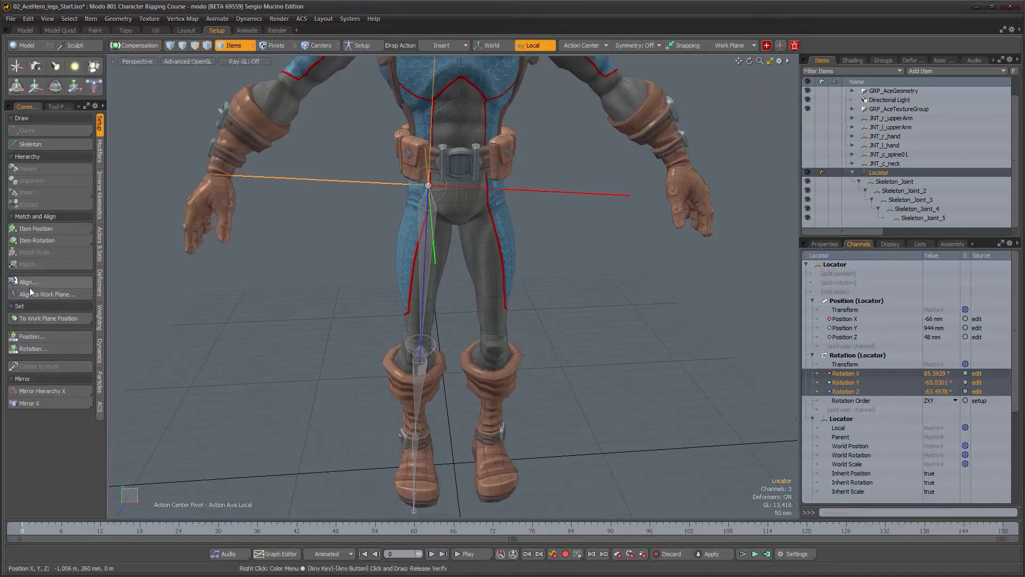
{"action": "left_click", "coordinate": [52, 391]}
{"action": "left_click_drag", "start_coordinate": [576, 313], "coordinate": [543, 368], "text": "alt"}
{"action": "left_click", "coordinate": [525, 374]}
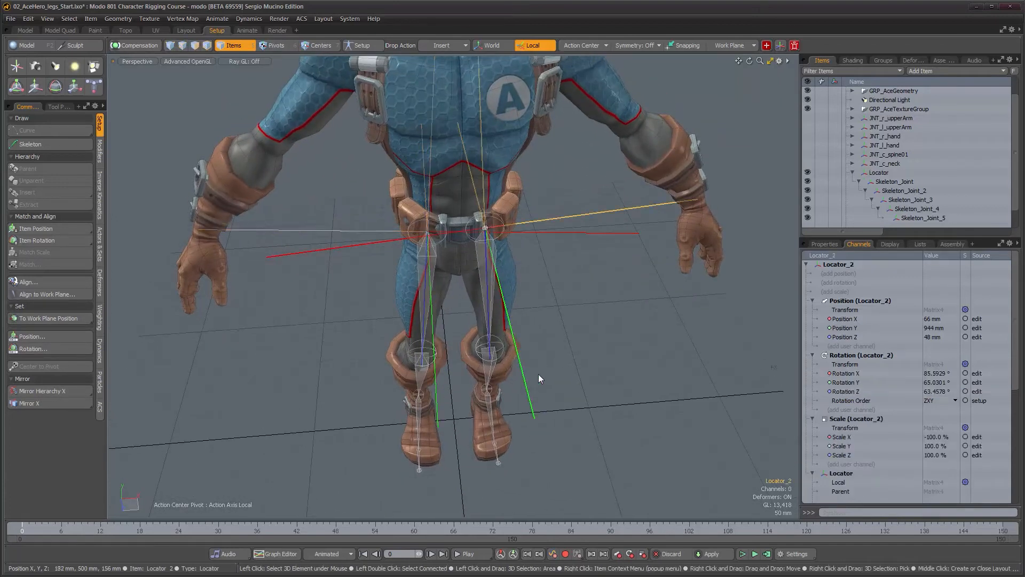
Try rotating the selected joints of both leg chains
{"action": "left_click", "coordinate": [825, 244]}
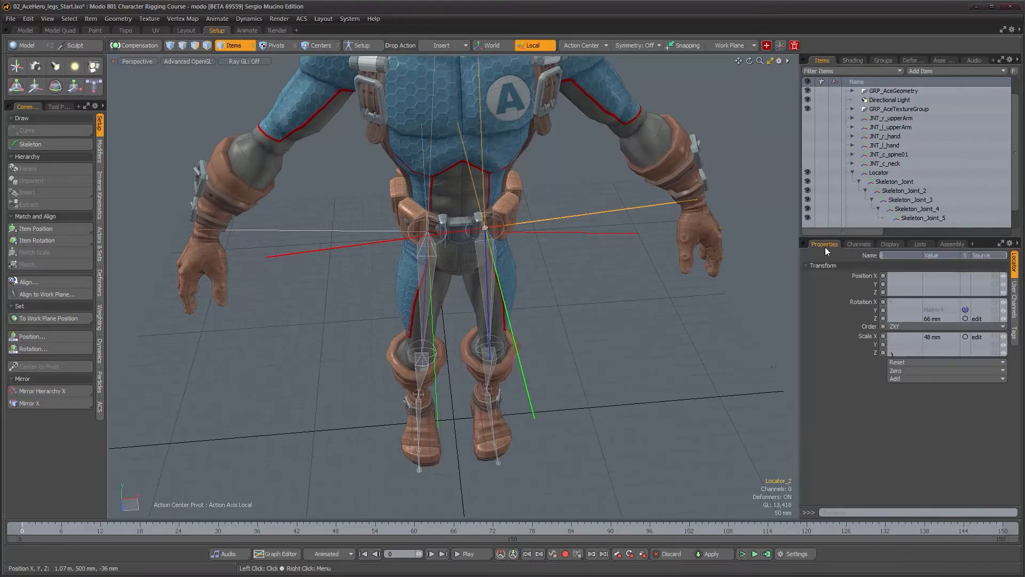
{"action": "right_click_drag", "start_coordinate": [548, 399], "coordinate": [511, 351], "text": "alt"}
{"action": "left_click_drag", "start_coordinate": [511, 351], "coordinate": [428, 306], "text": "alt"}
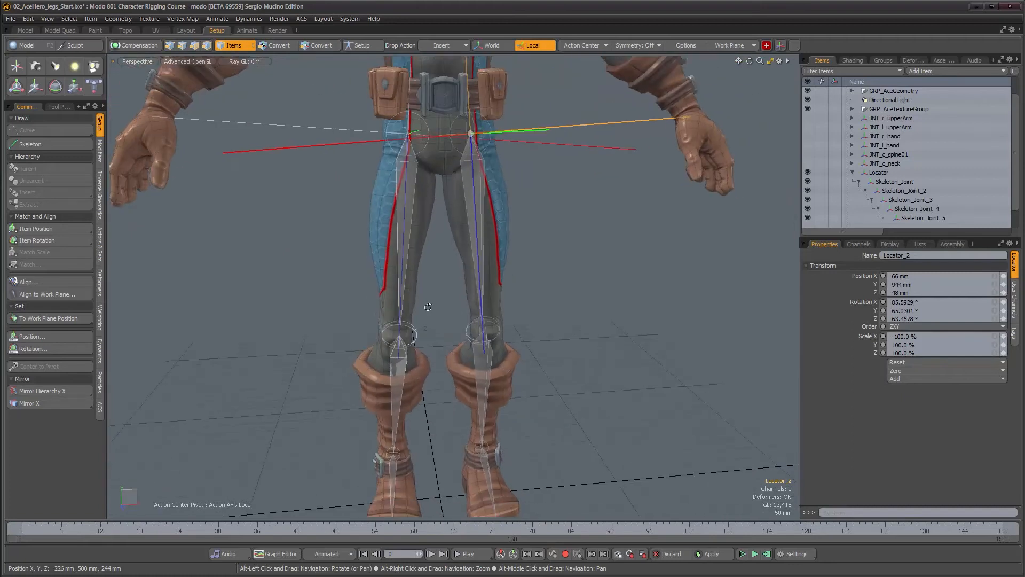
{"action": "left_click", "coordinate": [412, 210]}
{"action": "left_click", "coordinate": [485, 206], "text": "shift"}
{"action": "left_click_drag", "start_coordinate": [494, 245], "coordinate": [498, 309], "text": "alt"}
{"action": "key", "text": "e"}
{"action": "left_click_drag", "start_coordinate": [457, 207], "coordinate": [521, 230]}
{"action": "key", "text": "ctrl+z"}
Set the mirrored locator's X scale to 100%
{"action": "left_click_drag", "start_coordinate": [570, 299], "coordinate": [545, 272], "text": "alt"}
{"action": "key", "text": "space"}
{"action": "left_click", "coordinate": [583, 263]}
{"action": "left_click", "coordinate": [578, 213]}
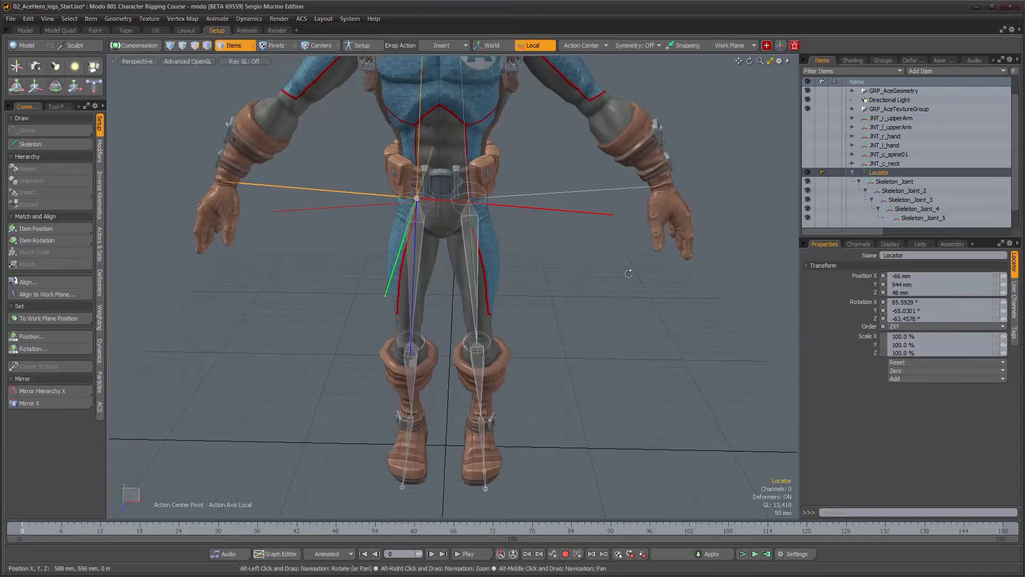
{"action": "left_click", "coordinate": [587, 194]}
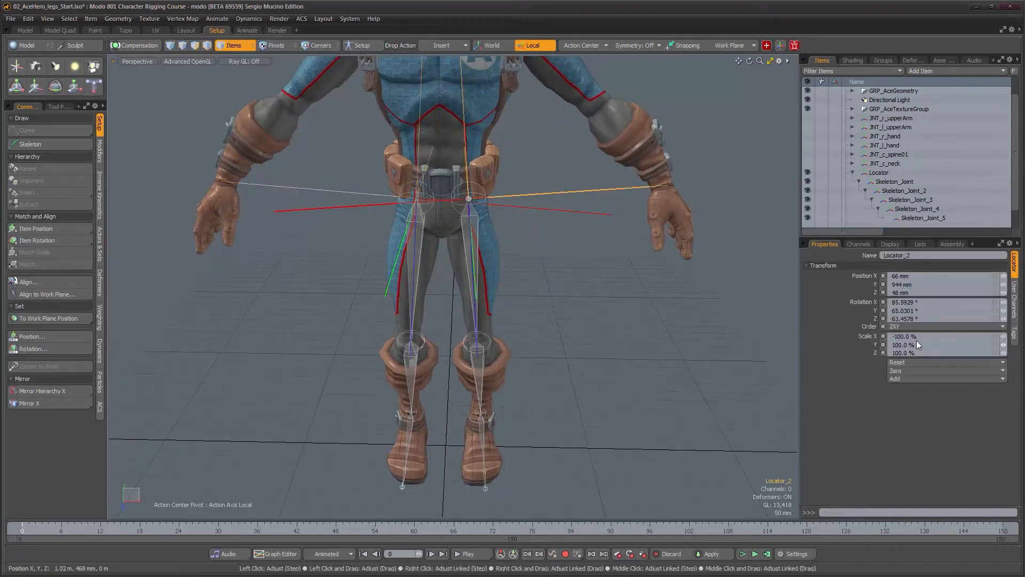
{"action": "type", "text": "100"}
{"action": "key", "text": "Return"}
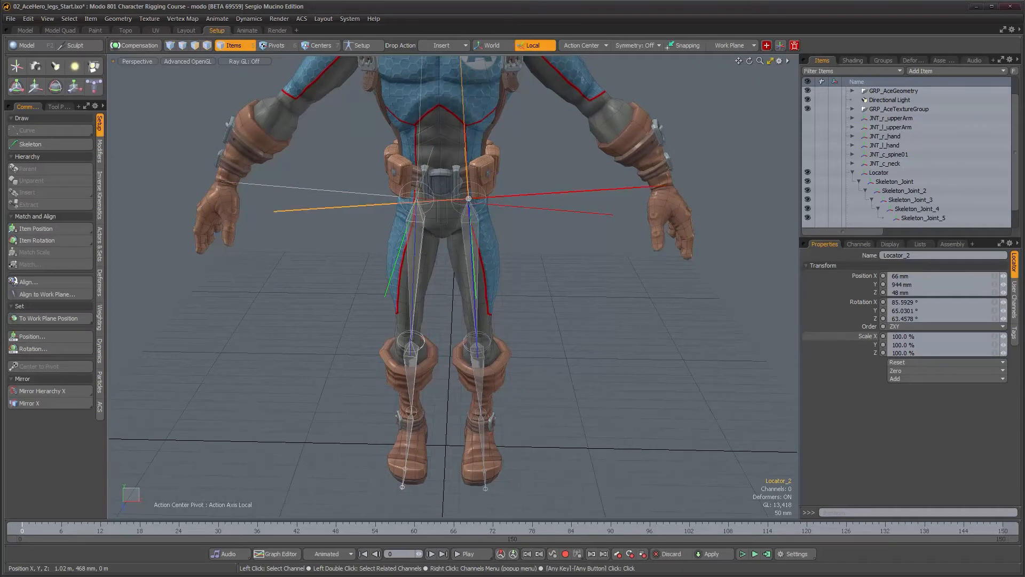
Try to rotate both hip joints together
{"action": "left_click_drag", "start_coordinate": [393, 346], "coordinate": [492, 355], "text": "alt"}
{"action": "right_click_drag", "start_coordinate": [491, 355], "coordinate": [522, 224], "text": "alt"}
{"action": "left_click_drag", "start_coordinate": [524, 219], "coordinate": [417, 251], "text": "alt"}
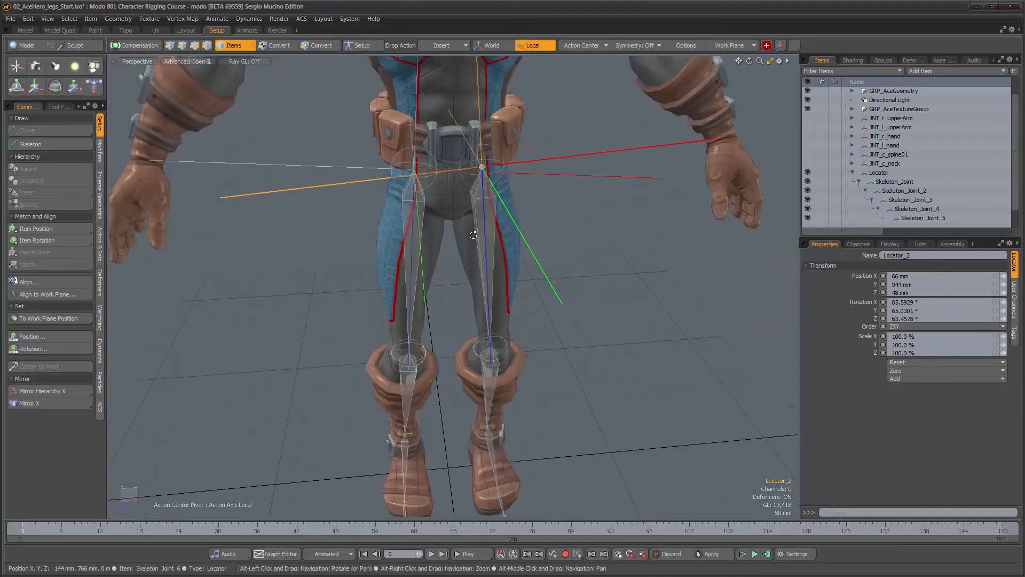
{"action": "left_click", "coordinate": [409, 231]}
{"action": "left_click", "coordinate": [493, 234], "text": "shift"}
{"action": "left_click_drag", "start_coordinate": [492, 265], "coordinate": [577, 188], "text": "ctrl+alt"}
{"action": "key", "text": "e"}
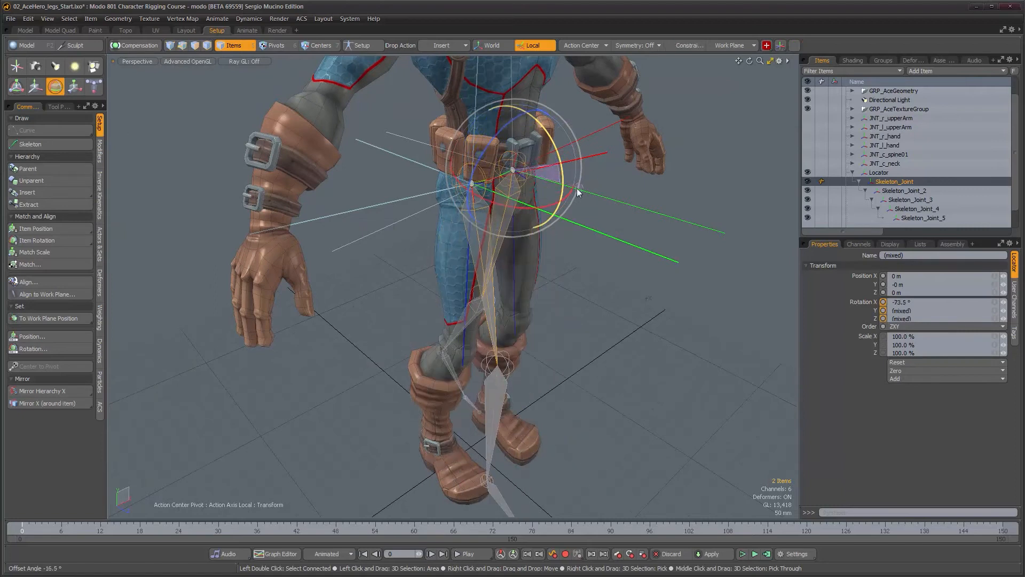
{"action": "key", "text": "ctrl+z"}
{"action": "left_click_drag", "start_coordinate": [581, 236], "coordinate": [552, 235], "text": "alt"}
{"action": "left_click_drag", "start_coordinate": [460, 156], "coordinate": [472, 170]}
{"action": "key", "text": "ctrl+z"}
{"action": "left_click_drag", "start_coordinate": [562, 224], "coordinate": [506, 213], "text": "alt"}
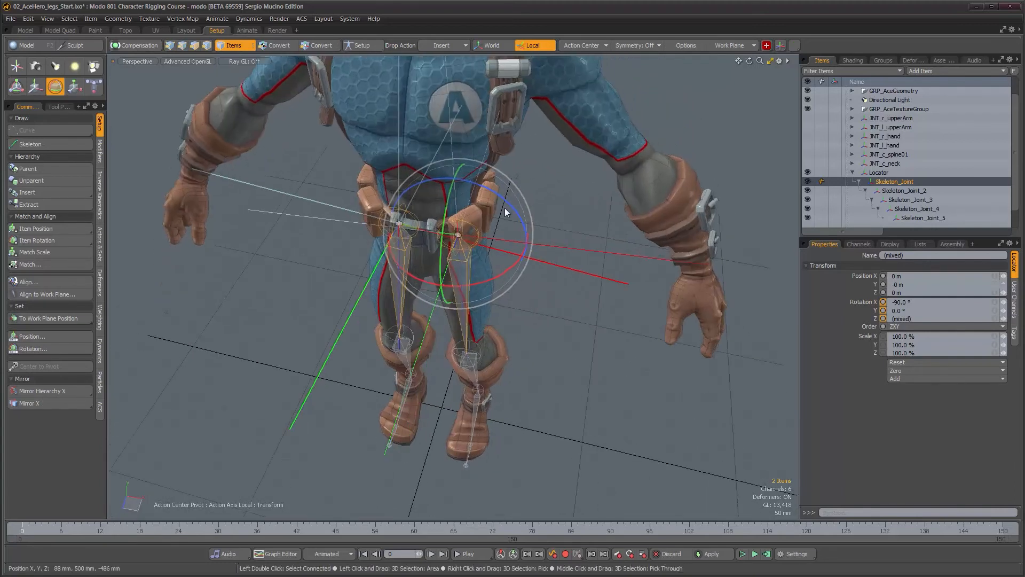
{"action": "left_click_drag", "start_coordinate": [553, 249], "coordinate": [507, 317], "text": "alt"}
{"action": "key", "text": "q"}
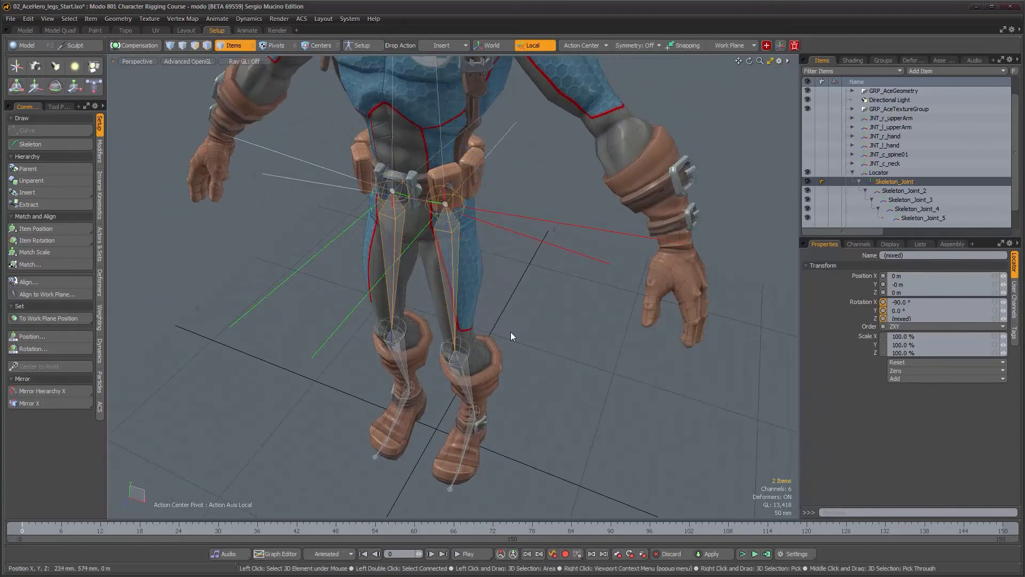
Align the mirrored leg chain's joints with Item Align: X Direction, Z Axis orientation, negative X up axis, then check both hip joints
{"action": "double_click", "coordinate": [450, 255]}
{"action": "right_click_drag", "start_coordinate": [470, 294], "coordinate": [499, 294], "text": "alt"}
{"action": "middle_click_drag", "start_coordinate": [499, 294], "coordinate": [496, 266], "text": "alt"}
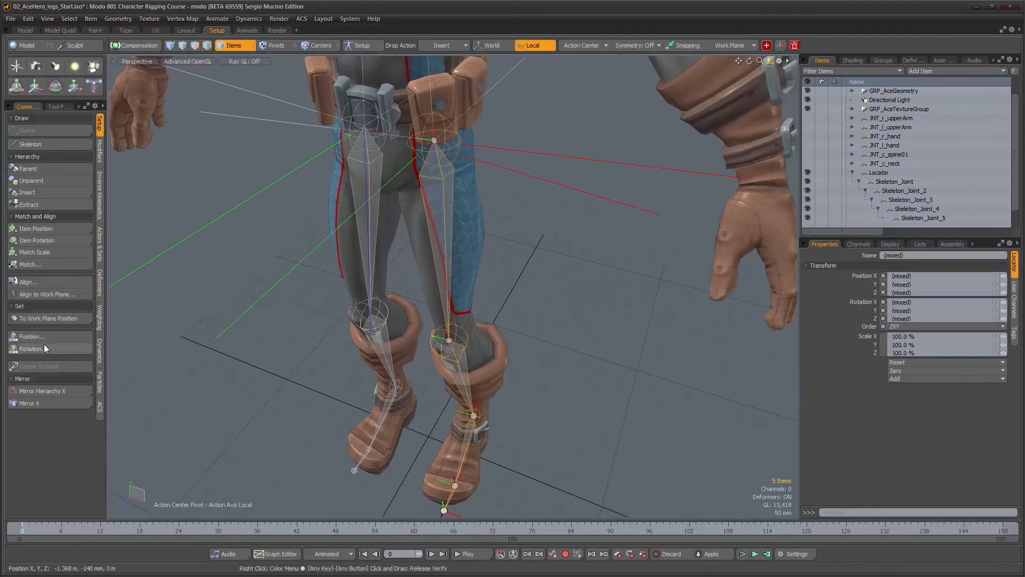
{"action": "left_click", "coordinate": [41, 282]}
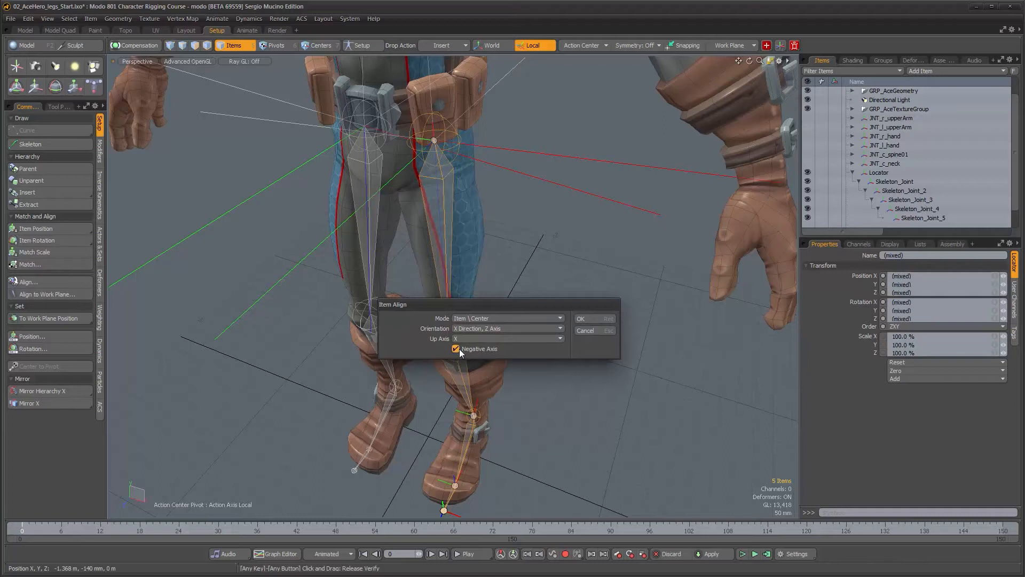
{"action": "left_click", "coordinate": [585, 321]}
{"action": "left_click_drag", "start_coordinate": [546, 321], "coordinate": [578, 327], "text": "alt"}
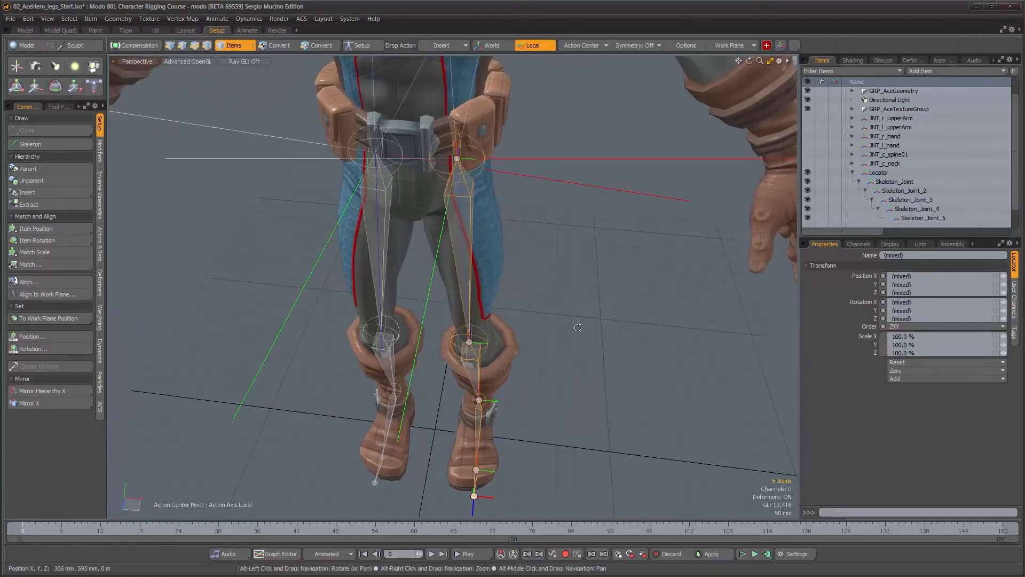
{"action": "left_click", "coordinate": [386, 238]}
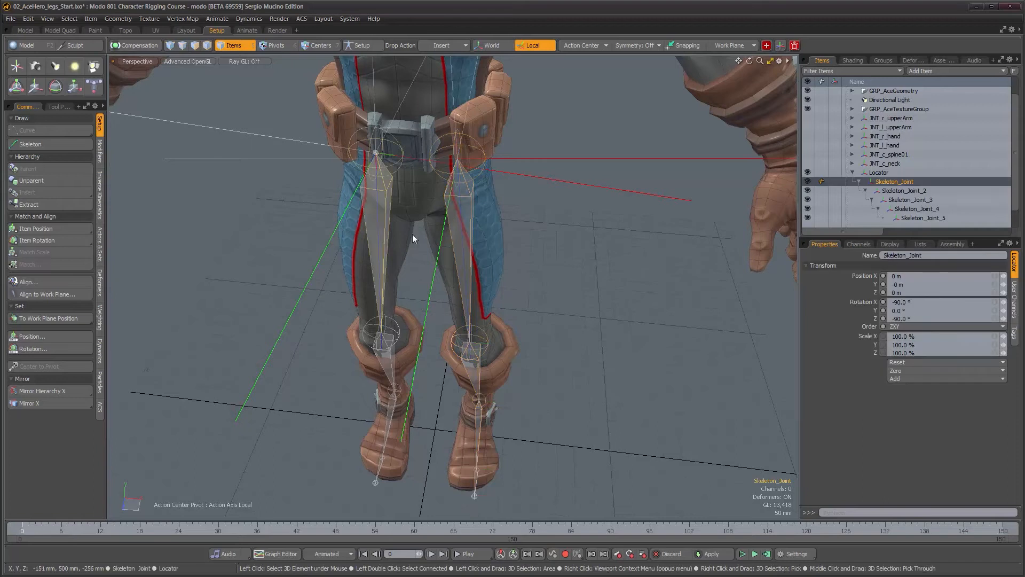
{"action": "left_click", "coordinate": [468, 222]}
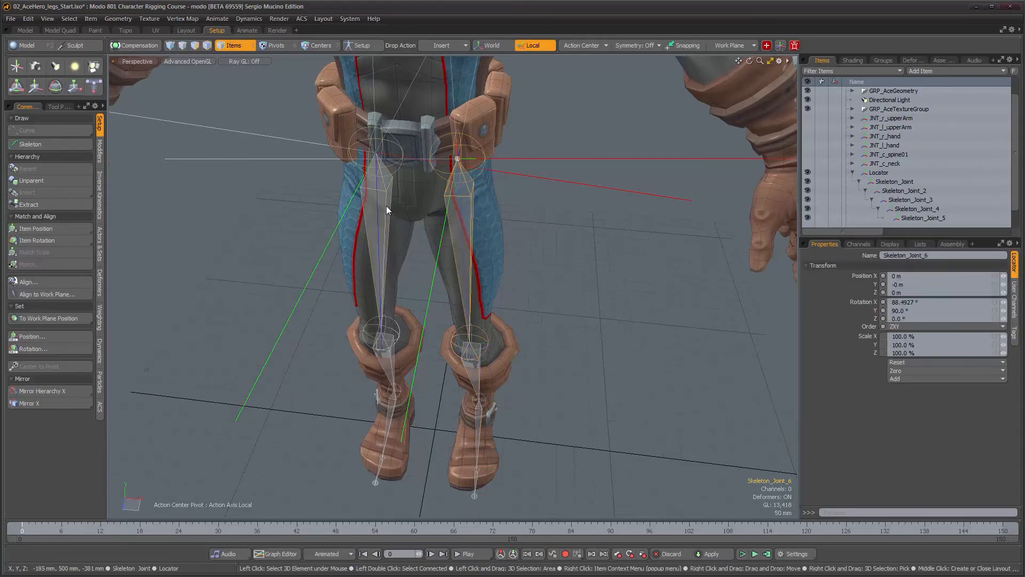
Test rotating both selected hip joints together with the Rotate tool, undoing each attempt
{"action": "left_click", "coordinate": [388, 204]}
{"action": "left_click", "coordinate": [456, 204], "text": "shift"}
{"action": "left_click_drag", "start_coordinate": [472, 207], "coordinate": [559, 237], "text": "alt"}
{"action": "key", "text": "e"}
{"action": "mouse_move", "coordinate": [569, 160]}
{"action": "left_mouse_down"}
{"action": "mouse_move", "coordinate": [558, 198]}
{"action": "mouse_move", "coordinate": [566, 143]}
{"action": "left_mouse_up"}
{"action": "key", "text": "ctrl+z"}
{"action": "left_click_drag", "start_coordinate": [469, 166], "coordinate": [448, 219]}
{"action": "key", "text": "ctrl+z"}
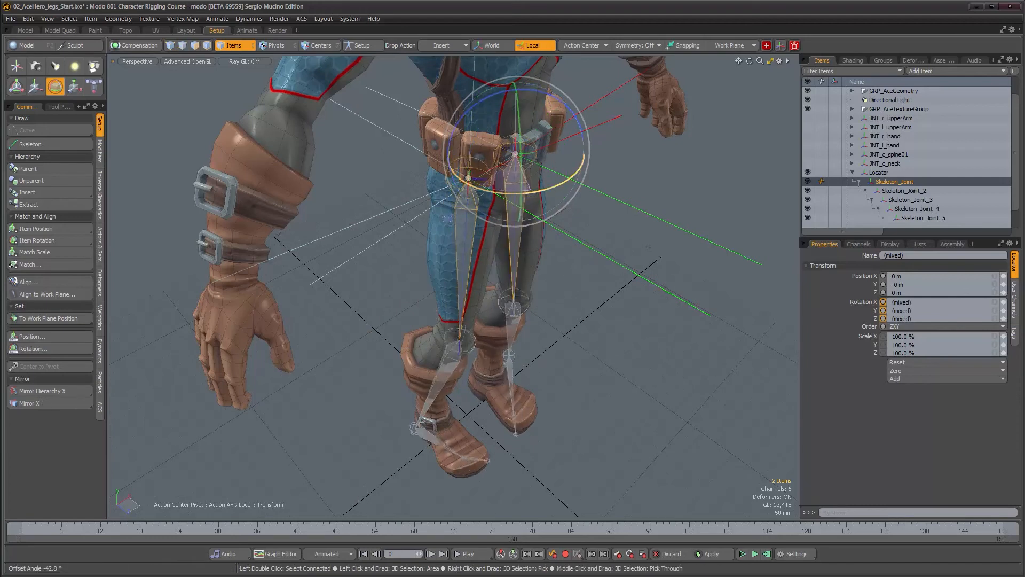
{"action": "key", "text": "ctrl+z"}
Inspect the original and mirrored locators at the hips, comparing their position and rotation values
{"action": "left_click_drag", "start_coordinate": [570, 228], "coordinate": [453, 291], "text": "alt"}
{"action": "scroll", "coordinate": [451, 258], "scroll_direction": "down", "scroll_amount": 3}
{"action": "scroll", "coordinate": [452, 258], "scroll_direction": "down", "scroll_amount": 2}
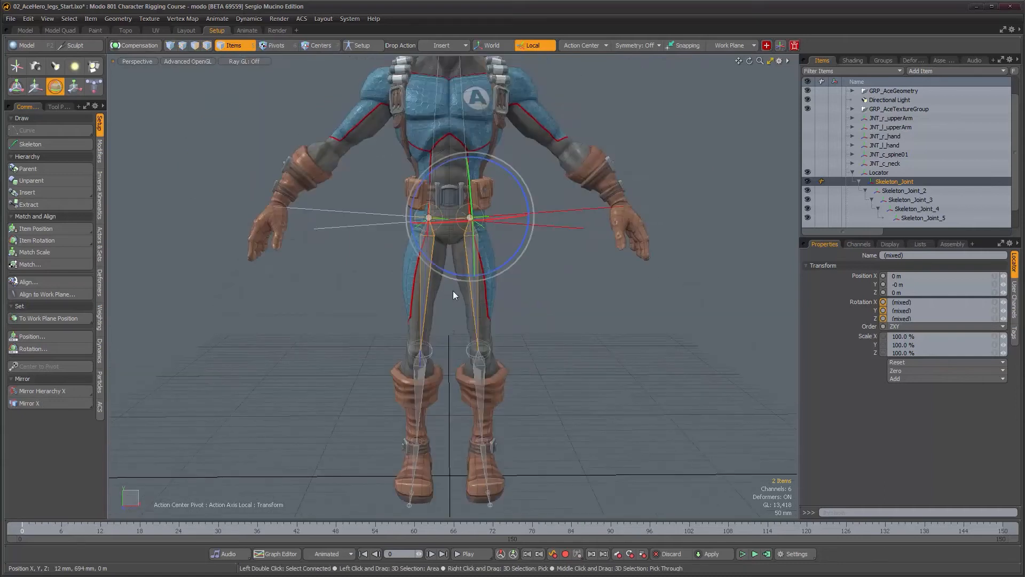
{"action": "left_click_drag", "start_coordinate": [461, 284], "coordinate": [507, 350], "text": "alt"}
{"action": "scroll", "coordinate": [508, 348], "scroll_direction": "up", "scroll_amount": 4}
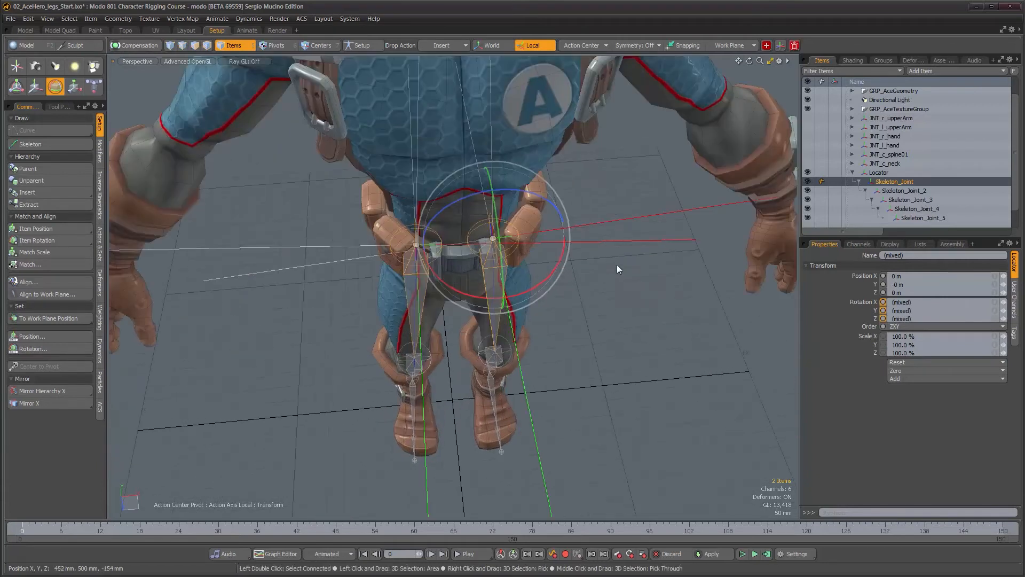
{"action": "left_click_drag", "start_coordinate": [654, 315], "coordinate": [588, 211], "text": "alt"}
{"action": "key", "text": "space"}
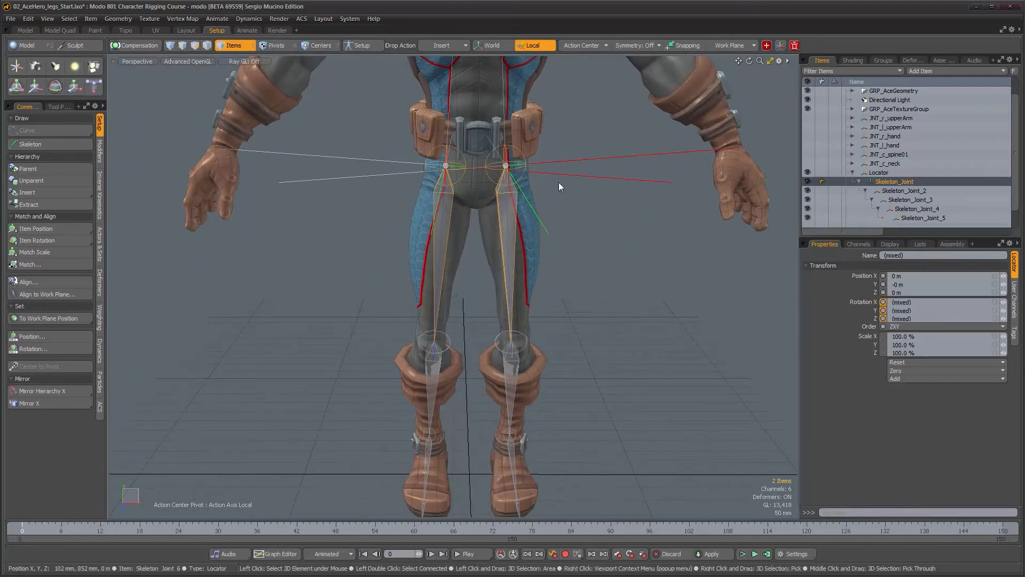
{"action": "scroll", "coordinate": [354, 231], "scroll_direction": "up", "scroll_amount": 2}
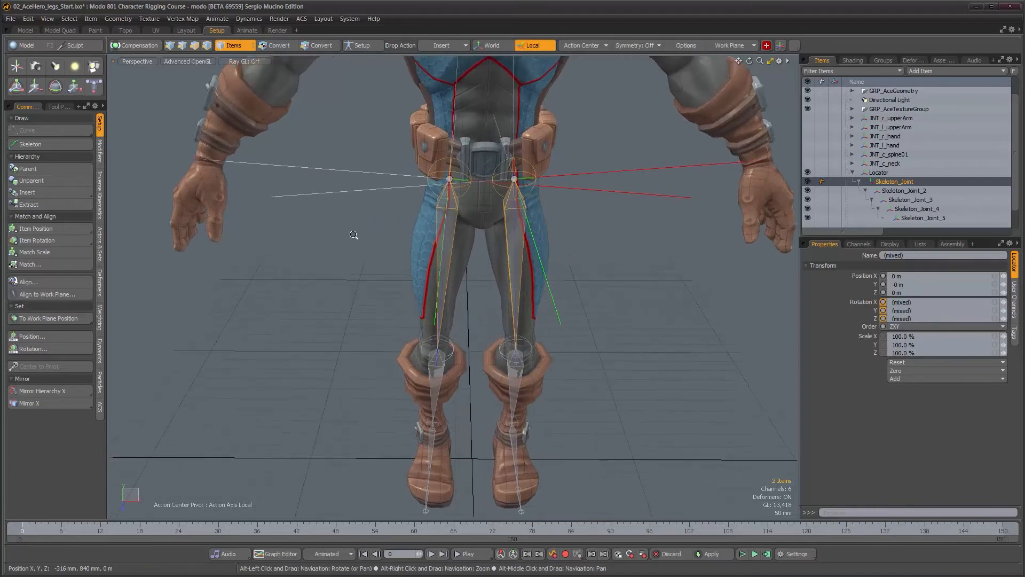
{"action": "left_click", "coordinate": [618, 195]}
{"action": "left_click_drag", "start_coordinate": [617, 195], "coordinate": [411, 226], "text": "alt"}
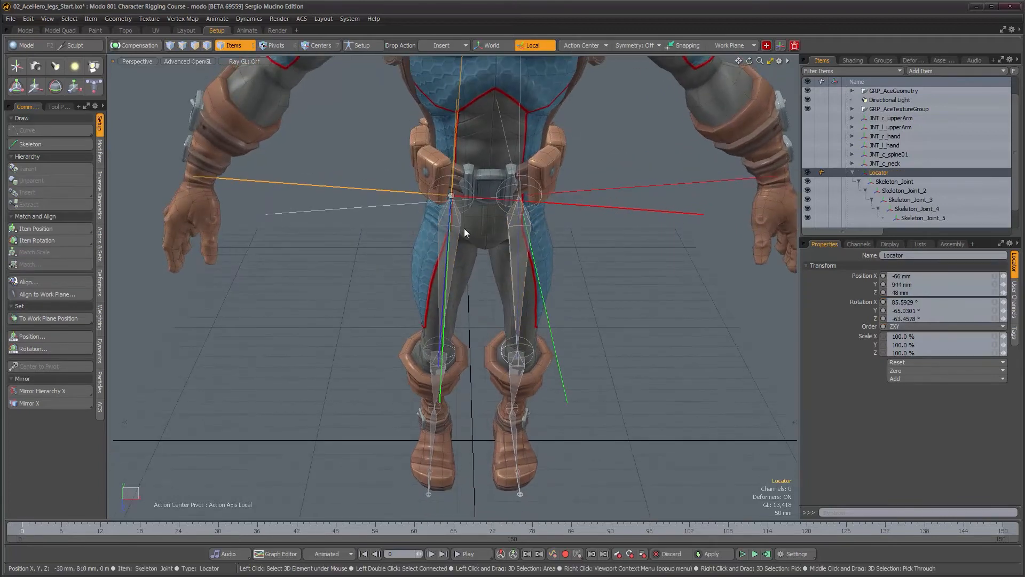
{"action": "key", "text": "shift+v"}
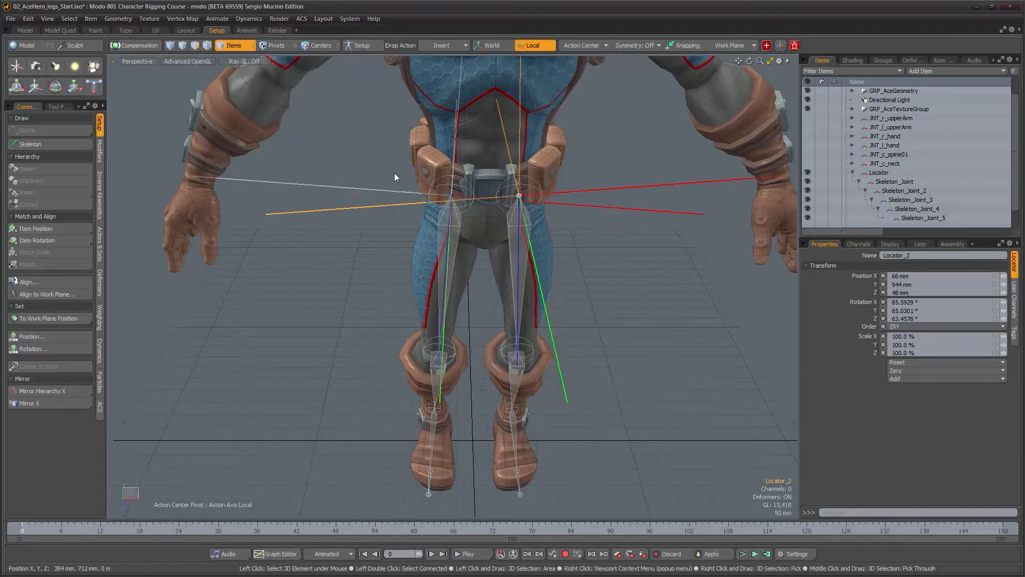
{"action": "left_click", "coordinate": [403, 191]}
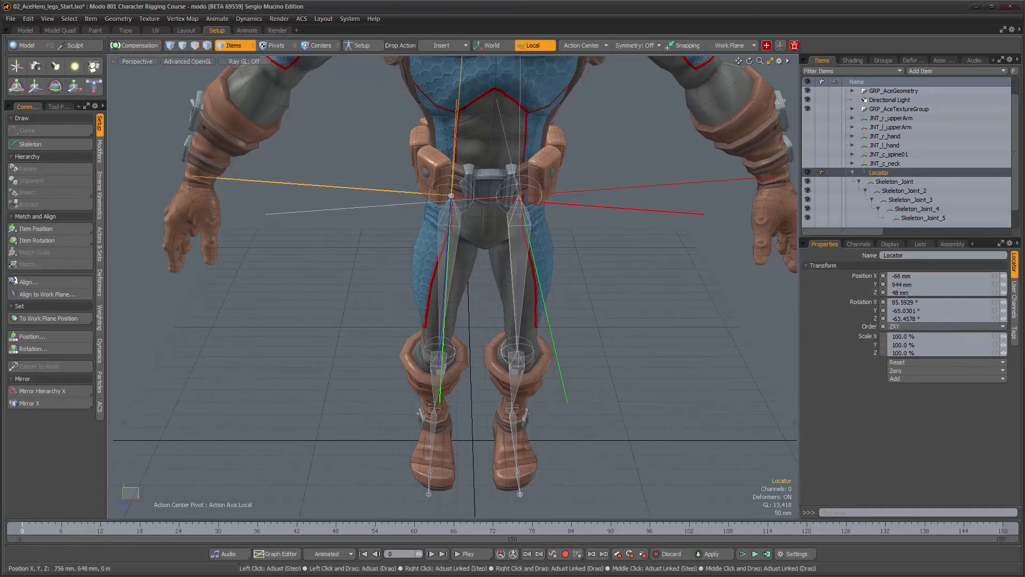
{"action": "left_click", "coordinate": [707, 182]}
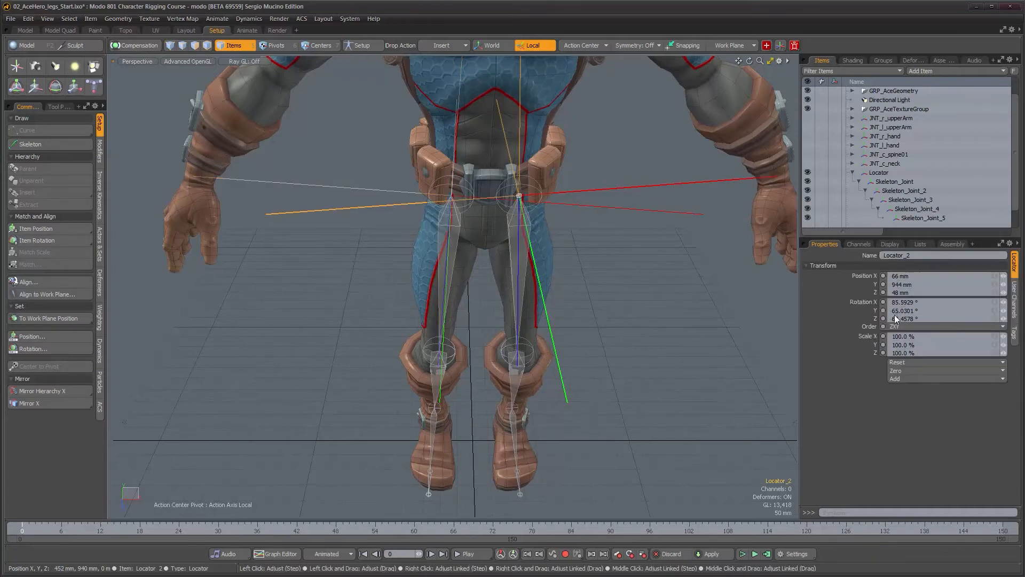
{"action": "left_click_drag", "start_coordinate": [614, 291], "coordinate": [548, 303], "text": "alt"}
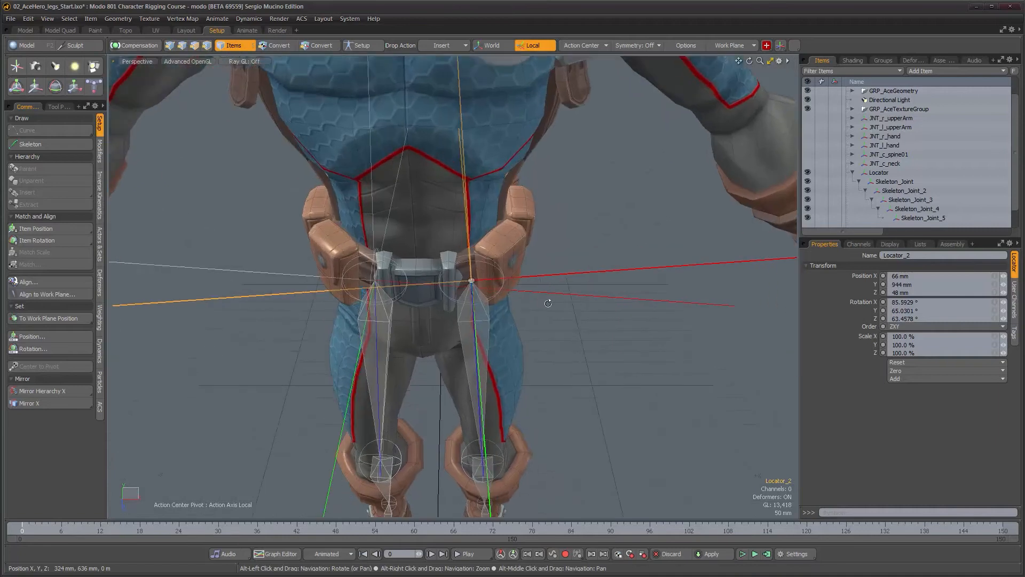
{"action": "left_click", "coordinate": [375, 282]}
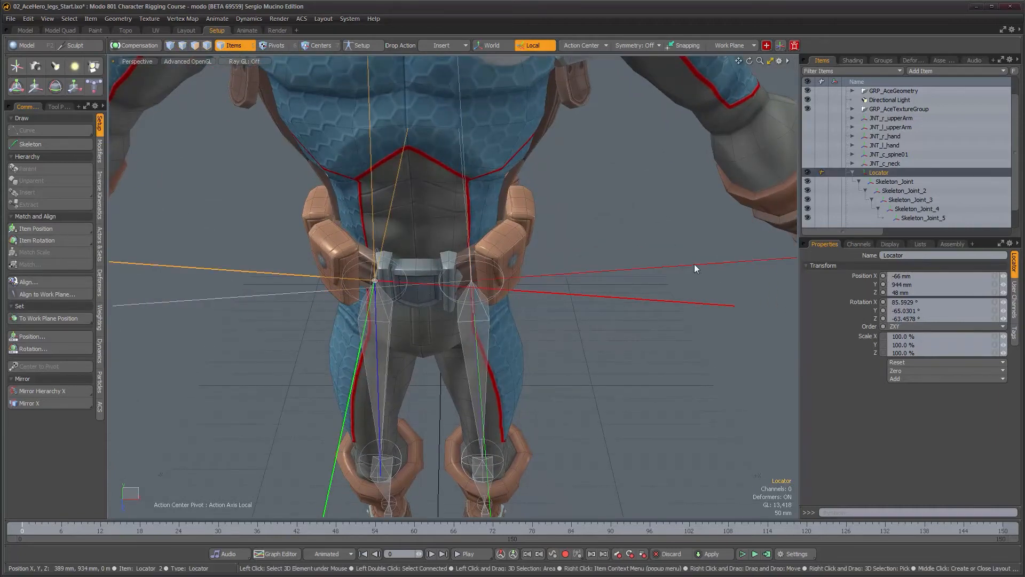
{"action": "left_click", "coordinate": [735, 298]}
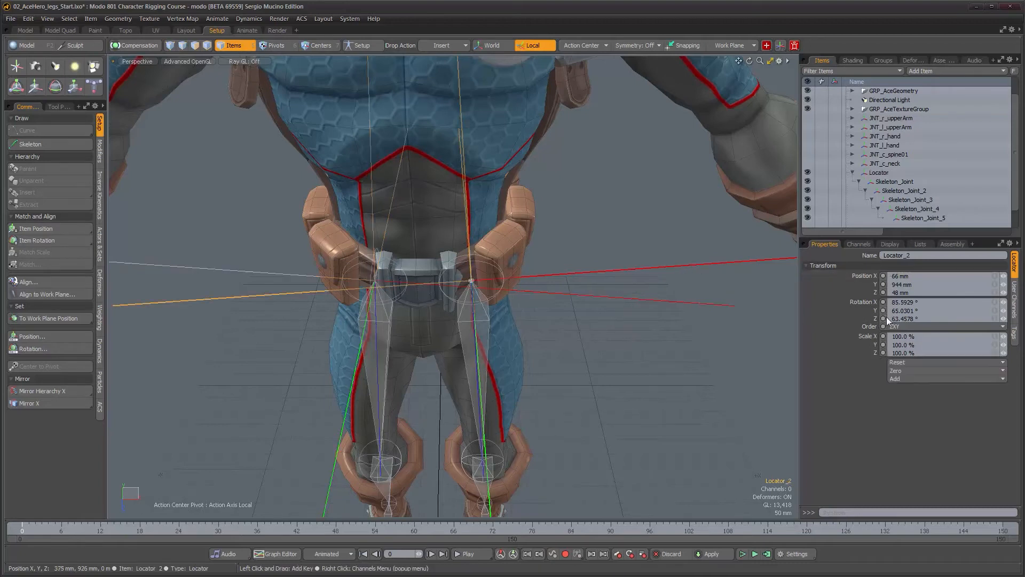
{"action": "scroll", "coordinate": [515, 353], "scroll_direction": "down", "scroll_amount": 3}
{"action": "left_click_drag", "start_coordinate": [535, 359], "coordinate": [564, 281], "text": "alt"}
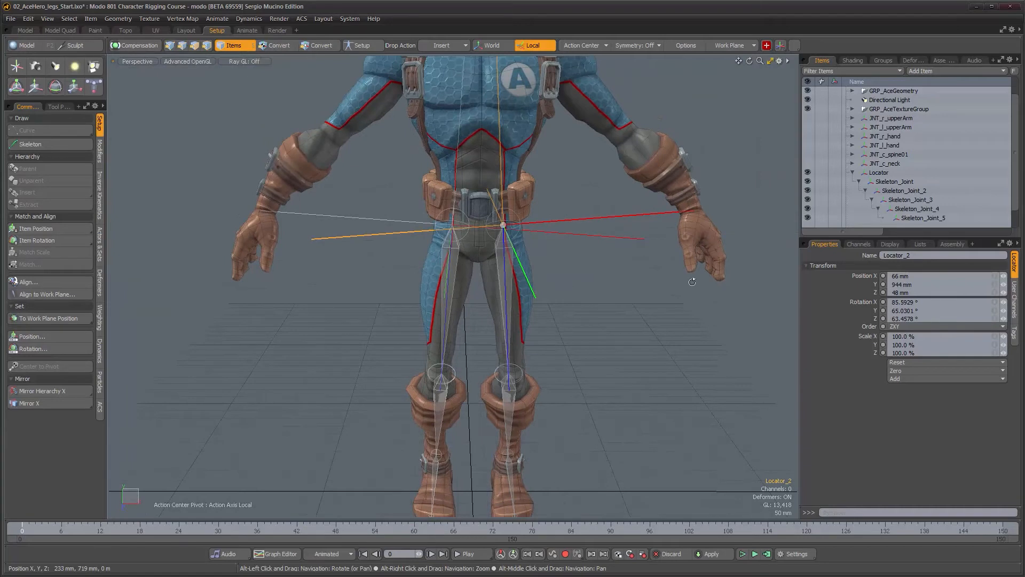
{"action": "left_click_drag", "start_coordinate": [635, 320], "coordinate": [562, 303], "text": "alt"}
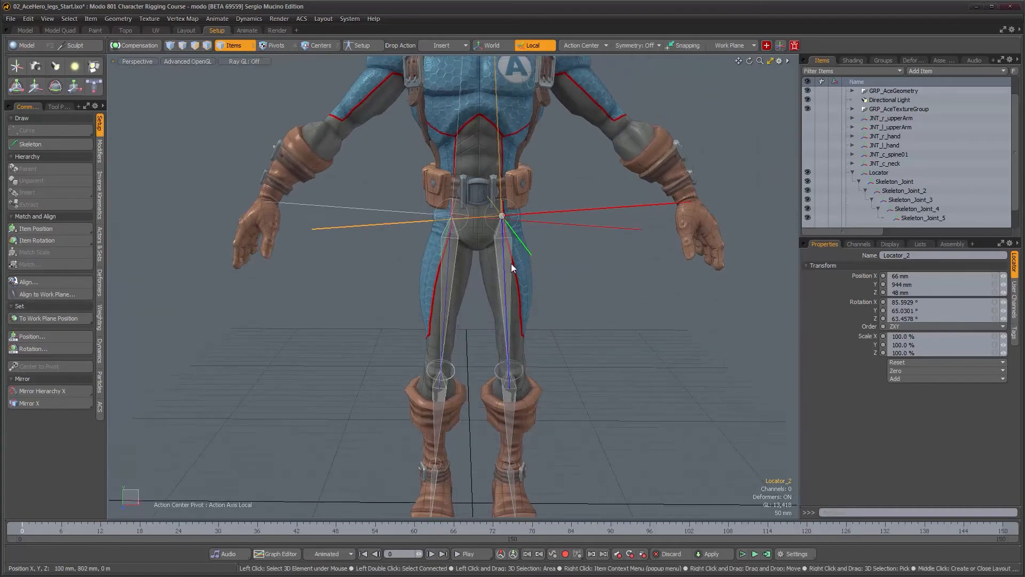
Select both hip joints and unparent them in place from their locators
{"action": "left_click", "coordinate": [455, 258], "text": "shift"}
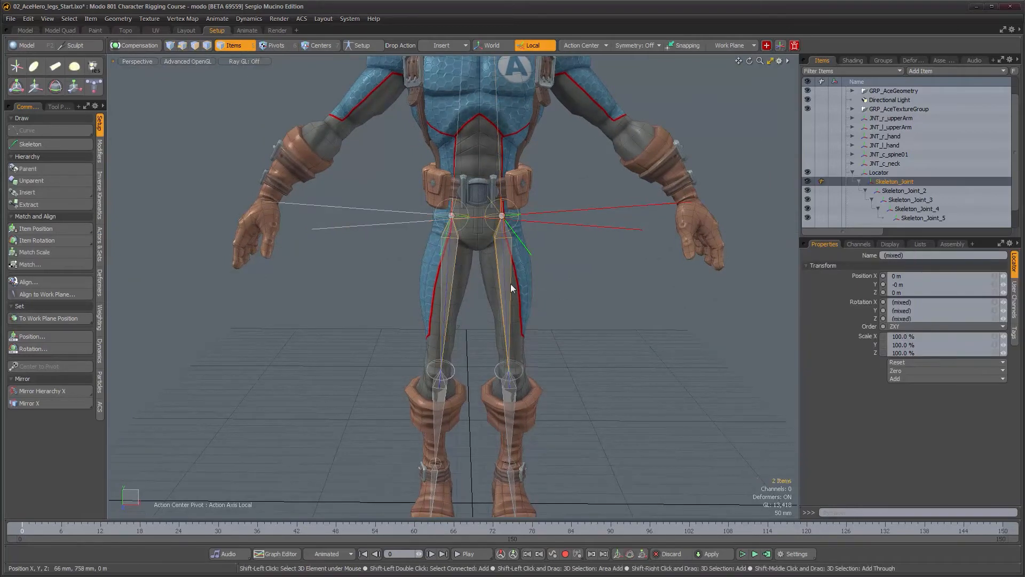
{"action": "left_click_drag", "start_coordinate": [512, 285], "coordinate": [567, 299], "text": "alt"}
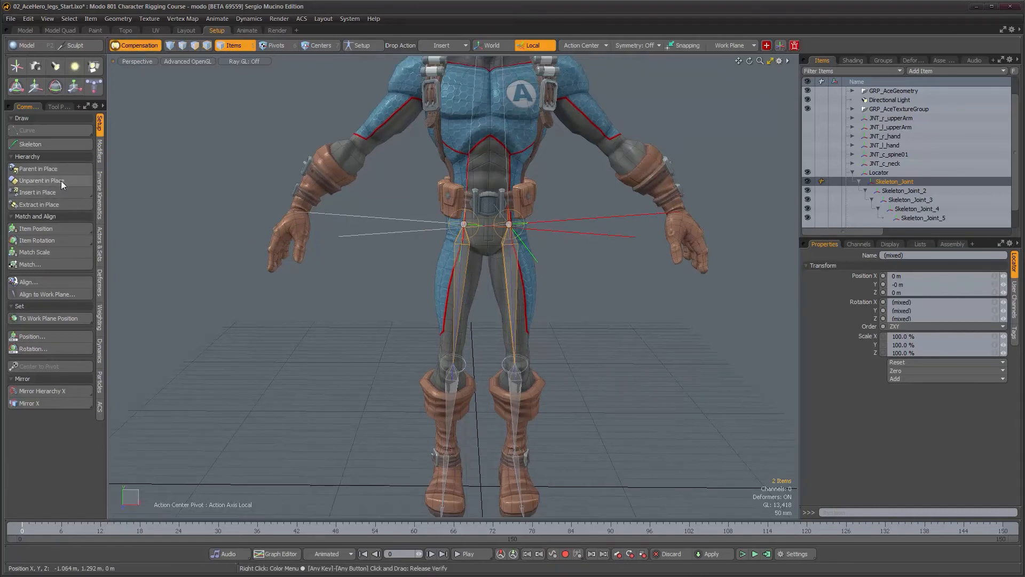
{"action": "left_click", "coordinate": [61, 181]}
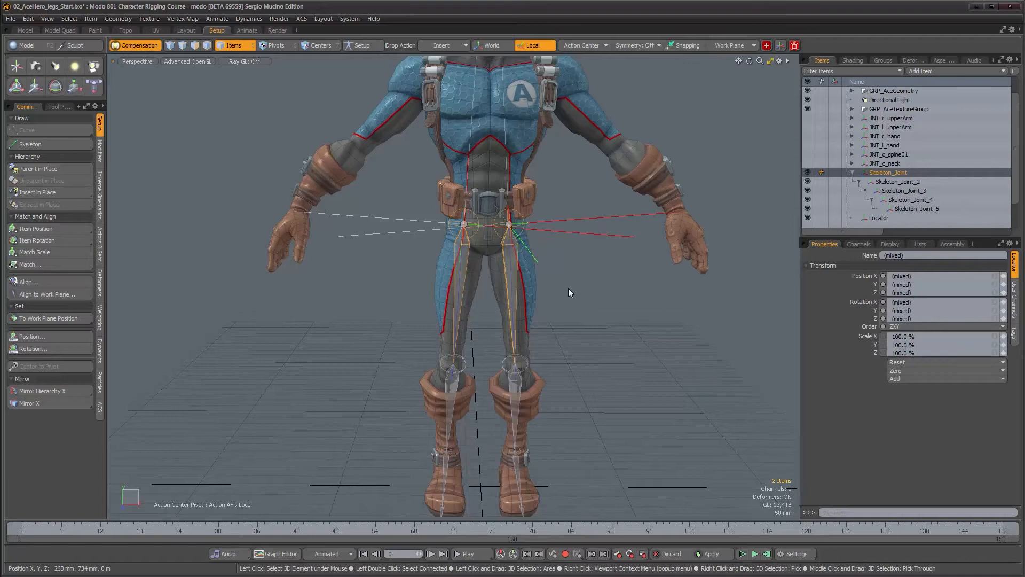
Try rotating the two unparented hip joints together, undoing each rotation
{"action": "scroll", "coordinate": [568, 287], "scroll_direction": "up", "scroll_amount": 3}
{"action": "left_click_drag", "start_coordinate": [479, 377], "coordinate": [550, 334], "text": "alt"}
{"action": "key", "text": "e"}
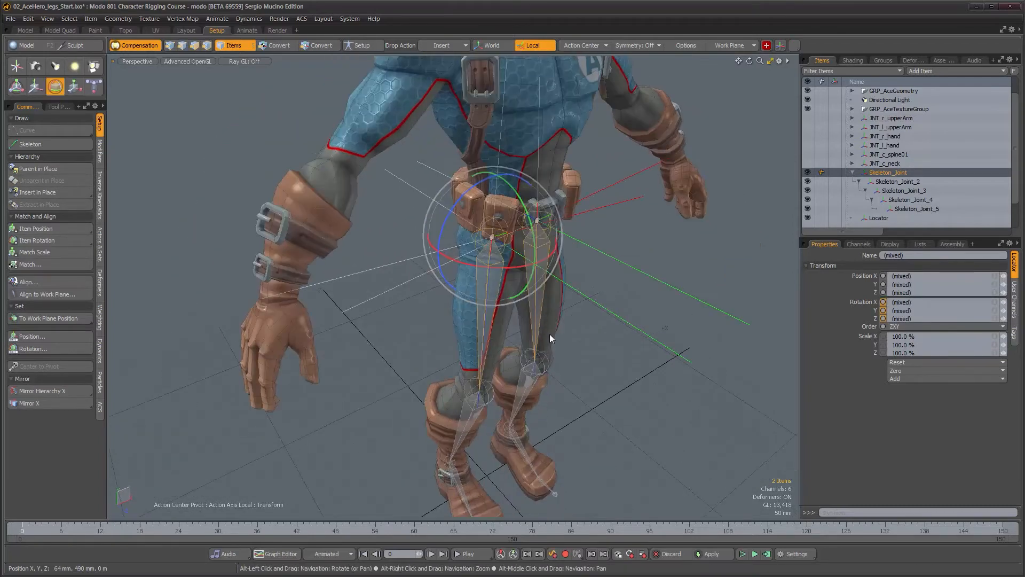
{"action": "left_click_drag", "start_coordinate": [534, 250], "coordinate": [539, 291]}
{"action": "key", "text": "ctrl+z"}
{"action": "mouse_move", "coordinate": [444, 223]}
{"action": "left_mouse_down"}
{"action": "mouse_move", "coordinate": [434, 247]}
{"action": "mouse_move", "coordinate": [437, 239]}
{"action": "left_mouse_up"}
{"action": "key", "text": "ctrl+z"}
{"action": "left_click_drag", "start_coordinate": [569, 315], "coordinate": [579, 264], "text": "alt"}
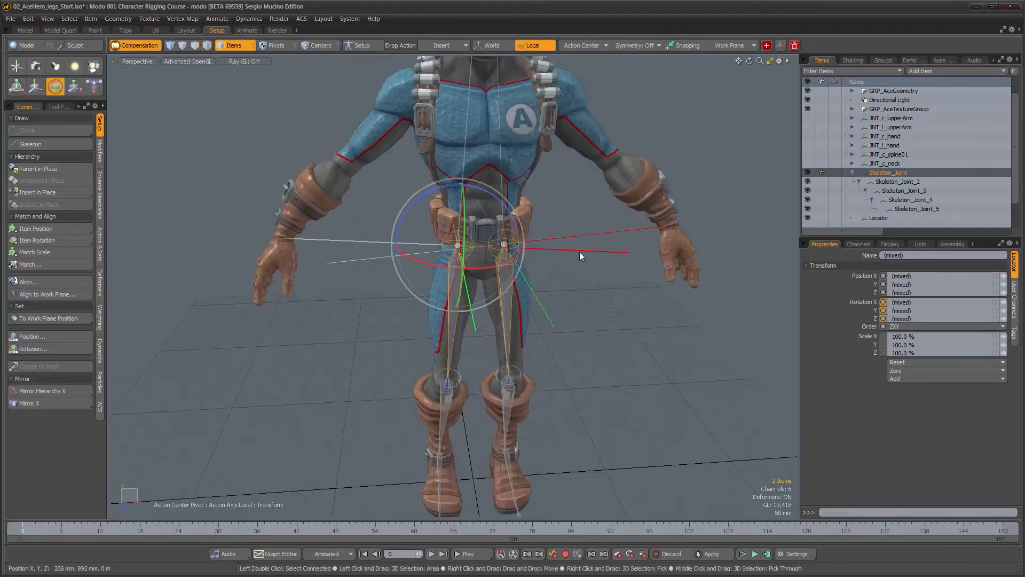
Select both locators at the hips and delete them
{"action": "key", "text": "q"}
{"action": "left_click", "coordinate": [596, 236]}
{"action": "left_click", "coordinate": [601, 251], "text": "shift"}
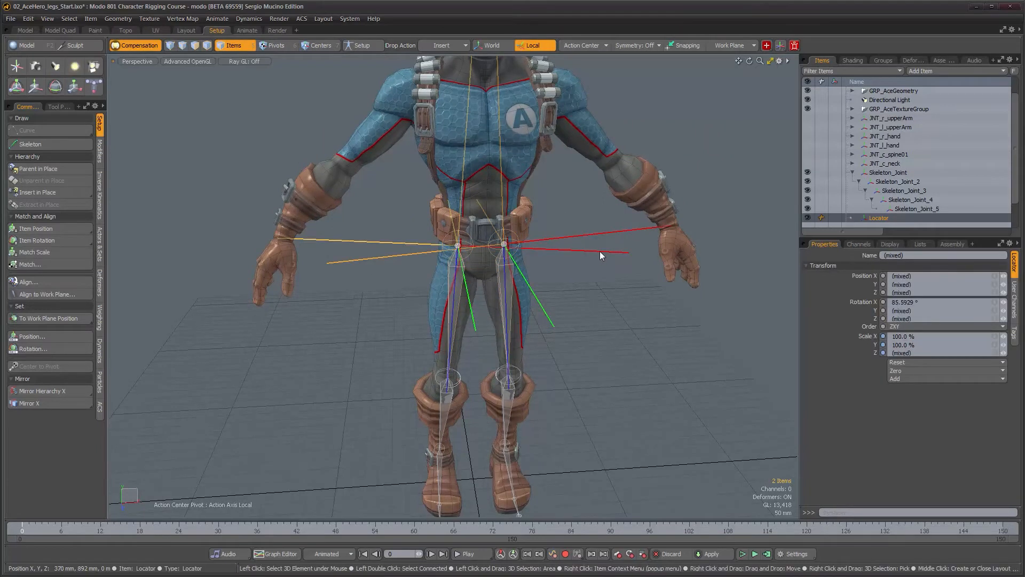
{"action": "key", "text": "Delete"}
{"action": "left_click", "coordinate": [610, 317]}
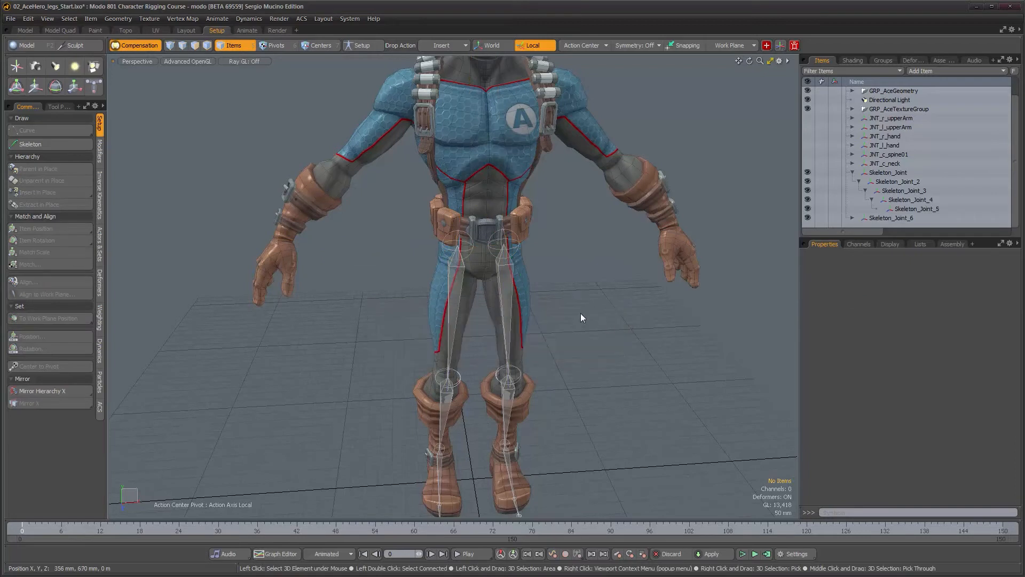
Compare the rotation values of the left and right hip joints
{"action": "left_click", "coordinate": [507, 287]}
{"action": "left_click_drag", "start_coordinate": [522, 301], "coordinate": [435, 287], "text": "alt"}
{"action": "right_click_drag", "start_coordinate": [436, 286], "coordinate": [449, 286], "text": "alt"}
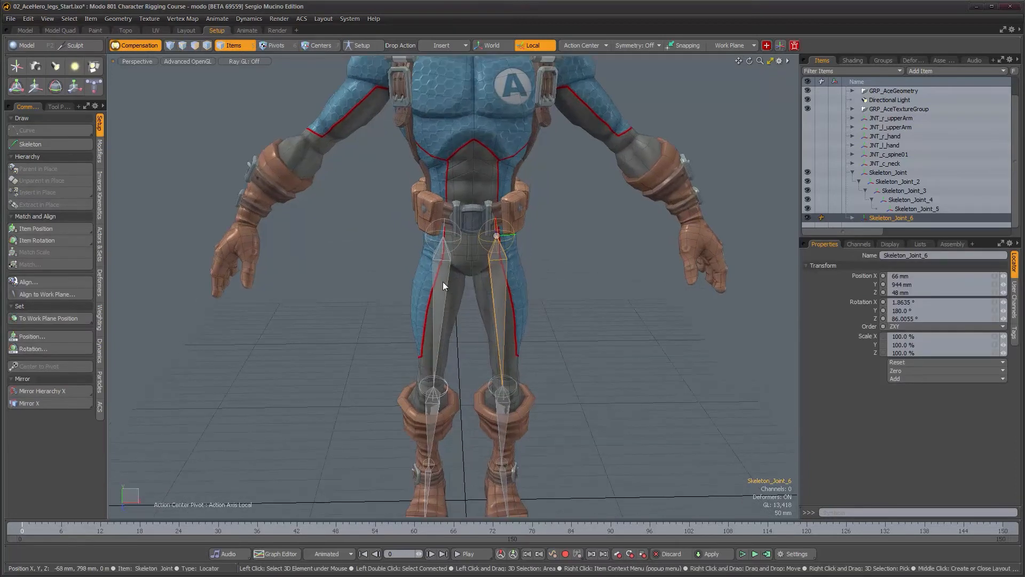
{"action": "left_click", "coordinate": [443, 281]}
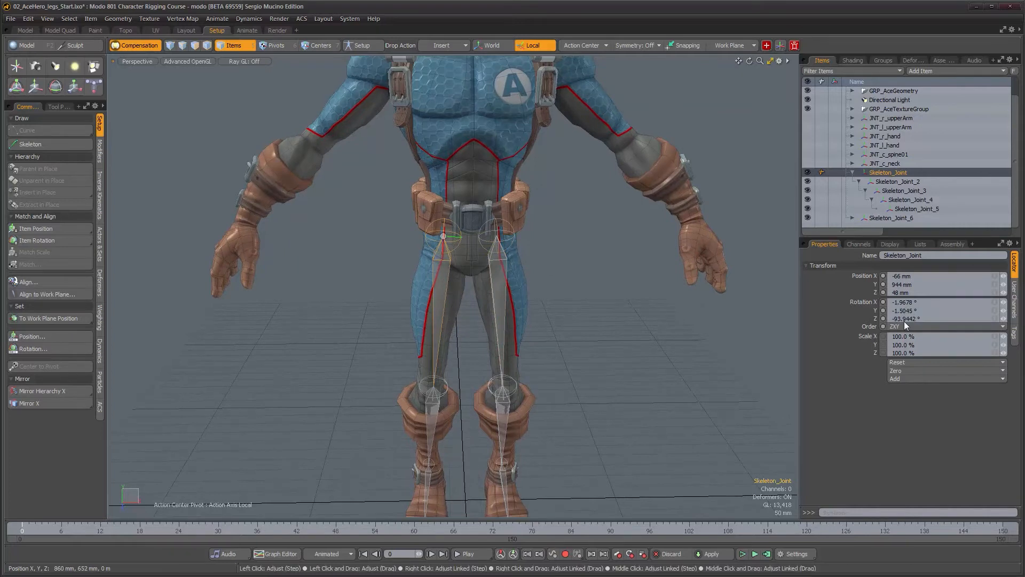
{"action": "left_click", "coordinate": [502, 282]}
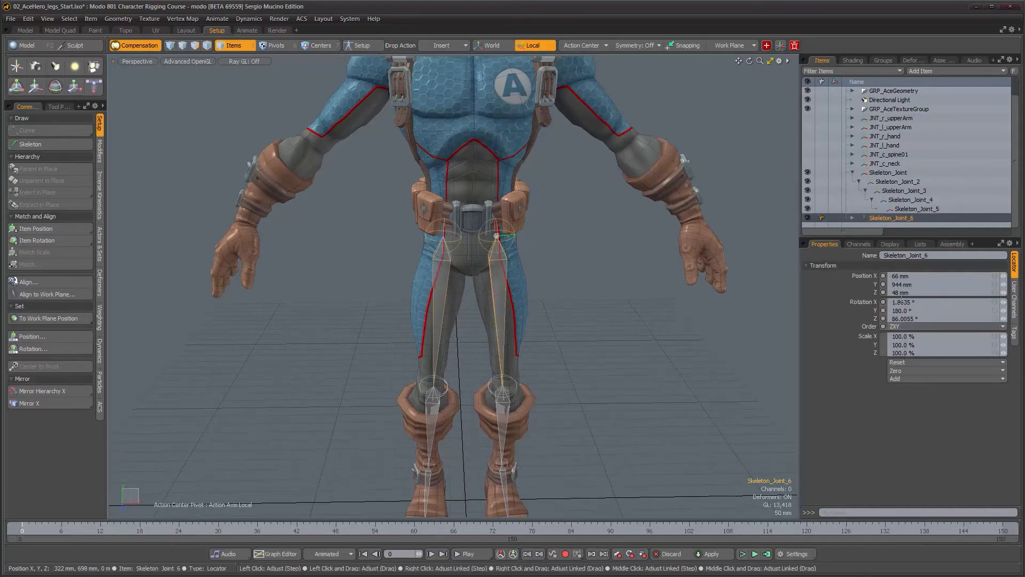
{"action": "left_click_drag", "start_coordinate": [498, 315], "coordinate": [417, 325], "text": "alt"}
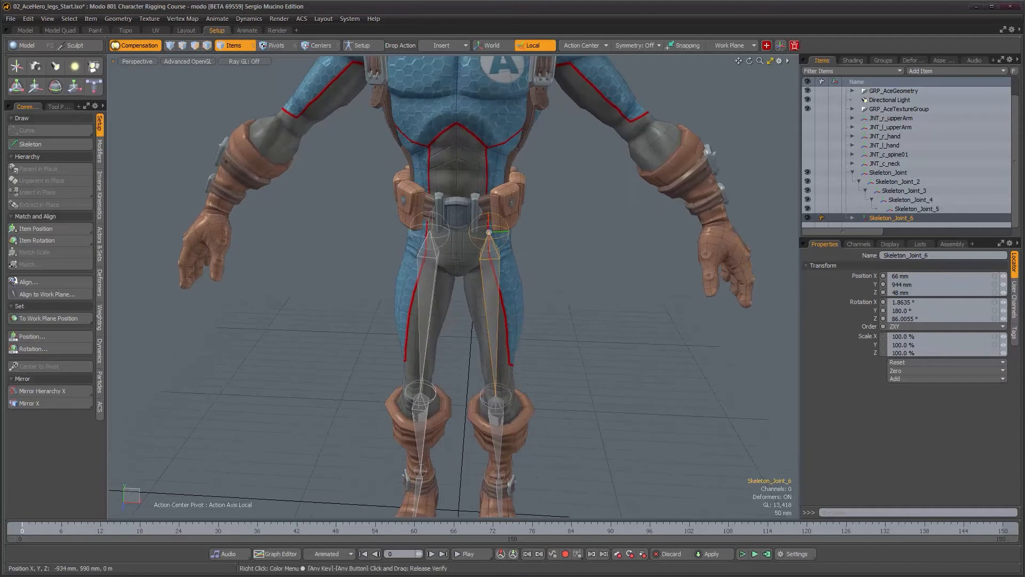
{"action": "left_click_drag", "start_coordinate": [501, 316], "coordinate": [473, 327], "text": "alt"}
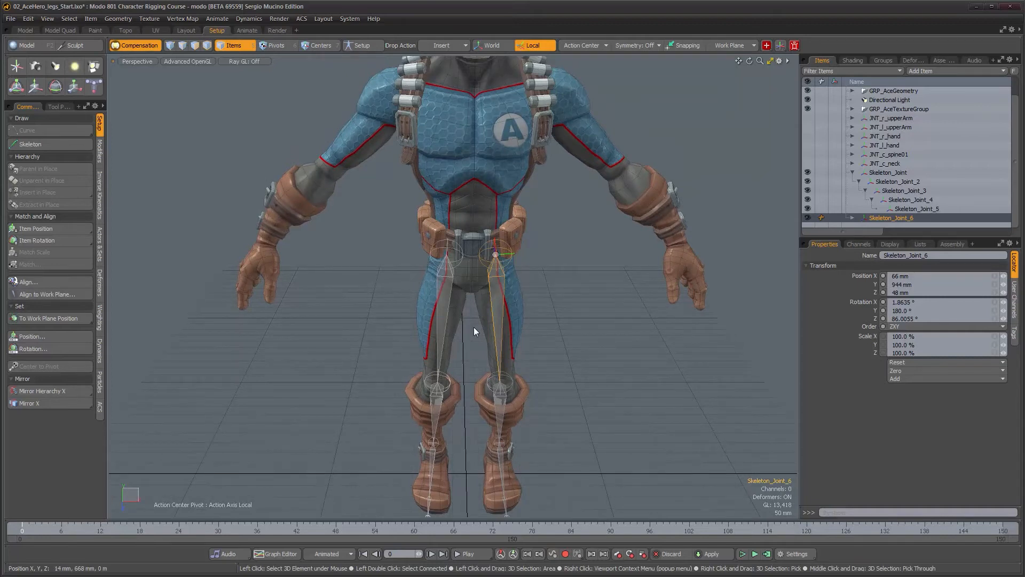
Review the legs from several angles and expand the mirrored leg chain's hierarchy in the item list
{"action": "mouse_move", "coordinate": [512, 319]}
{"action": "left_mouse_down", "text": "alt"}
{"action": "mouse_move", "coordinate": [524, 340]}
{"action": "mouse_move", "coordinate": [521, 303]}
{"action": "left_mouse_up", "text": "alt"}
{"action": "right_click_drag", "start_coordinate": [521, 303], "coordinate": [552, 307], "text": "alt"}
{"action": "middle_click_drag", "start_coordinate": [552, 307], "coordinate": [560, 213], "text": "alt"}
{"action": "right_click_drag", "start_coordinate": [560, 214], "coordinate": [542, 243], "text": "alt"}
{"action": "left_click_drag", "start_coordinate": [539, 261], "coordinate": [528, 255], "text": "alt"}
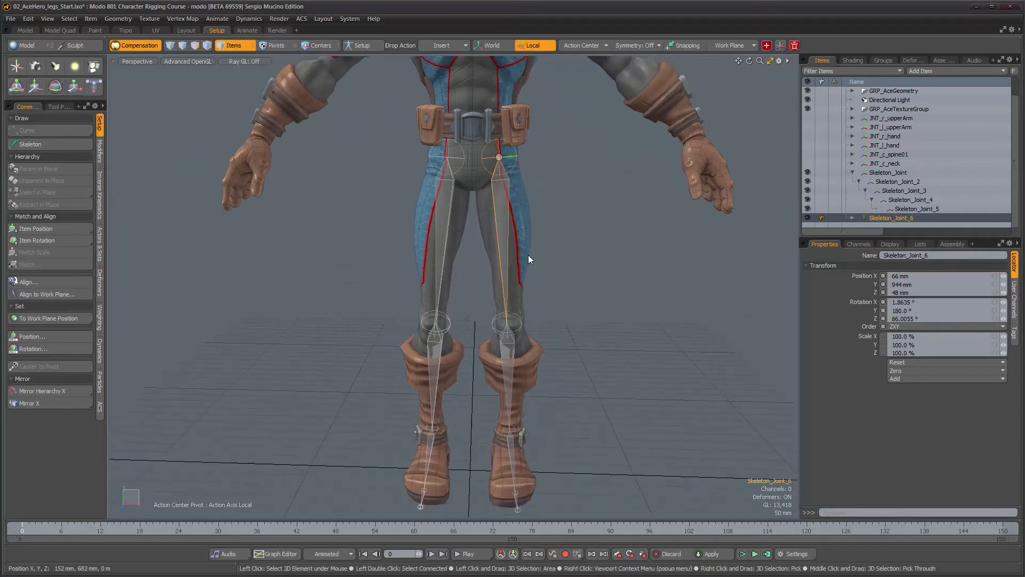
{"action": "middle_click_drag", "start_coordinate": [525, 230], "coordinate": [535, 376], "text": "alt"}
{"action": "left_click_drag", "start_coordinate": [478, 337], "coordinate": [424, 331], "text": "alt"}
{"action": "left_click_drag", "start_coordinate": [466, 240], "coordinate": [461, 227], "text": "alt"}
{"action": "left_click_drag", "start_coordinate": [431, 278], "coordinate": [545, 386], "text": "alt"}
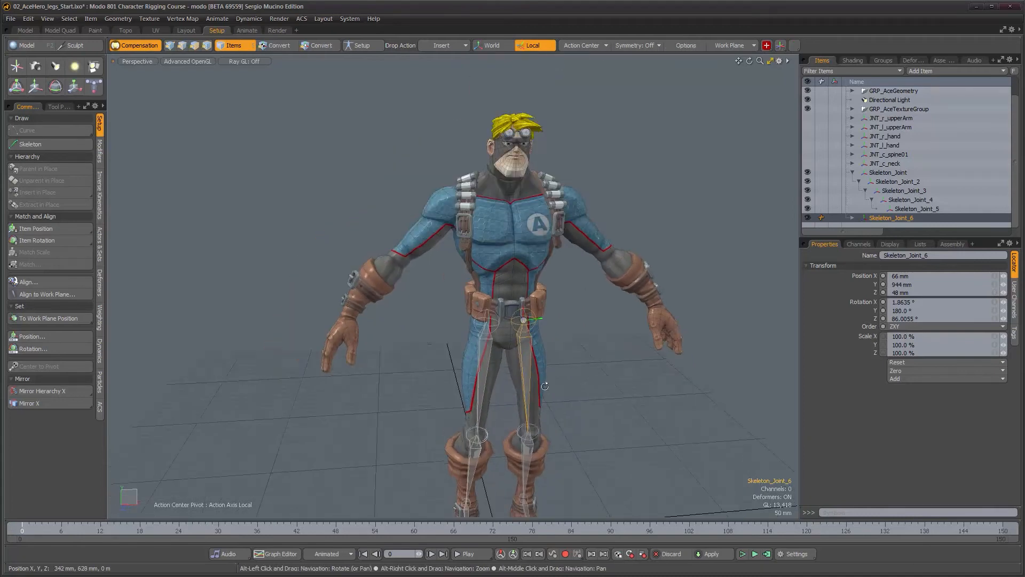
{"action": "middle_click_drag", "start_coordinate": [545, 385], "coordinate": [489, 288], "text": "alt"}
{"action": "right_click_drag", "start_coordinate": [461, 291], "coordinate": [523, 305], "text": "alt"}
{"action": "left_click_drag", "start_coordinate": [524, 304], "coordinate": [540, 314], "text": "alt"}
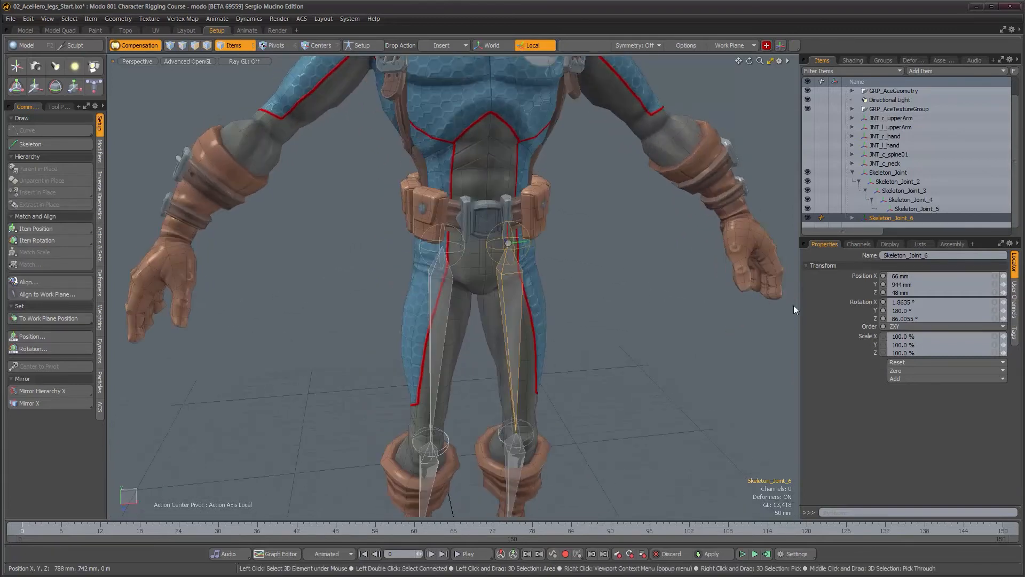
{"action": "left_click", "coordinate": [852, 217]}
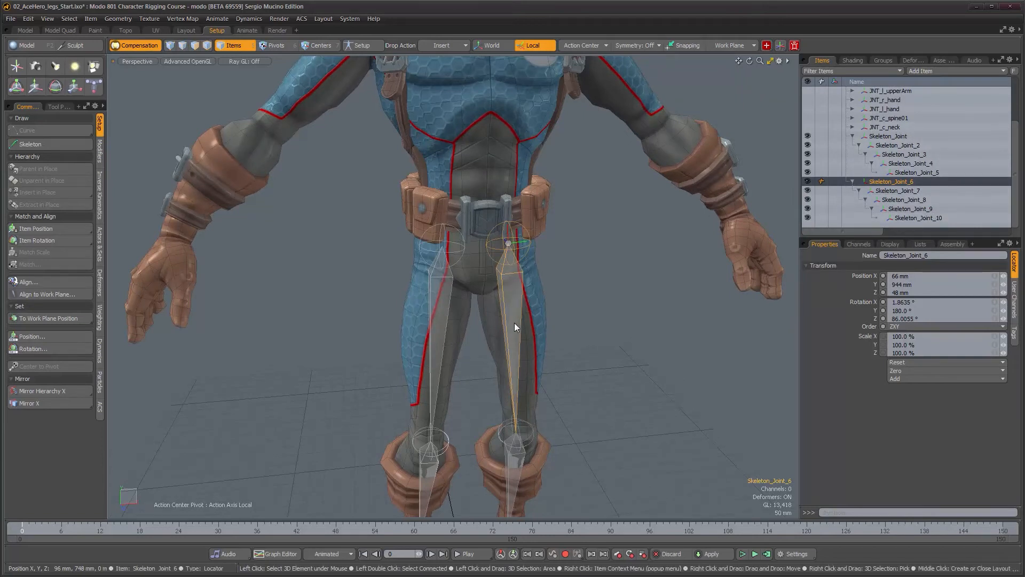
{"action": "left_click_drag", "start_coordinate": [517, 342], "coordinate": [499, 341], "text": "alt"}
{"action": "scroll", "coordinate": [489, 344], "scroll_direction": "down", "scroll_amount": 4}
{"action": "scroll", "coordinate": [491, 334], "scroll_direction": "up", "scroll_amount": 5}
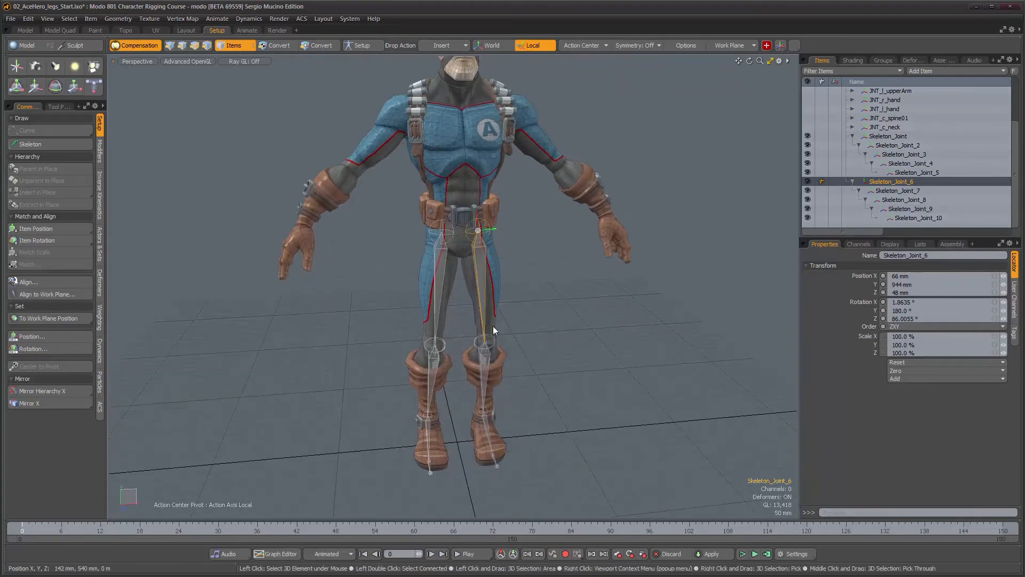
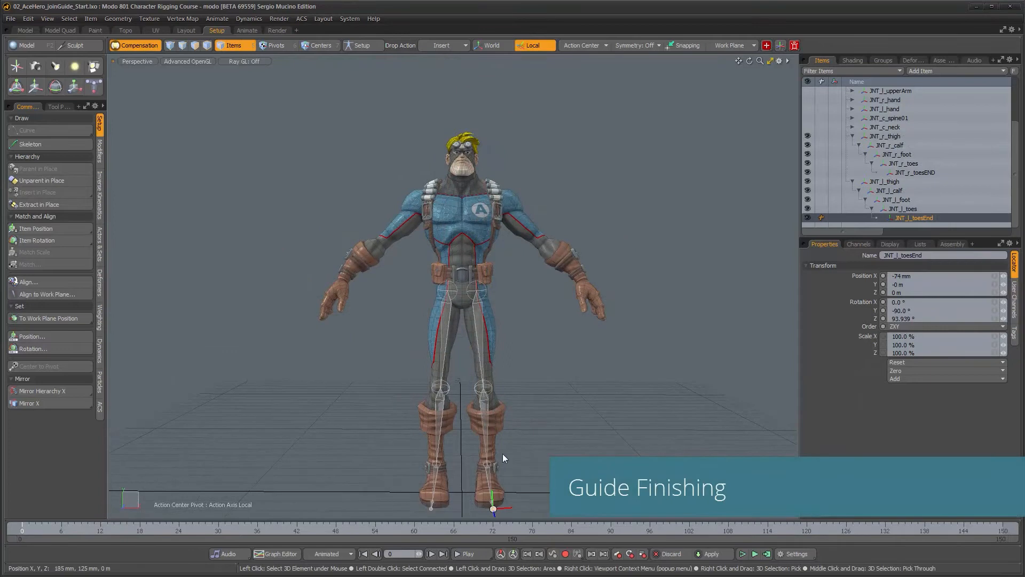
Add a new locator at the origin and move it up to hip height, about 936 mm
{"action": "left_click_drag", "start_coordinate": [475, 343], "coordinate": [502, 337], "text": "alt"}
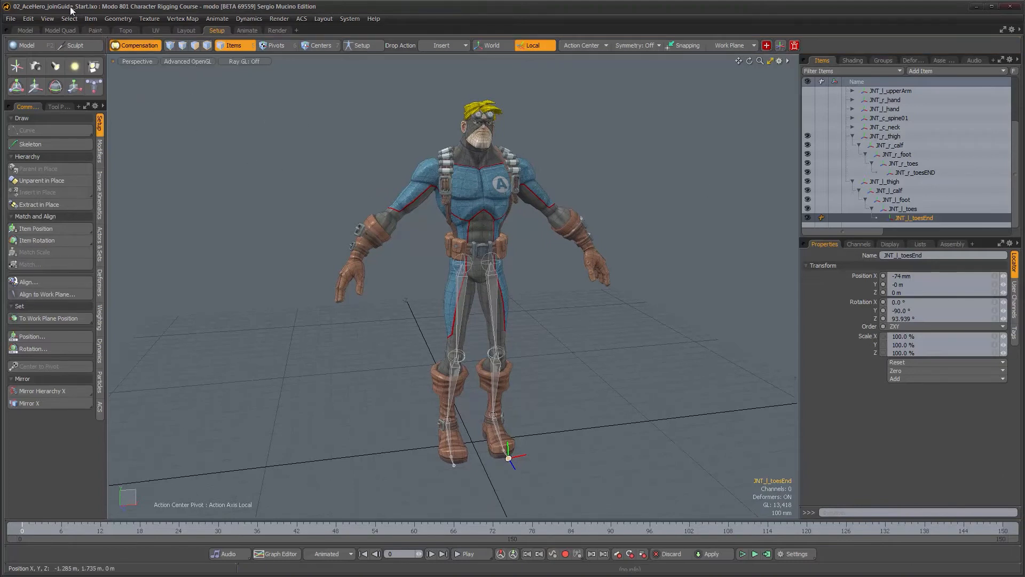
{"action": "left_click_drag", "start_coordinate": [538, 325], "coordinate": [524, 300], "text": "alt"}
{"action": "scroll", "coordinate": [525, 299], "scroll_direction": "up", "scroll_amount": 3}
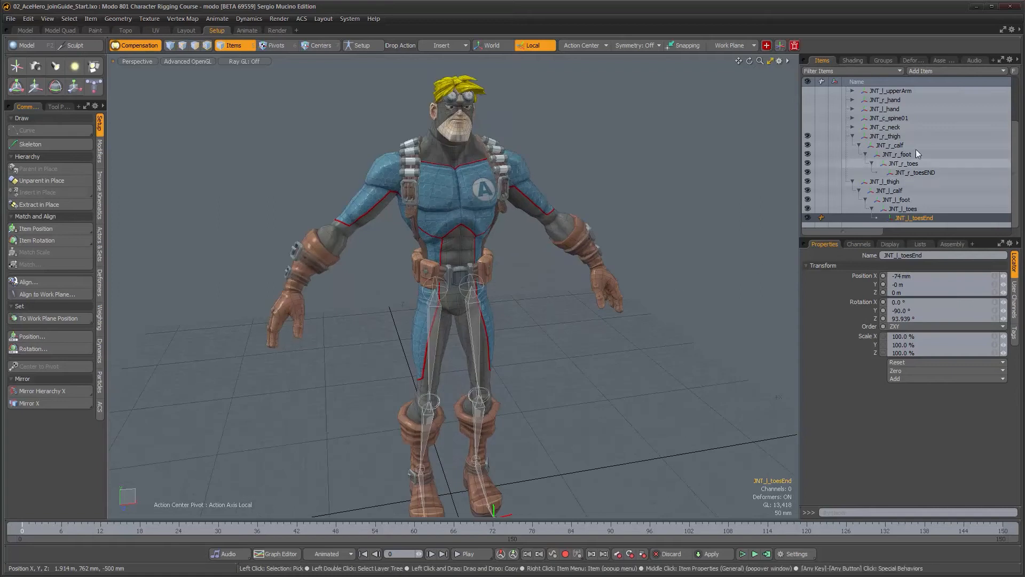
{"action": "scroll", "coordinate": [946, 145], "scroll_direction": "up", "scroll_amount": 3}
{"action": "left_click_drag", "start_coordinate": [808, 136], "coordinate": [806, 181]}
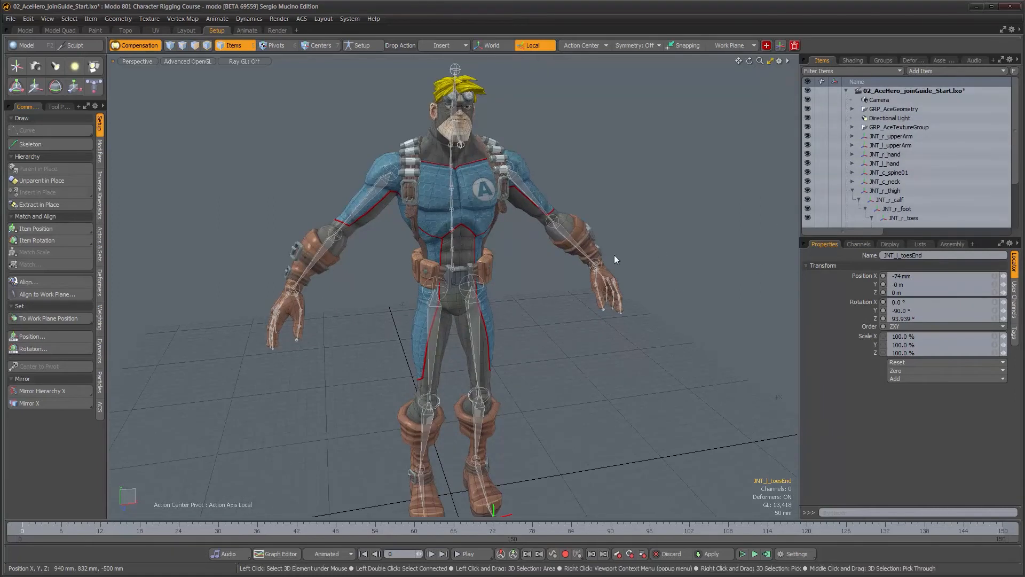
{"action": "left_click_drag", "start_coordinate": [614, 254], "coordinate": [519, 316], "text": "alt"}
{"action": "right_click_drag", "start_coordinate": [436, 277], "coordinate": [498, 263], "text": "alt"}
{"action": "left_click_drag", "start_coordinate": [497, 264], "coordinate": [488, 293], "text": "alt"}
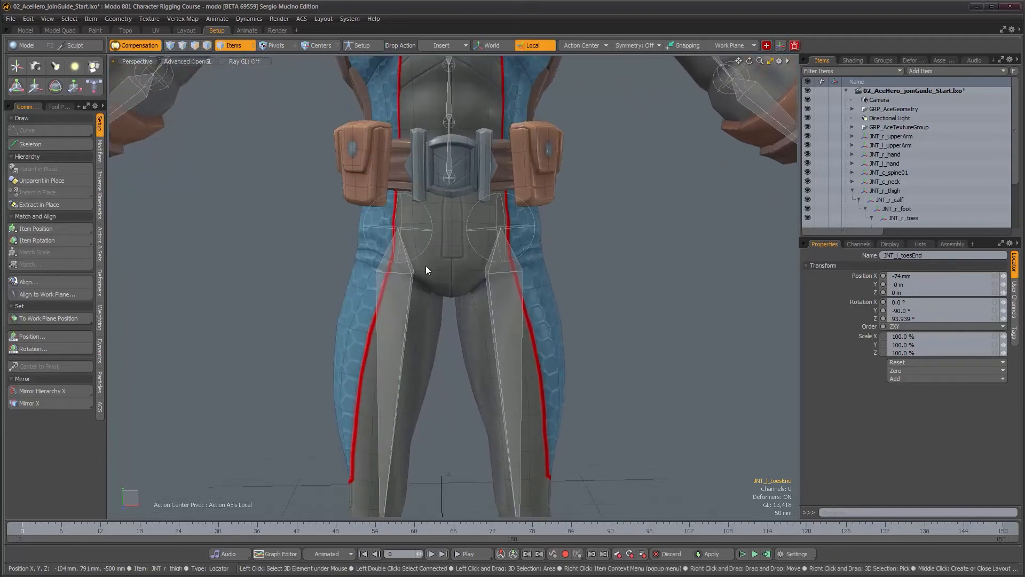
{"action": "right_click_drag", "start_coordinate": [471, 249], "coordinate": [469, 297], "text": "alt"}
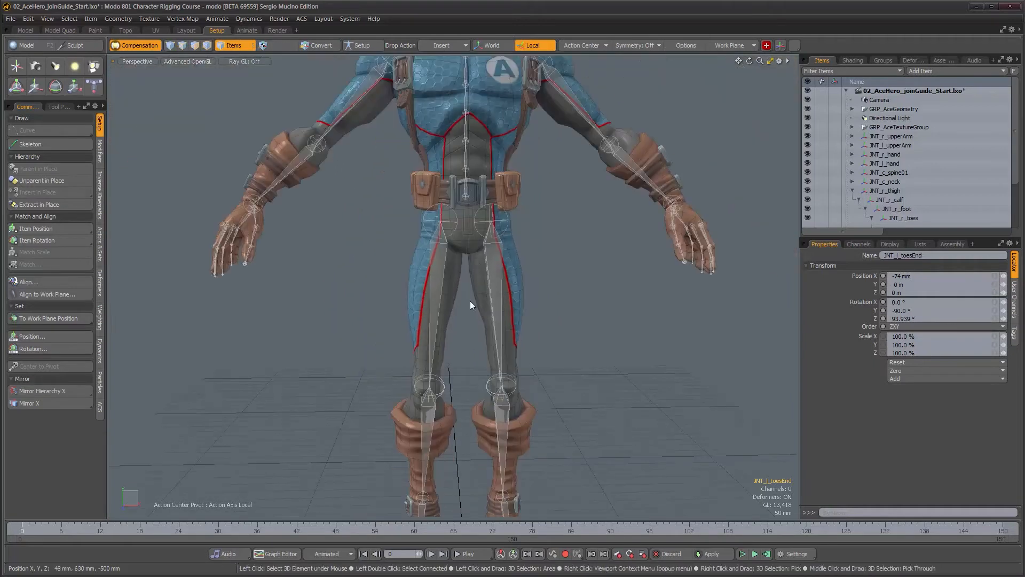
{"action": "key", "text": "shift+n"}
{"action": "key", "text": "a"}
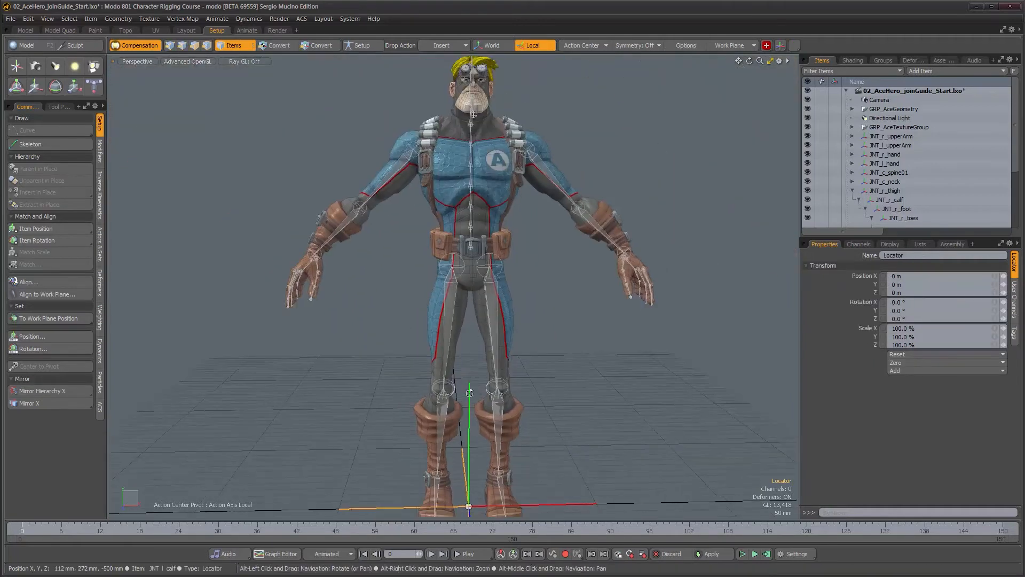
{"action": "key", "text": "y"}
{"action": "left_click_drag", "start_coordinate": [463, 445], "coordinate": [463, 223]}
{"action": "left_click_drag", "start_coordinate": [464, 261], "coordinate": [465, 242]}
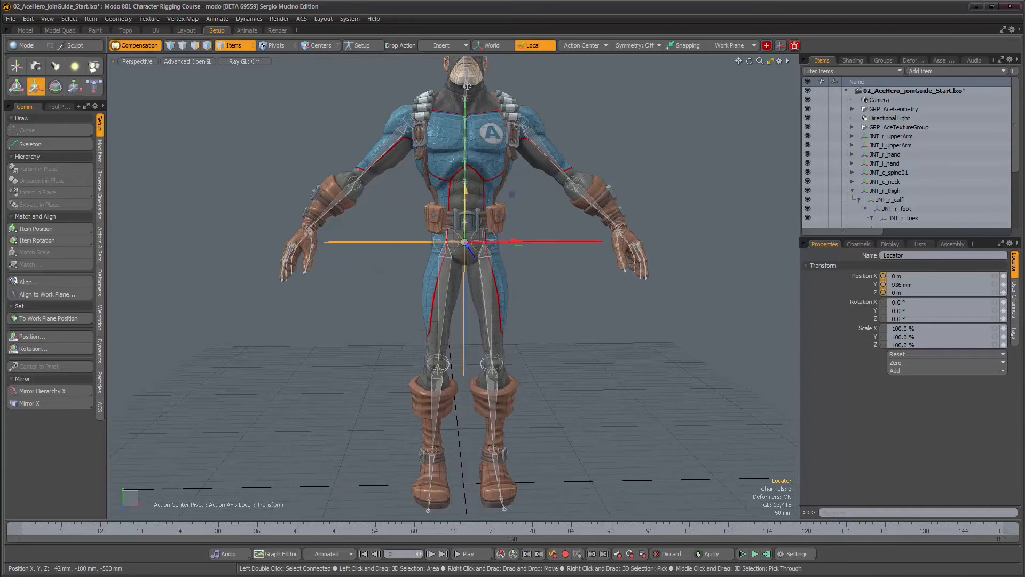
From front and side views, refine the locator's position to about 943.5 mm high and 47.5 mm forward
{"action": "scroll", "coordinate": [467, 241], "scroll_direction": "up", "scroll_amount": 5}
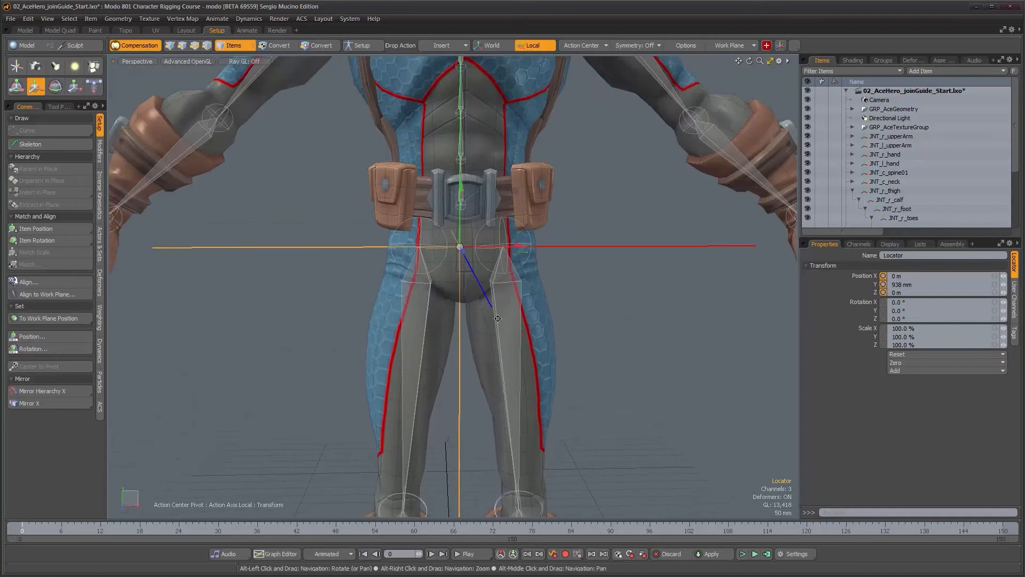
{"action": "key", "text": "ctrl+space"}
{"action": "left_click", "coordinate": [521, 336]}
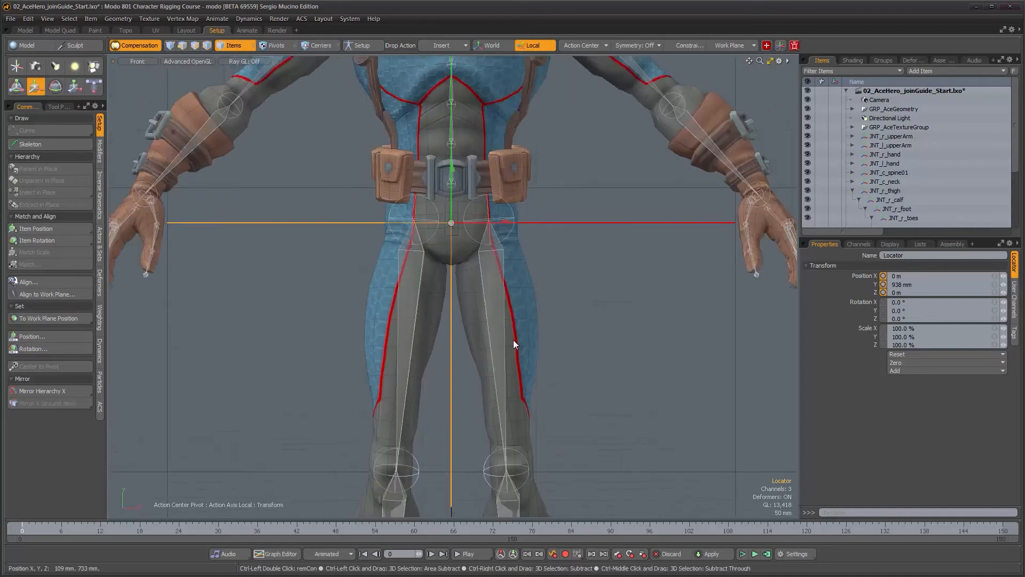
{"action": "right_click_drag", "start_coordinate": [473, 265], "coordinate": [529, 257], "text": "alt"}
{"action": "middle_click_drag", "start_coordinate": [529, 256], "coordinate": [528, 289], "text": "alt"}
{"action": "left_click_drag", "start_coordinate": [450, 179], "coordinate": [454, 144]}
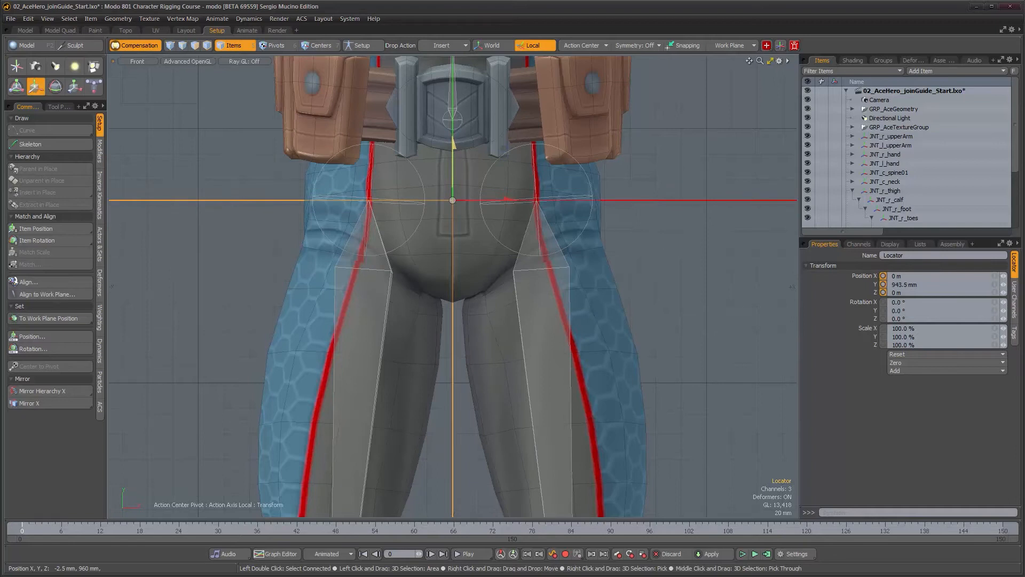
{"action": "key", "text": "ctrl+space"}
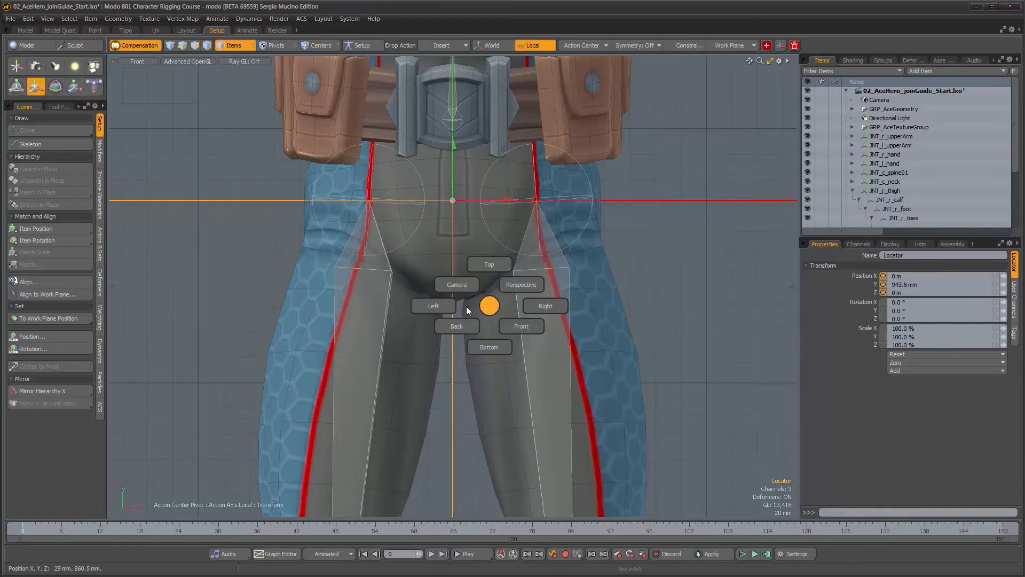
{"action": "left_click", "coordinate": [434, 306]}
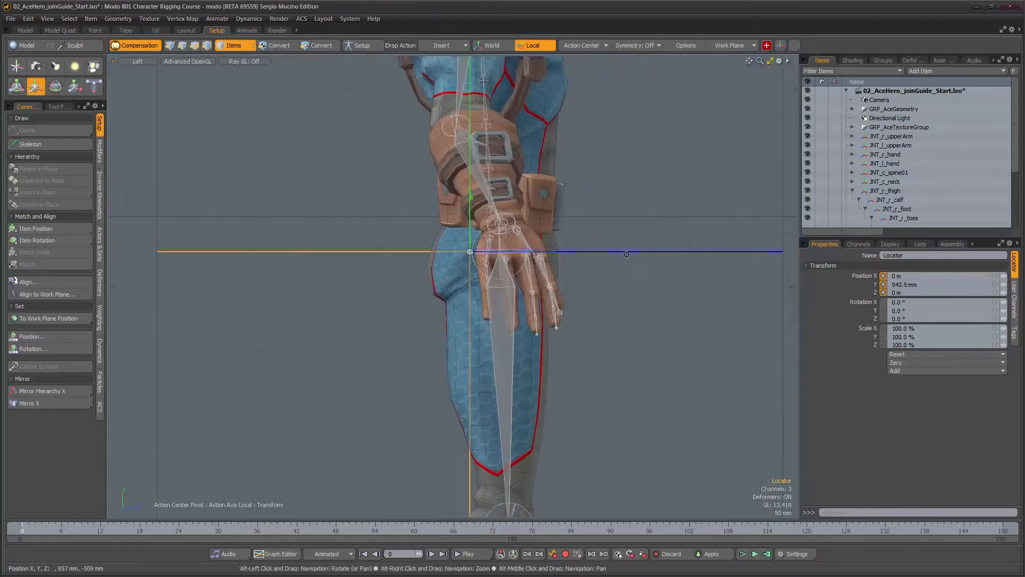
{"action": "scroll", "coordinate": [457, 214], "scroll_direction": "up", "scroll_amount": 5}
{"action": "left_click_drag", "start_coordinate": [552, 281], "coordinate": [558, 282]}
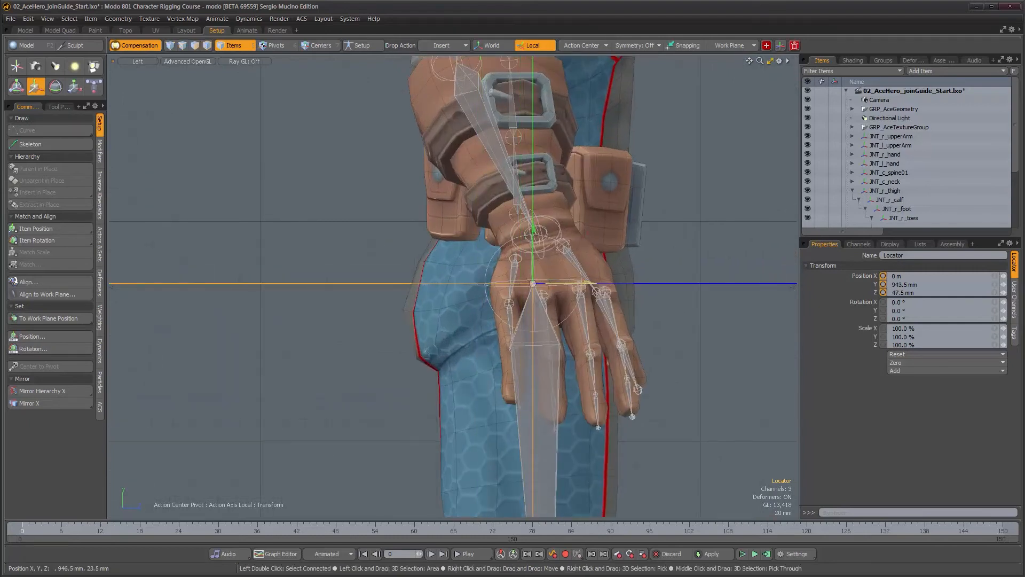
Rename the locator JNT_c_hip
{"action": "key", "text": "ctrl+space"}
{"action": "left_click", "coordinate": [604, 312]}
{"action": "mouse_move", "coordinate": [566, 320]}
{"action": "right_mouse_down", "text": "alt"}
{"action": "mouse_move", "coordinate": [564, 343]}
{"action": "mouse_move", "coordinate": [565, 325]}
{"action": "right_mouse_up", "text": "alt"}
{"action": "scroll", "coordinate": [911, 188], "scroll_direction": "down", "scroll_amount": 2}
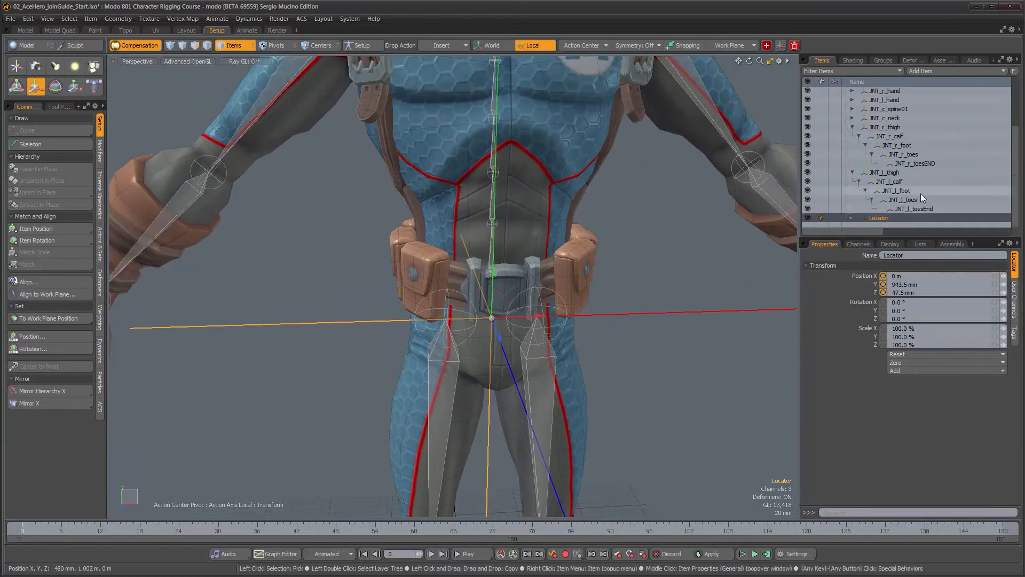
{"action": "double_click", "coordinate": [905, 217]}
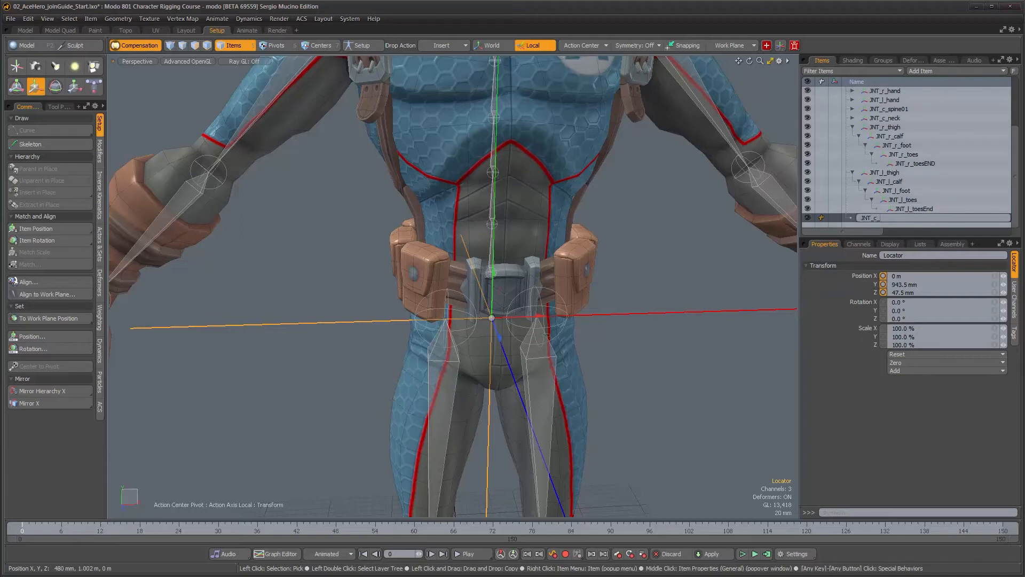
{"action": "type", "text": "JNT_c_hip"}
{"action": "key", "text": "Return"}
Give the hip locator a custom sphere shape in its display settings
{"action": "left_click_drag", "start_coordinate": [582, 244], "coordinate": [545, 244], "text": "alt"}
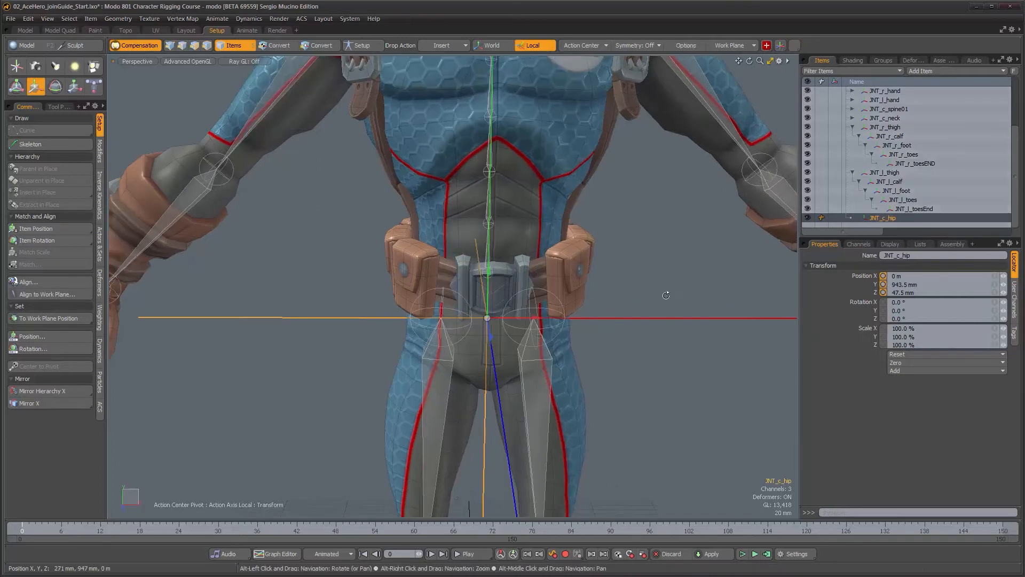
{"action": "left_click_drag", "start_coordinate": [666, 294], "coordinate": [666, 277], "text": "alt"}
{"action": "left_click", "coordinate": [888, 244]}
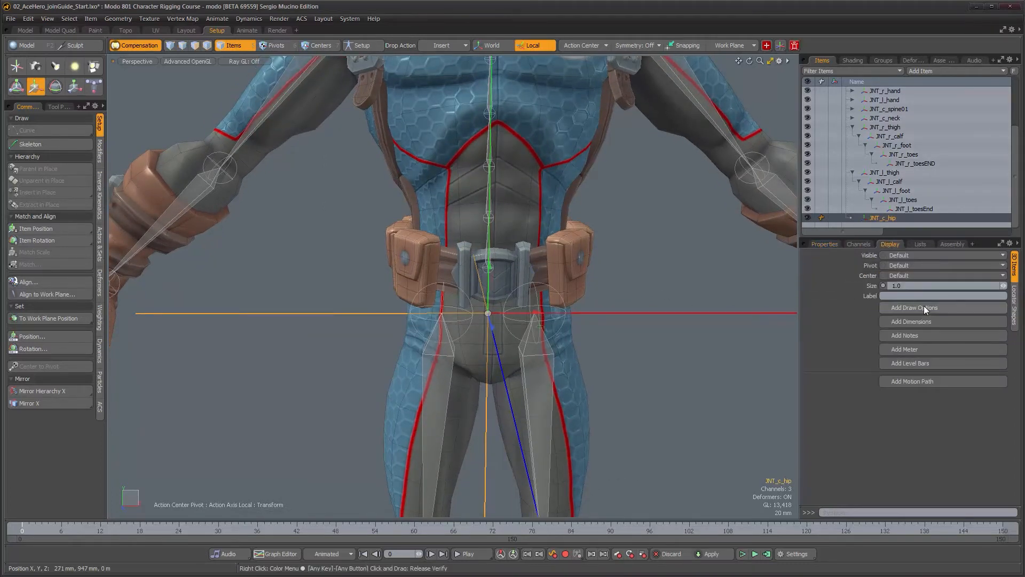
{"action": "left_click", "coordinate": [1016, 324]}
{"action": "left_click", "coordinate": [902, 285]}
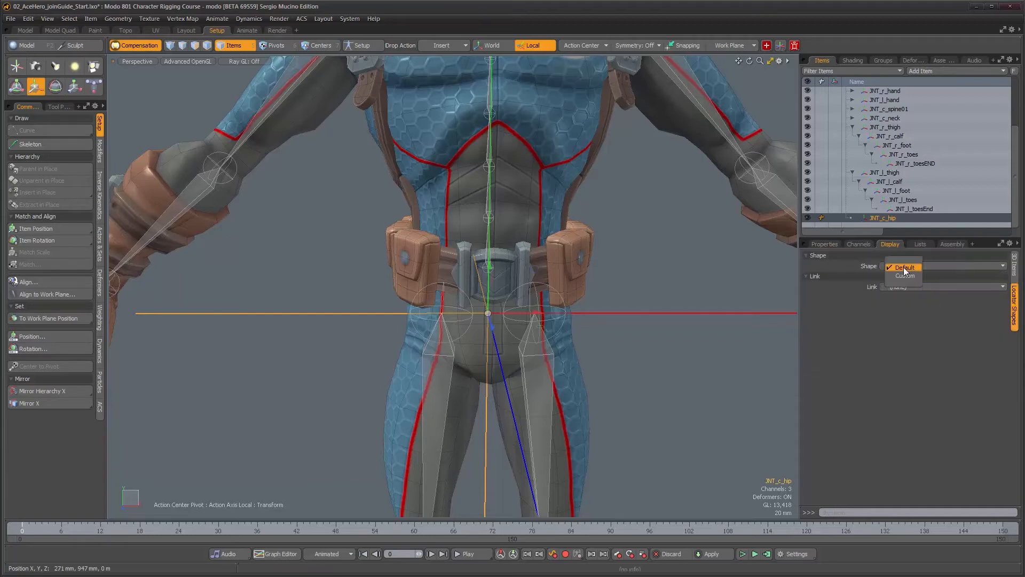
{"action": "left_click", "coordinate": [904, 277]}
{"action": "left_click", "coordinate": [913, 301]}
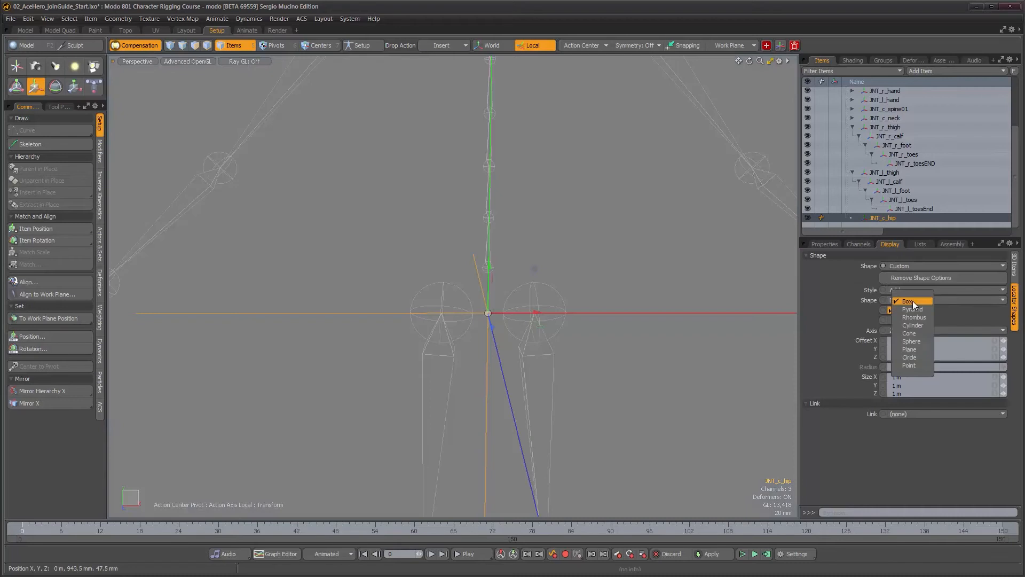
{"action": "left_click", "coordinate": [917, 341]}
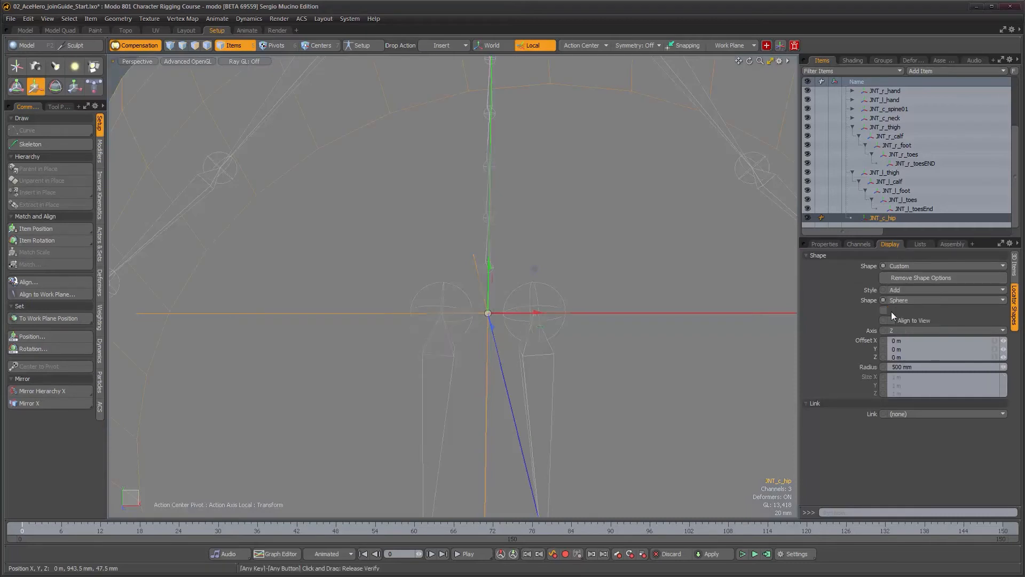
Set the locator shape style to Replace and adjust the sphere radius to about 57 mm
{"action": "left_click", "coordinate": [909, 291]}
{"action": "left_click", "coordinate": [912, 299]}
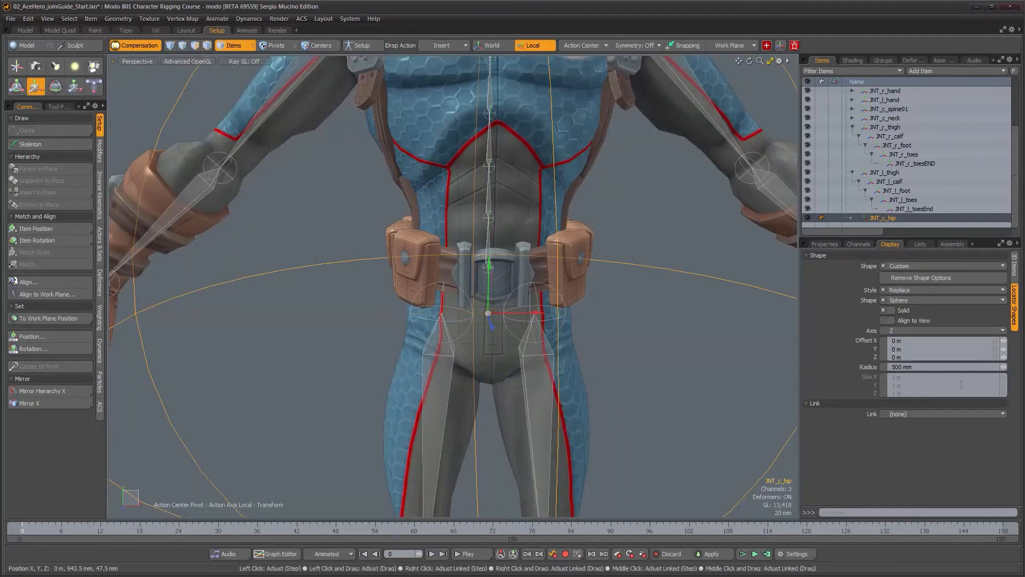
{"action": "left_click_drag", "start_coordinate": [1004, 367], "coordinate": [956, 367]}
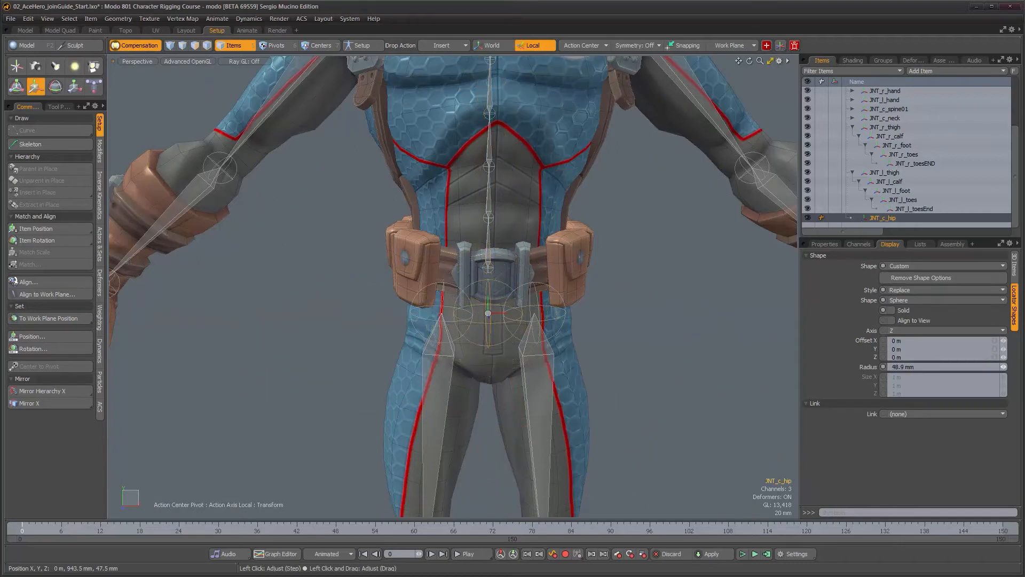
{"action": "left_click_drag", "start_coordinate": [671, 336], "coordinate": [665, 306], "text": "alt"}
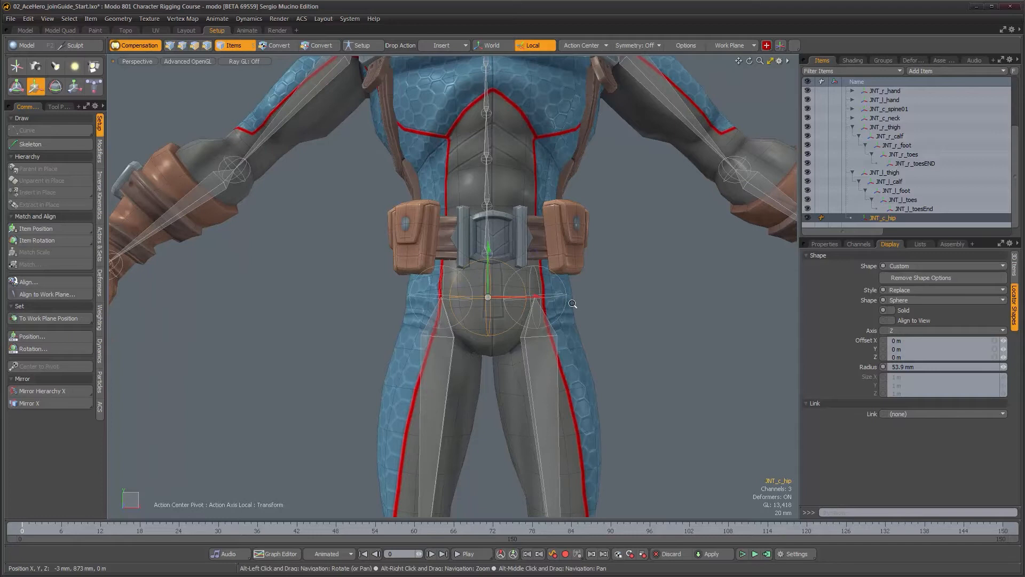
{"action": "left_click_drag", "start_coordinate": [572, 301], "coordinate": [638, 313], "text": "ctrl+alt"}
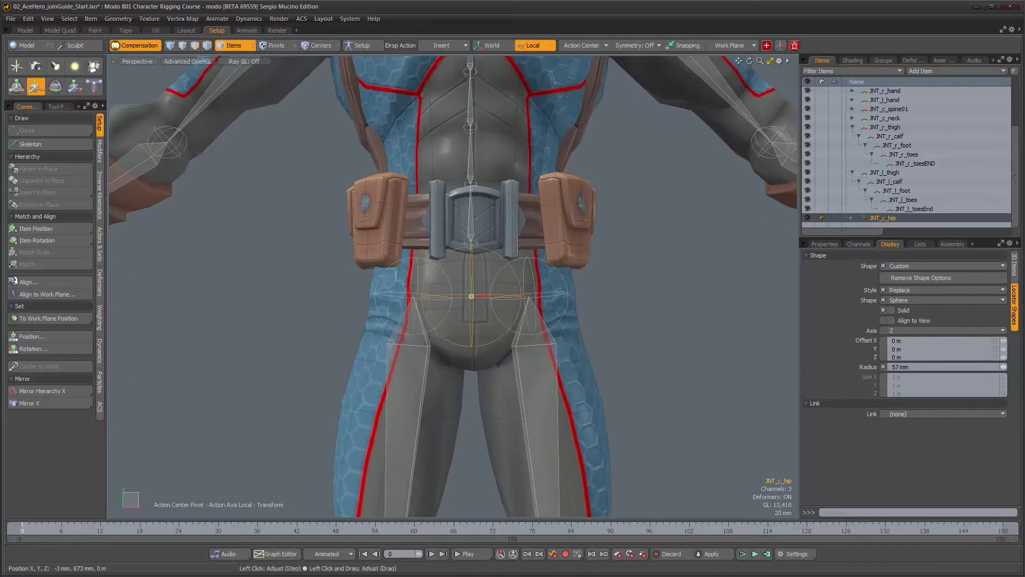
{"action": "scroll", "coordinate": [484, 350], "scroll_direction": "down", "scroll_amount": 6}
{"action": "left_click_drag", "start_coordinate": [535, 366], "coordinate": [507, 370], "text": "alt"}
{"action": "right_click_drag", "start_coordinate": [508, 370], "coordinate": [553, 373], "text": "alt"}
Parent both thigh joints under JNT_c_hip in place
{"action": "left_click", "coordinate": [549, 371]}
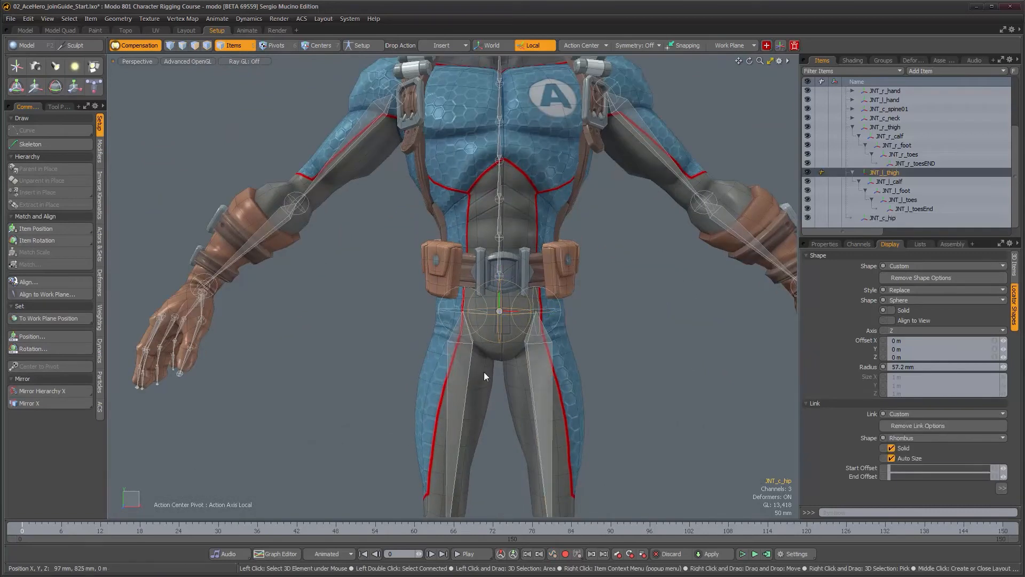
{"action": "left_click", "coordinate": [470, 376], "text": "shift"}
{"action": "scroll", "coordinate": [483, 378], "scroll_direction": "up", "scroll_amount": 3}
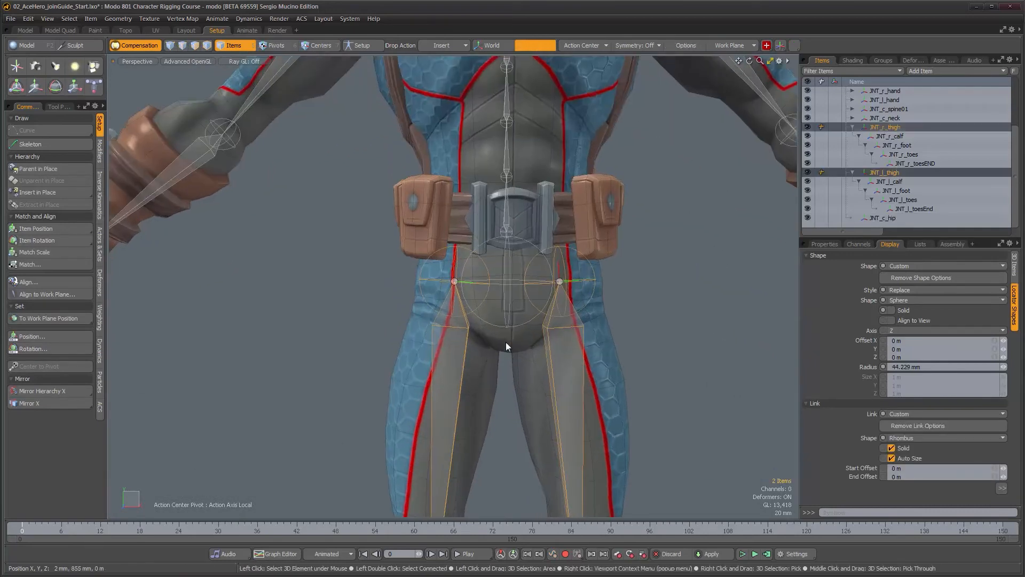
{"action": "left_click", "coordinate": [504, 328], "text": "shift"}
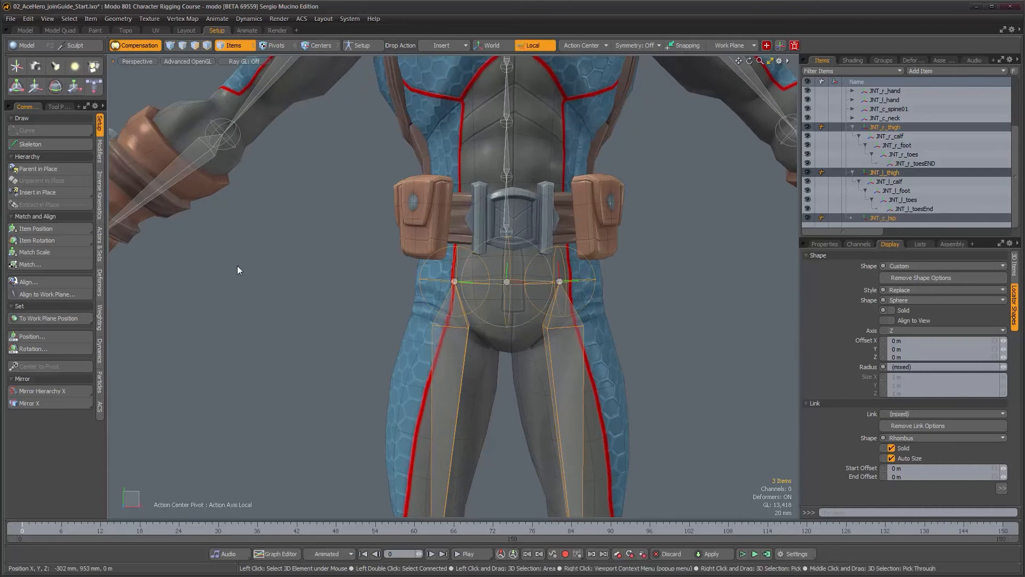
{"action": "left_click", "coordinate": [69, 169]}
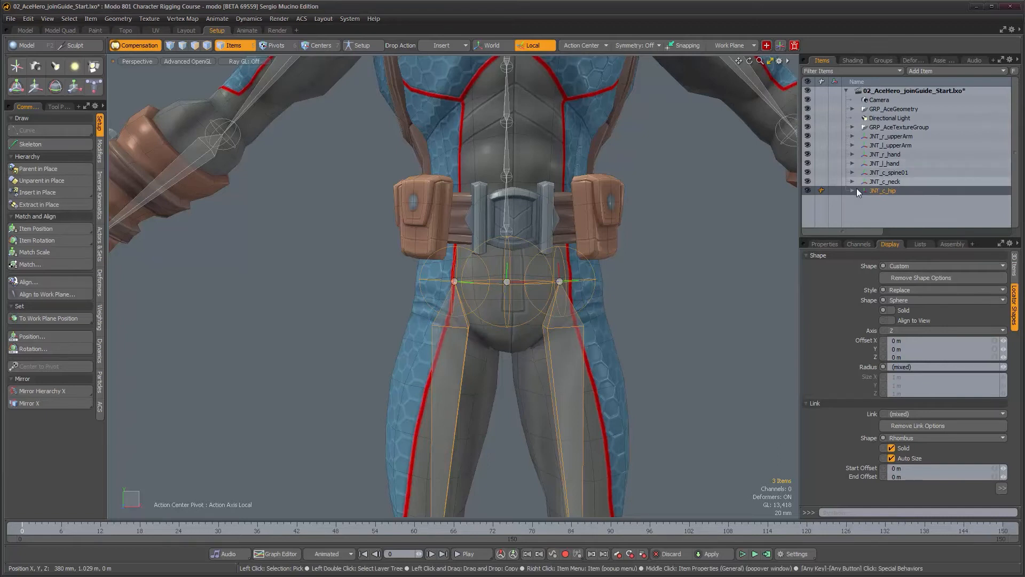
{"action": "left_click", "coordinate": [853, 191]}
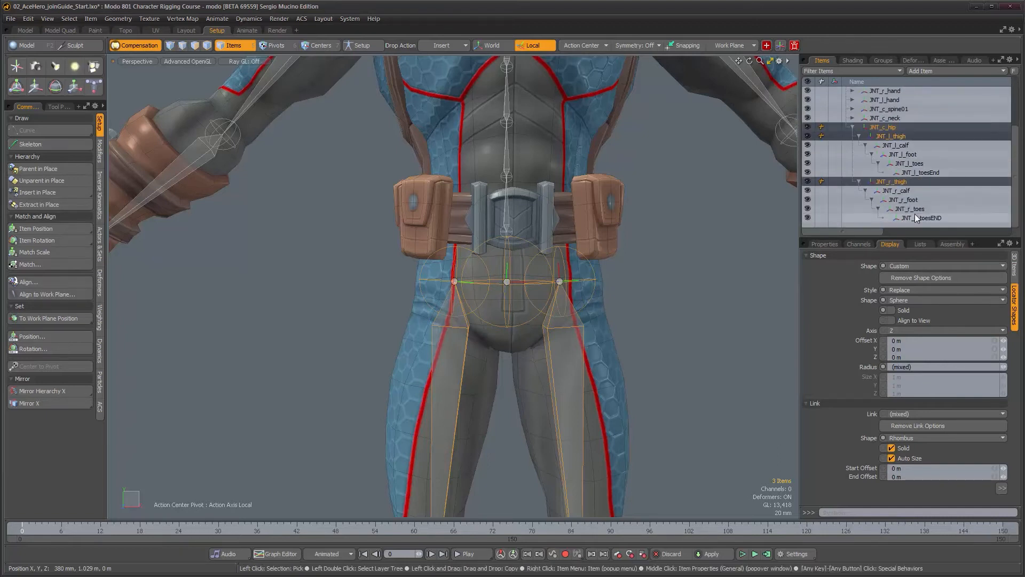
Inspect the hip, leg and spine joints inside the body from several angles
{"action": "scroll", "coordinate": [918, 200], "scroll_direction": "up", "scroll_amount": 3}
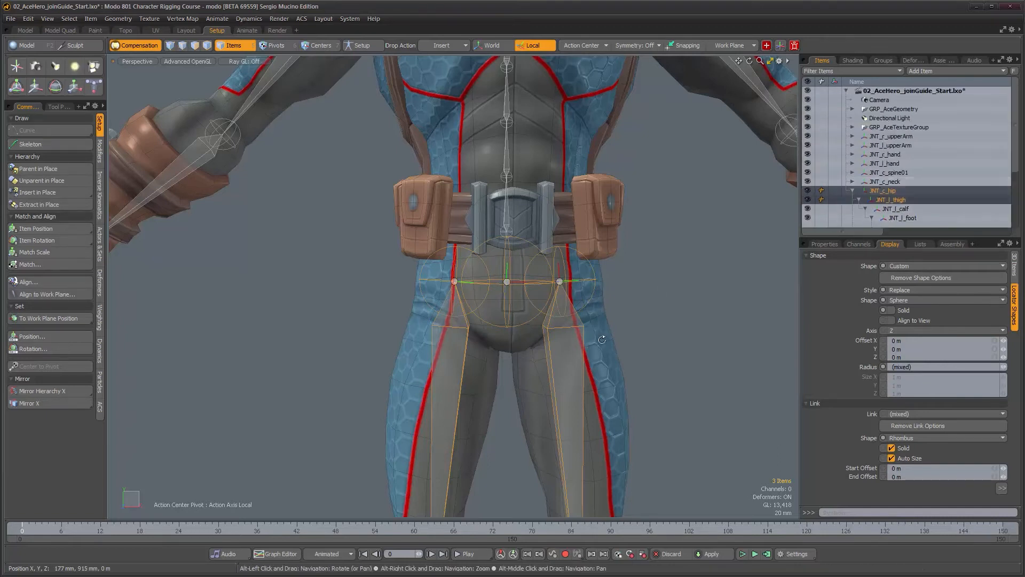
{"action": "right_click_drag", "start_coordinate": [602, 340], "coordinate": [571, 428], "text": "alt"}
{"action": "middle_click_drag", "start_coordinate": [567, 496], "coordinate": [562, 249], "text": "alt"}
{"action": "left_click_drag", "start_coordinate": [573, 315], "coordinate": [545, 370], "text": "alt"}
{"action": "middle_click_drag", "start_coordinate": [566, 246], "coordinate": [571, 350], "text": "alt"}
{"action": "mouse_move", "coordinate": [574, 350]}
{"action": "left_mouse_down", "text": "alt"}
{"action": "mouse_move", "coordinate": [597, 348]}
{"action": "mouse_move", "coordinate": [572, 349]}
{"action": "left_mouse_up", "text": "alt"}
{"action": "right_click_drag", "start_coordinate": [572, 348], "coordinate": [564, 347], "text": "alt"}
{"action": "middle_click_drag", "start_coordinate": [566, 310], "coordinate": [557, 366], "text": "alt"}
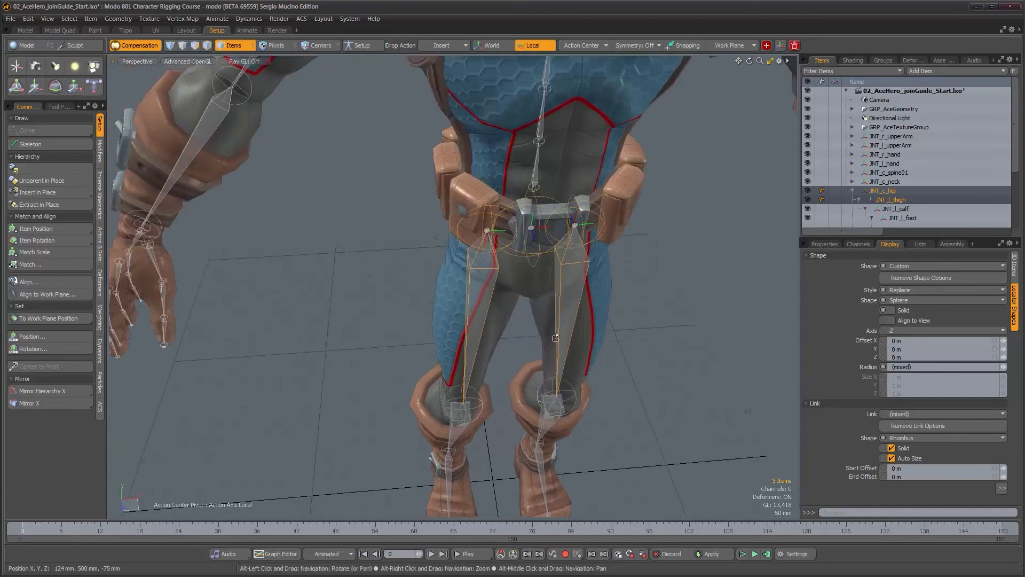
{"action": "left_click_drag", "start_coordinate": [555, 338], "coordinate": [549, 309], "text": "alt"}
{"action": "middle_click_drag", "start_coordinate": [534, 225], "coordinate": [495, 391], "text": "alt"}
{"action": "left_click_drag", "start_coordinate": [502, 301], "coordinate": [495, 209], "text": "alt"}
{"action": "middle_click_drag", "start_coordinate": [489, 139], "coordinate": [462, 292], "text": "alt"}
{"action": "left_click_drag", "start_coordinate": [468, 313], "coordinate": [472, 333], "text": "alt"}
{"action": "middle_click_drag", "start_coordinate": [422, 350], "coordinate": [441, 289], "text": "alt"}
{"action": "mouse_move", "coordinate": [420, 288]}
{"action": "right_mouse_down", "text": "alt"}
{"action": "mouse_move", "coordinate": [481, 289]}
{"action": "mouse_move", "coordinate": [407, 291]}
{"action": "right_mouse_up", "text": "alt"}
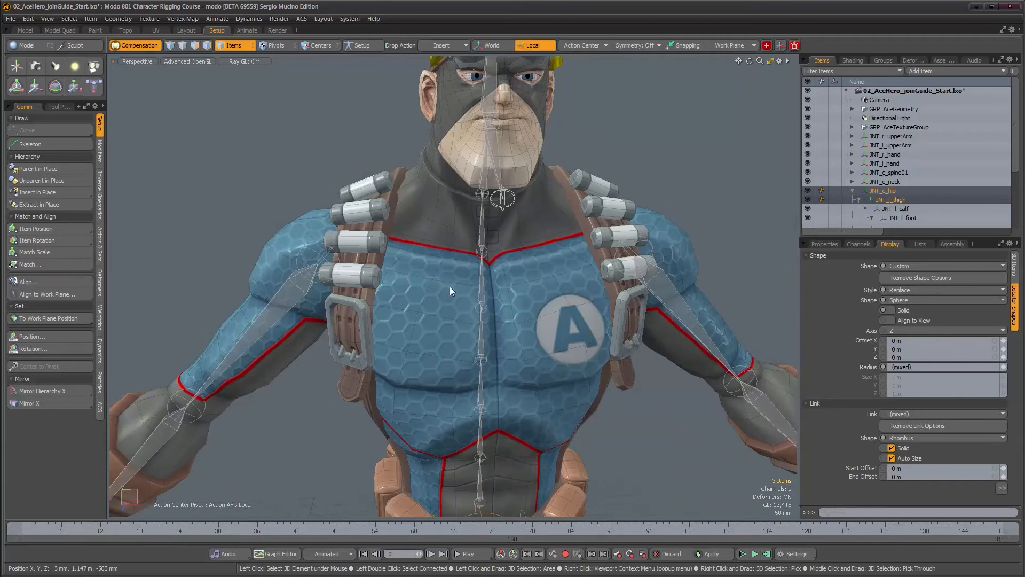
{"action": "left_click_drag", "start_coordinate": [450, 288], "coordinate": [456, 259], "text": "alt"}
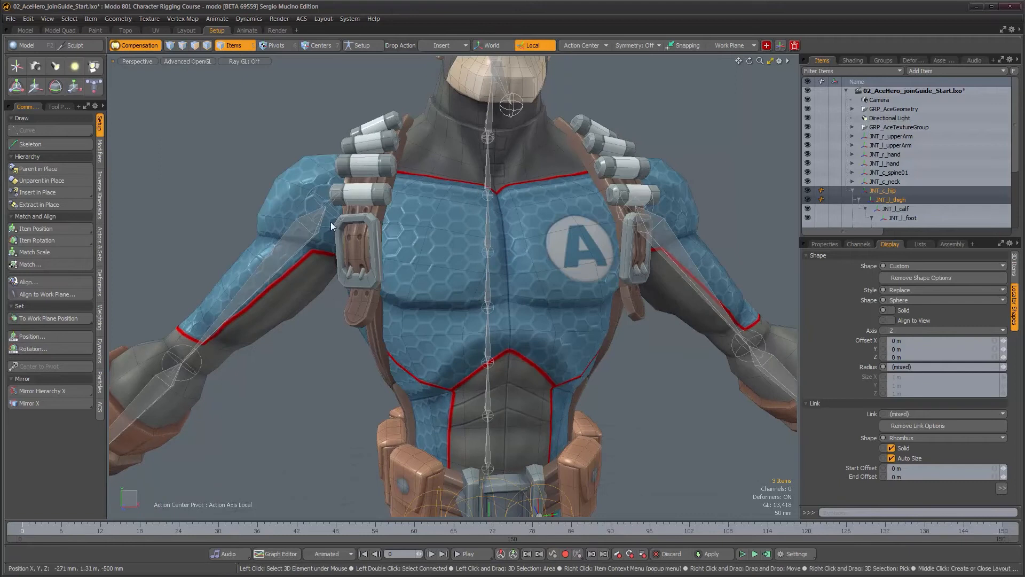
{"action": "left_click_drag", "start_coordinate": [331, 226], "coordinate": [397, 248], "text": "alt"}
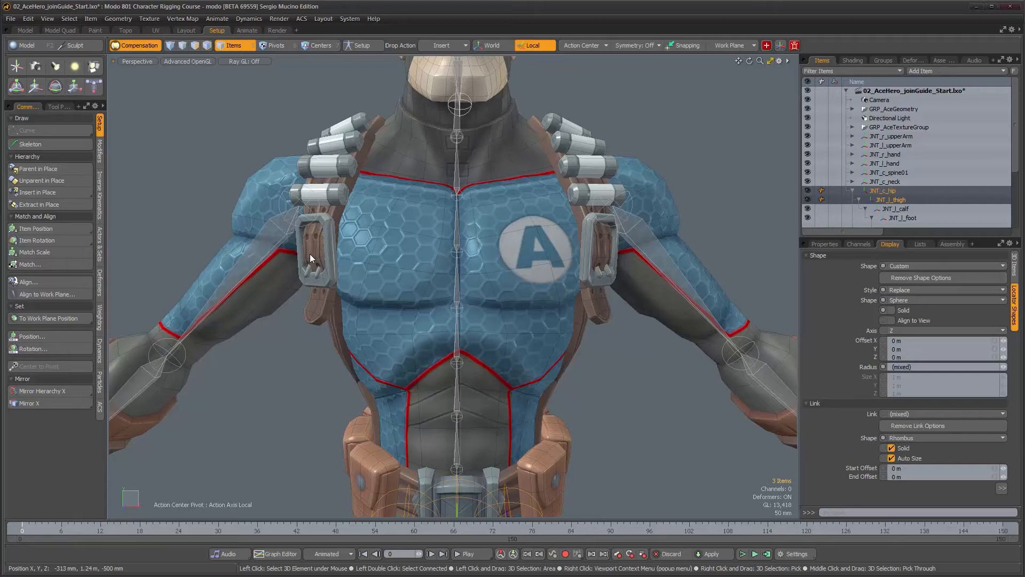
{"action": "left_click_drag", "start_coordinate": [310, 254], "coordinate": [451, 268], "text": "alt"}
{"action": "key", "text": "ctrl+space"}
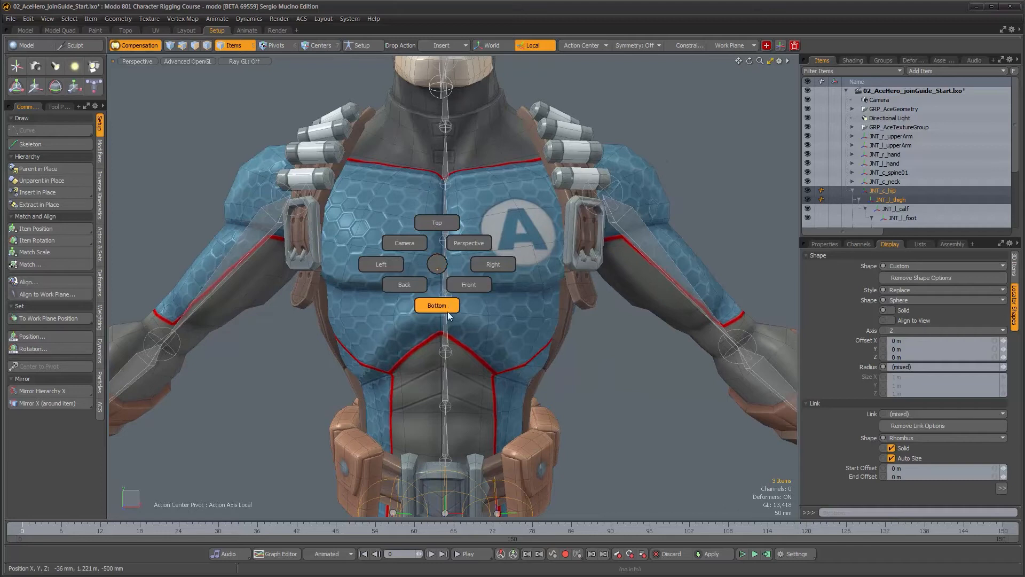
Switch to the front view and examine the spine joints around the collar area
{"action": "left_click", "coordinate": [467, 292]}
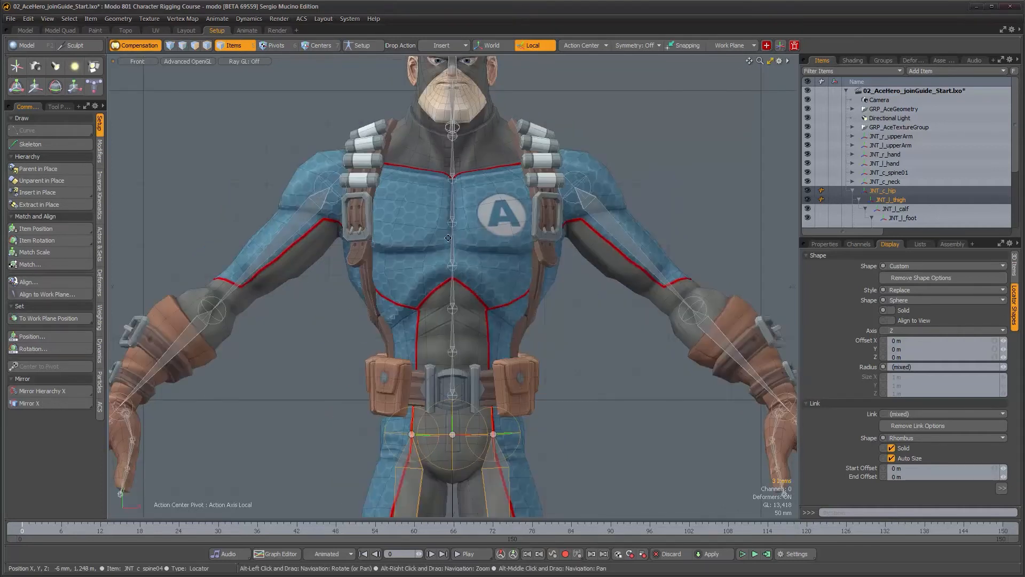
{"action": "left_click_drag", "start_coordinate": [425, 215], "coordinate": [429, 309], "text": "alt"}
{"action": "right_click_drag", "start_coordinate": [430, 308], "coordinate": [540, 333], "text": "alt"}
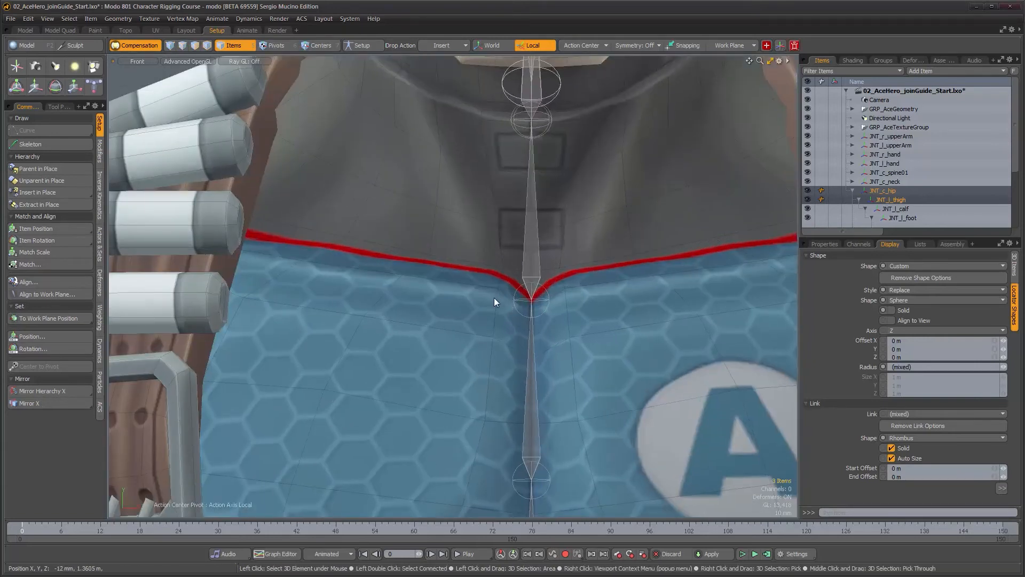
{"action": "scroll", "coordinate": [494, 297], "scroll_direction": "down", "scroll_amount": 2, "text": "alt"}
{"action": "left_click_drag", "start_coordinate": [496, 297], "coordinate": [578, 304], "text": "alt"}
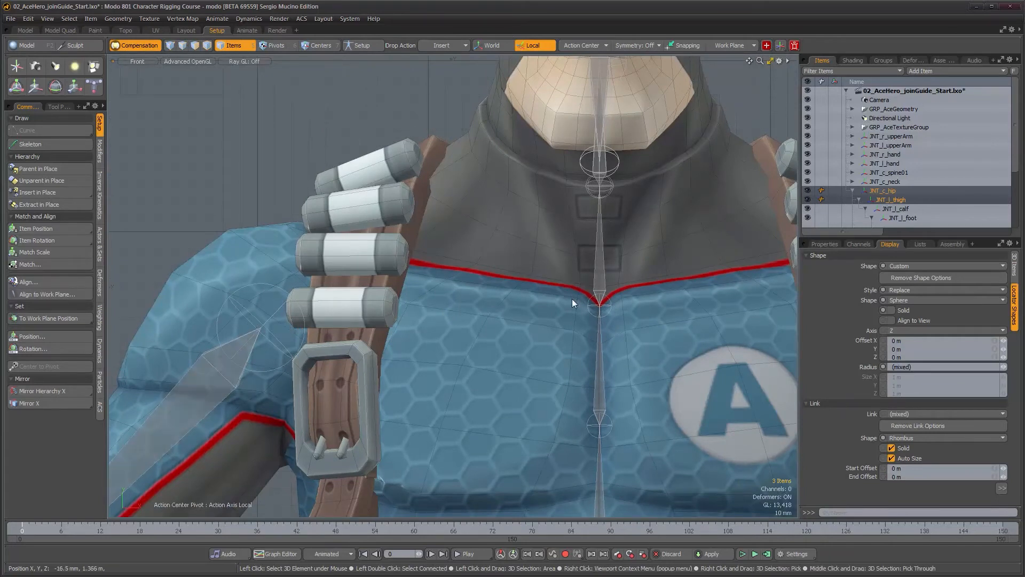
{"action": "scroll", "coordinate": [354, 319], "scroll_direction": "down", "scroll_amount": 2, "text": "alt"}
{"action": "left_click_drag", "start_coordinate": [361, 321], "coordinate": [348, 214], "text": "alt"}
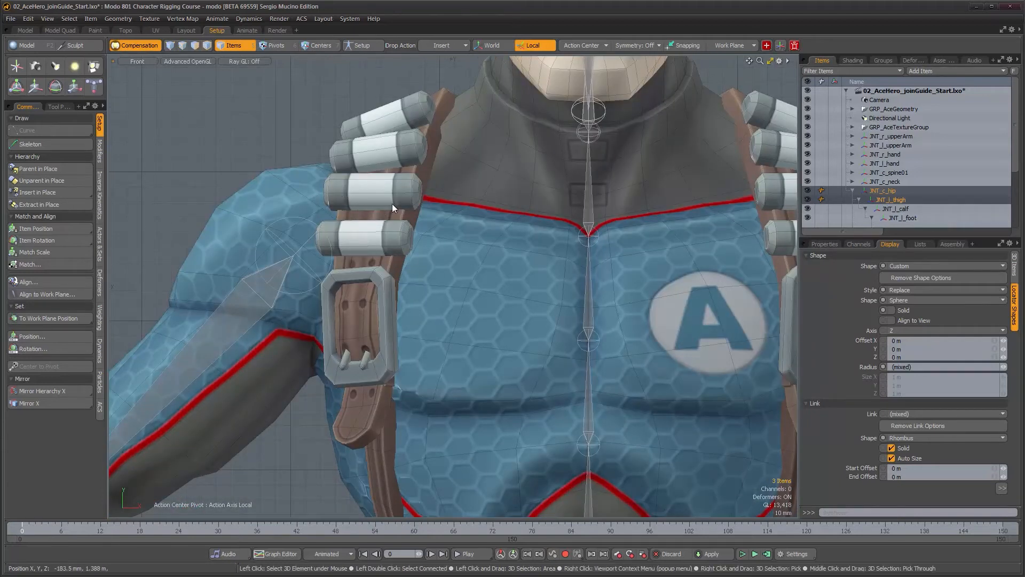
Expand the geometry group and hide the character's gear geometry to see the chest clearly
{"action": "left_click", "coordinate": [853, 108]}
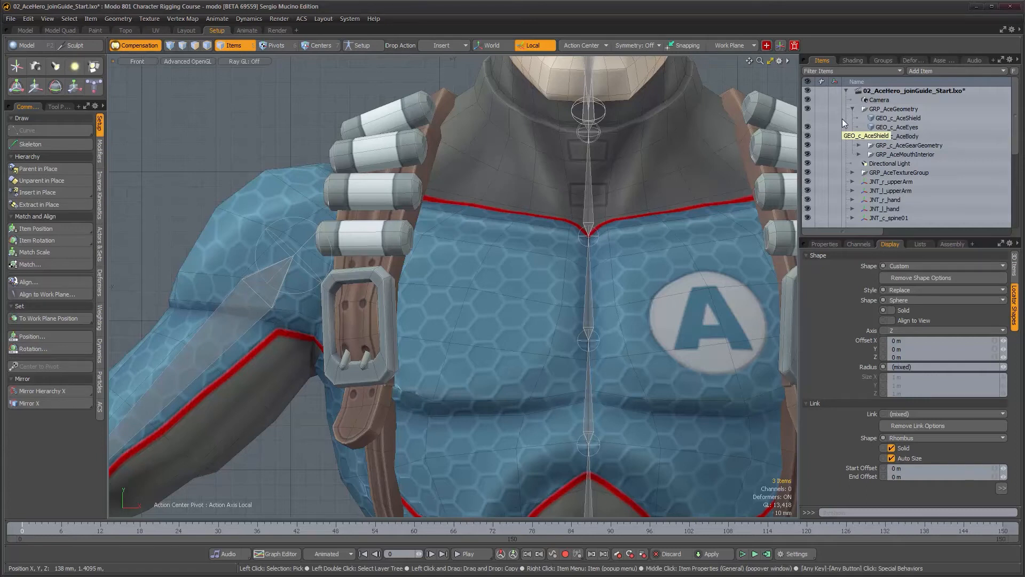
{"action": "scroll", "coordinate": [336, 327], "scroll_direction": "down", "scroll_amount": 5, "text": "alt"}
{"action": "left_click_drag", "start_coordinate": [335, 328], "coordinate": [371, 277], "text": "alt"}
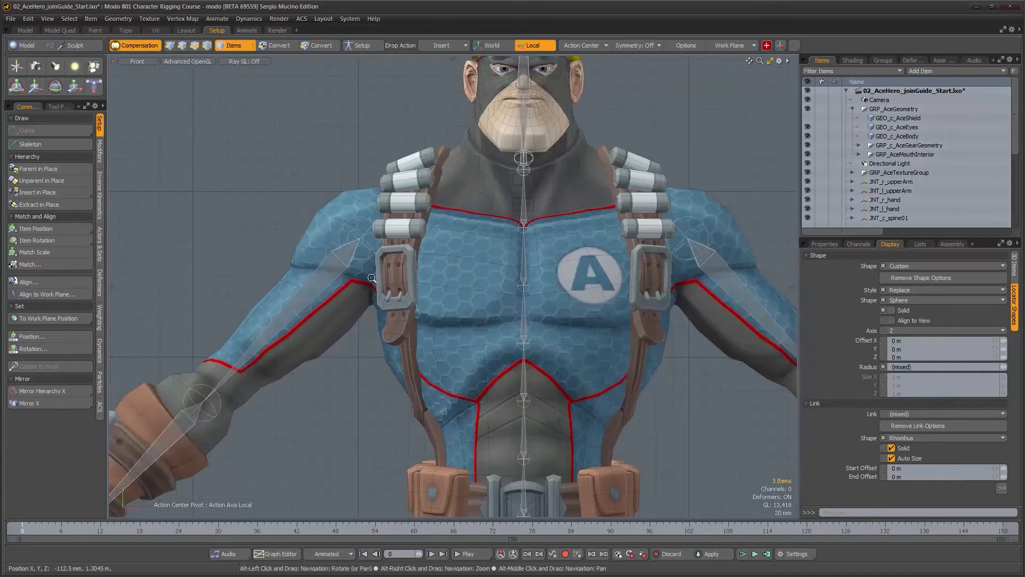
{"action": "scroll", "coordinate": [372, 278], "scroll_direction": "up", "scroll_amount": 1, "text": "alt"}
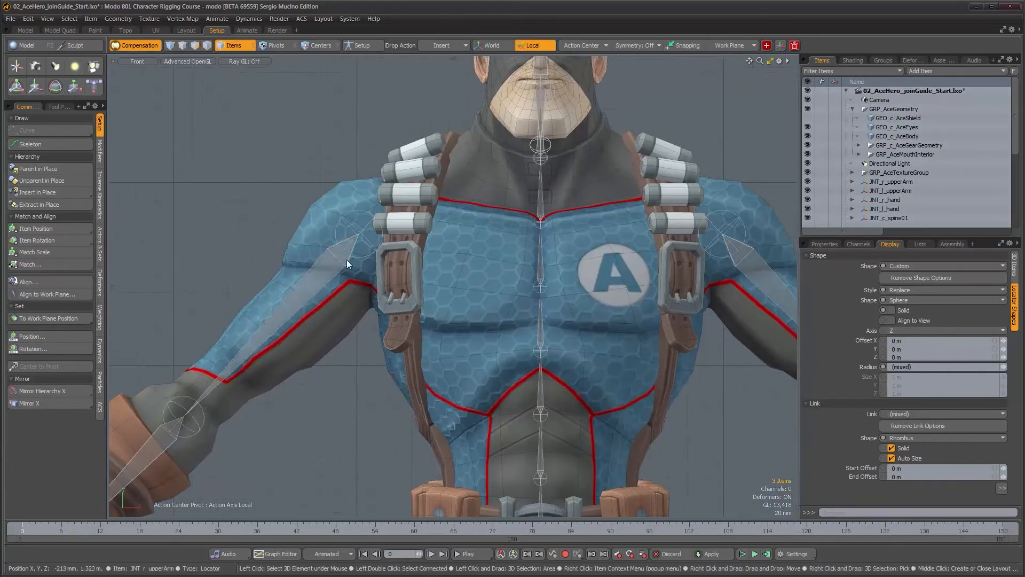
{"action": "scroll", "coordinate": [404, 251], "scroll_direction": "up", "scroll_amount": 5, "text": "alt"}
{"action": "left_click_drag", "start_coordinate": [457, 226], "coordinate": [399, 289], "text": "alt"}
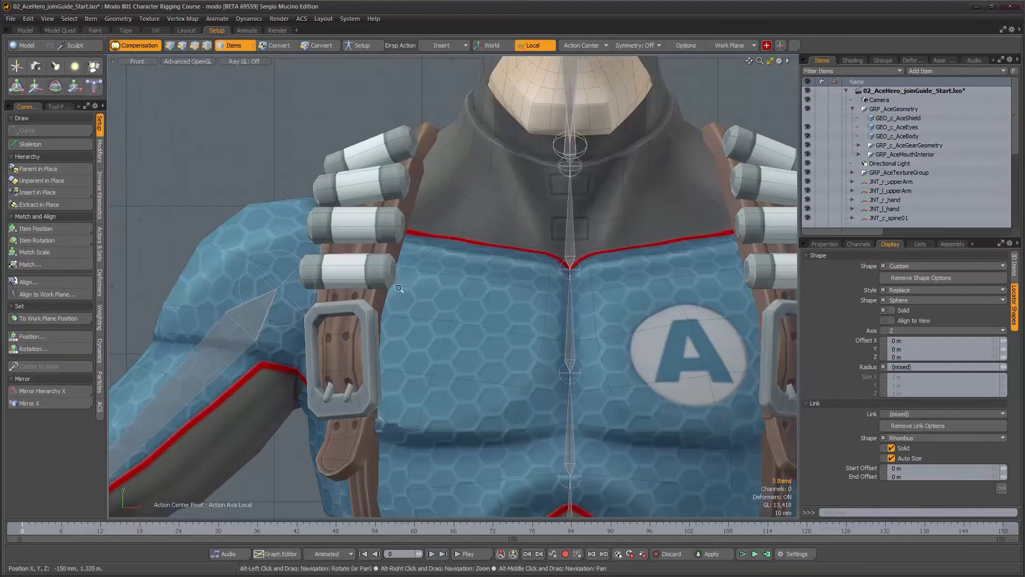
{"action": "scroll", "coordinate": [399, 289], "scroll_direction": "up", "scroll_amount": 1, "text": "alt"}
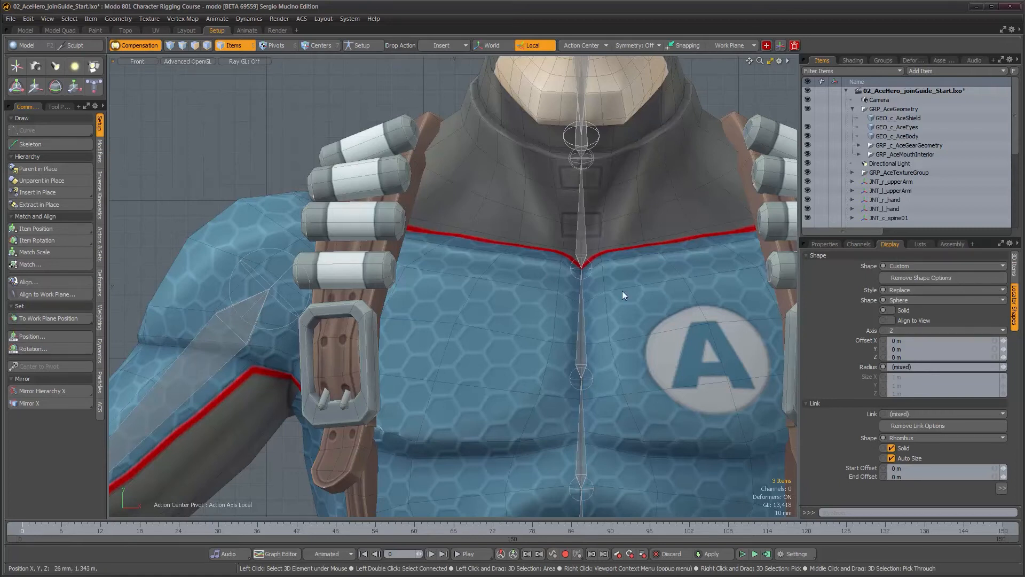
{"action": "scroll", "coordinate": [477, 264], "scroll_direction": "down", "scroll_amount": 2}
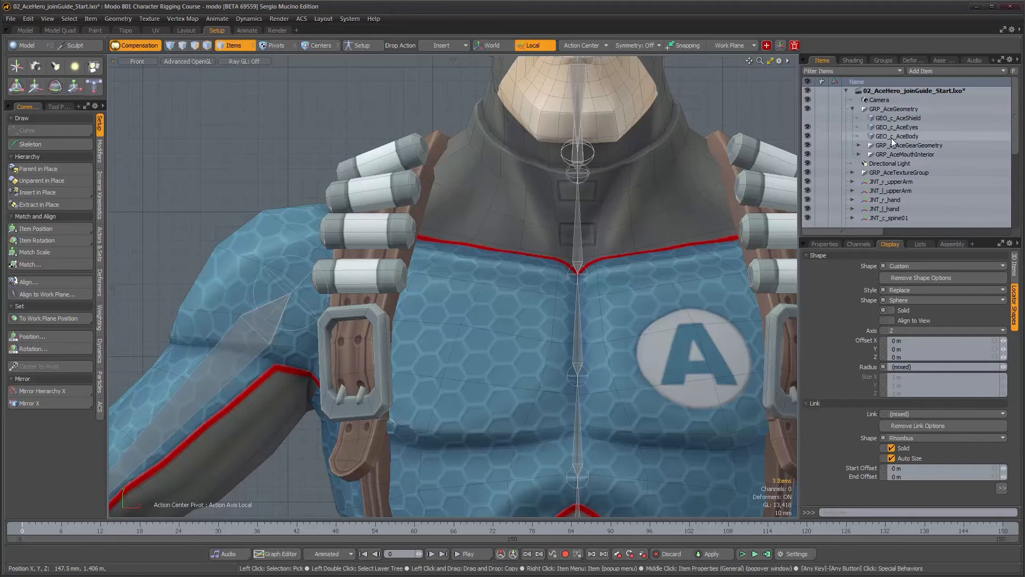
{"action": "left_click_drag", "start_coordinate": [808, 144], "coordinate": [807, 154]}
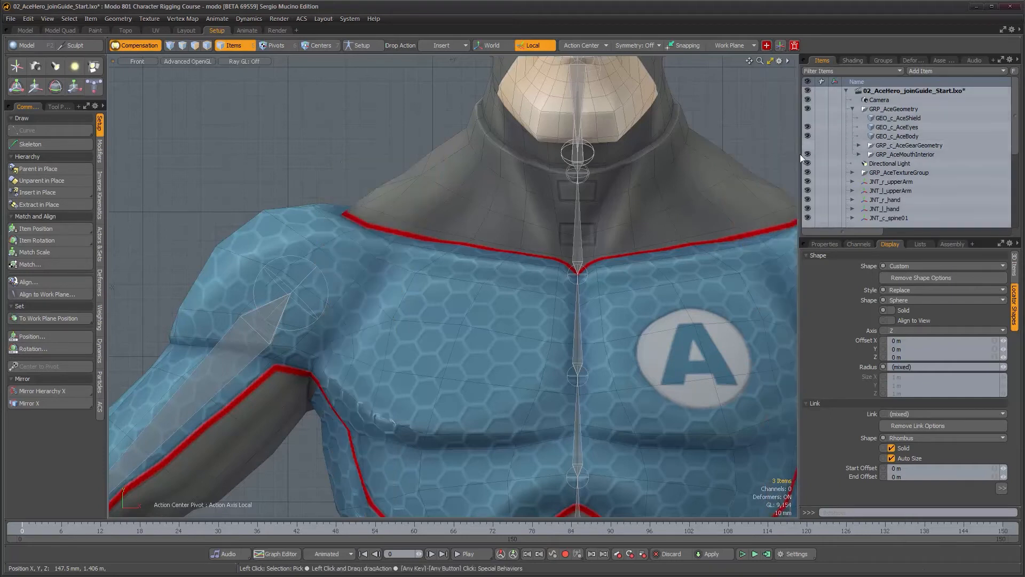
{"action": "scroll", "coordinate": [625, 211], "scroll_direction": "down", "scroll_amount": 1}
{"action": "left_click_drag", "start_coordinate": [550, 276], "coordinate": [527, 243], "text": "alt"}
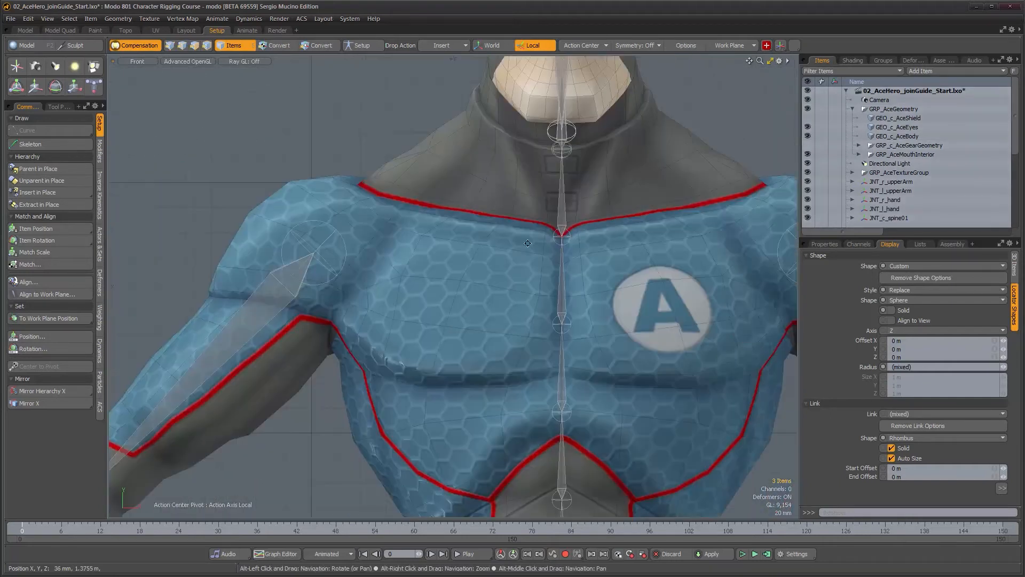
{"action": "scroll", "coordinate": [494, 171], "scroll_direction": "up", "scroll_amount": 3}
Draw a two-joint clavicle chain with the Skeleton tool from the collar centre out to the shoulder
{"action": "left_click", "coordinate": [53, 147]}
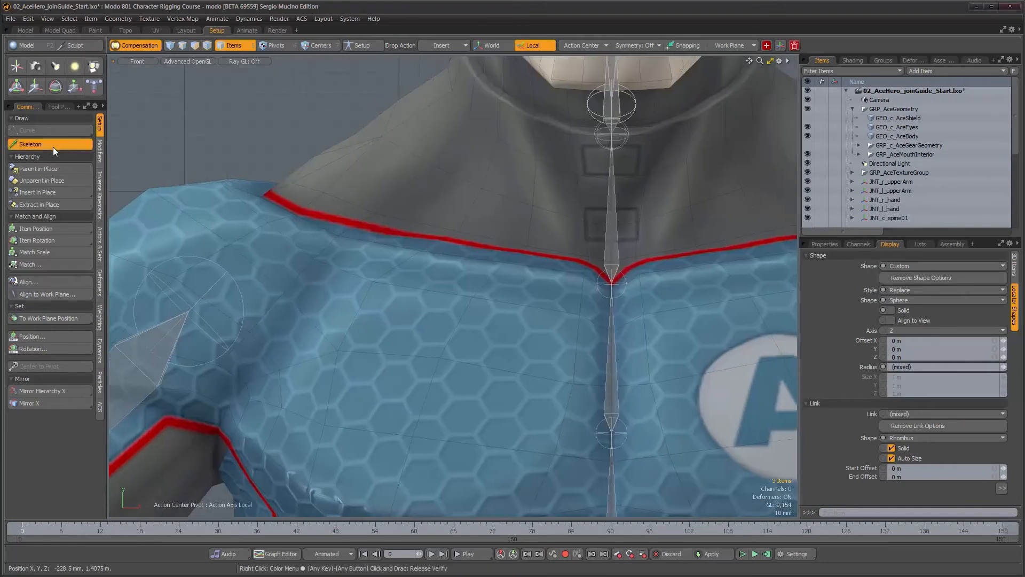
{"action": "left_click", "coordinate": [583, 282]}
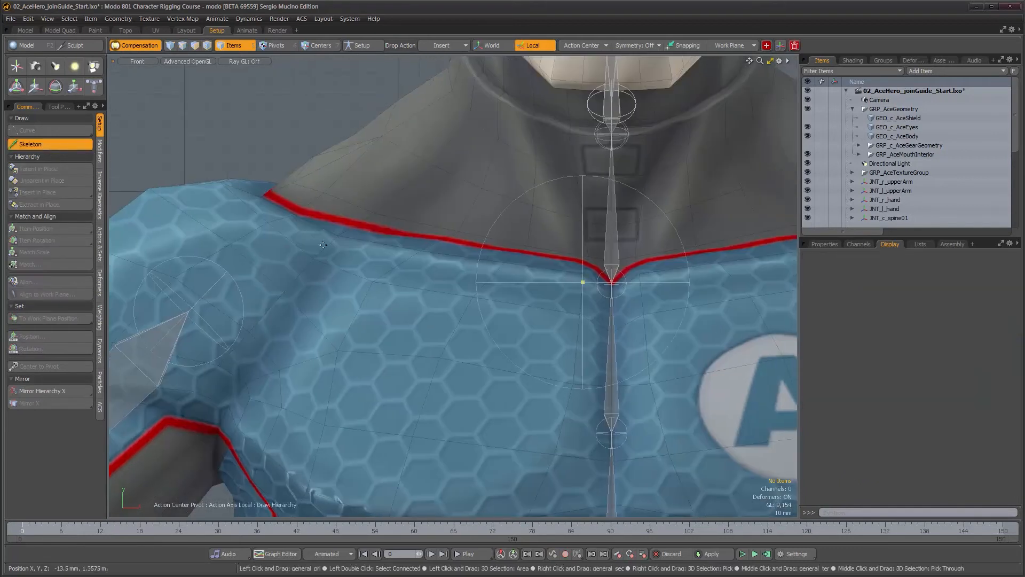
{"action": "left_click", "coordinate": [236, 215]}
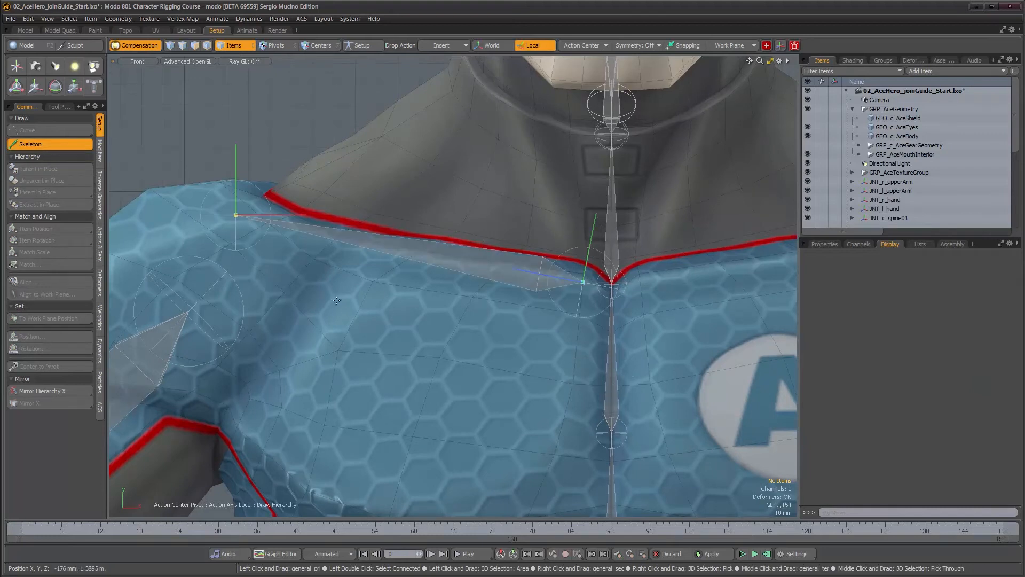
Switch to the perspective view and move the new clavicle chain back inside the chest
{"action": "key", "text": "ctrl+space"}
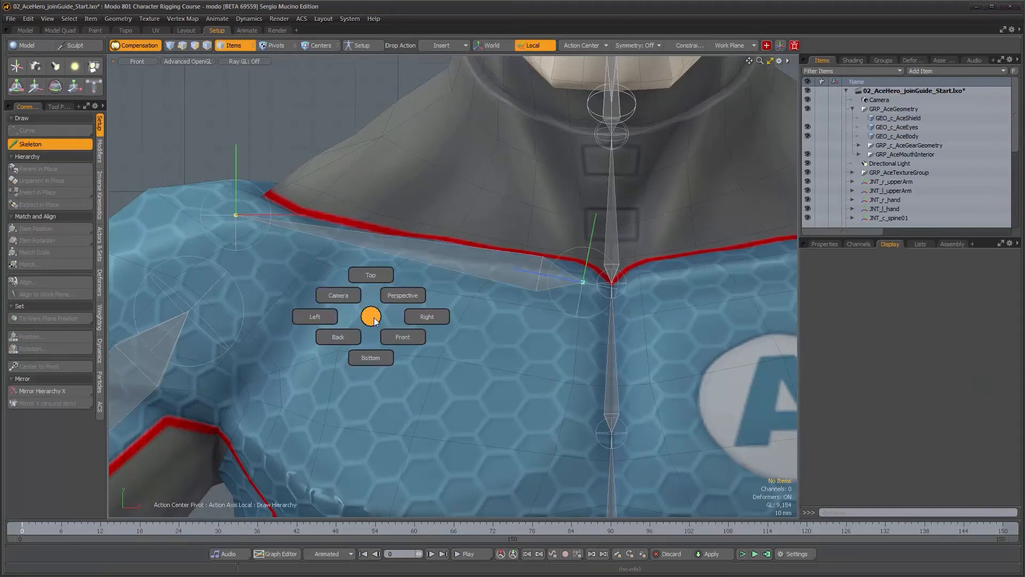
{"action": "left_click", "coordinate": [402, 301]}
{"action": "left_click_drag", "start_coordinate": [422, 352], "coordinate": [505, 414], "text": "alt"}
{"action": "right_click_drag", "start_coordinate": [505, 414], "coordinate": [325, 360], "text": "alt"}
{"action": "middle_click_drag", "start_coordinate": [459, 329], "coordinate": [395, 185], "text": "alt"}
{"action": "left_click_drag", "start_coordinate": [463, 262], "coordinate": [508, 320], "text": "alt"}
{"action": "right_click_drag", "start_coordinate": [430, 295], "coordinate": [494, 296], "text": "alt"}
{"action": "left_click_drag", "start_coordinate": [476, 268], "coordinate": [469, 262], "text": "alt"}
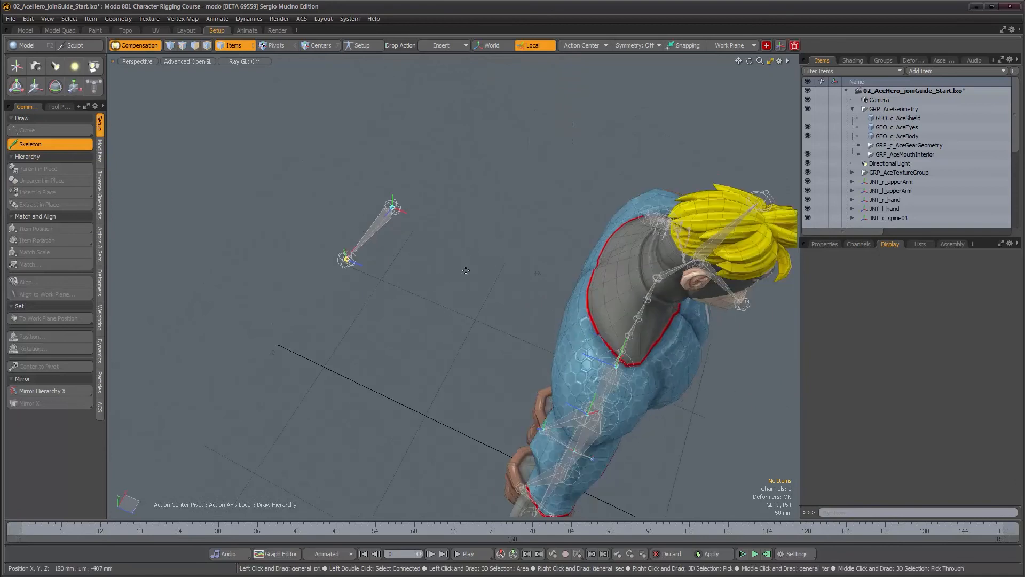
{"action": "key", "text": "space"}
{"action": "left_click", "coordinate": [388, 217]}
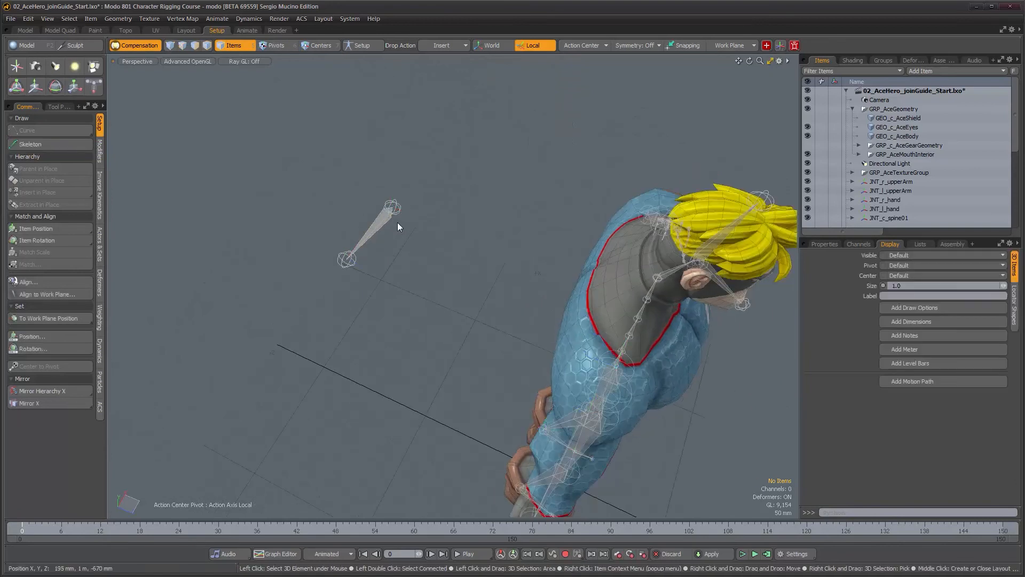
{"action": "key", "text": "w"}
{"action": "left_click_drag", "start_coordinate": [410, 217], "coordinate": [703, 327]}
{"action": "left_click_drag", "start_coordinate": [641, 335], "coordinate": [489, 347], "text": "alt"}
{"action": "scroll", "coordinate": [531, 189], "scroll_direction": "up", "scroll_amount": 4}
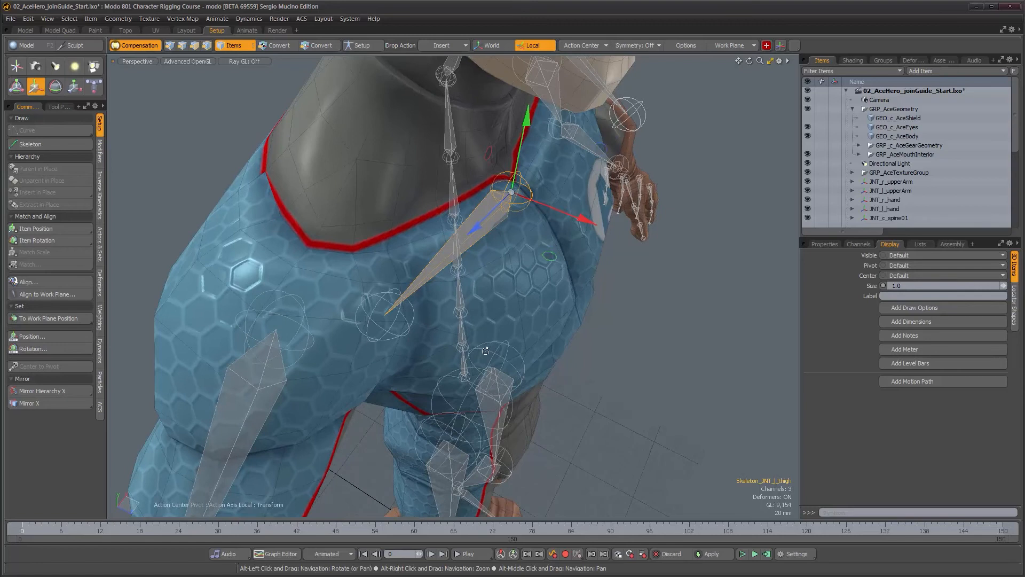
Rotate the clavicle chain's root joint to line it up with the shoulder
{"action": "key", "text": "e"}
{"action": "left_click_drag", "start_coordinate": [514, 246], "coordinate": [489, 250]}
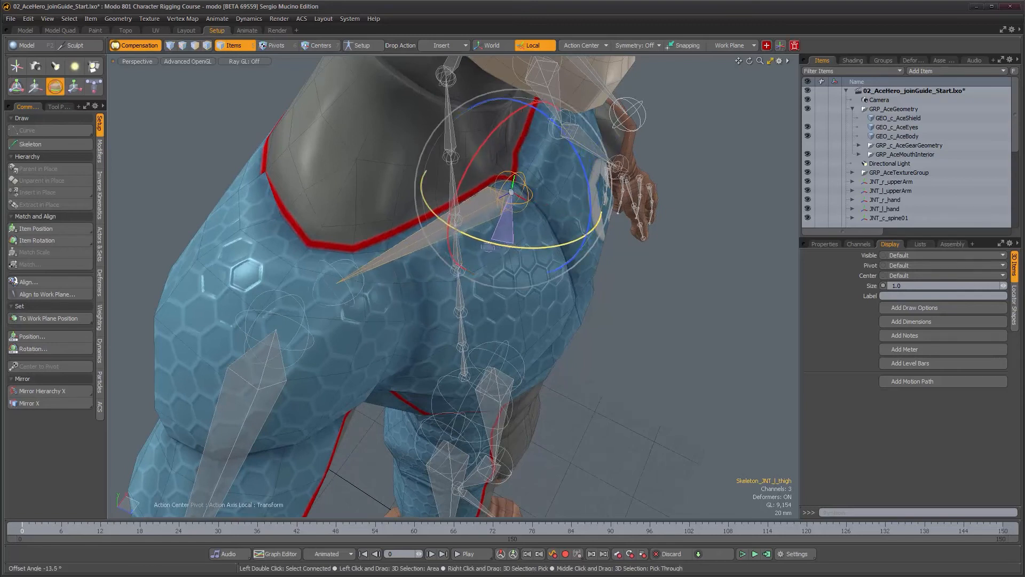
{"action": "left_click_drag", "start_coordinate": [479, 287], "coordinate": [427, 331], "text": "alt"}
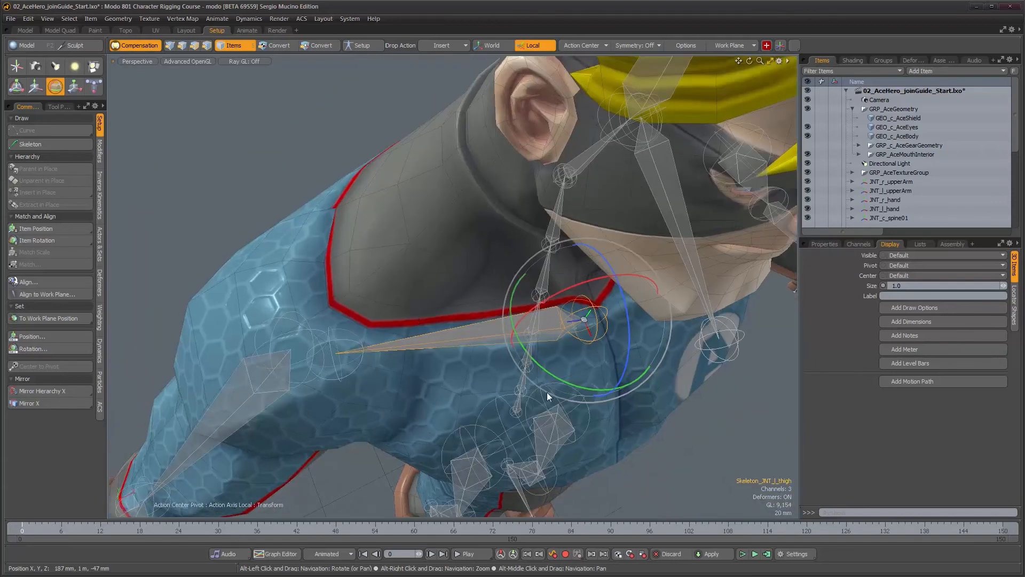
{"action": "left_click_drag", "start_coordinate": [574, 386], "coordinate": [557, 378]}
{"action": "left_click_drag", "start_coordinate": [380, 348], "coordinate": [371, 304], "text": "alt"}
Merge the clavicle root joint's Rotation Zero transform into its rotation channels
{"action": "left_click", "coordinate": [316, 216]}
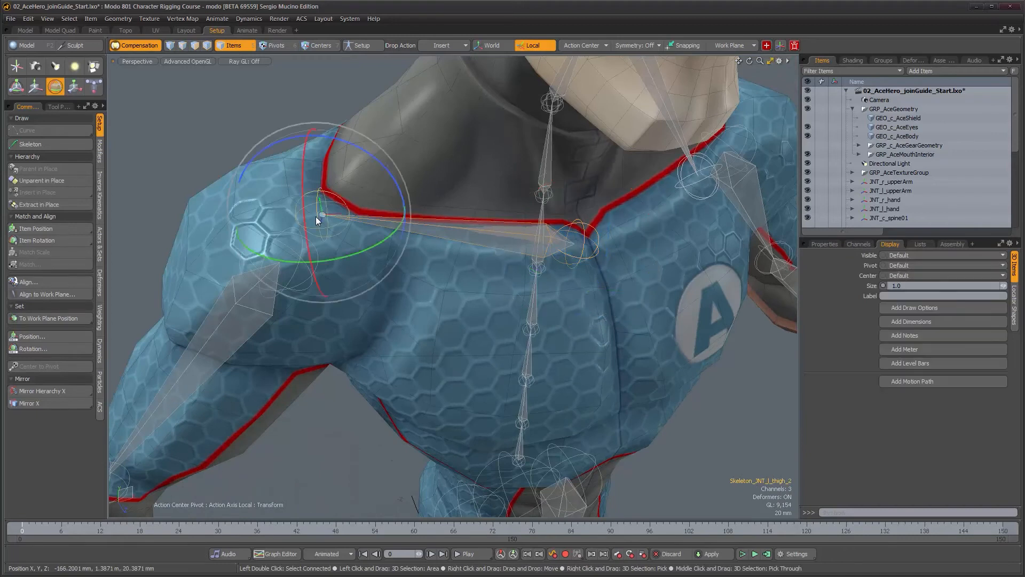
{"action": "left_click", "coordinate": [831, 245]}
{"action": "left_click_drag", "start_coordinate": [514, 251], "coordinate": [469, 229], "text": "alt"}
{"action": "left_click", "coordinate": [470, 228]}
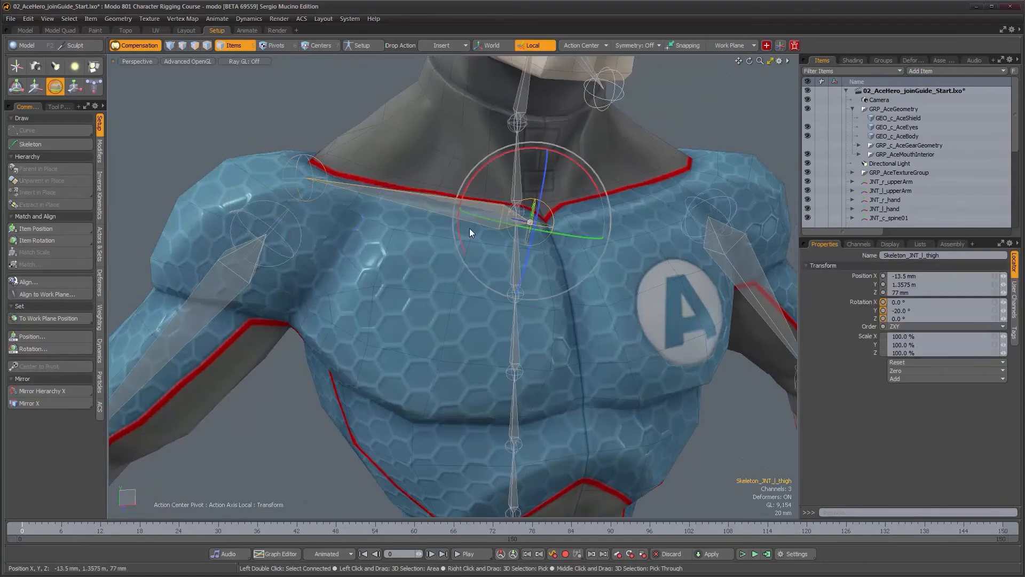
{"action": "left_click", "coordinate": [857, 244]}
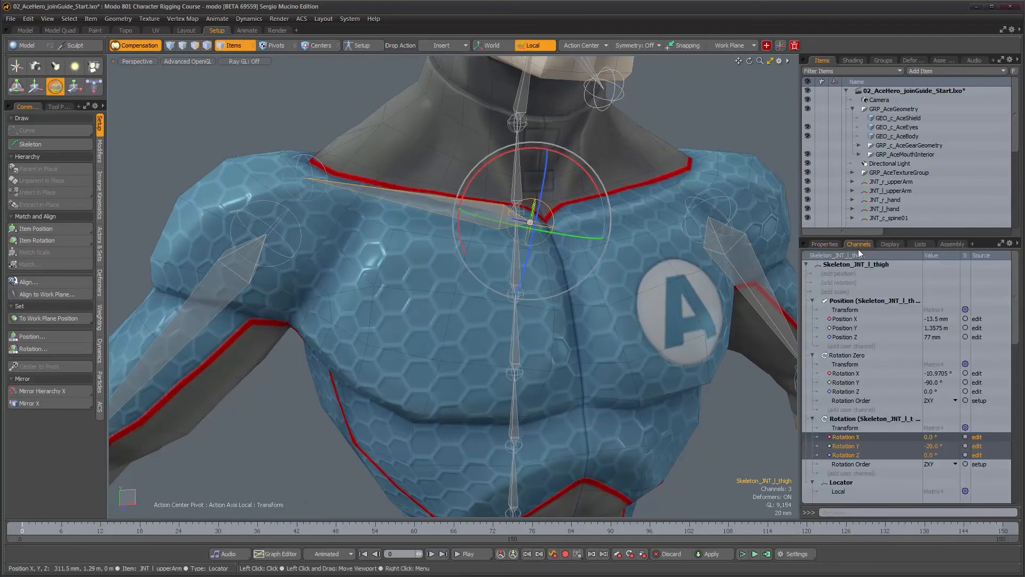
{"action": "left_click", "coordinate": [843, 356]}
{"action": "left_click", "coordinate": [844, 421], "text": "shift"}
{"action": "right_click", "coordinate": [843, 421]}
{"action": "left_click", "coordinate": [844, 436]}
{"action": "right_click", "coordinate": [837, 356]}
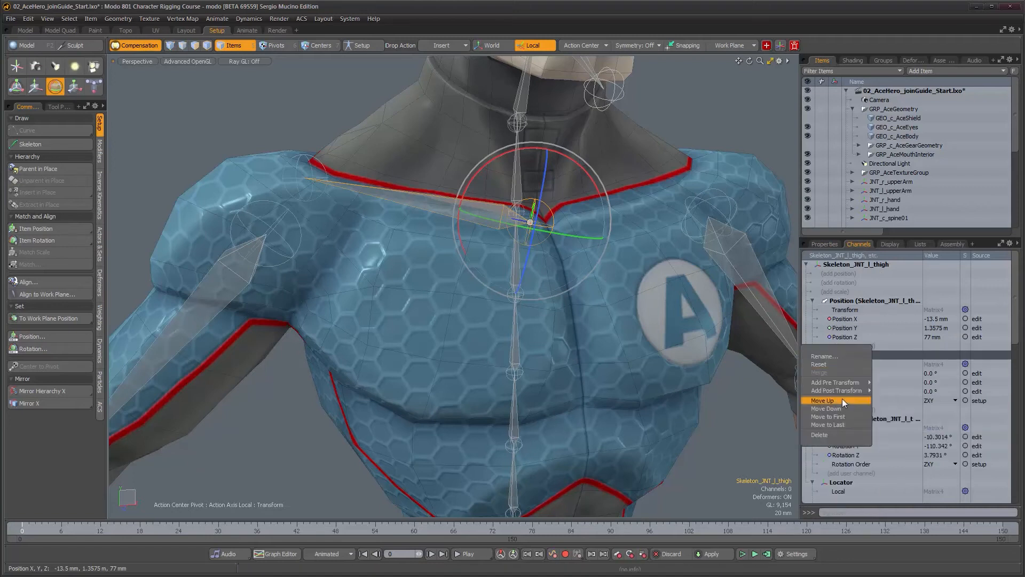
{"action": "left_click", "coordinate": [763, 382]}
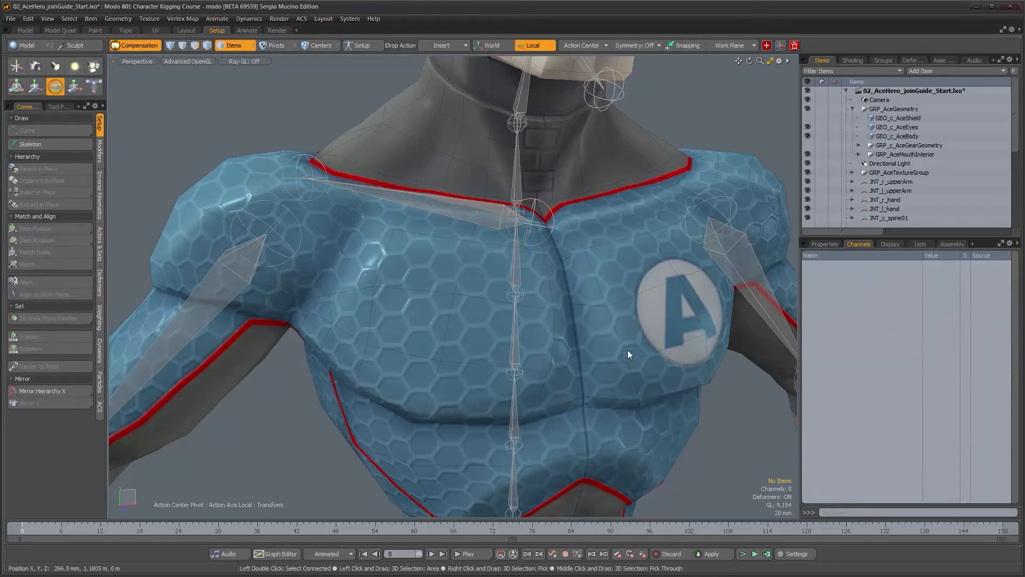
Merge the clavicle end joint's rotation channels and delete its Rotation Zero transform
{"action": "left_click", "coordinate": [311, 177]}
{"action": "key", "text": "space"}
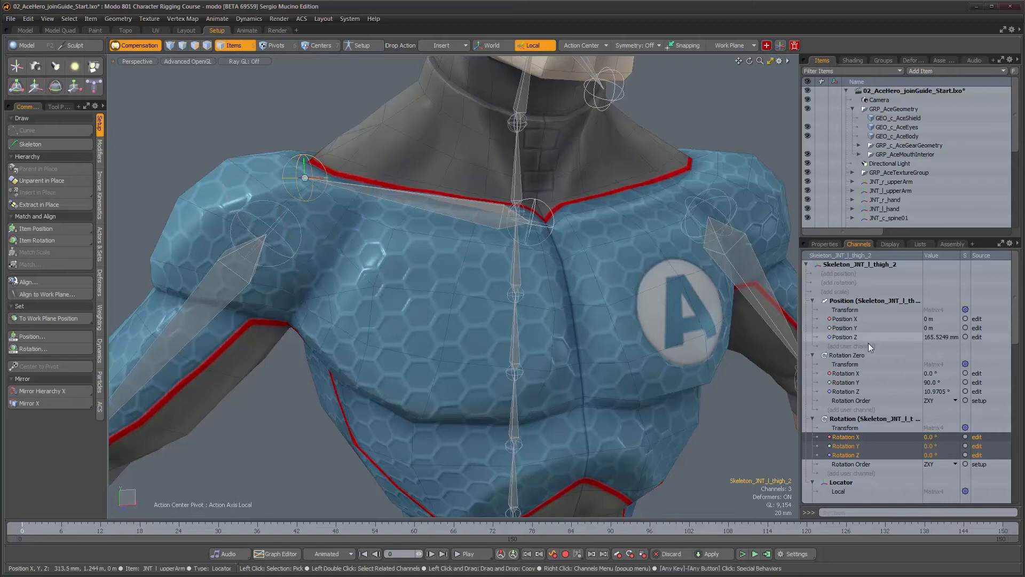
{"action": "left_click", "coordinate": [844, 356]}
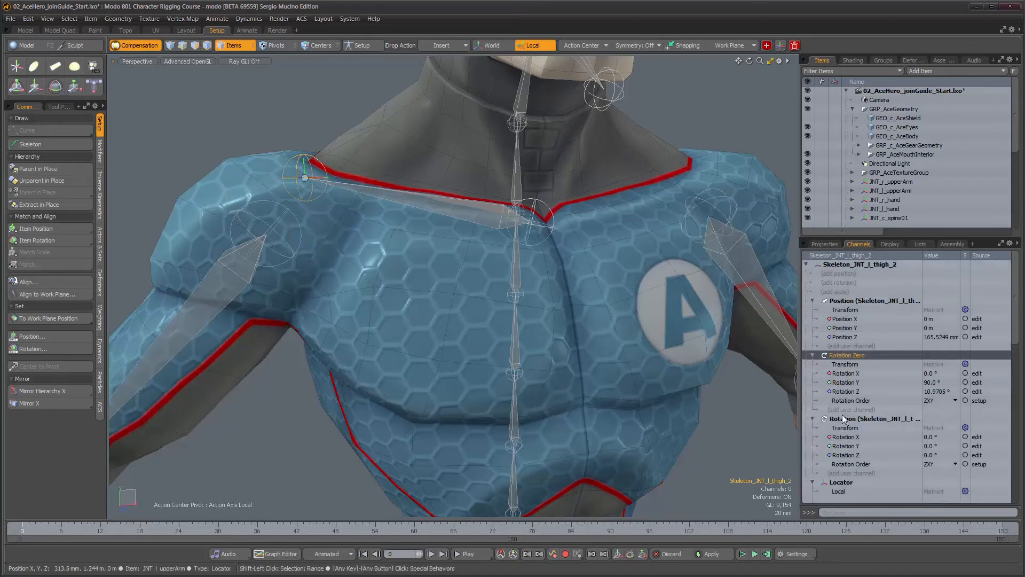
{"action": "right_click", "coordinate": [844, 419]}
{"action": "left_click", "coordinate": [843, 433]}
{"action": "right_click", "coordinate": [835, 353]}
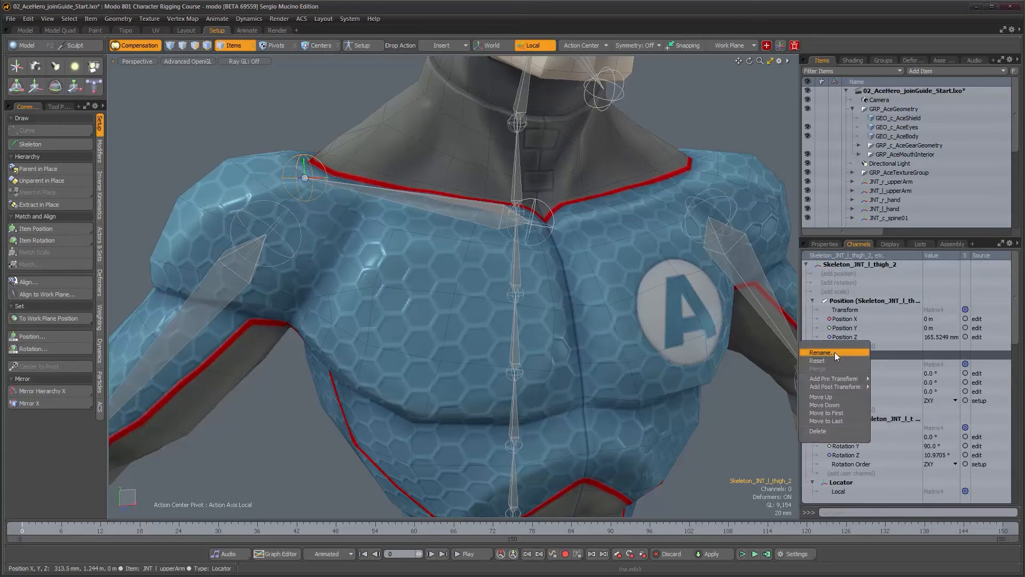
{"action": "left_click", "coordinate": [829, 428]}
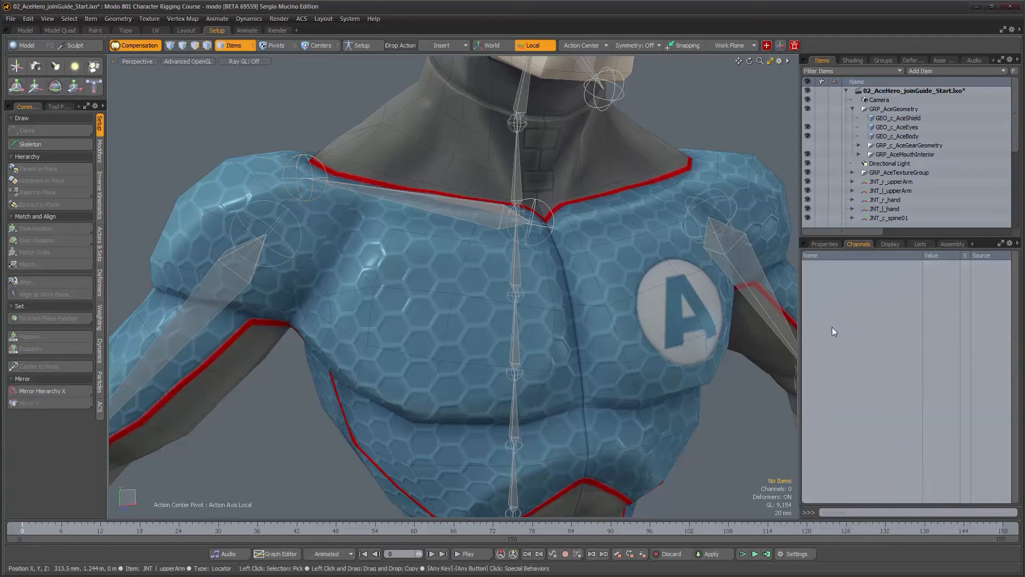
Zero the rotation of the clavicle end joint in its transform properties
{"action": "left_click", "coordinate": [823, 244]}
{"action": "left_click", "coordinate": [303, 196]}
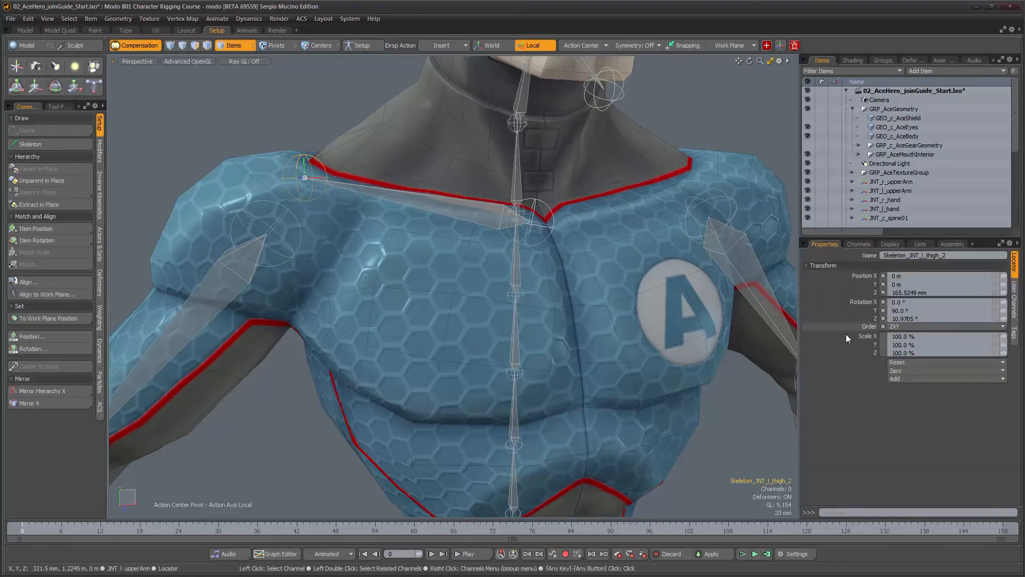
{"action": "left_click", "coordinate": [903, 363]}
{"action": "left_click", "coordinate": [906, 370]}
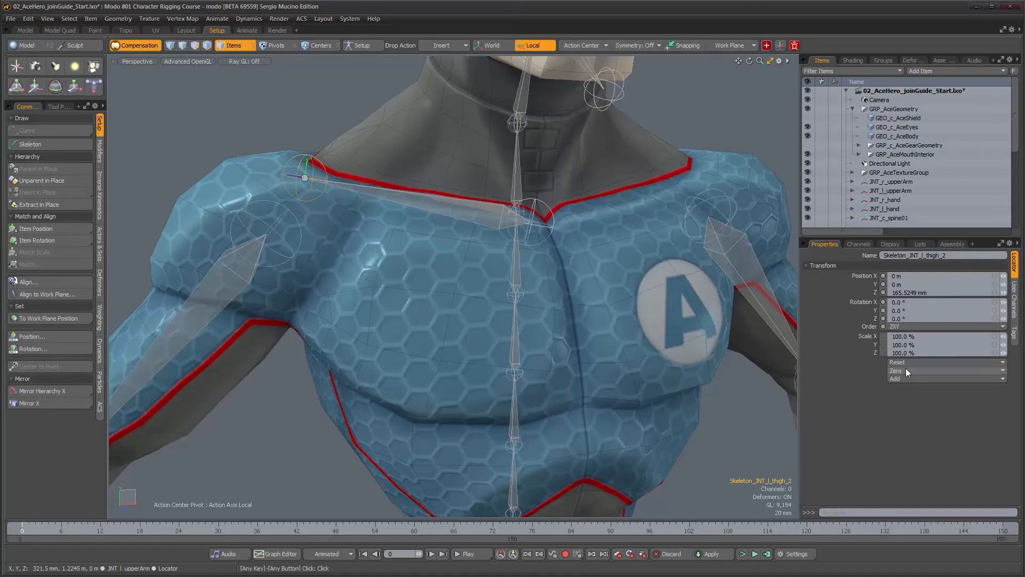
Rotate the clavicle root joint to aim the chain along the collar line
{"action": "left_click_drag", "start_coordinate": [427, 321], "coordinate": [542, 299], "text": "alt"}
{"action": "scroll", "coordinate": [385, 341], "scroll_direction": "up", "scroll_amount": 3}
{"action": "key", "text": "w"}
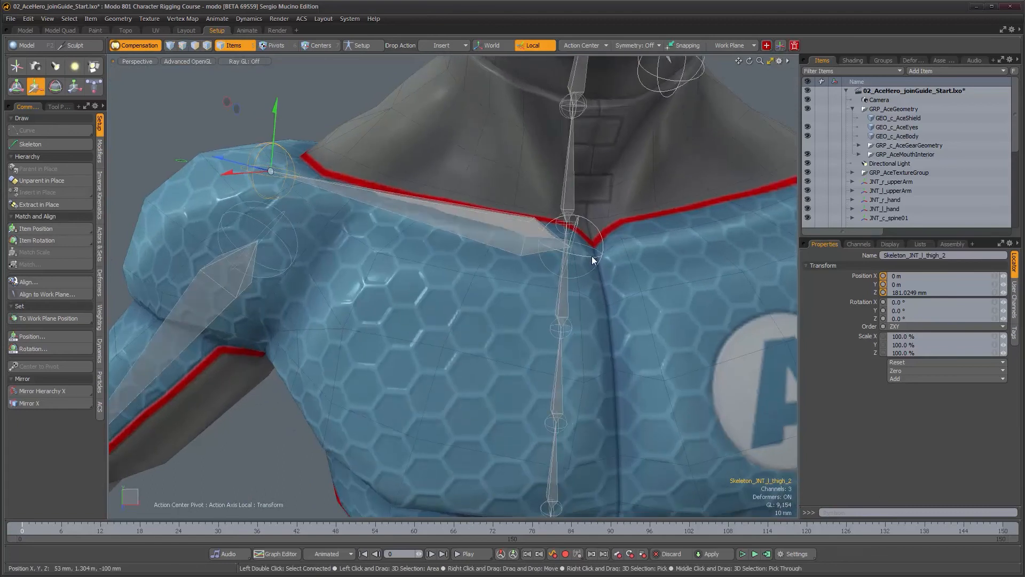
{"action": "left_click", "coordinate": [588, 259]}
{"action": "key", "text": "e"}
{"action": "left_click_drag", "start_coordinate": [652, 224], "coordinate": [650, 215]}
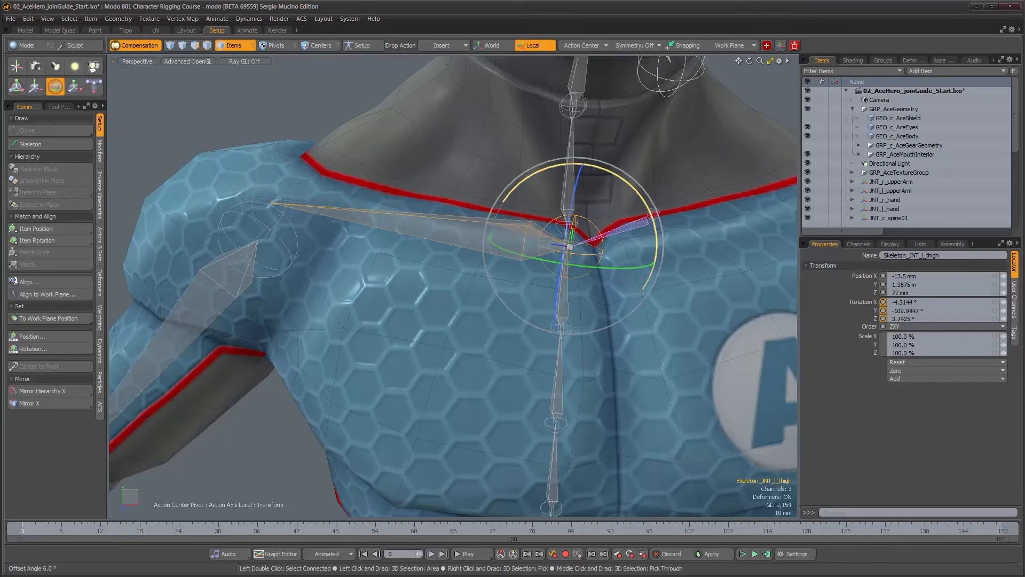
{"action": "left_click_drag", "start_coordinate": [614, 247], "coordinate": [426, 322], "text": "alt"}
{"action": "scroll", "coordinate": [454, 275], "scroll_direction": "down", "scroll_amount": 3}
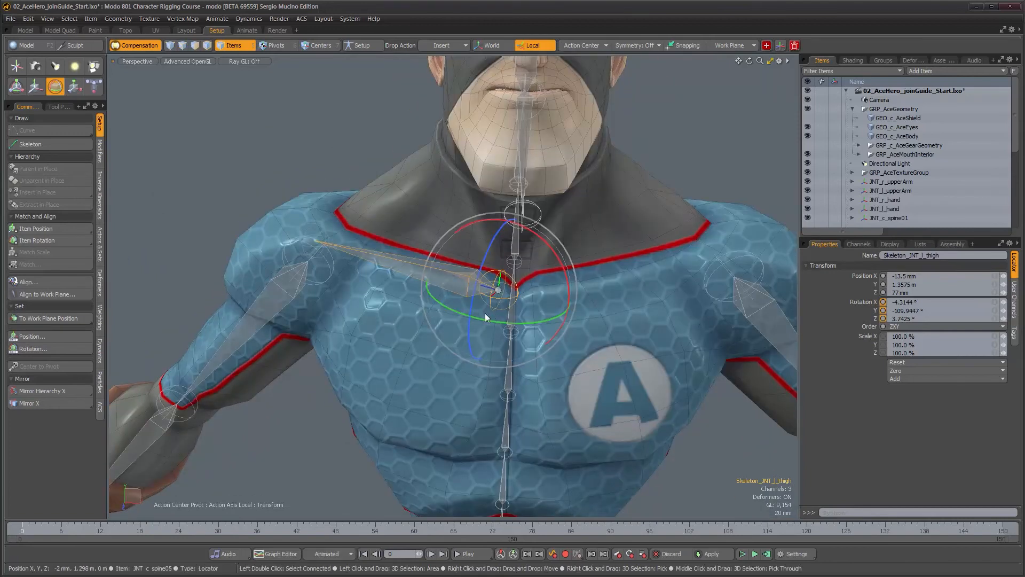
Add a locator and set its display size to 0.1
{"action": "left_click_drag", "start_coordinate": [543, 359], "coordinate": [585, 350], "text": "alt"}
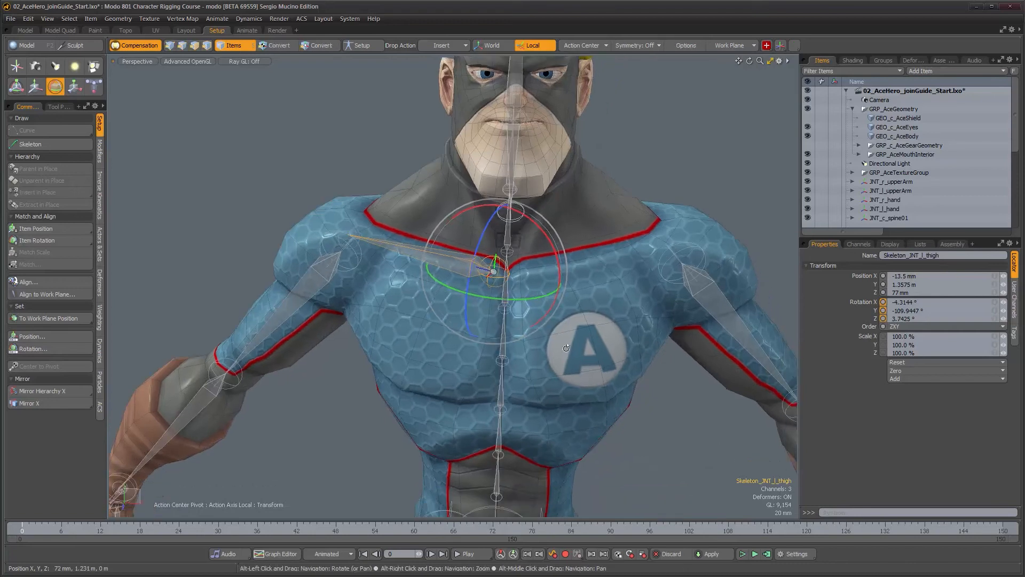
{"action": "left_click", "coordinate": [667, 412]}
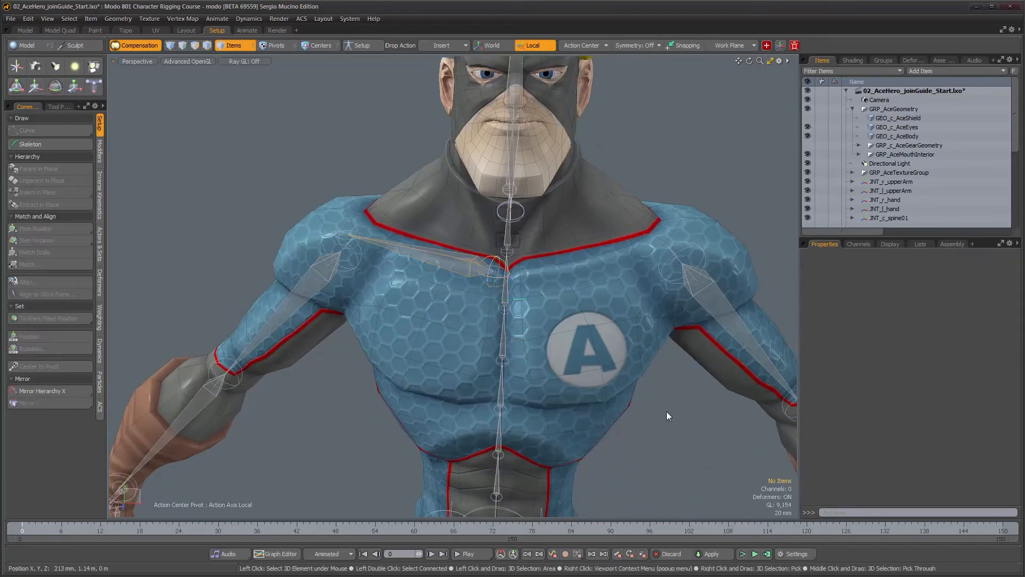
{"action": "key", "text": "l"}
{"action": "scroll", "coordinate": [852, 223], "scroll_direction": "down", "scroll_amount": 5}
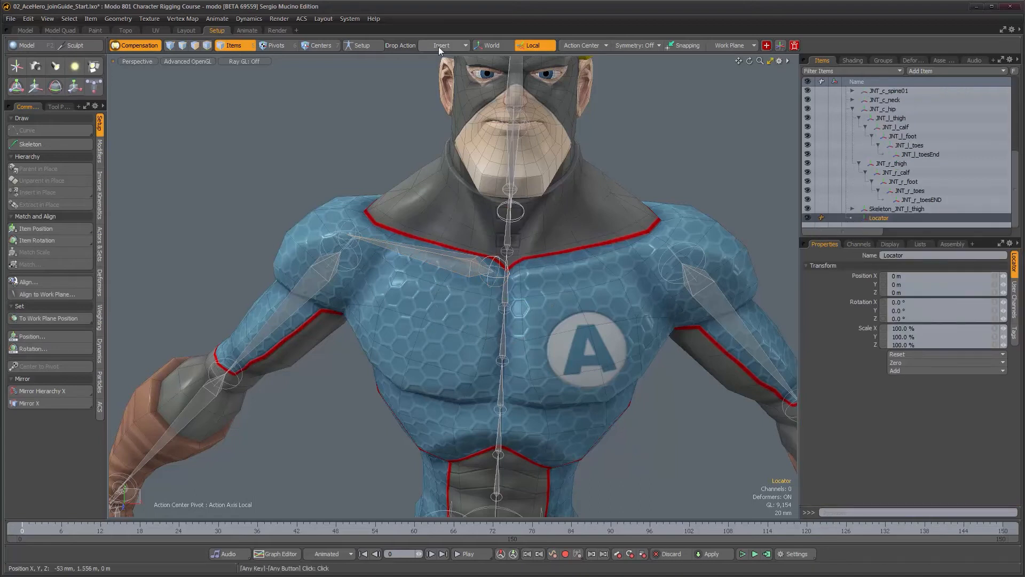
{"action": "left_click_drag", "start_coordinate": [808, 192], "coordinate": [860, 219]}
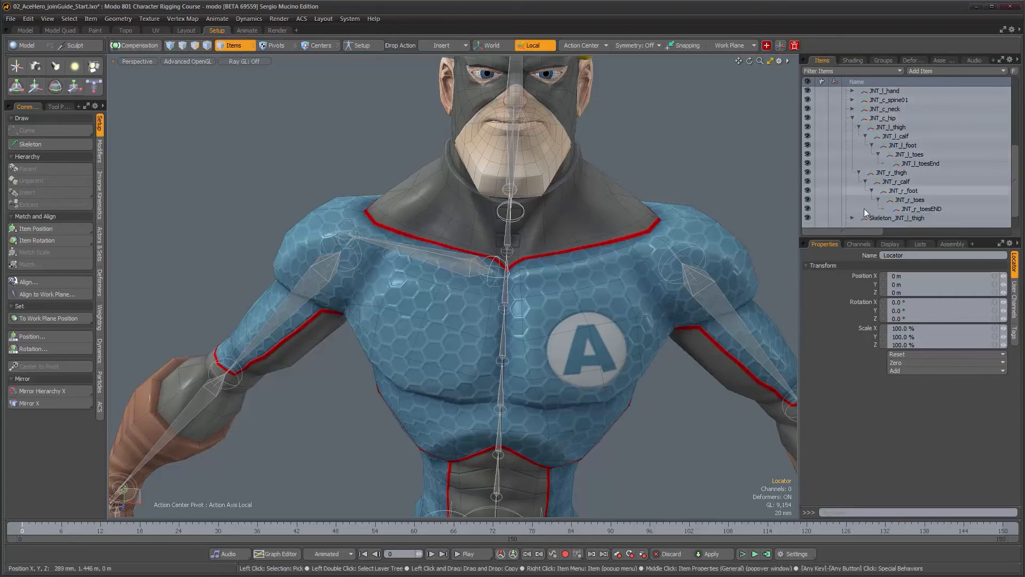
{"action": "scroll", "coordinate": [891, 219], "scroll_direction": "down", "scroll_amount": 1}
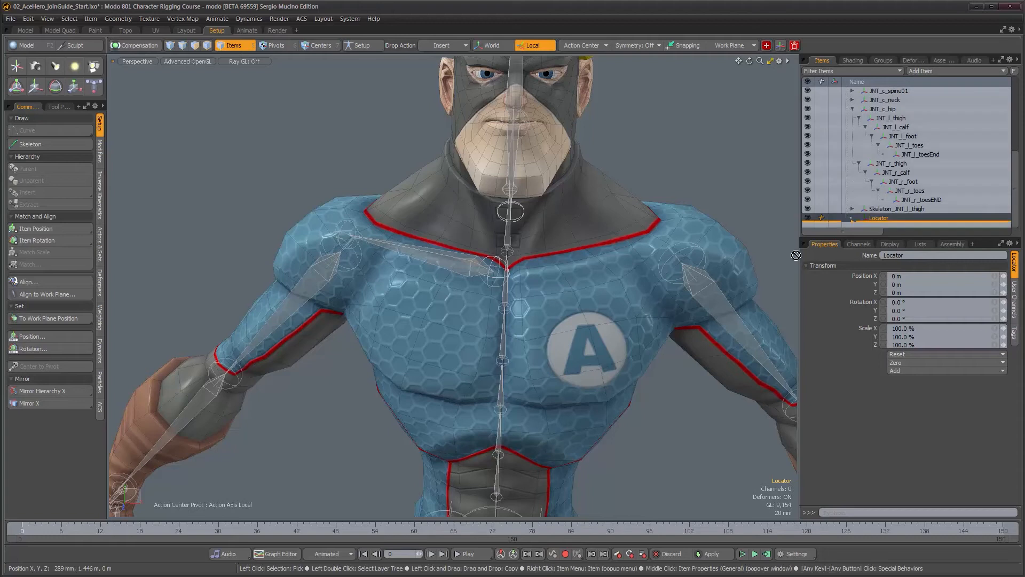
{"action": "key", "text": "ctrl+shift+z"}
{"action": "left_click_drag", "start_coordinate": [484, 304], "coordinate": [572, 306], "text": "ctrl+alt"}
{"action": "left_click", "coordinate": [889, 244]}
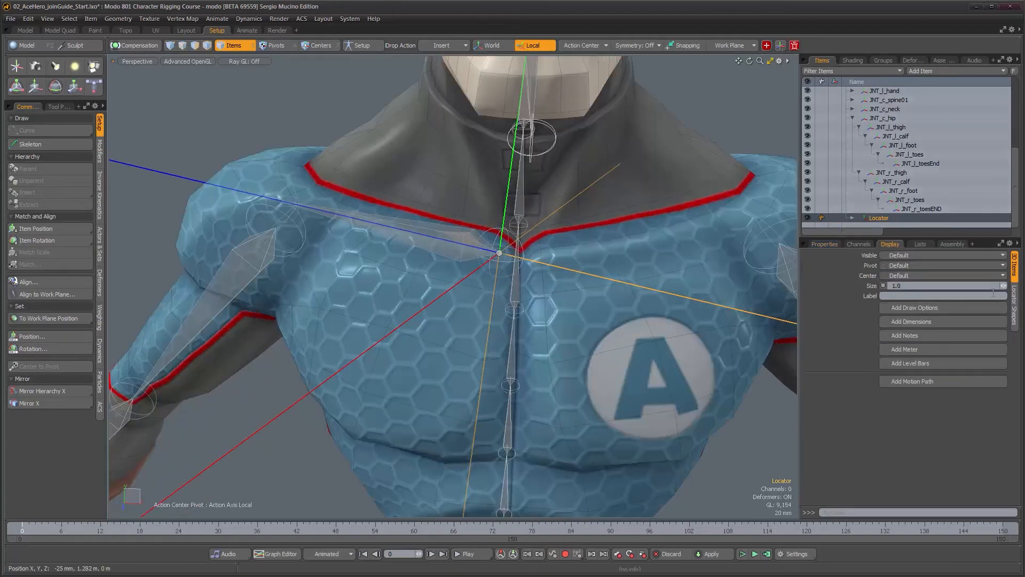
{"action": "left_click_drag", "start_coordinate": [1004, 285], "coordinate": [988, 286]}
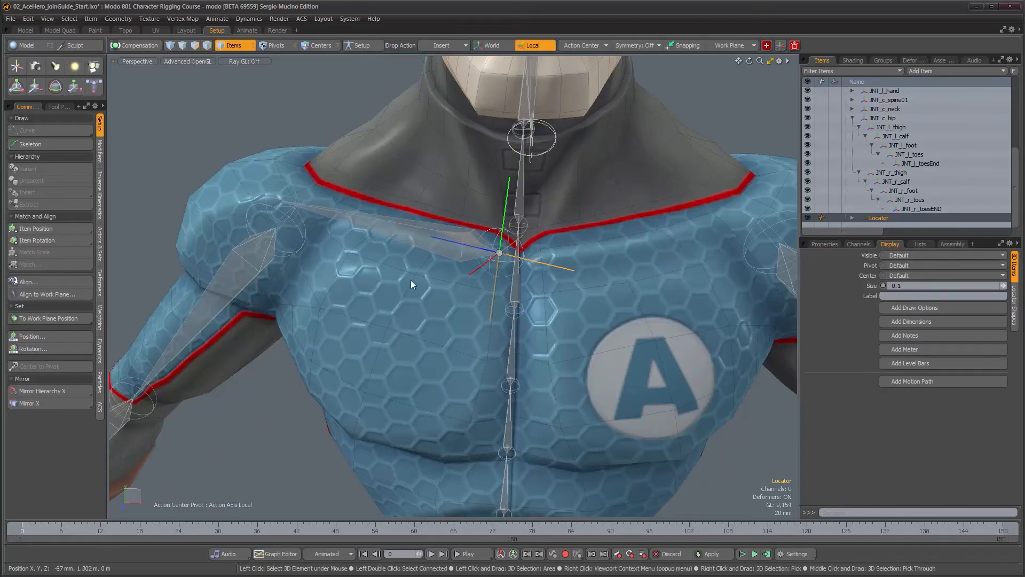
Align the locator to the clavicle root joint with Item Align in Item Center mode, X Direction Z Axis orientation and Negative Axis
{"action": "left_click_drag", "start_coordinate": [566, 304], "coordinate": [481, 291], "text": "ctrl+alt"}
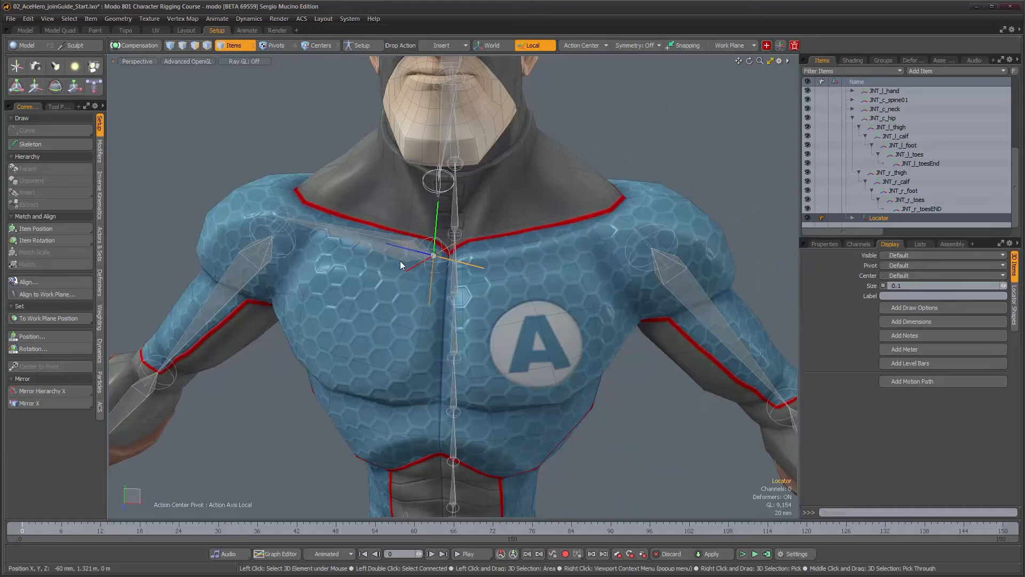
{"action": "left_click", "coordinate": [399, 257]}
{"action": "left_click_drag", "start_coordinate": [399, 255], "coordinate": [459, 306], "text": "alt"}
{"action": "left_click", "coordinate": [459, 307], "text": "shift"}
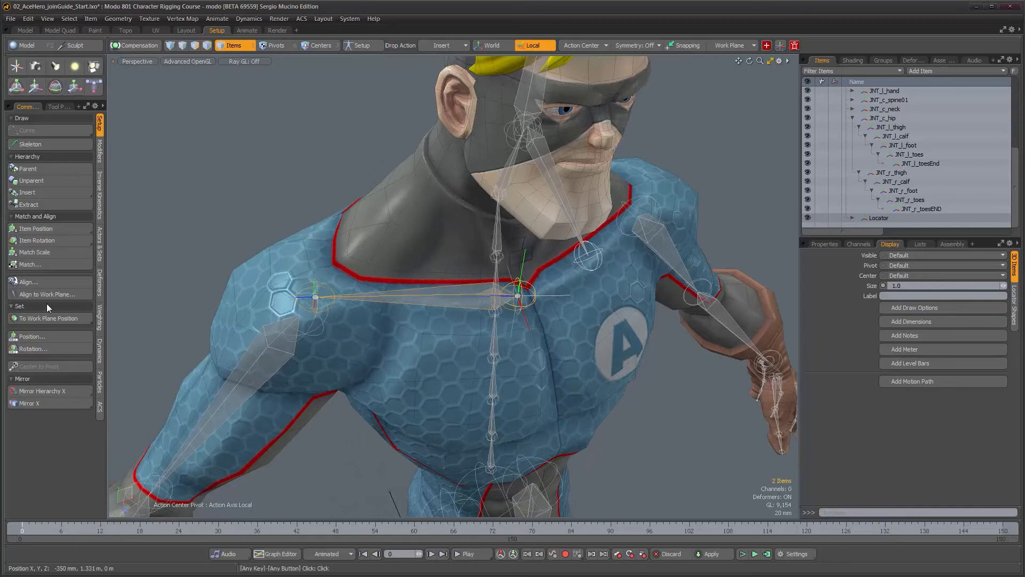
{"action": "left_click", "coordinate": [47, 281]}
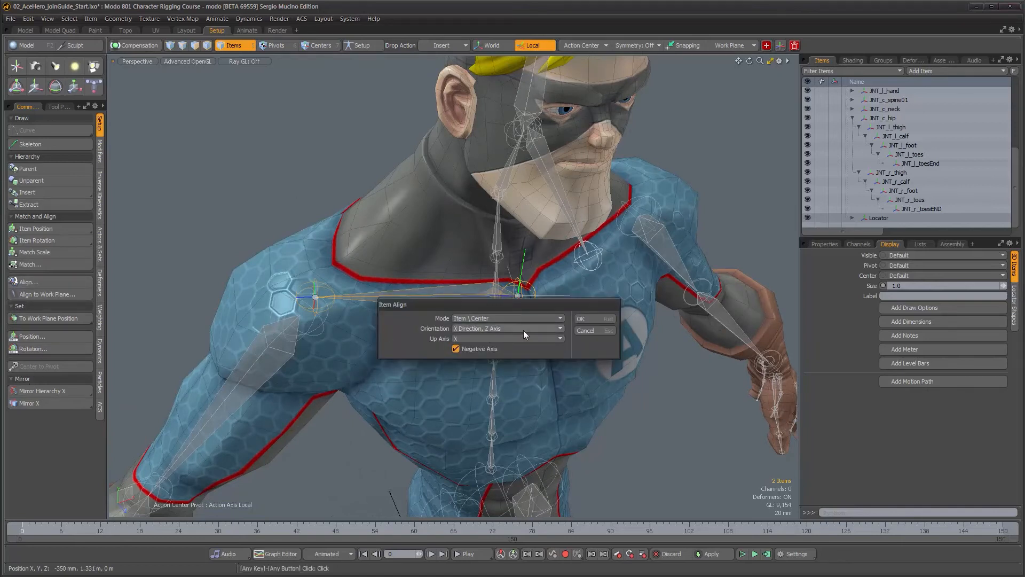
{"action": "left_click", "coordinate": [580, 319]}
Zero the rotation of the clavicle end joint
{"action": "left_click_drag", "start_coordinate": [524, 366], "coordinate": [395, 299], "text": "alt"}
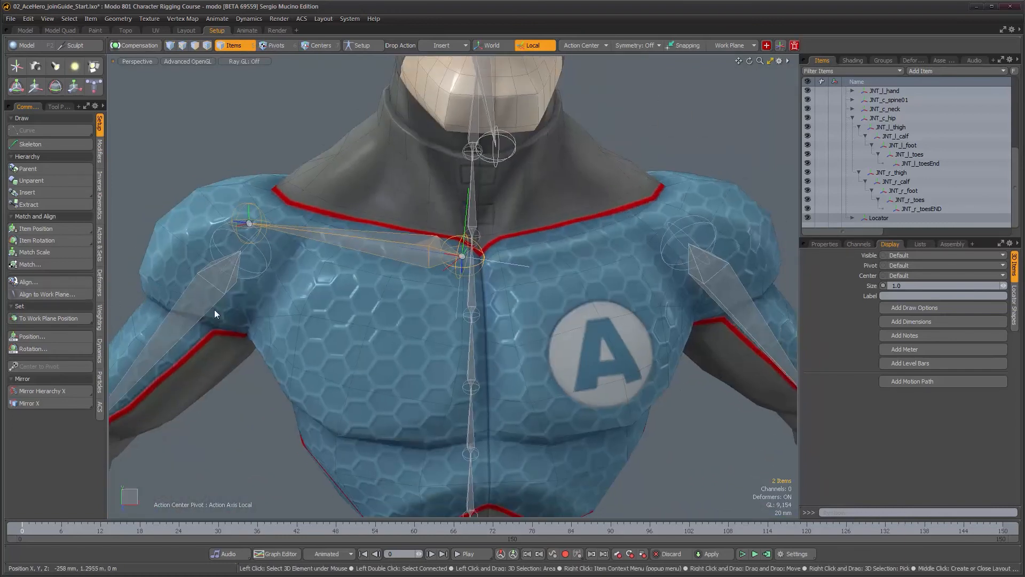
{"action": "left_click_drag", "start_coordinate": [215, 314], "coordinate": [314, 283], "text": "alt"}
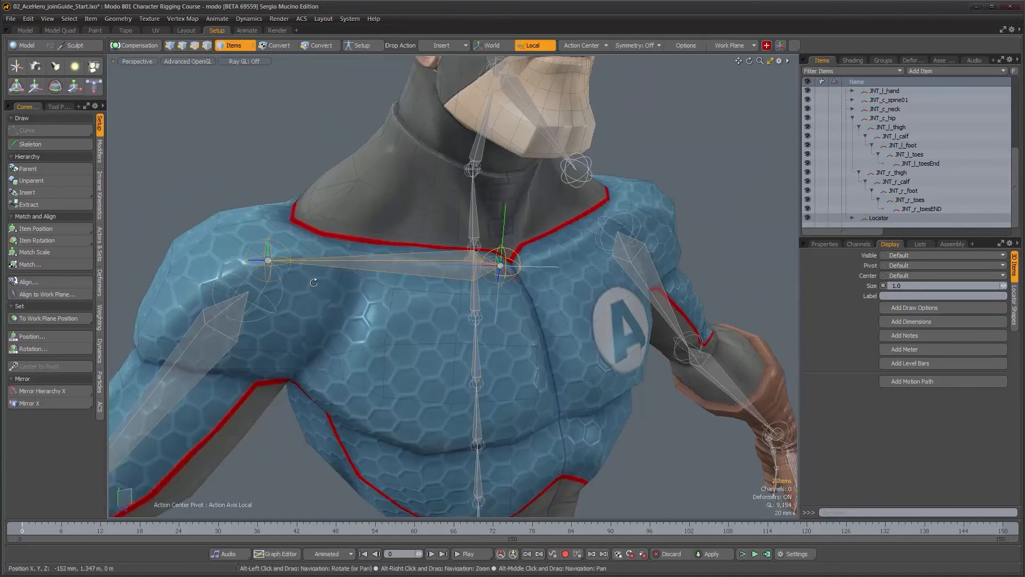
{"action": "left_click", "coordinate": [361, 268]}
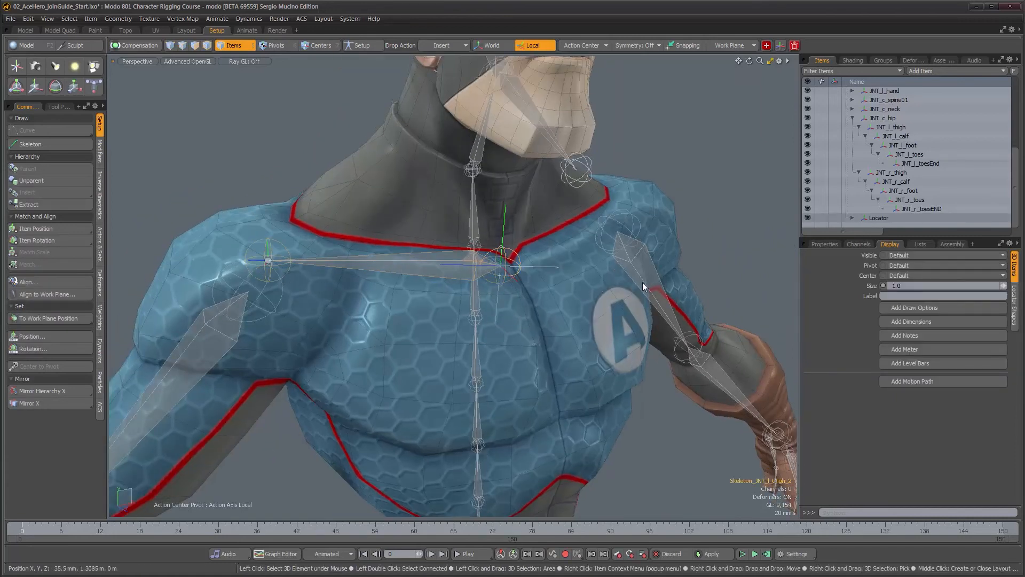
{"action": "left_click", "coordinate": [858, 242]}
{"action": "left_click", "coordinate": [833, 244]}
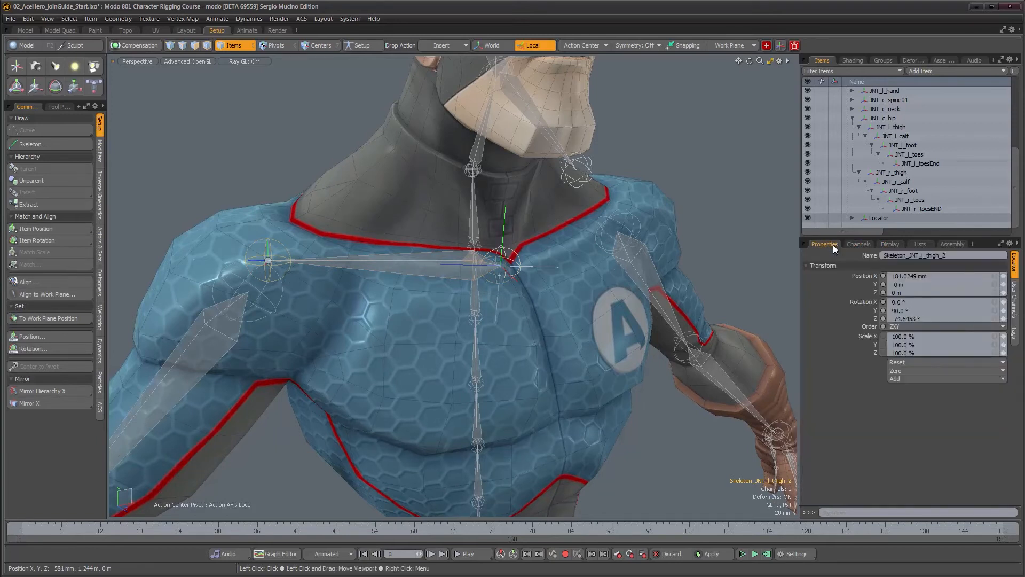
{"action": "left_click", "coordinate": [910, 361]}
{"action": "left_click", "coordinate": [914, 371]}
Mirror the locator across X to the opposite shoulder
{"action": "left_click_drag", "start_coordinate": [373, 283], "coordinate": [397, 284], "text": "alt"}
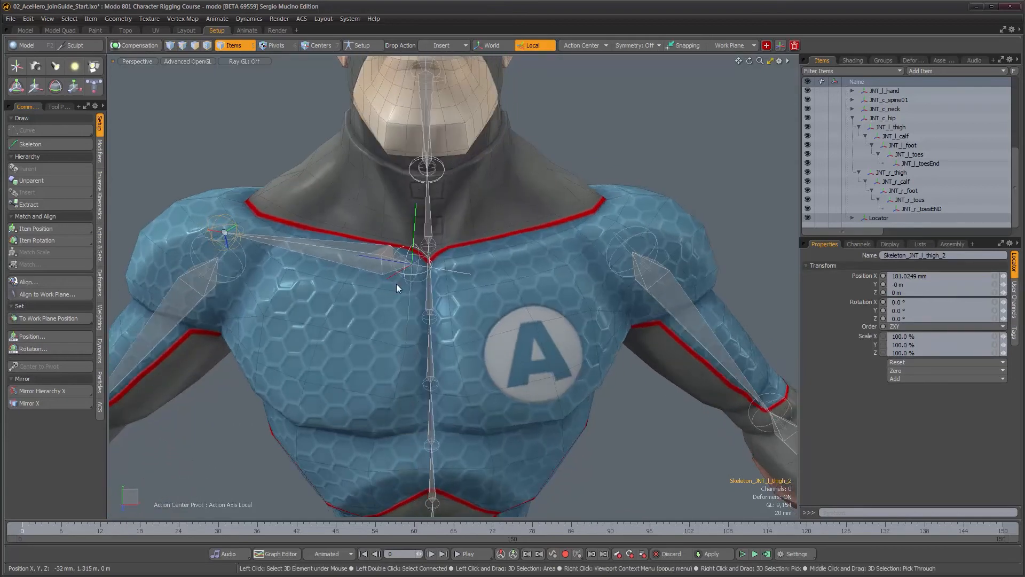
{"action": "left_click", "coordinate": [389, 276]}
{"action": "left_click", "coordinate": [390, 277]}
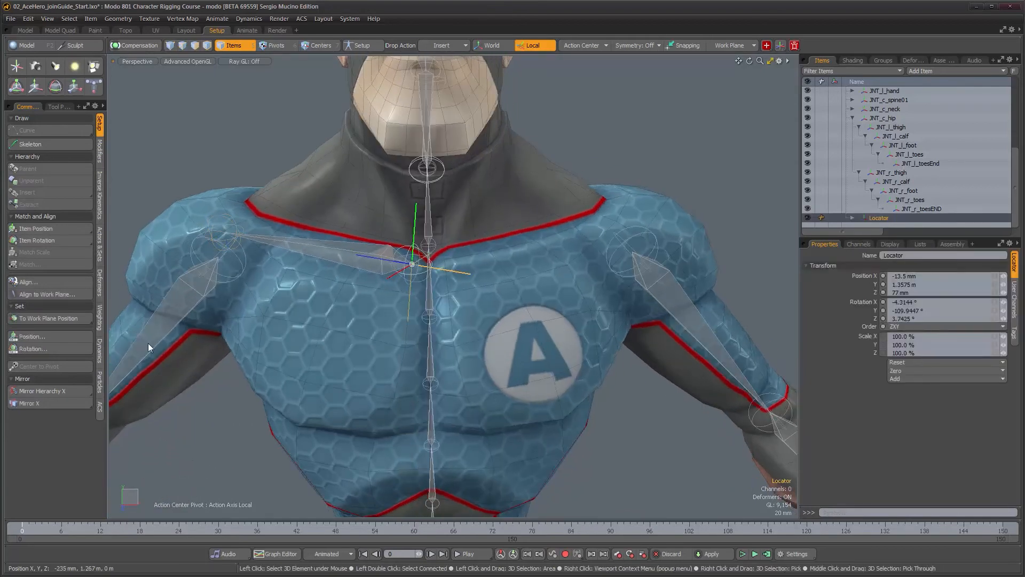
{"action": "left_click", "coordinate": [67, 390]}
Set the mirrored locator's X scale to 100%
{"action": "left_click_drag", "start_coordinate": [488, 303], "coordinate": [491, 341], "text": "alt"}
{"action": "right_click_drag", "start_coordinate": [490, 342], "coordinate": [489, 335], "text": "alt"}
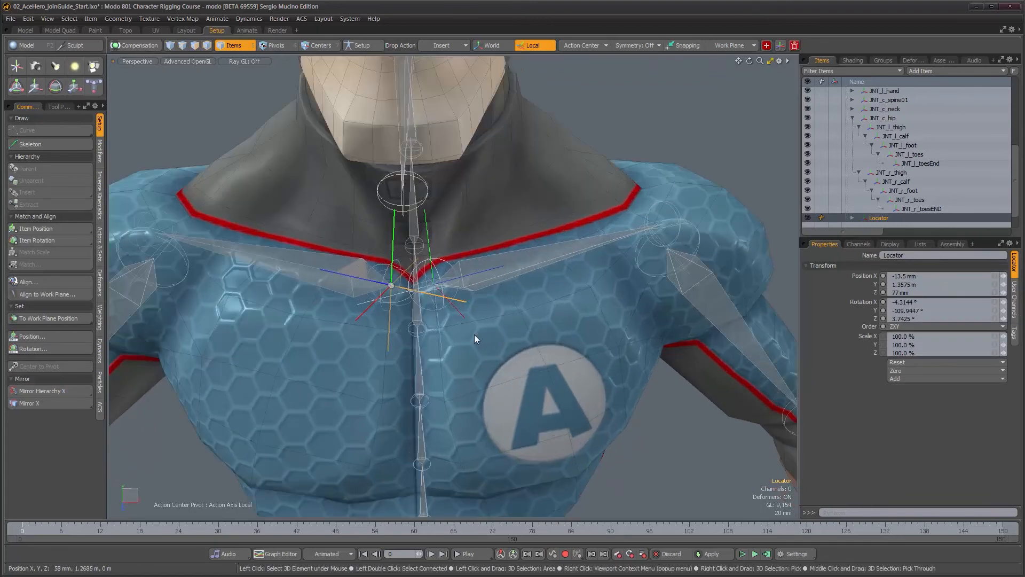
{"action": "left_click", "coordinate": [457, 316]}
{"action": "left_click", "coordinate": [460, 313]}
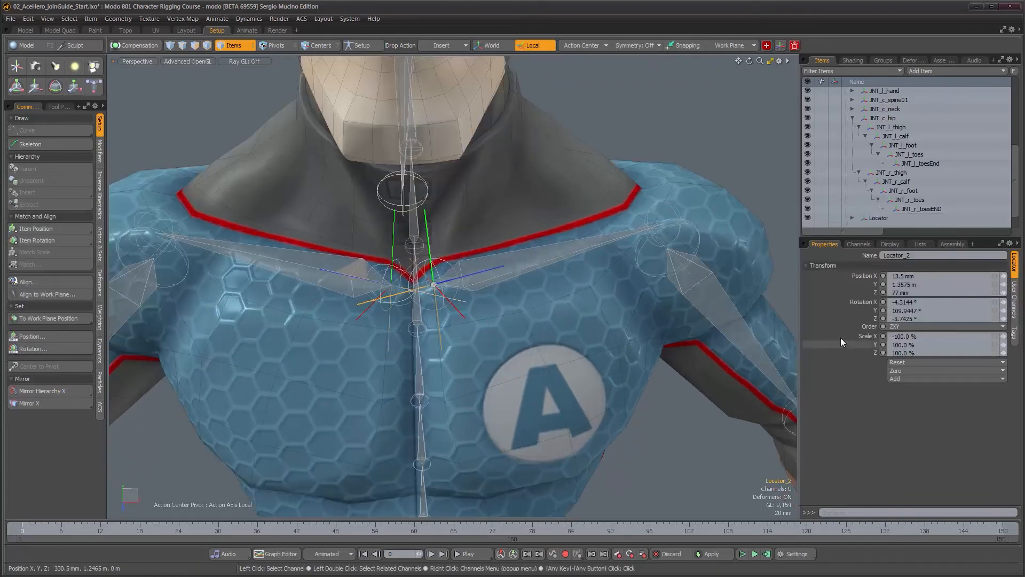
{"action": "left_click_drag", "start_coordinate": [916, 336], "coordinate": [850, 334]}
{"action": "type", "text": "100"}
{"action": "key", "text": "Return"}
Try to rotate both clavicle joints together
{"action": "left_click_drag", "start_coordinate": [654, 244], "coordinate": [508, 224], "text": "alt"}
{"action": "left_click", "coordinate": [518, 216], "text": "shift"}
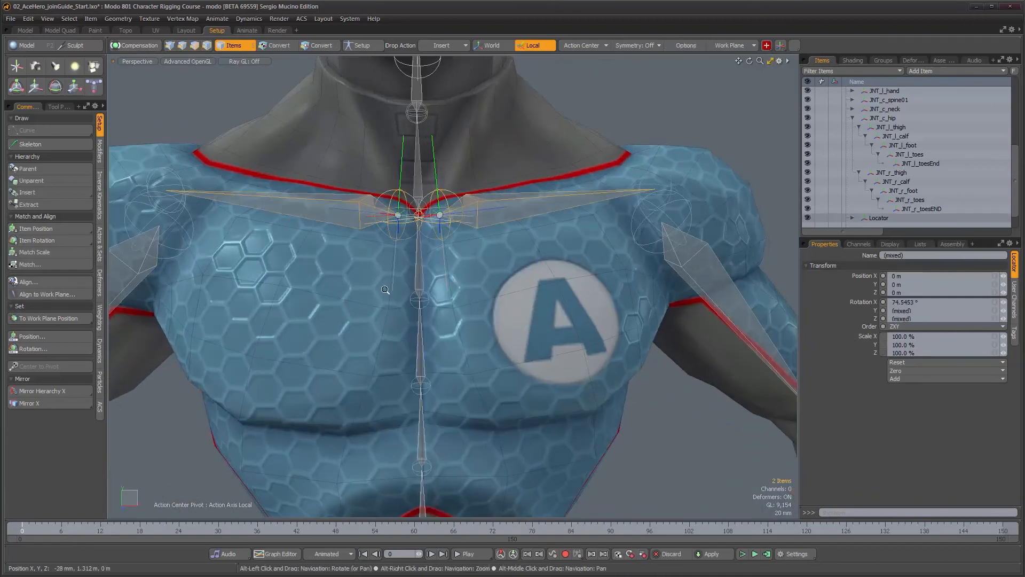
{"action": "right_click_drag", "start_coordinate": [390, 287], "coordinate": [384, 298], "text": "alt"}
{"action": "key", "text": "e"}
{"action": "mouse_move", "coordinate": [431, 310]}
{"action": "left_mouse_down", "text": "alt"}
{"action": "mouse_move", "coordinate": [425, 323]}
{"action": "mouse_move", "coordinate": [434, 322]}
{"action": "mouse_move", "coordinate": [422, 323]}
{"action": "mouse_move", "coordinate": [449, 315]}
{"action": "left_mouse_up", "text": "alt"}
{"action": "key", "text": "ctrl+z"}
{"action": "left_click_drag", "start_coordinate": [461, 234], "coordinate": [457, 229]}
{"action": "key", "text": "ctrl+z"}
{"action": "left_click_drag", "start_coordinate": [529, 287], "coordinate": [521, 298], "text": "alt"}
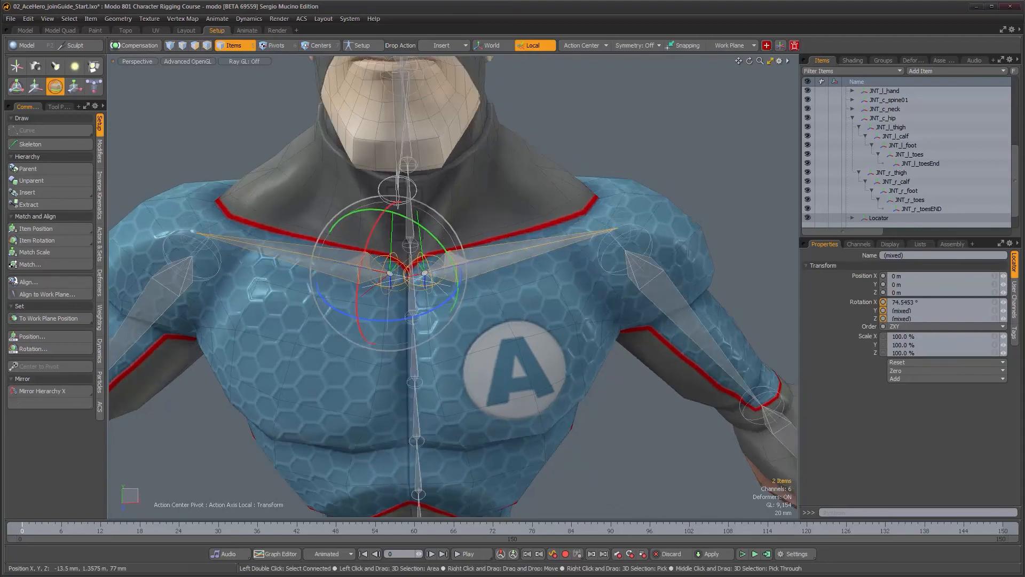
{"action": "key", "text": "space"}
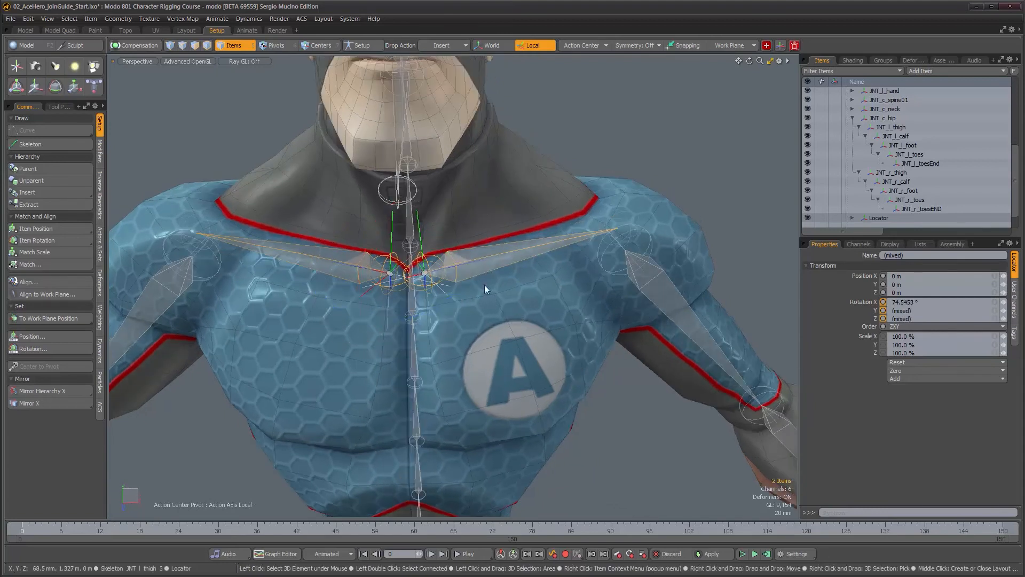
Align the mirrored locator and the opposite clavicle joint with Item Align using Item Center mode and Negative Axis
{"action": "left_click", "coordinate": [485, 286]}
{"action": "left_click", "coordinate": [476, 267]}
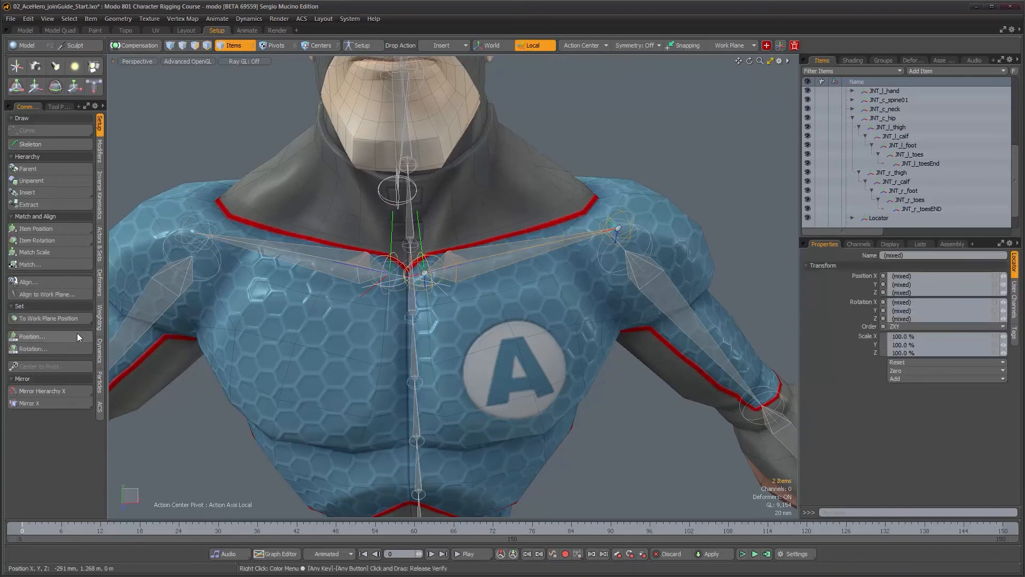
{"action": "left_click", "coordinate": [39, 285]}
{"action": "left_click", "coordinate": [465, 348]}
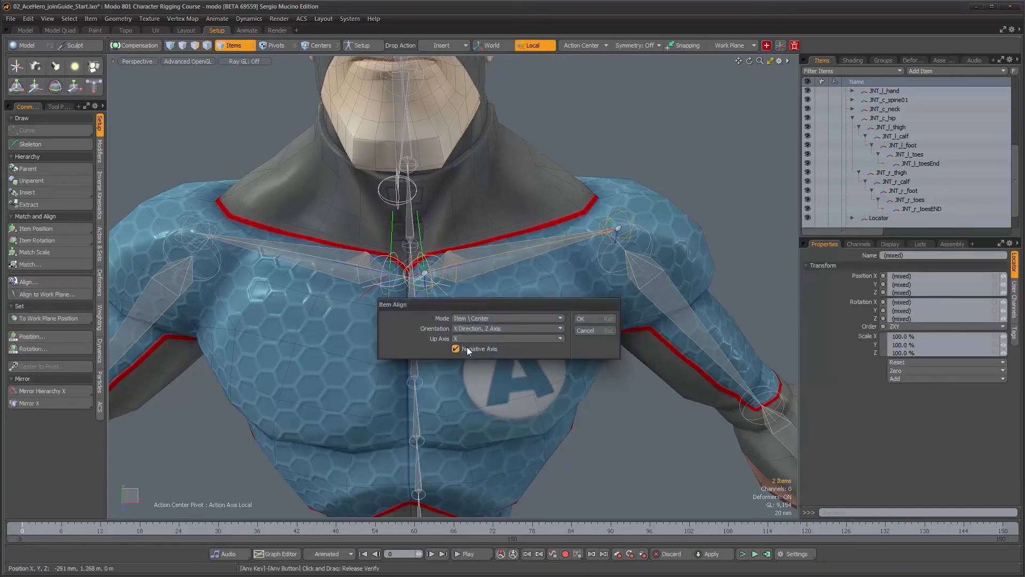
{"action": "left_click", "coordinate": [582, 319]}
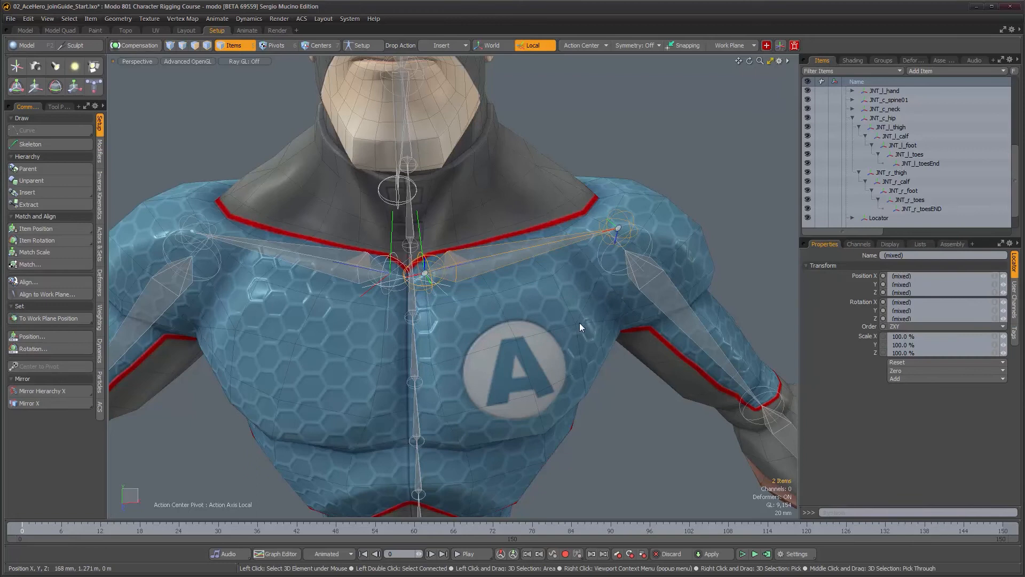
Rotate the selected clavicle joints to level both collar chains along the shoulders
{"action": "mouse_move", "coordinate": [474, 315]}
{"action": "left_mouse_down", "text": "alt"}
{"action": "mouse_move", "coordinate": [454, 316]}
{"action": "mouse_move", "coordinate": [494, 313]}
{"action": "left_mouse_up", "text": "alt"}
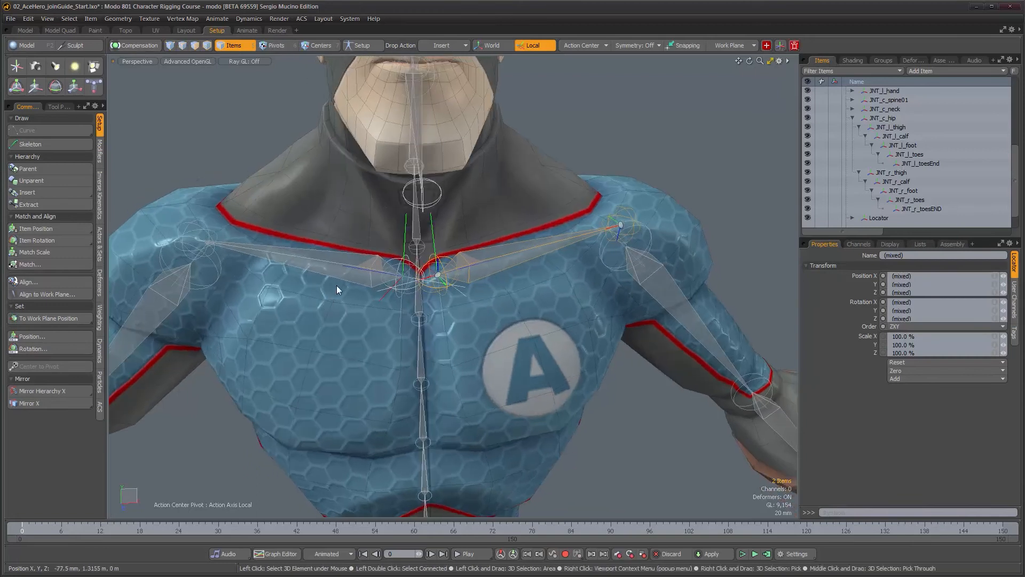
{"action": "left_click", "coordinate": [355, 282], "text": "shift"}
{"action": "key", "text": "e"}
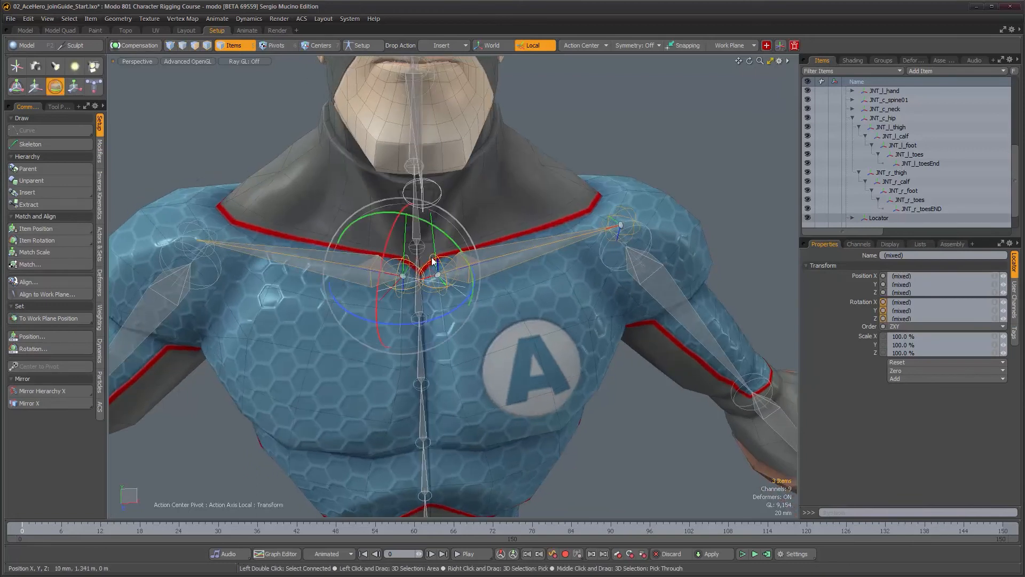
{"action": "mouse_move", "coordinate": [454, 246]}
{"action": "left_mouse_down"}
{"action": "mouse_move", "coordinate": [447, 234]}
{"action": "mouse_move", "coordinate": [460, 260]}
{"action": "left_mouse_up"}
{"action": "key", "text": "ctrl+z"}
{"action": "left_click_drag", "start_coordinate": [470, 333], "coordinate": [441, 317], "text": "alt"}
{"action": "left_click_drag", "start_coordinate": [503, 340], "coordinate": [489, 291], "text": "alt"}
{"action": "key", "text": "space"}
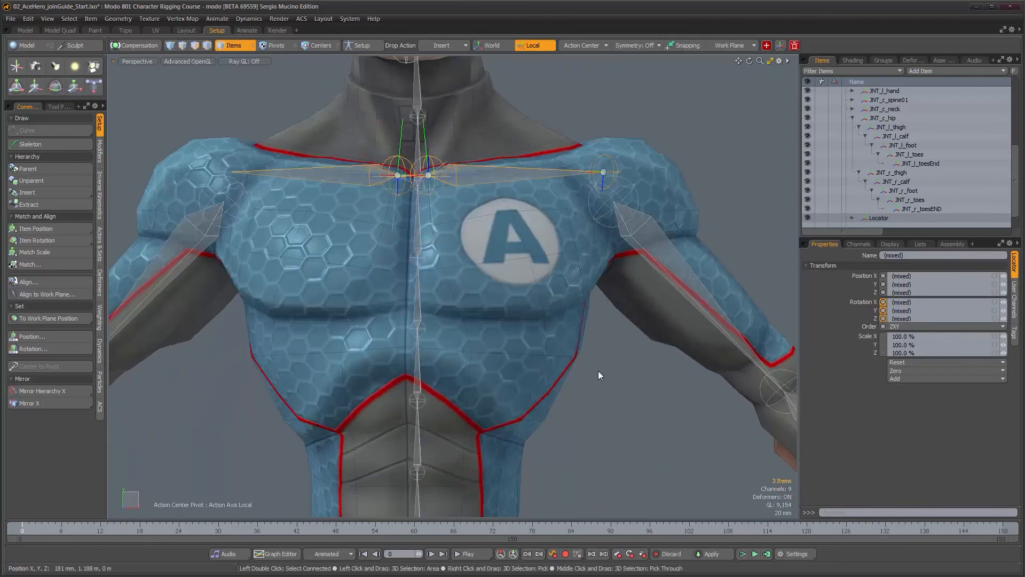
Unparent both clavicle root joints in place with Compensation enabled
{"action": "left_click_drag", "start_coordinate": [383, 227], "coordinate": [394, 296], "text": "alt"}
{"action": "left_click", "coordinate": [260, 117]}
{"action": "left_click", "coordinate": [360, 234]}
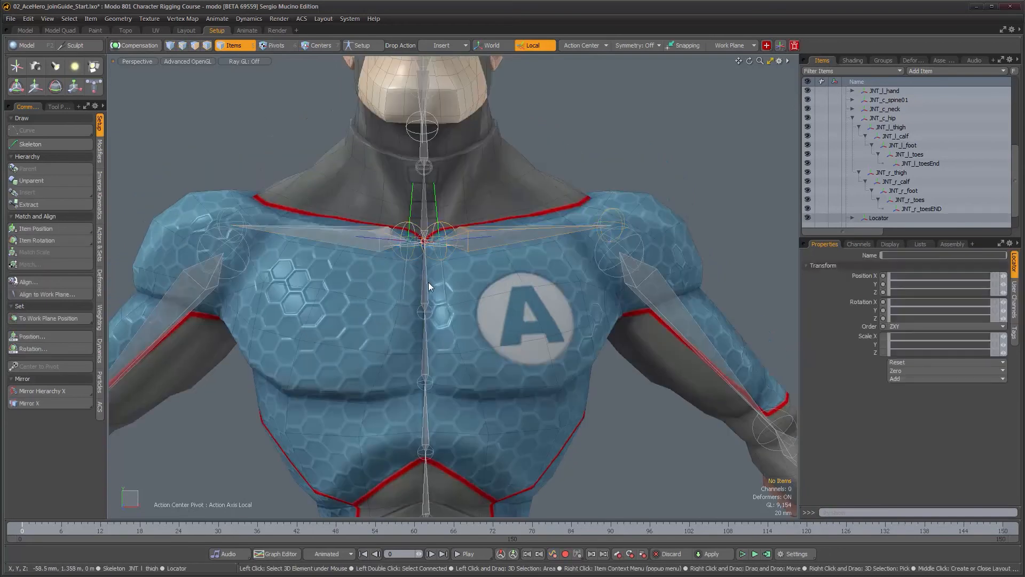
{"action": "left_click", "coordinate": [511, 255], "text": "shift"}
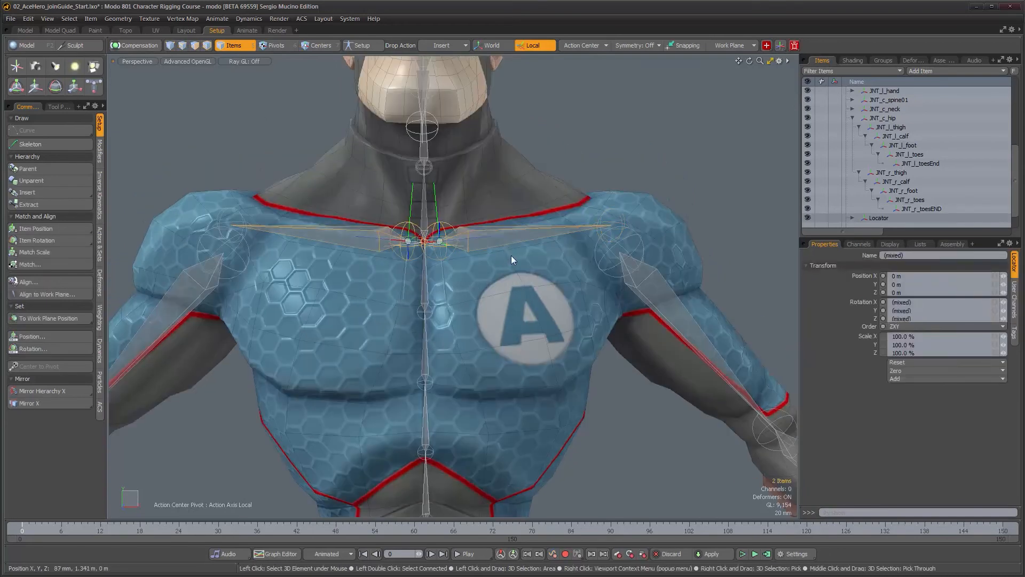
{"action": "left_click", "coordinate": [143, 46]}
{"action": "left_click", "coordinate": [51, 180]}
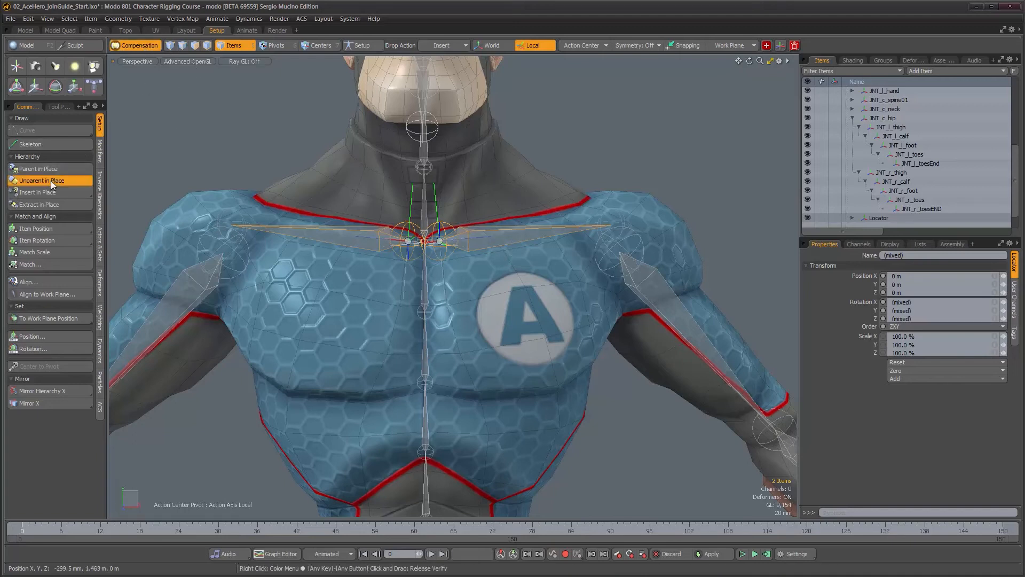
Delete both helper locators and reselect the clavicle root joint, expanding it in the item list
{"action": "left_click_drag", "start_coordinate": [428, 224], "coordinate": [436, 220], "text": "alt"}
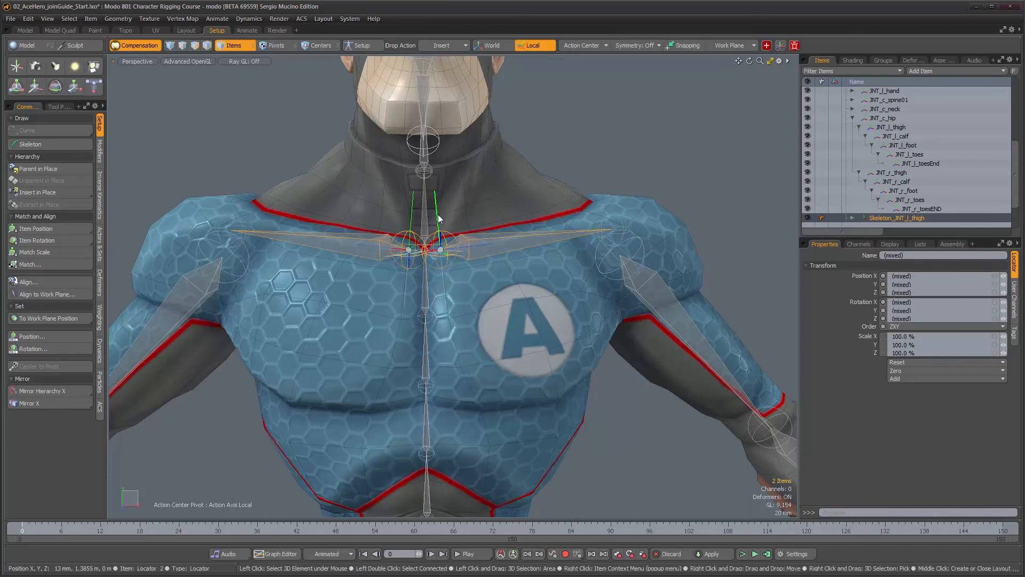
{"action": "left_click", "coordinate": [414, 213]}
{"action": "left_click", "coordinate": [413, 212], "text": "shift"}
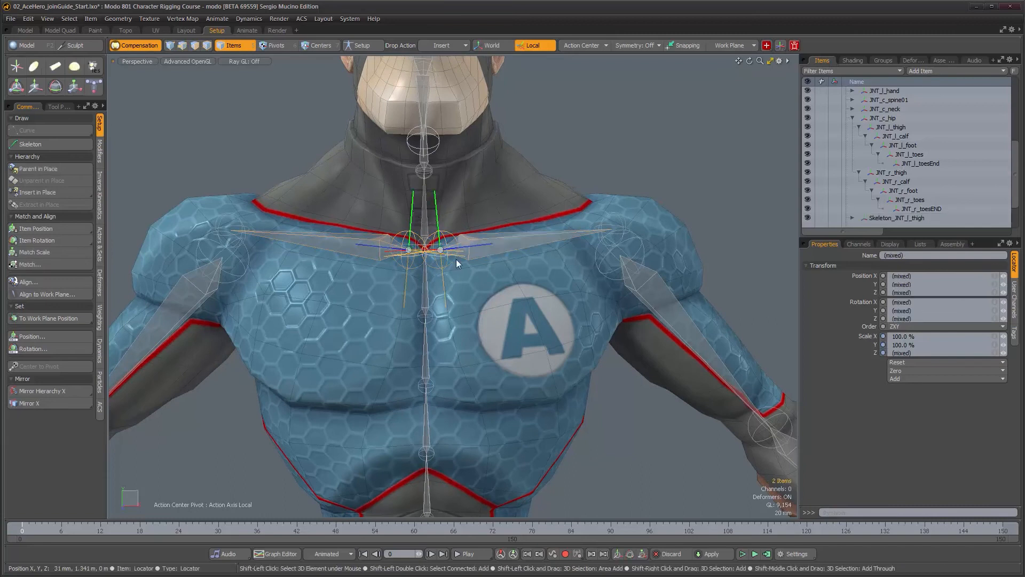
{"action": "key", "text": "Delete"}
{"action": "left_click", "coordinate": [600, 323]}
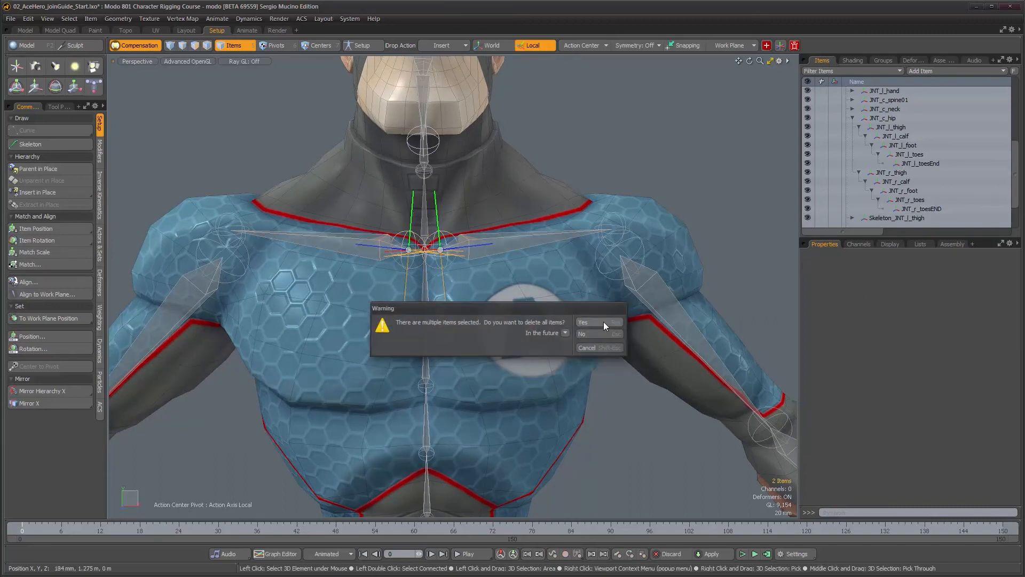
{"action": "left_click", "coordinate": [446, 266]}
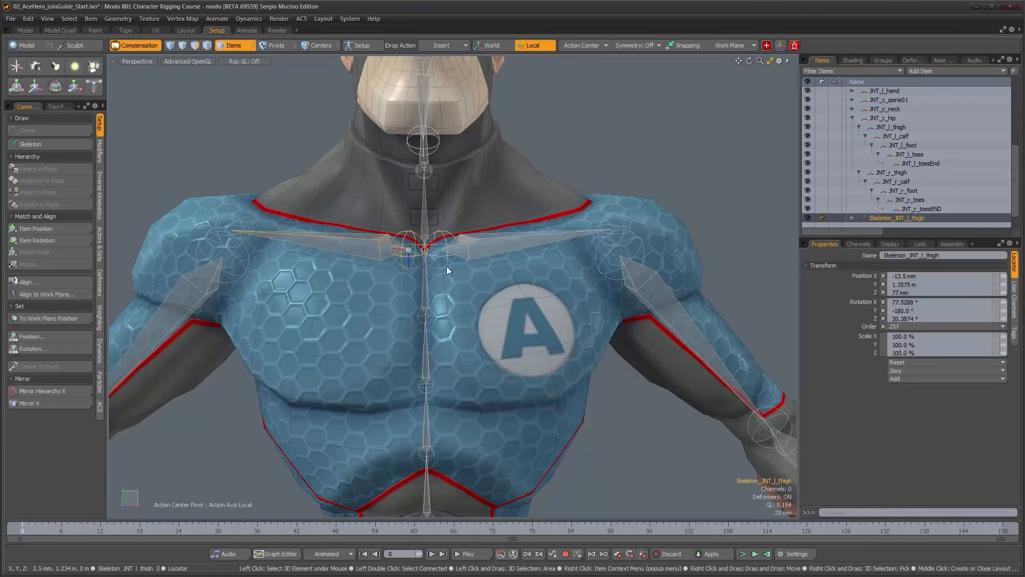
{"action": "left_click", "coordinate": [853, 218]}
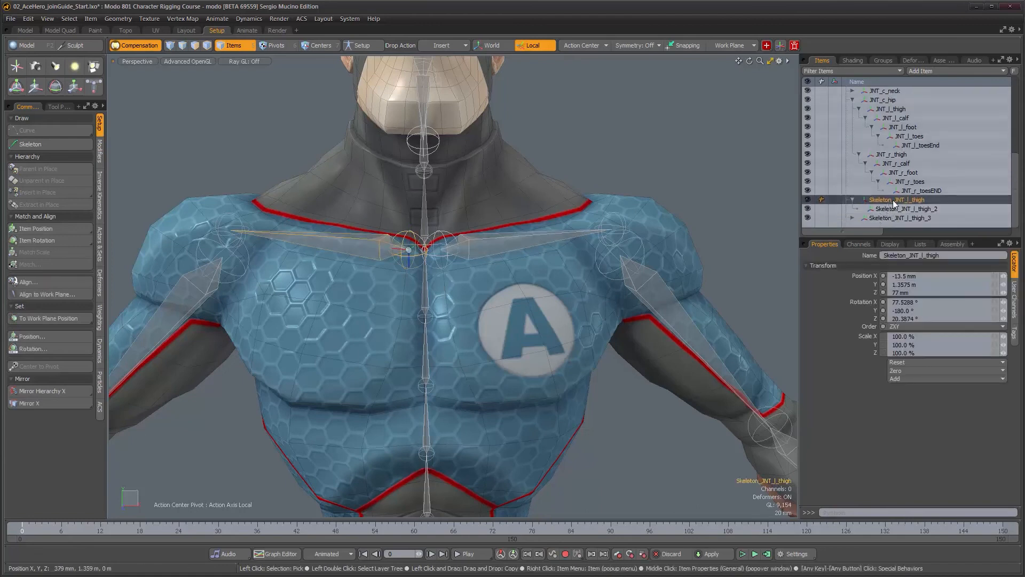
Rename the right clavicle chain's joints to JNT_r_clavicle and JNT_r_clavicleEND in the item list
{"action": "double_click", "coordinate": [893, 199]}
{"action": "type", "text": "JNT_r_cl"}
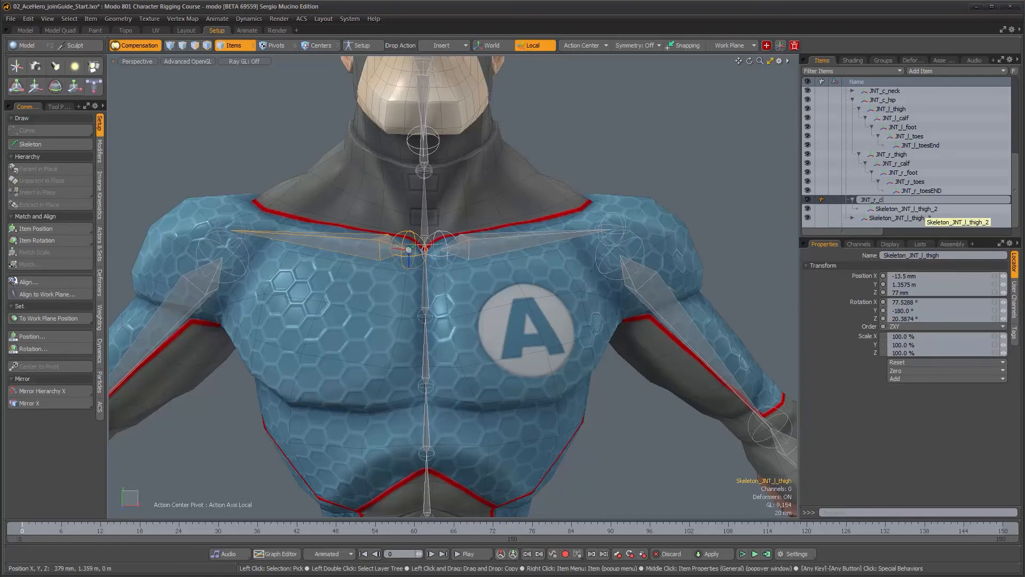
{"action": "key", "text": "Return"}
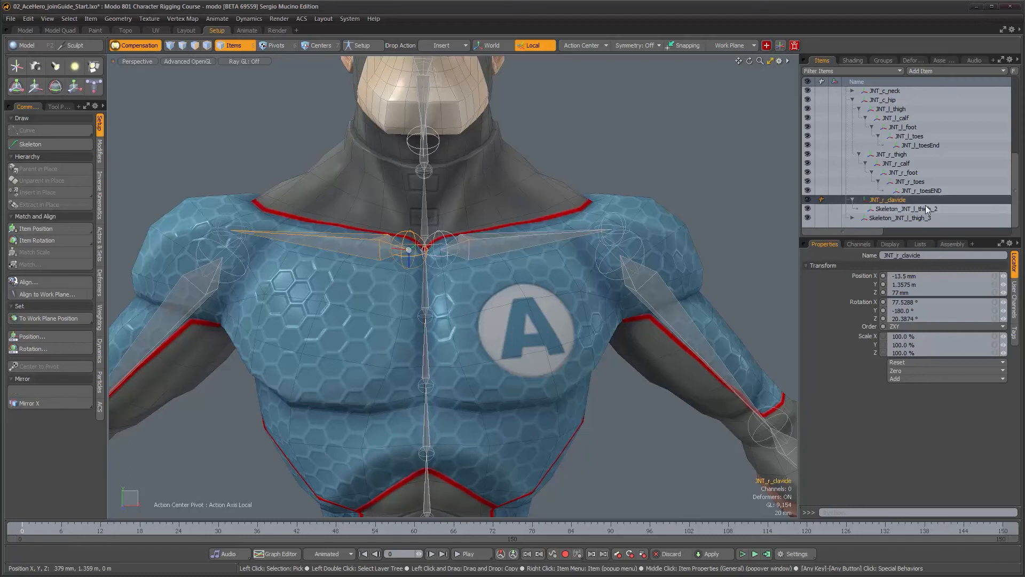
{"action": "double_click", "coordinate": [928, 210]}
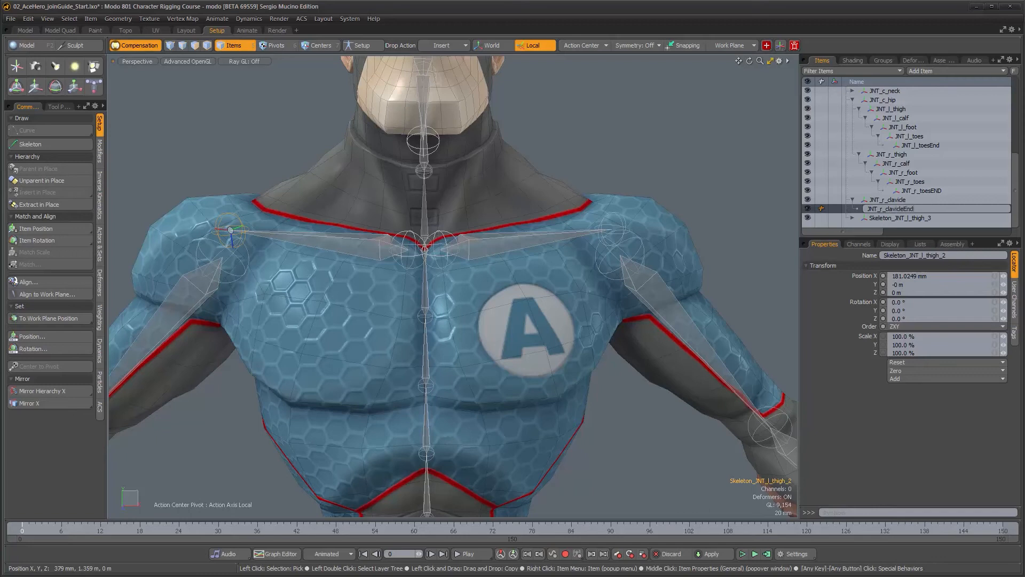
{"action": "key", "text": "Return"}
{"action": "left_click", "coordinate": [941, 210]}
{"action": "left_click", "coordinate": [853, 218]}
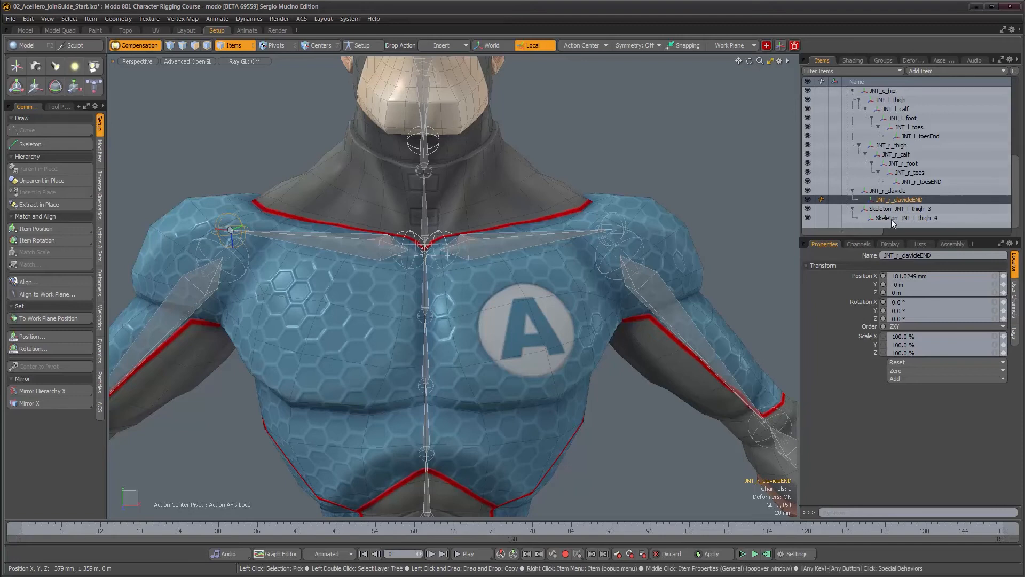
Rename the left clavicle chain's joints to JNT_l_clavicle and JNT_l_clavicleEND
{"action": "double_click", "coordinate": [900, 208]}
{"action": "type", "text": "JNT_l_clavi"}
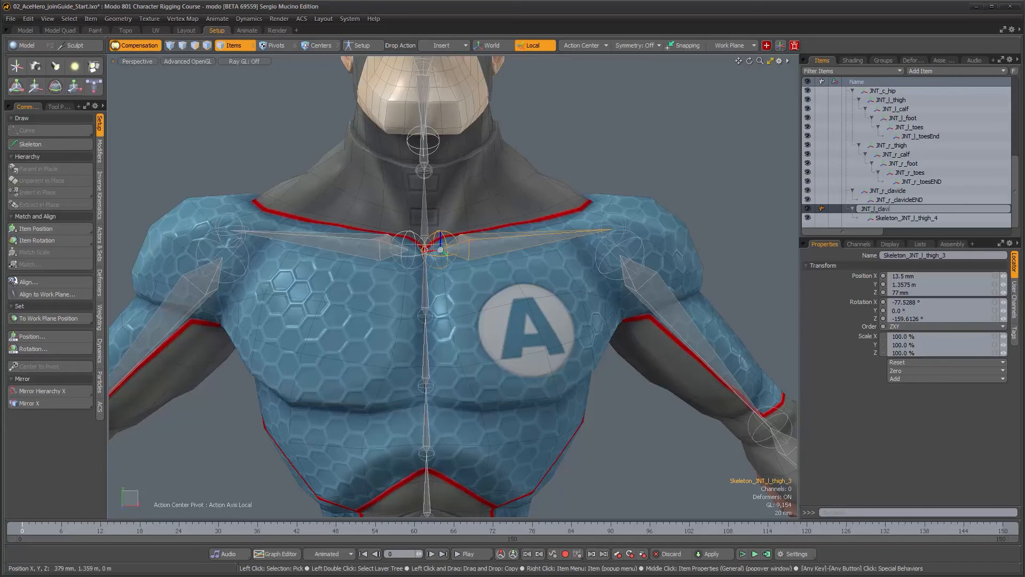
{"action": "key", "text": "Return"}
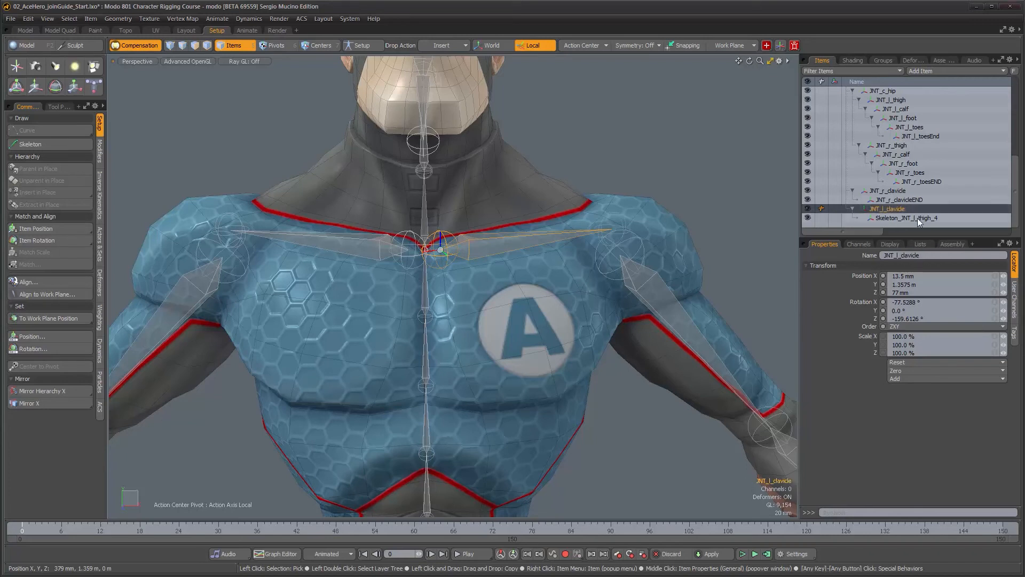
{"action": "left_click", "coordinate": [917, 218]}
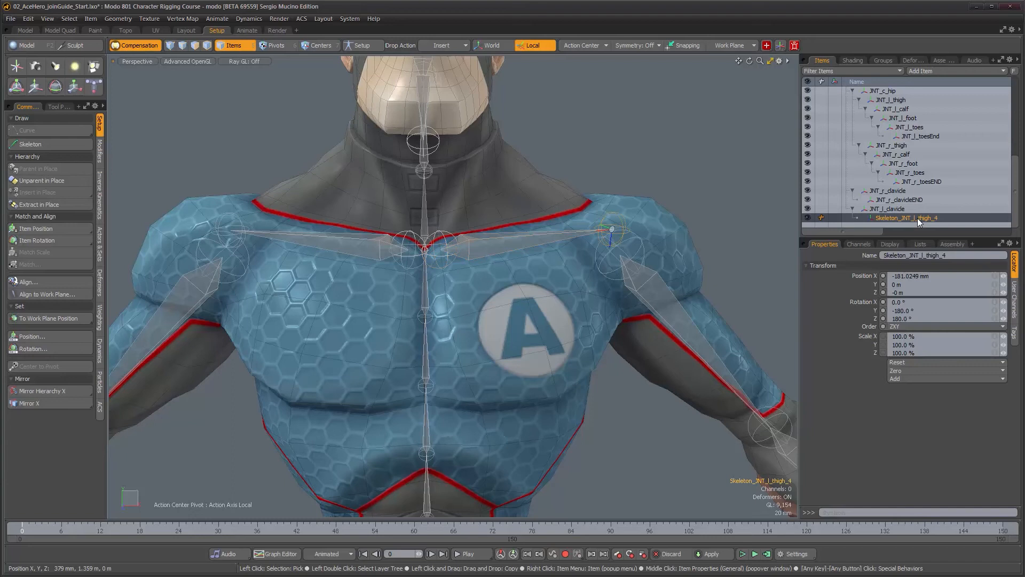
{"action": "double_click", "coordinate": [918, 218]}
{"action": "type", "text": "JNT_l_clavi"}
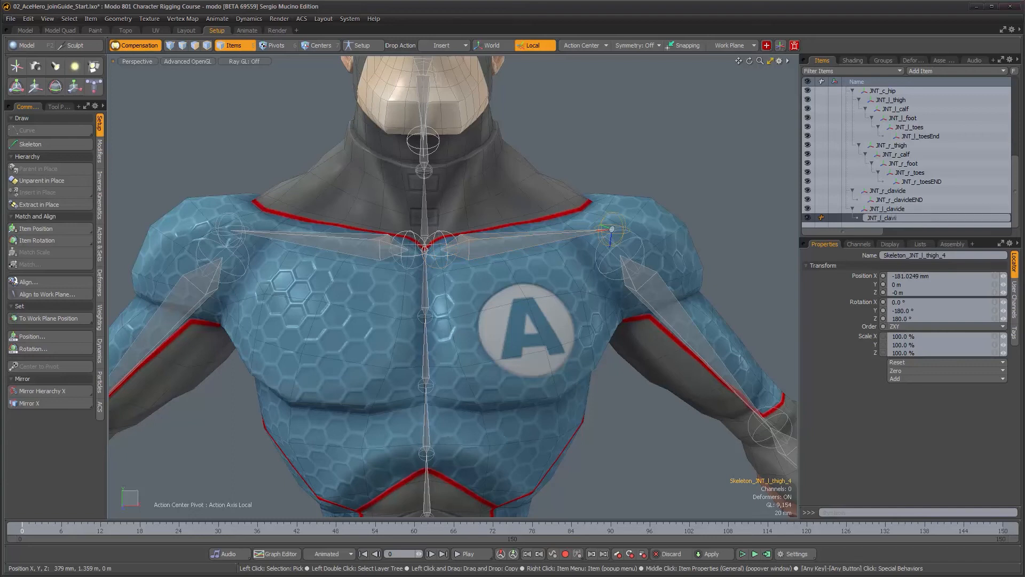
{"action": "key", "text": "Return"}
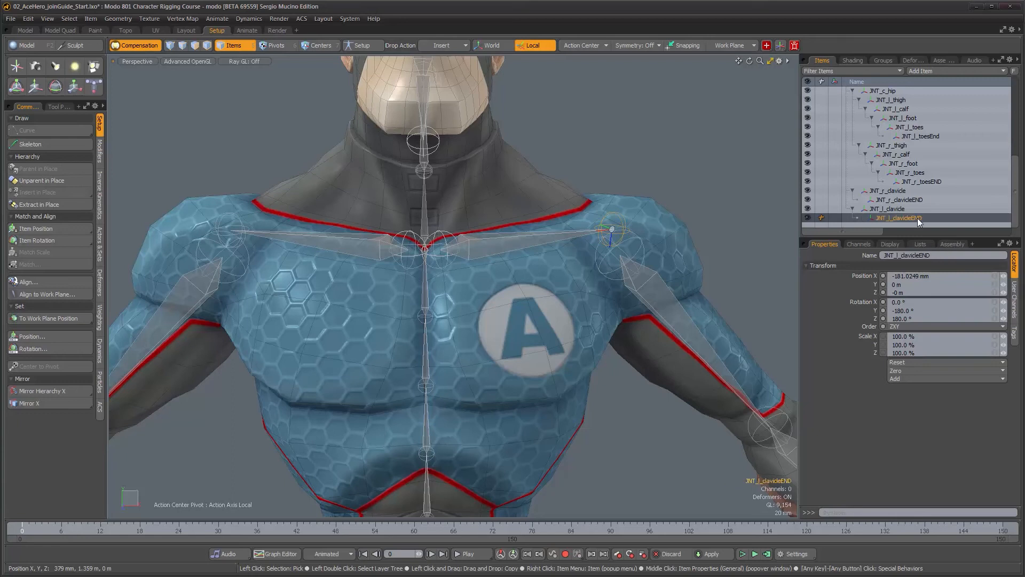
Parent both clavicle root joints in place under the upper spine joint at the chest
{"action": "left_click", "coordinate": [459, 255]}
{"action": "left_click_drag", "start_coordinate": [396, 270], "coordinate": [395, 294], "text": "alt"}
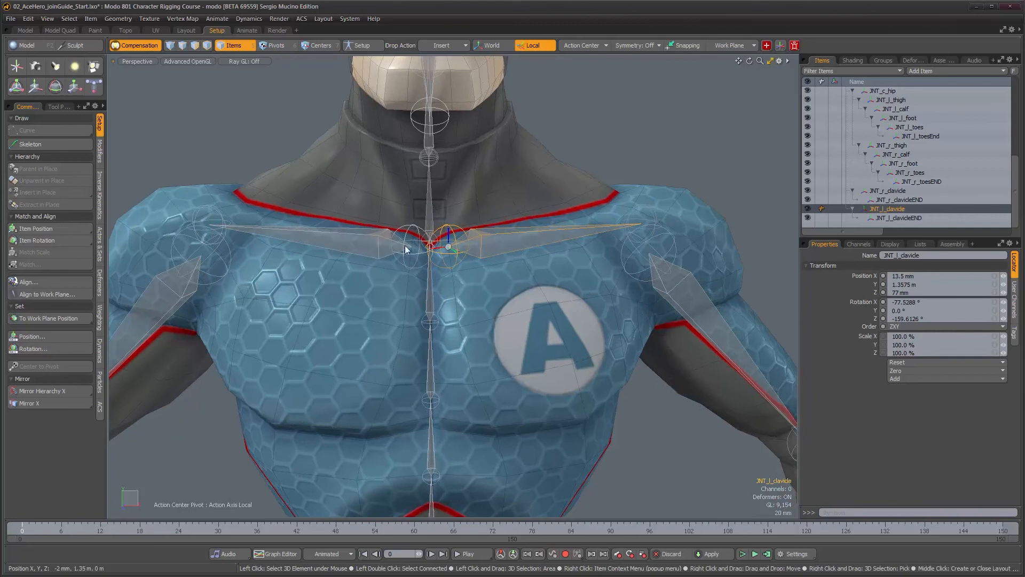
{"action": "left_click", "coordinate": [369, 252], "text": "shift"}
{"action": "left_click_drag", "start_coordinate": [373, 256], "coordinate": [480, 309], "text": "alt"}
{"action": "left_click_drag", "start_coordinate": [466, 269], "coordinate": [458, 319], "text": "alt"}
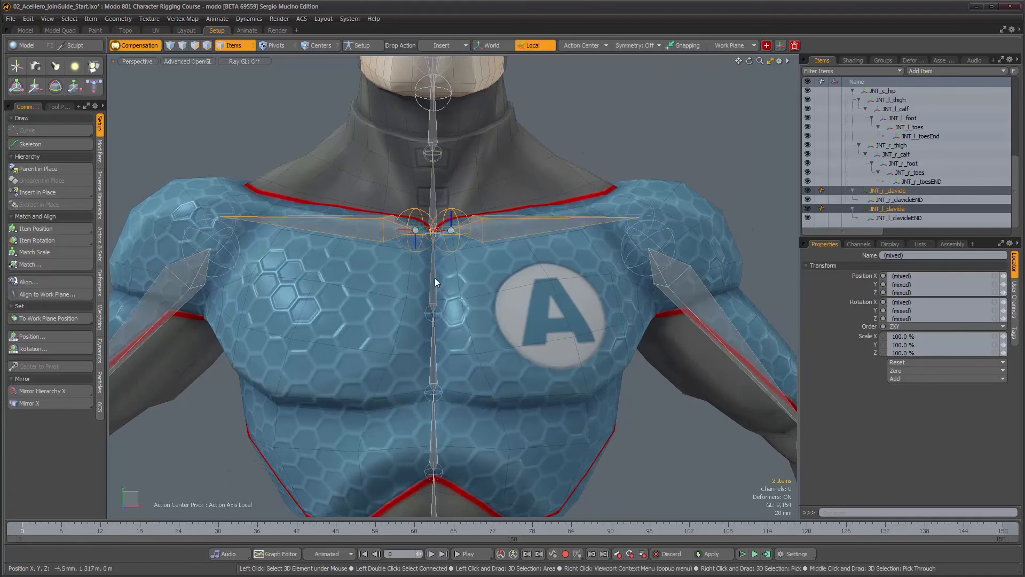
{"action": "left_click_drag", "start_coordinate": [444, 286], "coordinate": [437, 261], "text": "alt"}
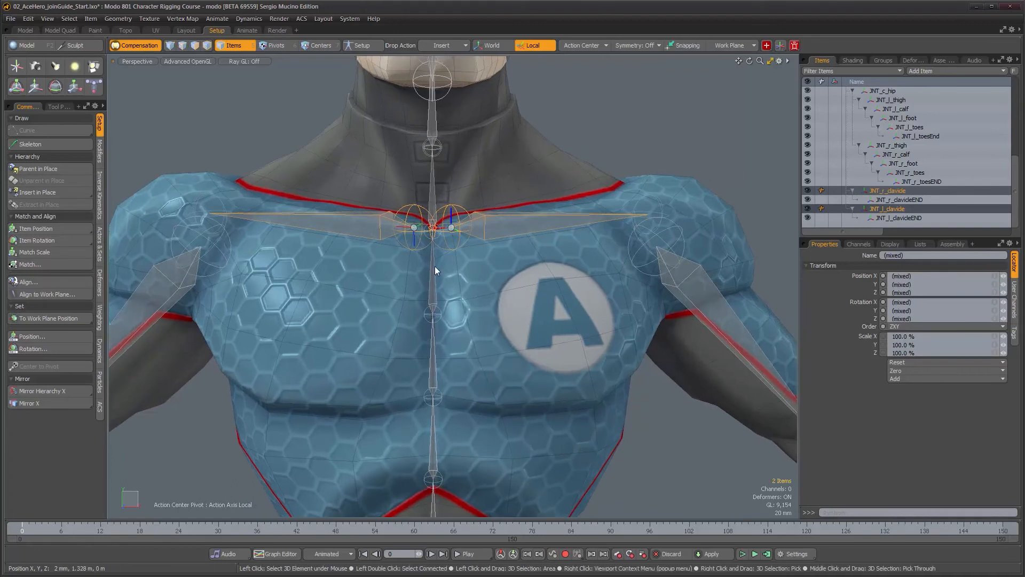
{"action": "left_click", "coordinate": [431, 290], "text": "shift"}
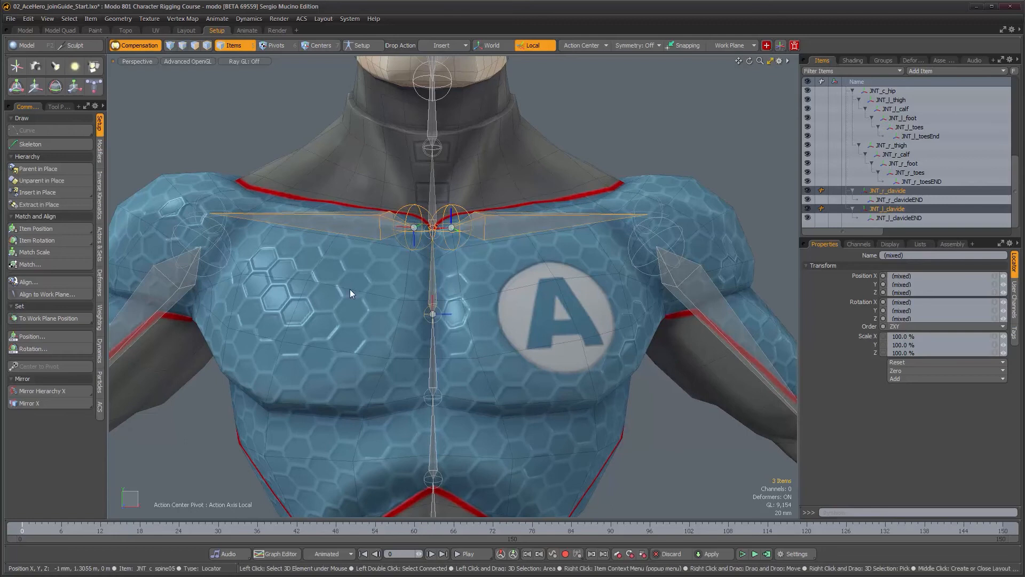
{"action": "left_click", "coordinate": [58, 168]}
Parent the right upper arm joint in place under the right clavicle chain
{"action": "mouse_move", "coordinate": [406, 257]}
{"action": "left_mouse_down", "text": "alt"}
{"action": "mouse_move", "coordinate": [484, 248]}
{"action": "mouse_move", "coordinate": [414, 260]}
{"action": "left_mouse_up", "text": "alt"}
{"action": "right_click_drag", "start_coordinate": [413, 260], "coordinate": [407, 267], "text": "alt"}
{"action": "middle_click_drag", "start_coordinate": [407, 267], "coordinate": [445, 259], "text": "alt"}
{"action": "left_click", "coordinate": [261, 280]}
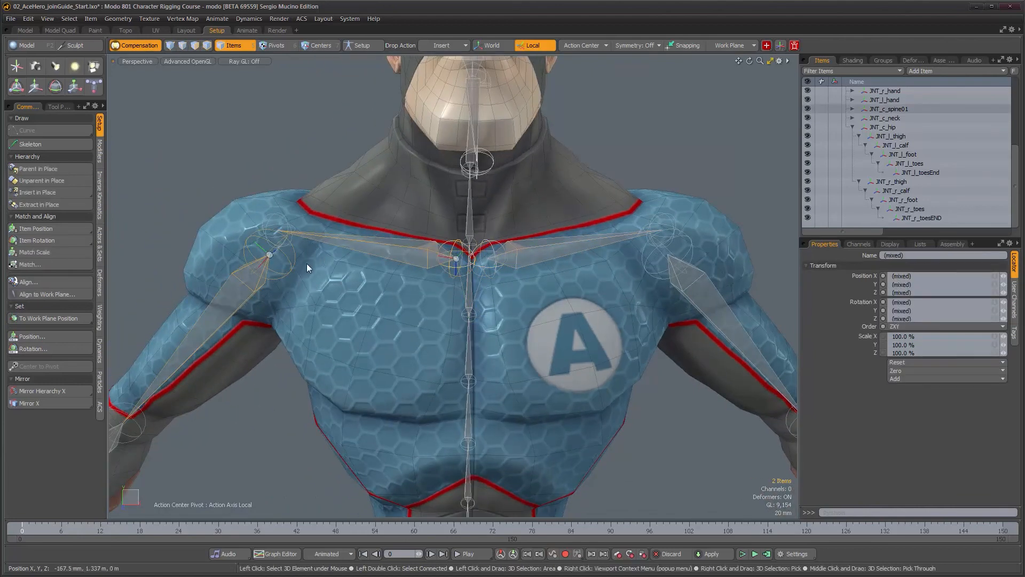
{"action": "left_click", "coordinate": [274, 217], "text": "shift"}
{"action": "left_click_drag", "start_coordinate": [298, 281], "coordinate": [321, 284], "text": "alt"}
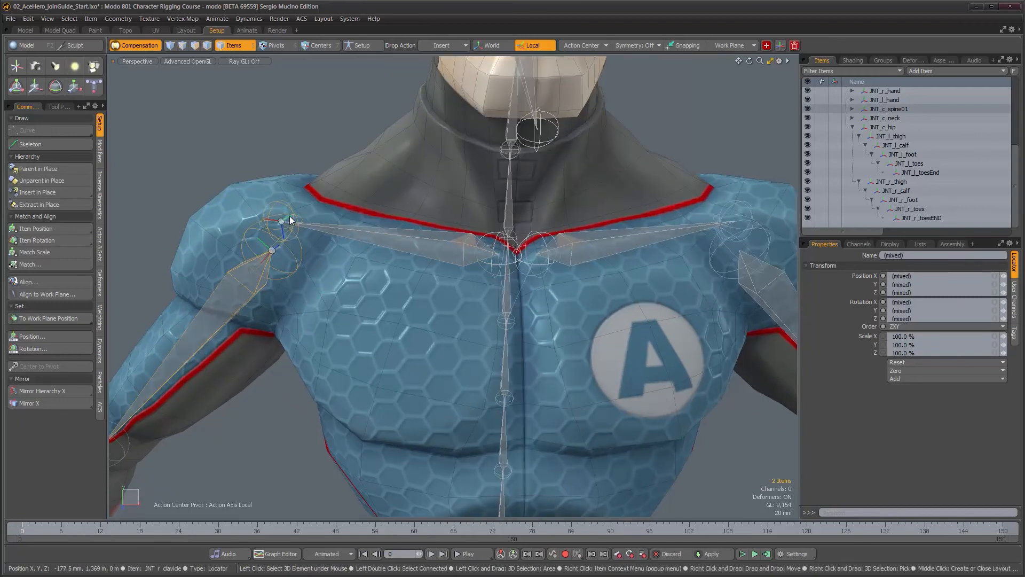
{"action": "left_click", "coordinate": [244, 285]}
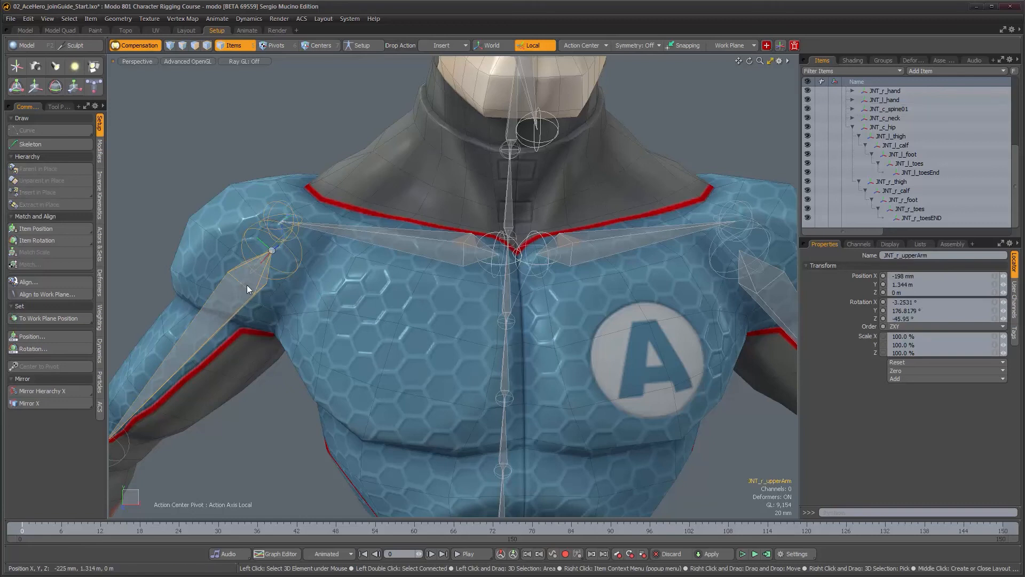
{"action": "left_click", "coordinate": [372, 246], "text": "shift"}
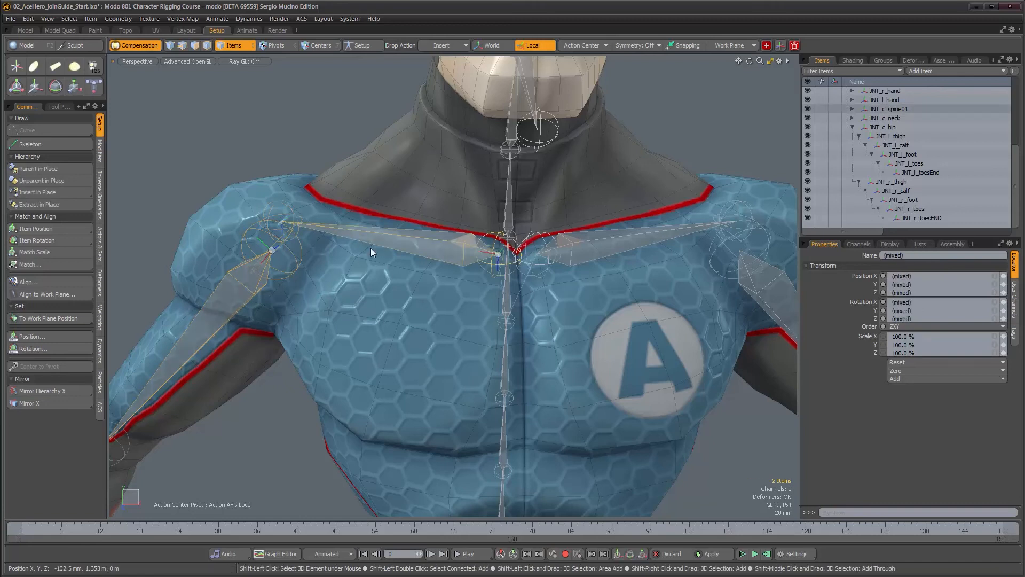
{"action": "left_click", "coordinate": [41, 168]}
Parent the left upper arm joint in place under the left clavicle chain
{"action": "left_click_drag", "start_coordinate": [389, 319], "coordinate": [433, 332], "text": "alt"}
{"action": "left_click", "coordinate": [677, 294]}
{"action": "left_click", "coordinate": [514, 245], "text": "shift"}
{"action": "left_click", "coordinate": [66, 168]}
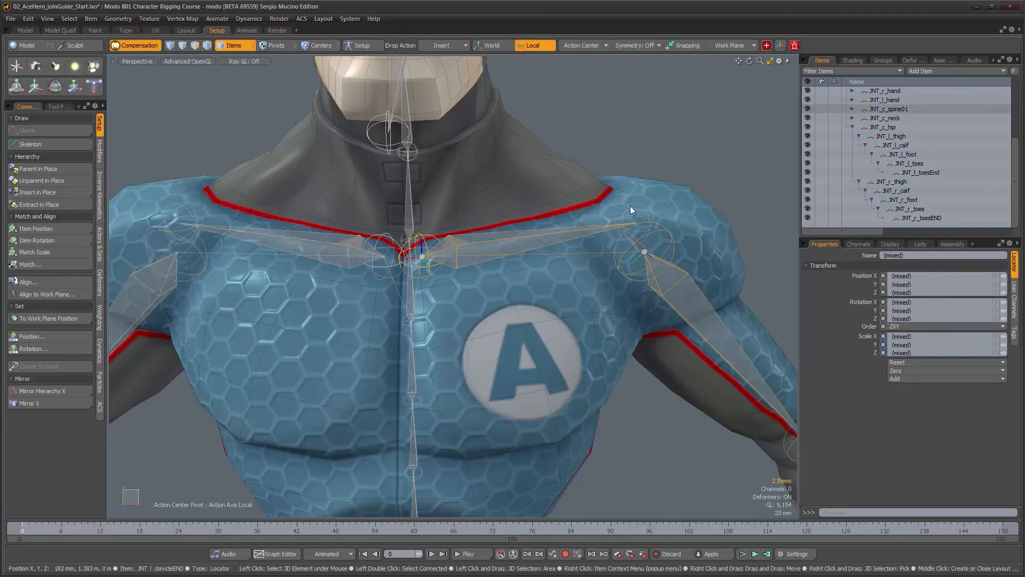
Parent the bottom spine joint JNT_c_spine01 in place under the hip joint JNT_c_hip
{"action": "left_click_drag", "start_coordinate": [414, 305], "coordinate": [438, 304], "text": "alt"}
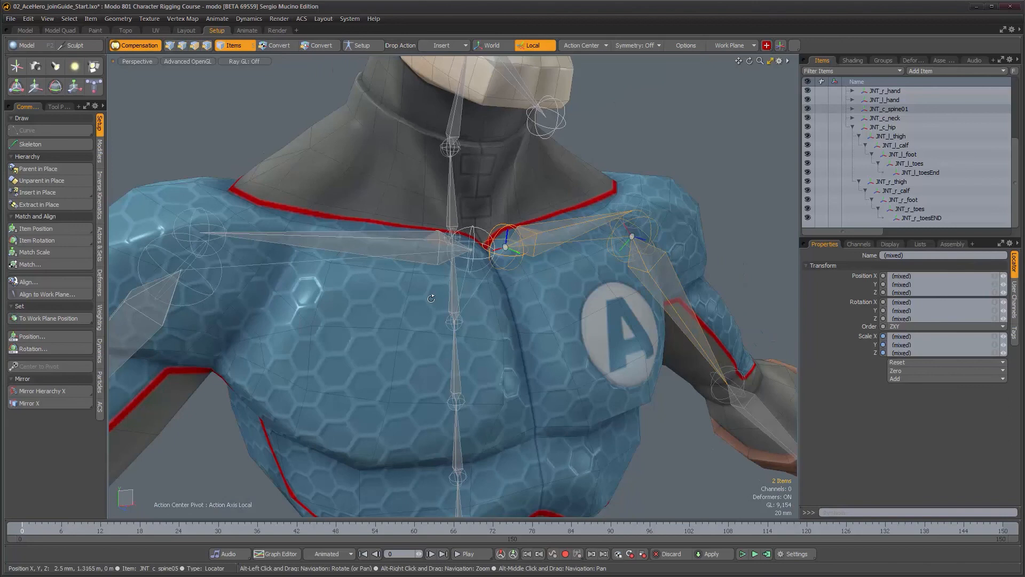
{"action": "right_click_drag", "start_coordinate": [438, 304], "coordinate": [427, 331], "text": "alt"}
{"action": "middle_click_drag", "start_coordinate": [427, 331], "coordinate": [396, 235], "text": "alt"}
{"action": "left_click_drag", "start_coordinate": [397, 235], "coordinate": [410, 251], "text": "alt"}
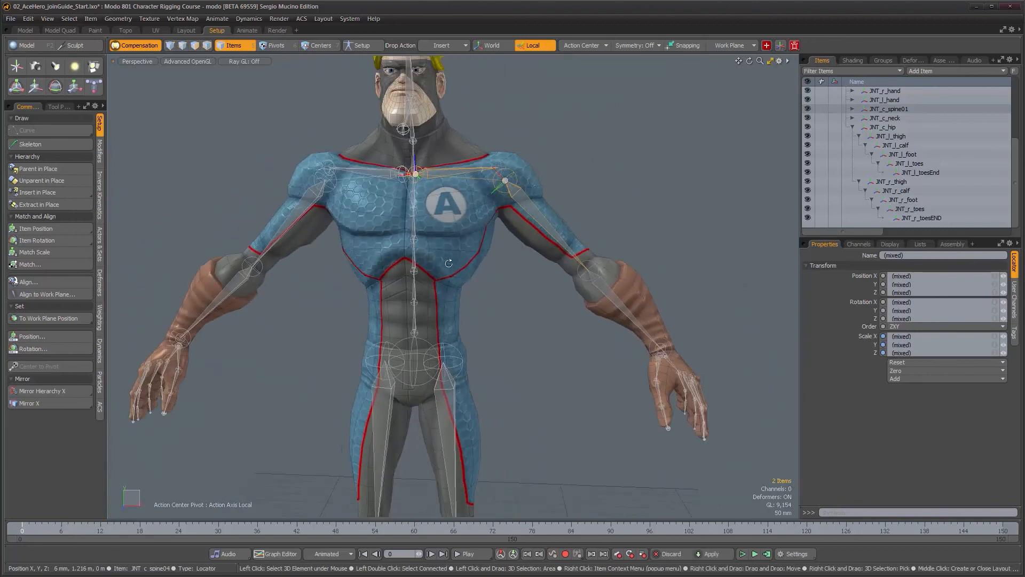
{"action": "left_click_drag", "start_coordinate": [473, 320], "coordinate": [482, 292], "text": "alt"}
{"action": "middle_click_drag", "start_coordinate": [482, 292], "coordinate": [495, 178], "text": "alt"}
{"action": "scroll", "coordinate": [951, 166], "scroll_direction": "up", "scroll_amount": 5}
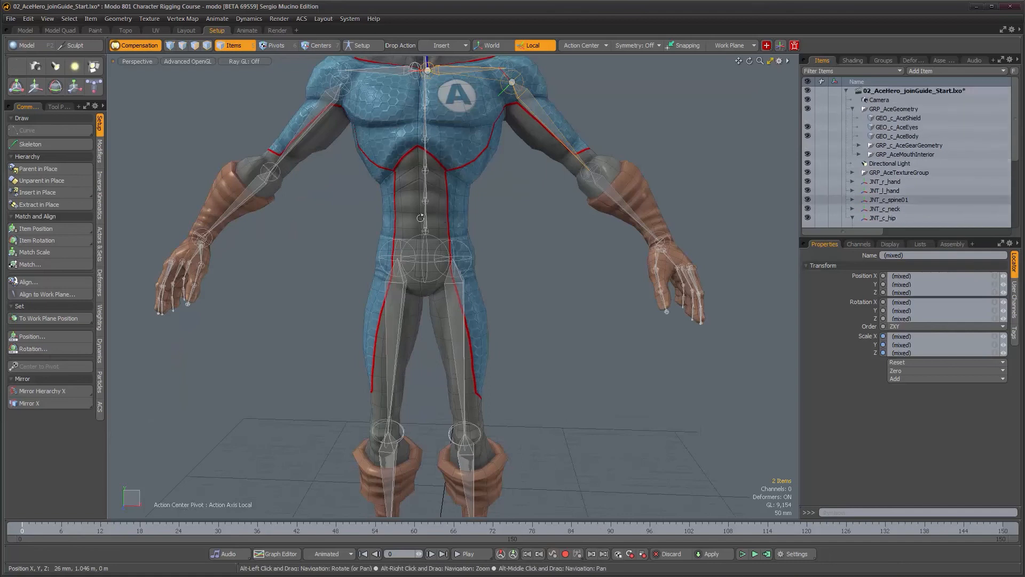
{"action": "scroll", "coordinate": [434, 234], "scroll_direction": "up", "scroll_amount": 6}
{"action": "scroll", "coordinate": [431, 239], "scroll_direction": "up", "scroll_amount": 3}
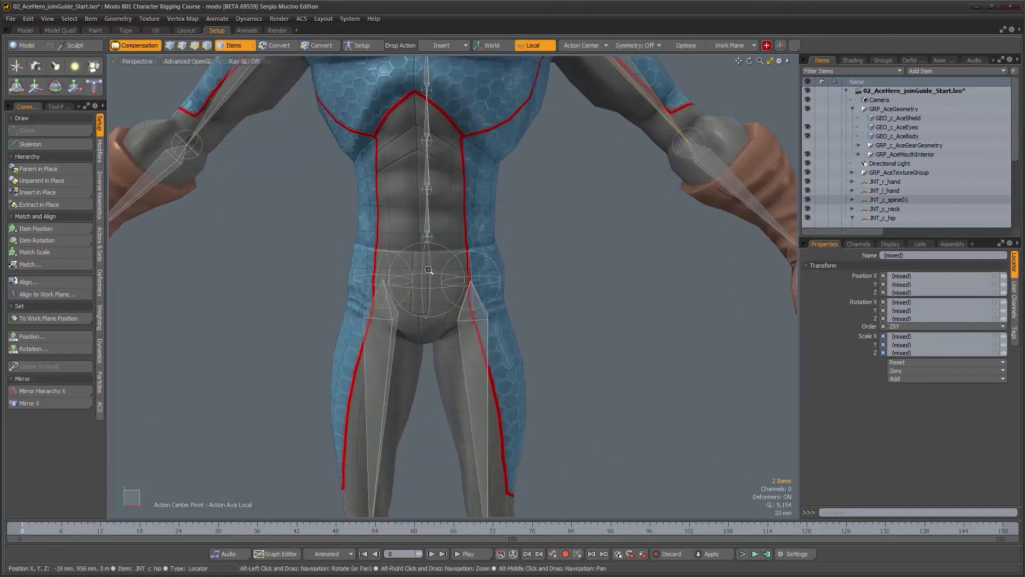
{"action": "left_click_drag", "start_coordinate": [528, 228], "coordinate": [556, 230], "text": "alt"}
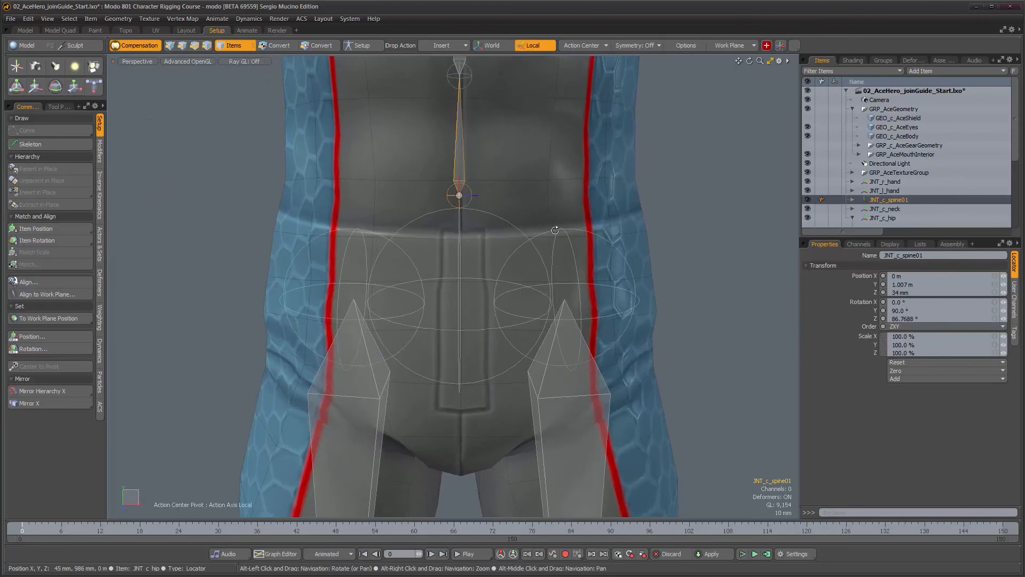
{"action": "left_click", "coordinate": [505, 220], "text": "shift"}
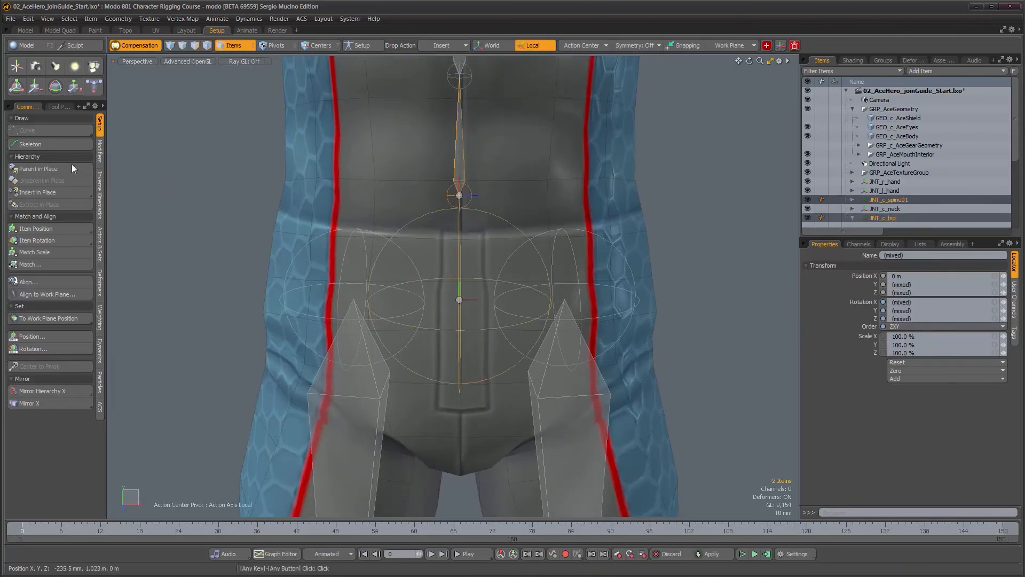
{"action": "left_click", "coordinate": [54, 169]}
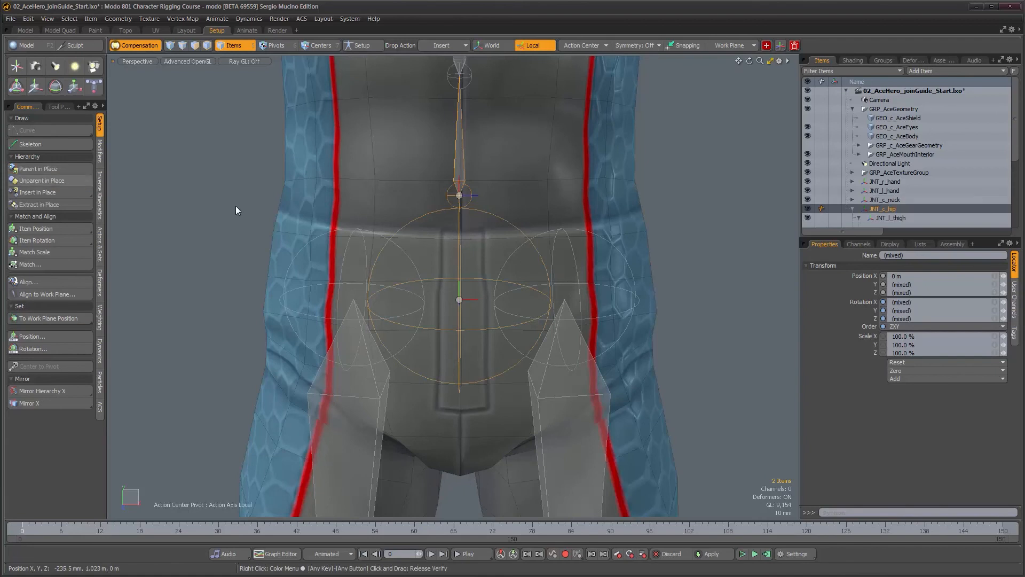
Parent the right hand joint in place under the right forearm joint at the wrist
{"action": "scroll", "coordinate": [523, 229], "scroll_direction": "down", "scroll_amount": 5}
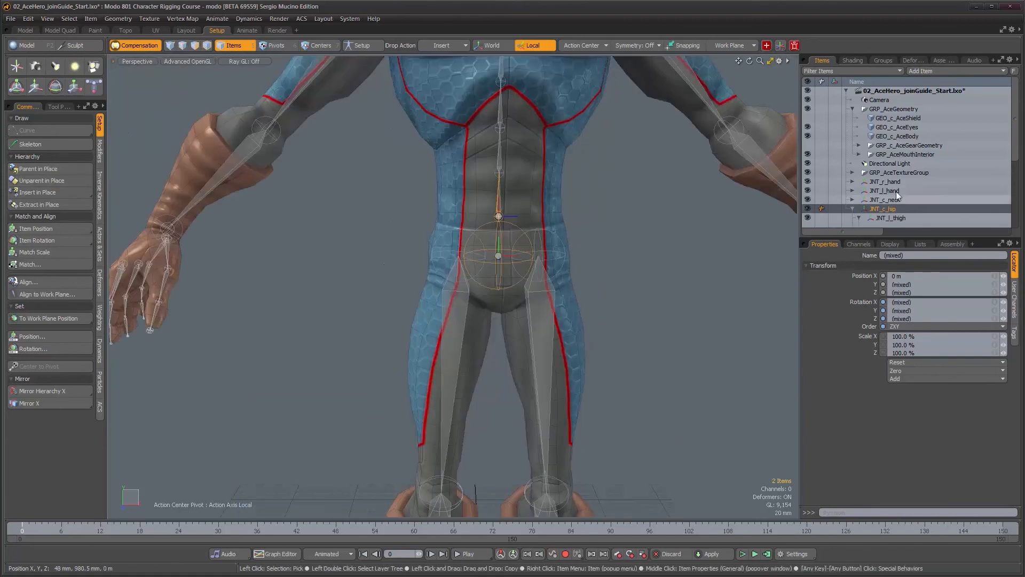
{"action": "left_click_drag", "start_coordinate": [223, 296], "coordinate": [326, 282], "text": "alt"}
{"action": "middle_click_drag", "start_coordinate": [326, 282], "coordinate": [347, 264], "text": "alt"}
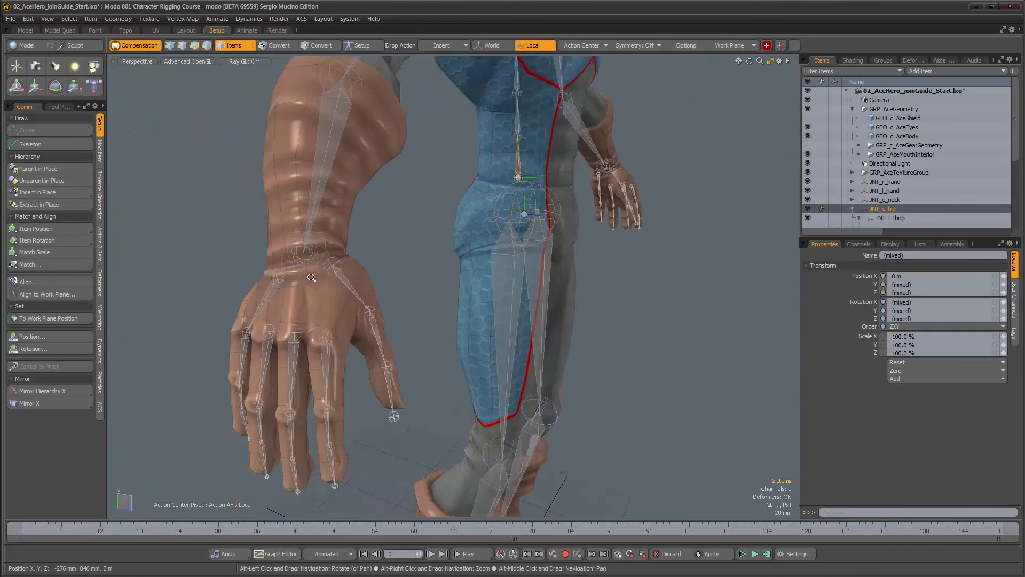
{"action": "scroll", "coordinate": [314, 276], "scroll_direction": "up", "scroll_amount": 8, "text": "alt"}
{"action": "scroll", "coordinate": [342, 283], "scroll_direction": "down", "scroll_amount": 4, "text": "alt"}
{"action": "left_click", "coordinate": [379, 255]}
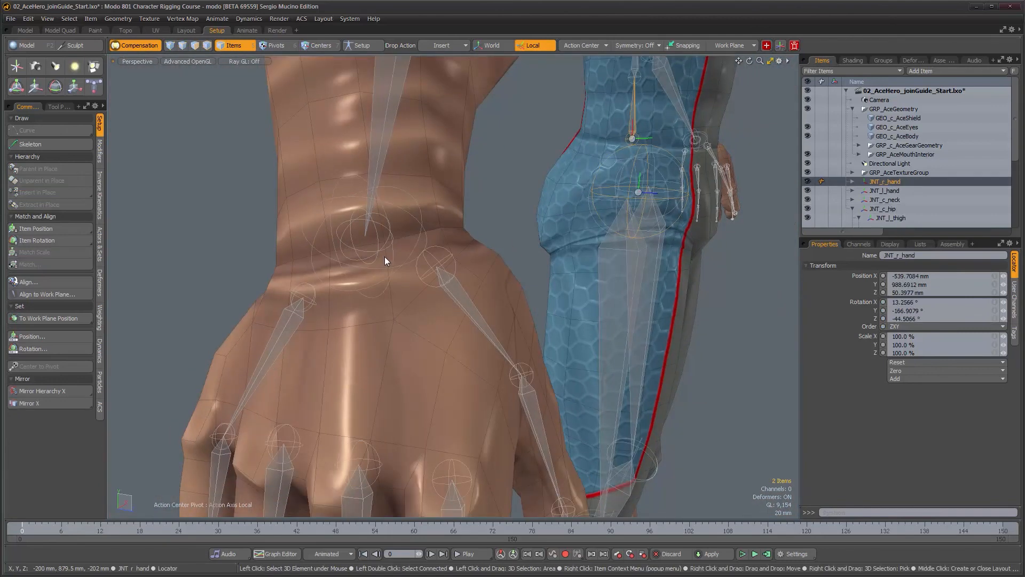
{"action": "left_click", "coordinate": [422, 220], "text": "shift"}
{"action": "scroll", "coordinate": [468, 243], "scroll_direction": "down", "scroll_amount": 3, "text": "alt"}
{"action": "left_click_drag", "start_coordinate": [468, 243], "coordinate": [481, 263], "text": "alt"}
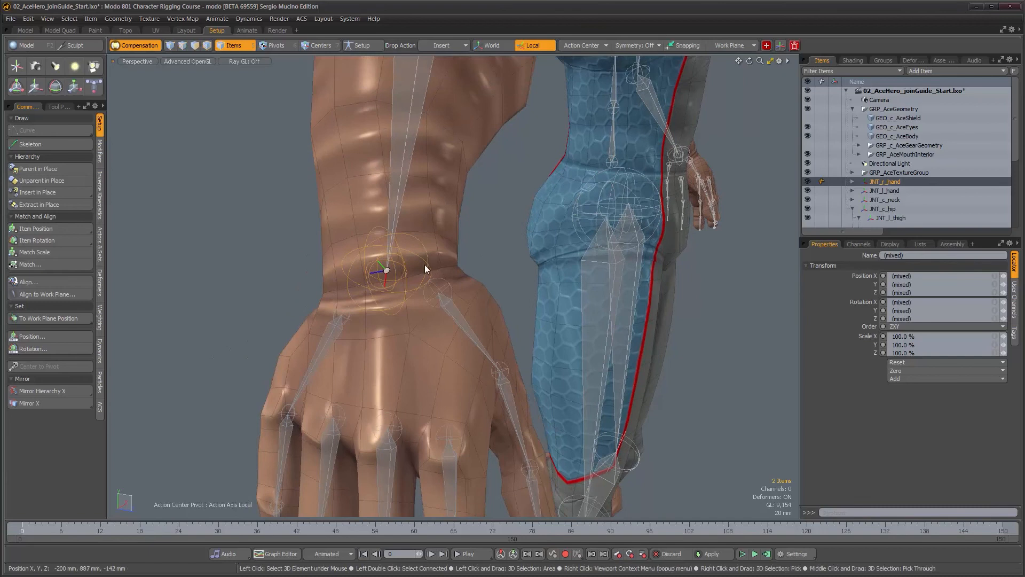
{"action": "left_click", "coordinate": [40, 171]}
Parent the left hand joint in place under the left forearm joint at the wrist
{"action": "left_click_drag", "start_coordinate": [526, 317], "coordinate": [246, 299], "text": "alt"}
{"action": "scroll", "coordinate": [437, 332], "scroll_direction": "down", "scroll_amount": 3, "text": "alt"}
{"action": "left_click_drag", "start_coordinate": [437, 332], "coordinate": [412, 365], "text": "alt"}
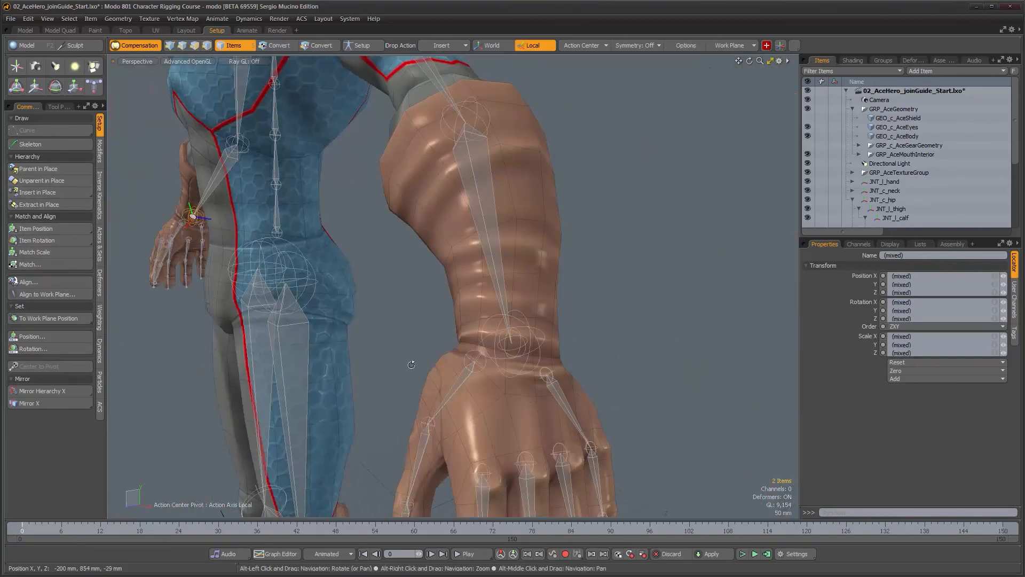
{"action": "left_click", "coordinate": [504, 348]}
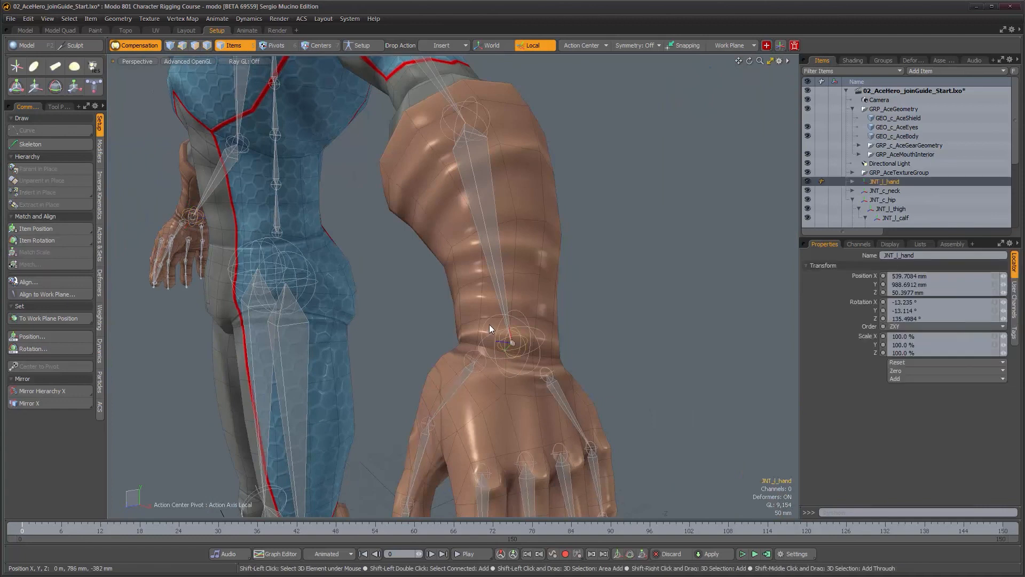
{"action": "left_click", "coordinate": [488, 322], "text": "shift"}
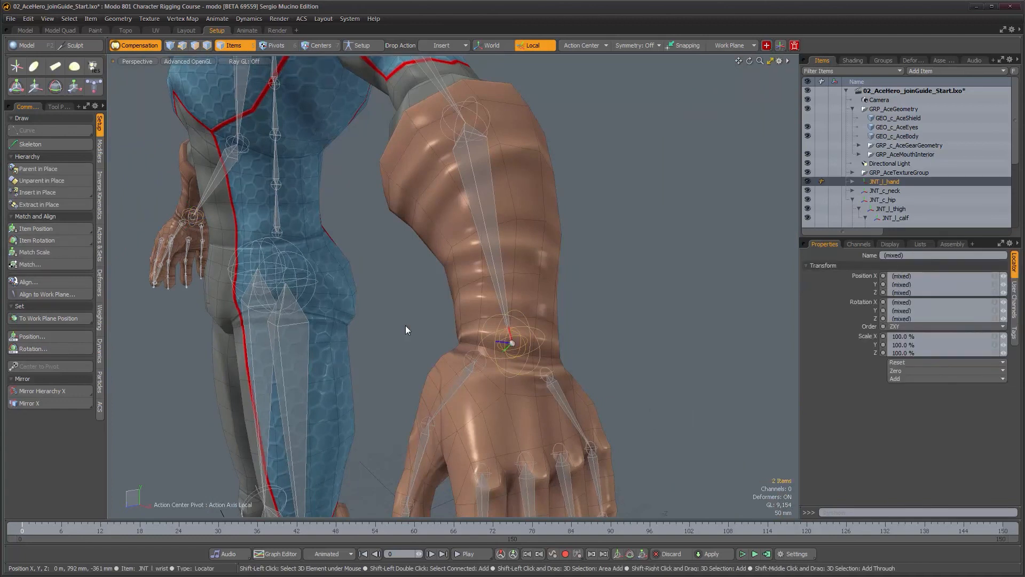
{"action": "left_click", "coordinate": [53, 168]}
Parent the neck joint JNT_c_neck in place under the top spine joint
{"action": "left_click_drag", "start_coordinate": [523, 342], "coordinate": [563, 309], "text": "alt"}
{"action": "middle_click_drag", "start_coordinate": [563, 309], "coordinate": [608, 481], "text": "alt"}
{"action": "left_click_drag", "start_coordinate": [608, 291], "coordinate": [470, 315], "text": "alt"}
{"action": "left_click", "coordinate": [888, 182]}
{"action": "left_click_drag", "start_coordinate": [571, 263], "coordinate": [417, 224], "text": "alt"}
{"action": "middle_click_drag", "start_coordinate": [385, 217], "coordinate": [508, 338], "text": "alt"}
{"action": "scroll", "coordinate": [387, 280], "scroll_direction": "up", "scroll_amount": 8}
{"action": "left_click_drag", "start_coordinate": [387, 280], "coordinate": [446, 276], "text": "alt"}
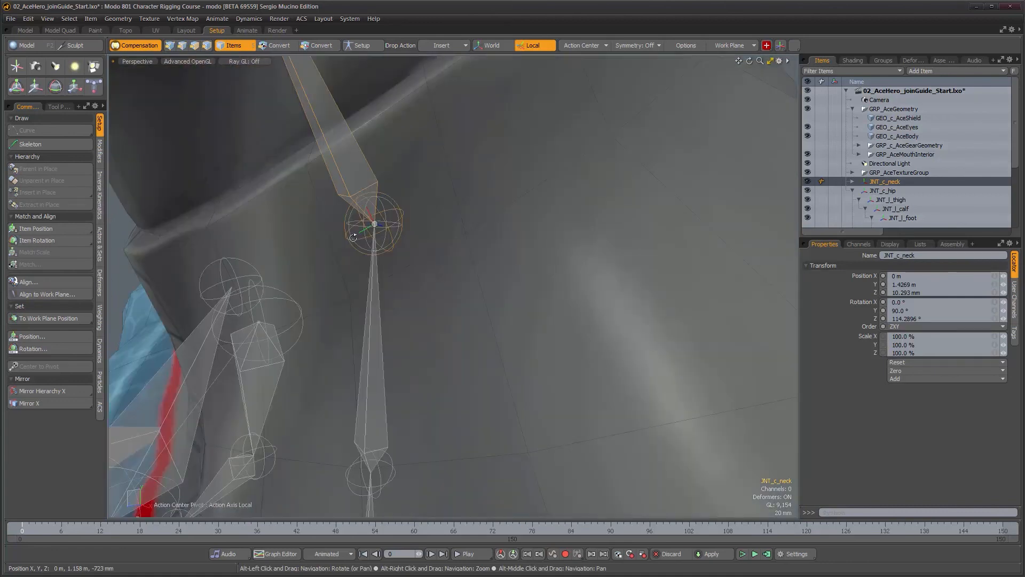
{"action": "scroll", "coordinate": [353, 237], "scroll_direction": "up", "scroll_amount": 5}
{"action": "left_click_drag", "start_coordinate": [353, 238], "coordinate": [366, 238], "text": "alt"}
{"action": "left_click", "coordinate": [338, 199], "text": "shift"}
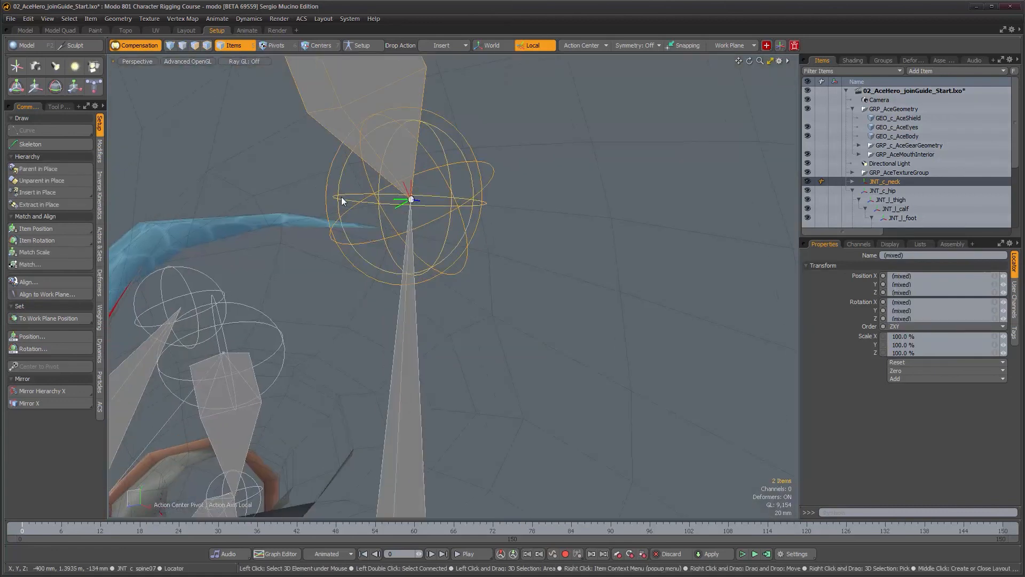
{"action": "left_click", "coordinate": [46, 170]}
{"action": "right_click_drag", "start_coordinate": [409, 270], "coordinate": [288, 274], "text": "alt"}
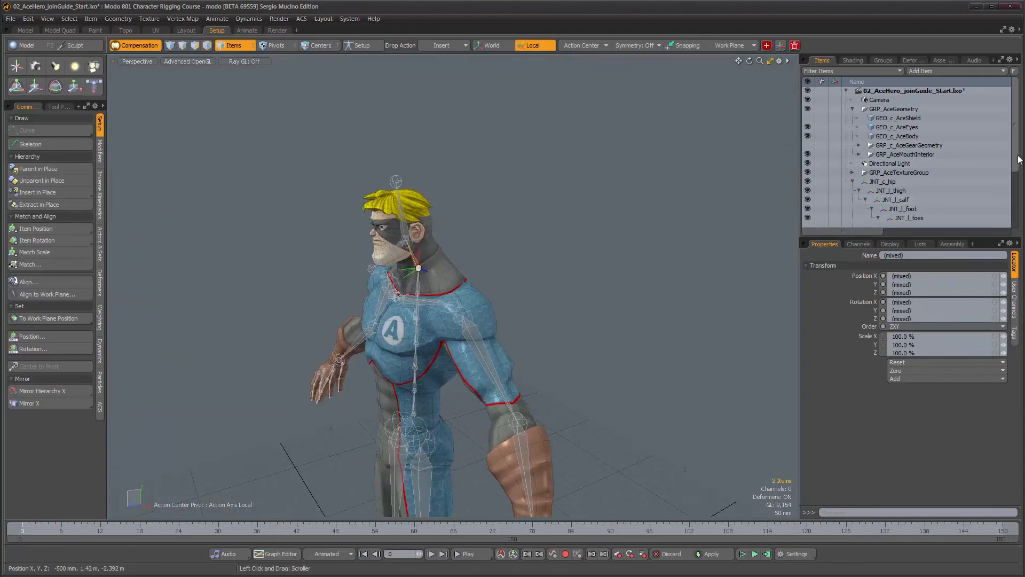
Review the joint hierarchy in the item list, expanding the spine chain and selecting the hip joint JNT_c_hip
{"action": "left_click_drag", "start_coordinate": [1019, 168], "coordinate": [1018, 213]}
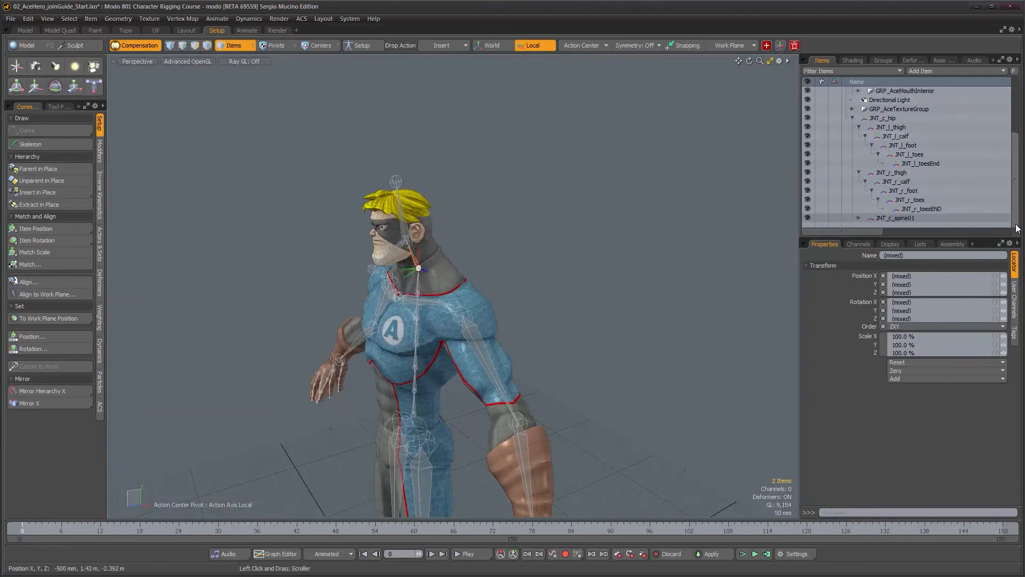
{"action": "left_click", "coordinate": [859, 218]}
{"action": "scroll", "coordinate": [876, 214], "scroll_direction": "down", "scroll_amount": 5}
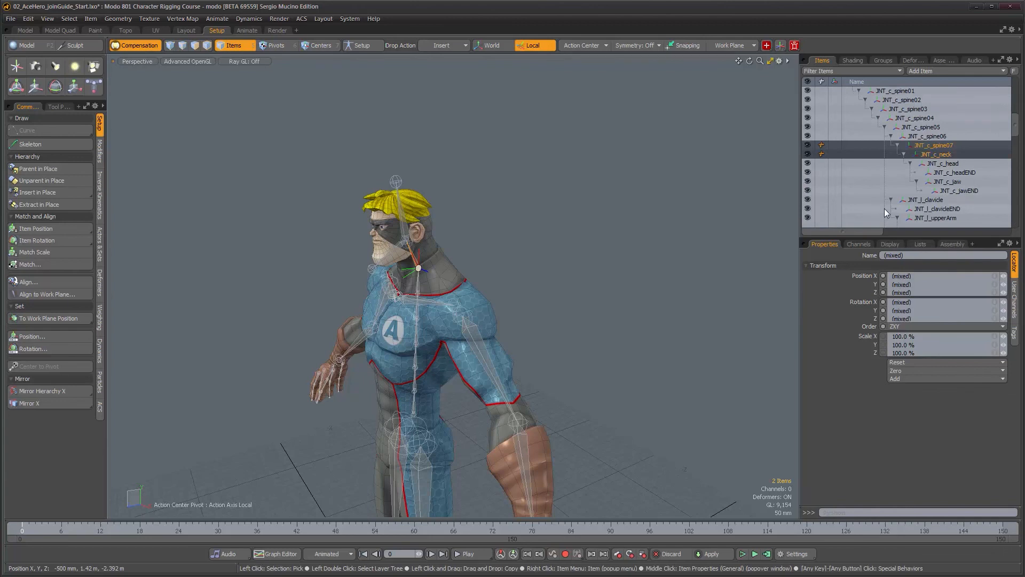
{"action": "key", "text": "KP_0"}
{"action": "left_click_drag", "start_coordinate": [1017, 327], "coordinate": [1020, 155]}
{"action": "left_click", "coordinate": [881, 182]}
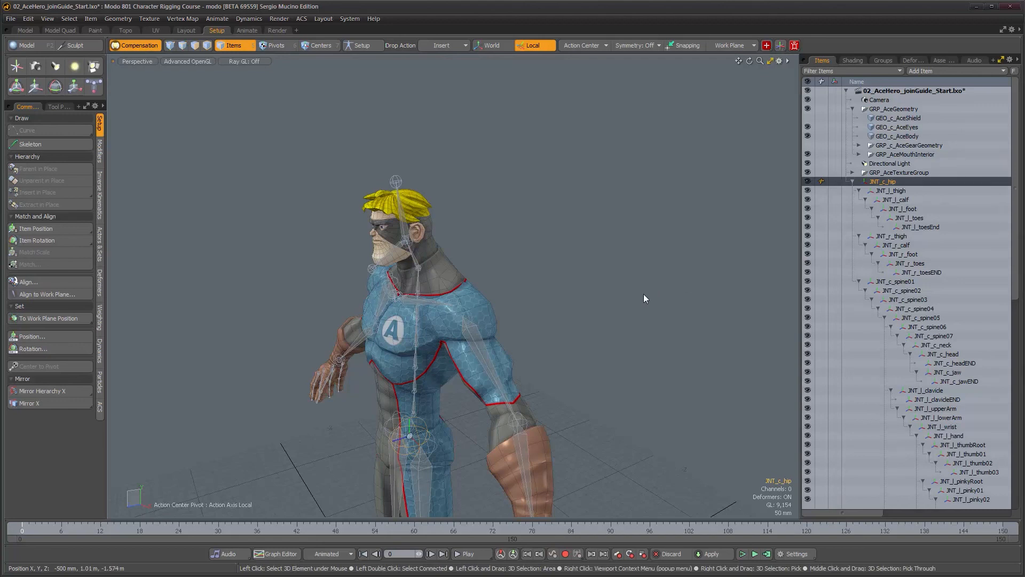
Select the whole connected joint hierarchy in the viewport to inspect it, then clear the selection
{"action": "mouse_move", "coordinate": [535, 354]}
{"action": "left_mouse_down", "text": "alt"}
{"action": "mouse_move", "coordinate": [620, 333]}
{"action": "mouse_move", "coordinate": [550, 341]}
{"action": "left_mouse_up", "text": "alt"}
{"action": "middle_click_drag", "start_coordinate": [550, 342], "coordinate": [533, 228], "text": "alt"}
{"action": "right_click_drag", "start_coordinate": [533, 229], "coordinate": [504, 303], "text": "alt"}
{"action": "left_click_drag", "start_coordinate": [483, 370], "coordinate": [477, 340], "text": "alt"}
{"action": "middle_click_drag", "start_coordinate": [477, 339], "coordinate": [455, 305], "text": "alt"}
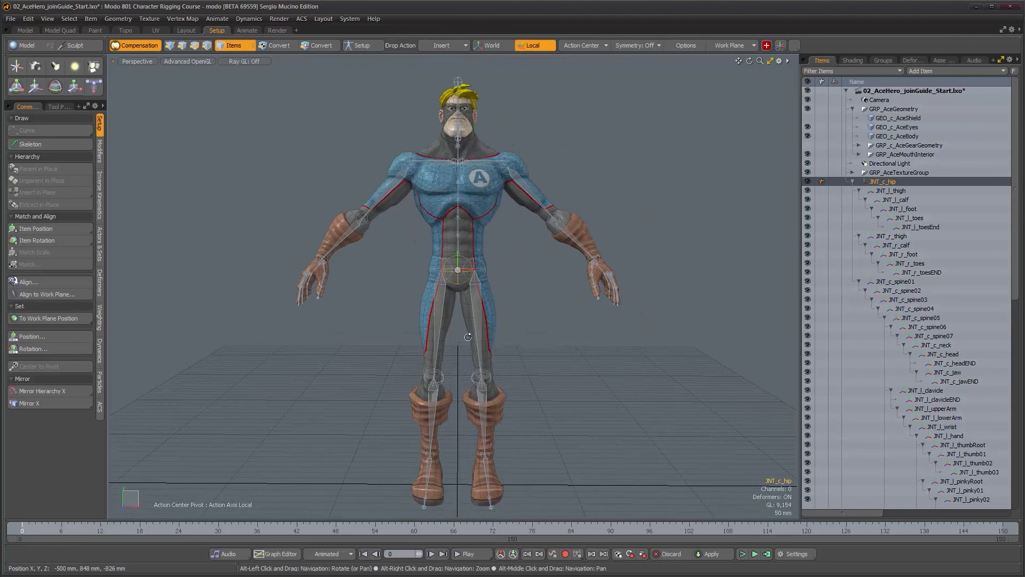
{"action": "double_click", "coordinate": [458, 283]}
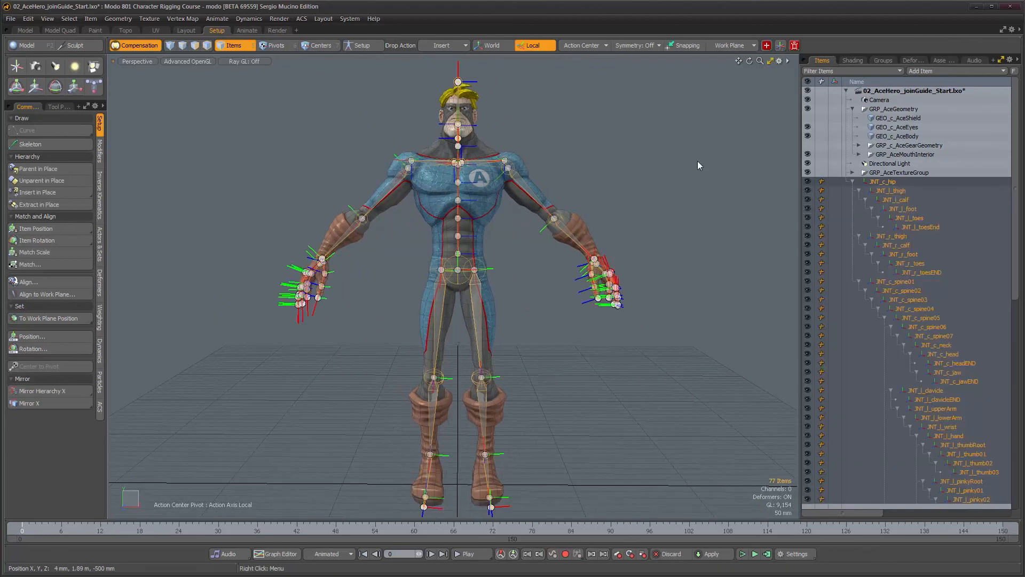
{"action": "left_click_drag", "start_coordinate": [438, 411], "coordinate": [361, 425], "text": "alt"}
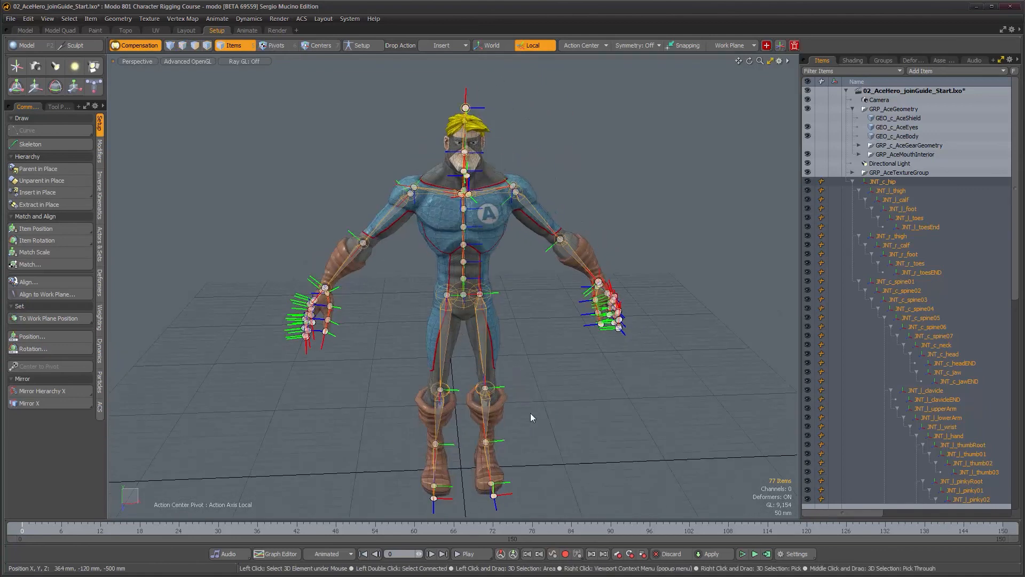
{"action": "left_click", "coordinate": [717, 367]}
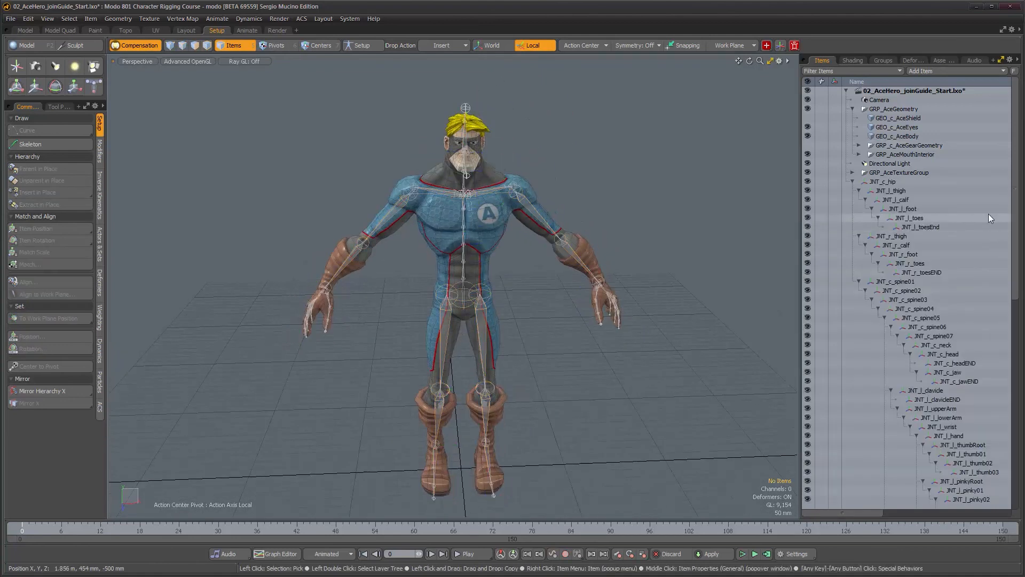
Add a group locator to the scene and rename it ACE_guideRig
{"action": "left_click", "coordinate": [925, 72]}
{"action": "mouse_move", "coordinate": [930, 140]}
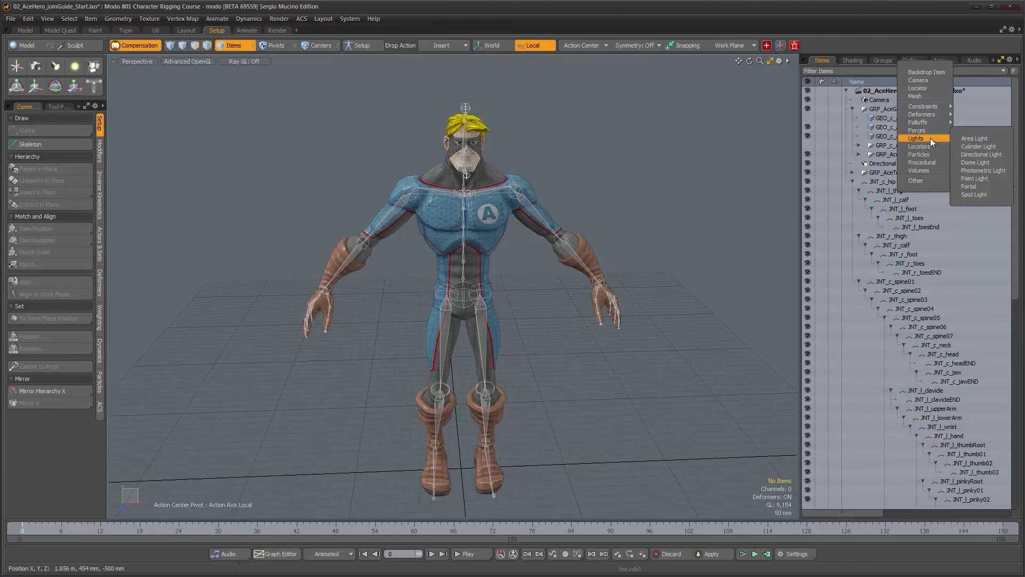
{"action": "left_click", "coordinate": [981, 145]}
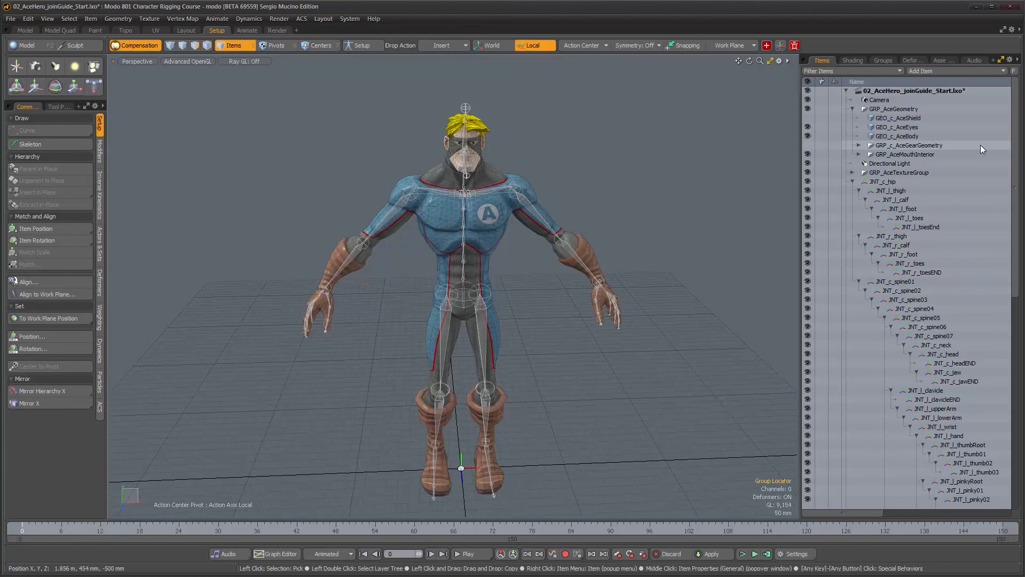
{"action": "scroll", "coordinate": [906, 373], "scroll_direction": "down", "scroll_amount": 2}
{"action": "scroll", "coordinate": [906, 374], "scroll_direction": "down", "scroll_amount": 12}
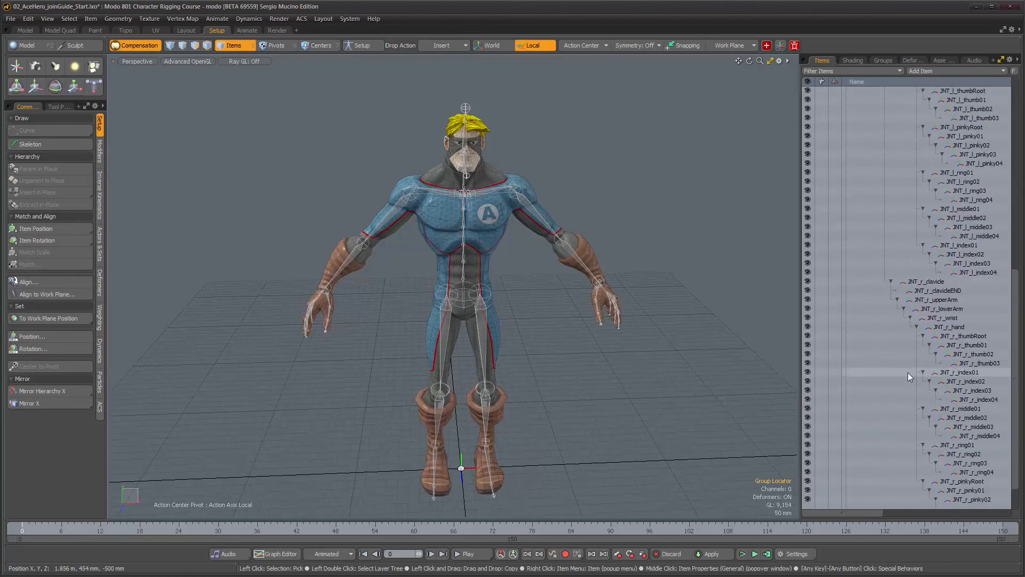
{"action": "double_click", "coordinate": [887, 500]}
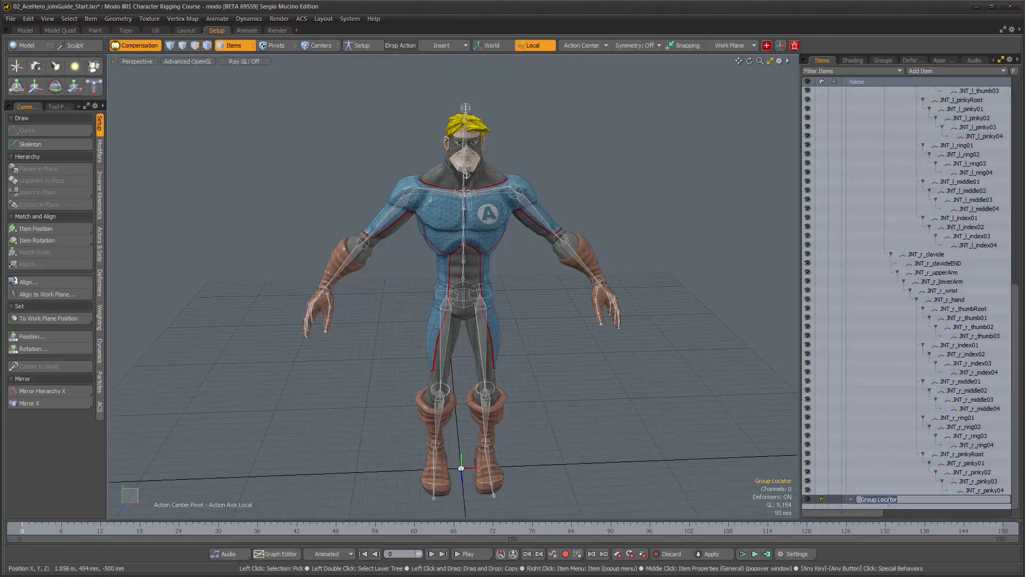
{"action": "type", "text": "ACE_guide"}
{"action": "key", "text": "Return"}
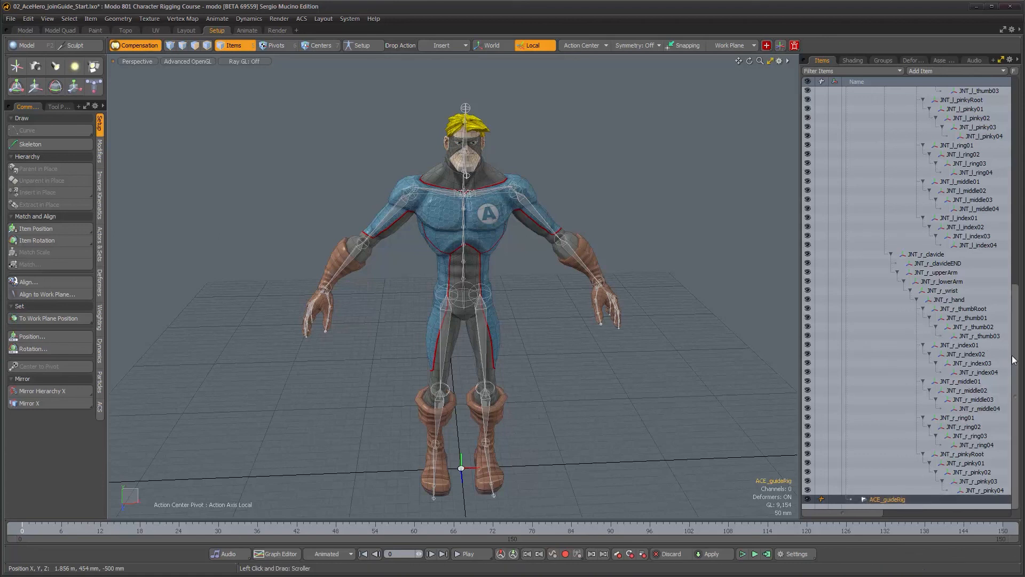
Parent the hip joint JNT_c_hip, with its whole joint hierarchy, under the ACE_guideRig group locator
{"action": "scroll", "coordinate": [1014, 360], "scroll_direction": "up", "scroll_amount": 10}
{"action": "left_click", "coordinate": [853, 182]}
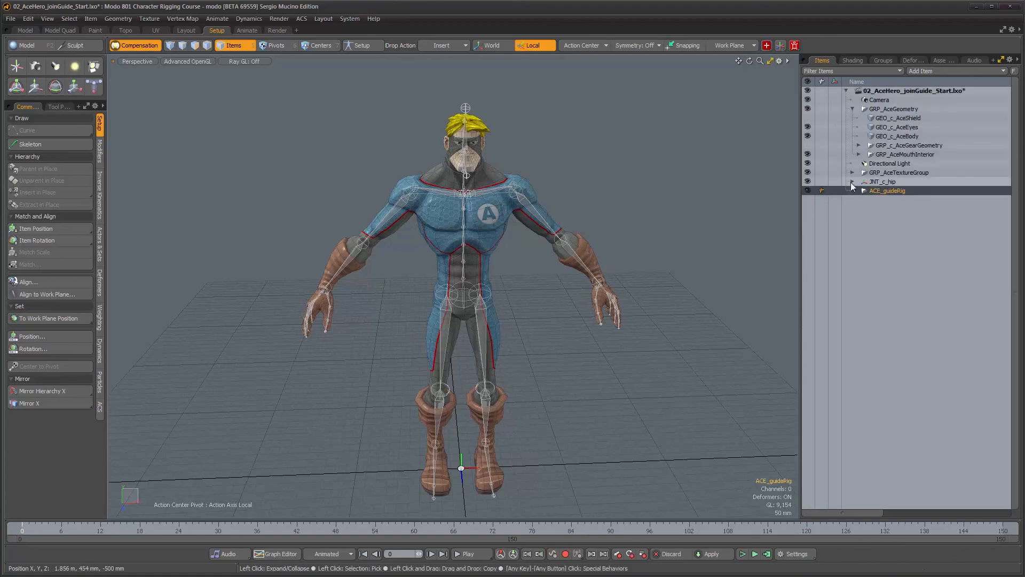
{"action": "left_click", "coordinate": [884, 182]}
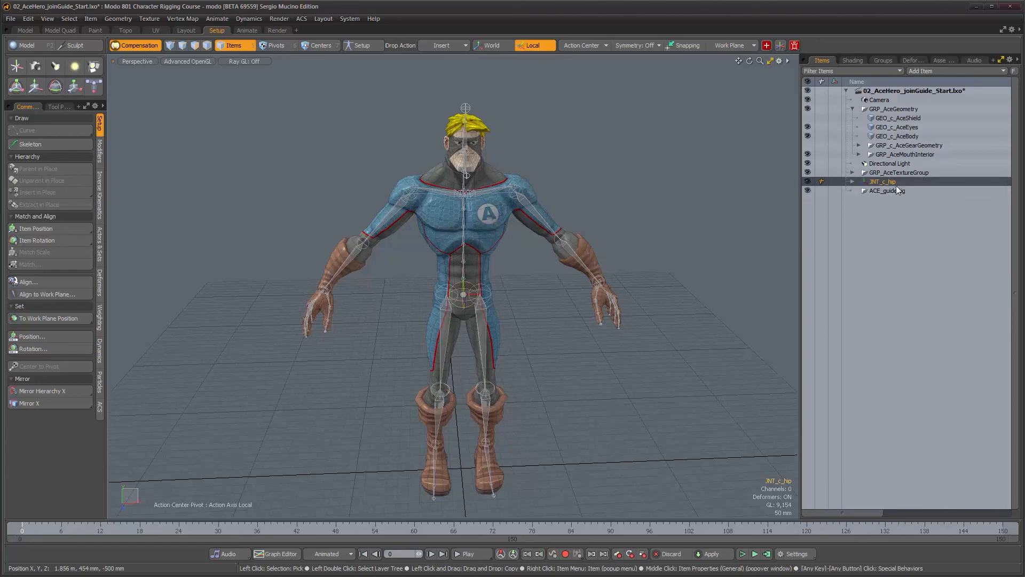
{"action": "left_click", "coordinate": [886, 191]}
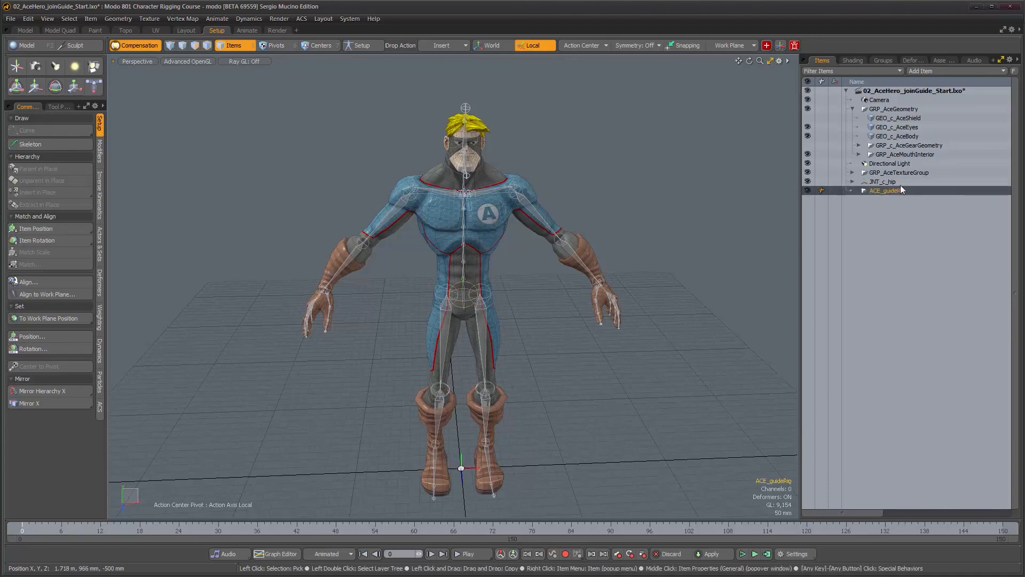
{"action": "left_click", "coordinate": [887, 182]}
{"action": "left_click_drag", "start_coordinate": [872, 186], "coordinate": [878, 193]}
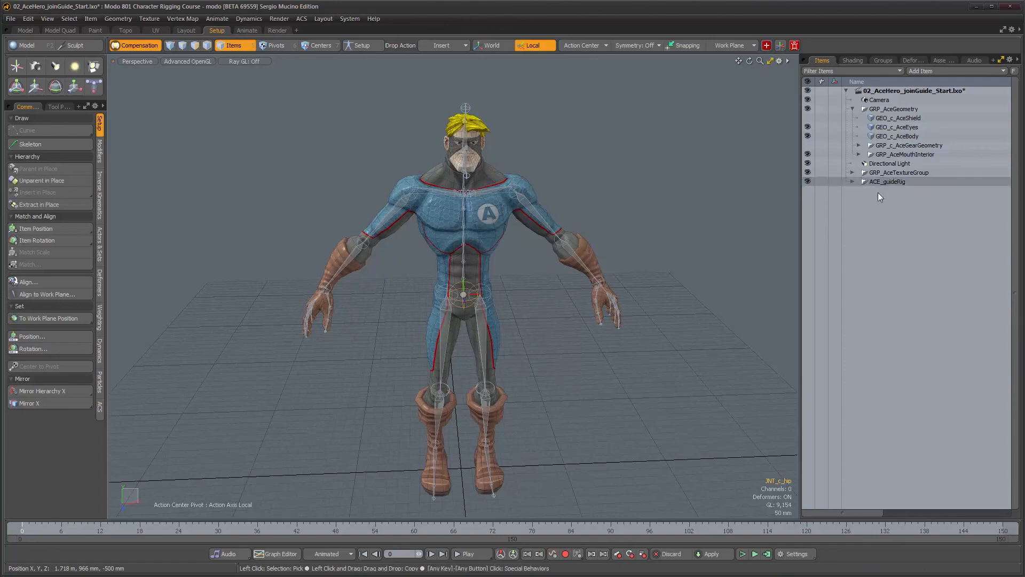
Collapse the geometry group, toggle the ACE_guideRig visibility off and on, and orbit around the character to check the rig
{"action": "left_click", "coordinate": [853, 109]}
{"action": "mouse_move", "coordinate": [477, 268]}
{"action": "left_mouse_down", "text": "alt"}
{"action": "mouse_move", "coordinate": [459, 259]}
{"action": "mouse_move", "coordinate": [471, 254]}
{"action": "left_mouse_up", "text": "alt"}
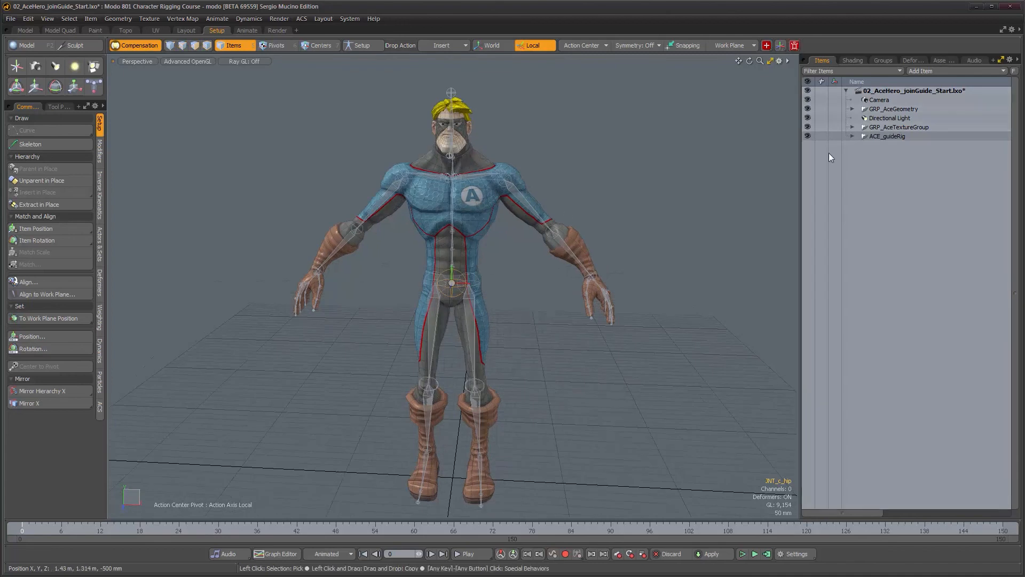
{"action": "left_click", "coordinate": [808, 136]}
{"action": "left_click", "coordinate": [808, 135]}
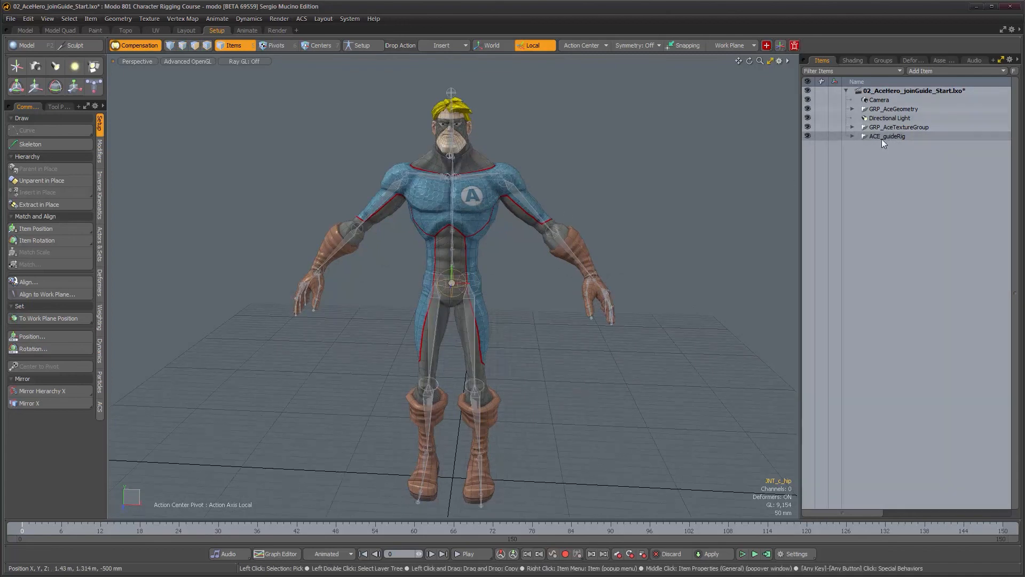
{"action": "mouse_move", "coordinate": [483, 309]}
{"action": "left_mouse_down", "text": "alt"}
{"action": "mouse_move", "coordinate": [490, 316]}
{"action": "mouse_move", "coordinate": [479, 312]}
{"action": "left_mouse_up", "text": "alt"}
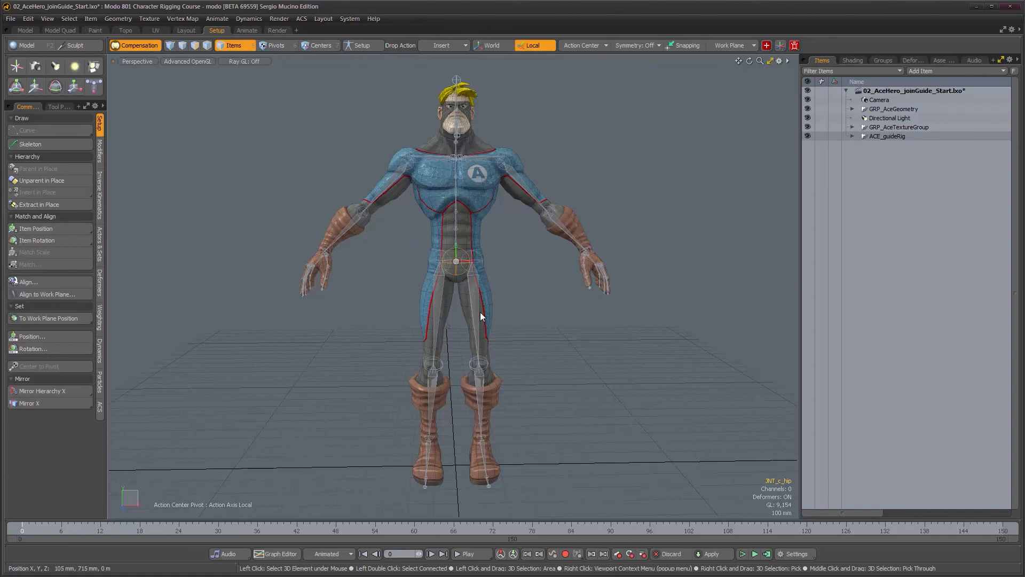
{"action": "left_click_drag", "start_coordinate": [479, 312], "coordinate": [459, 283], "text": "alt"}
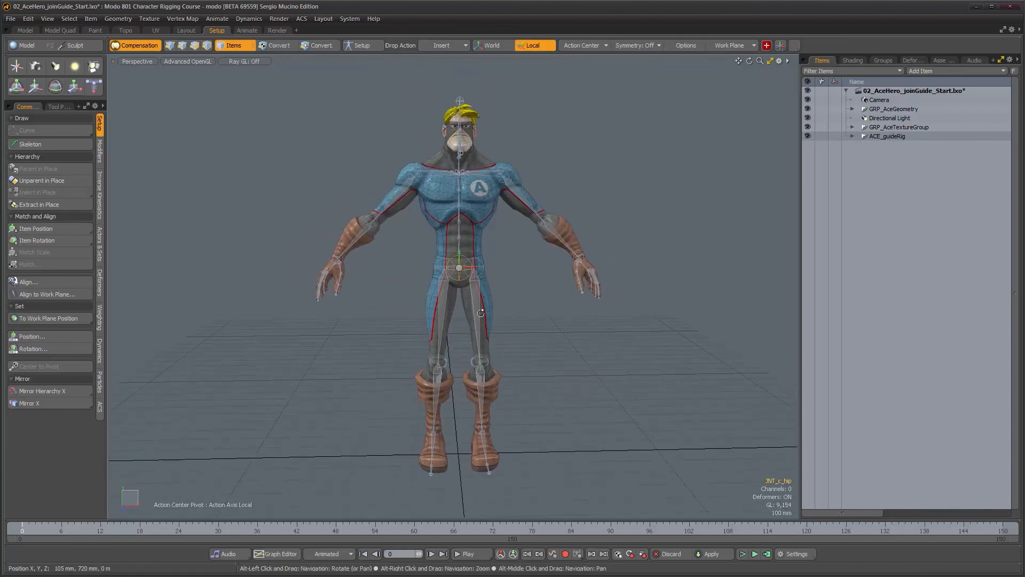
{"action": "right_click_drag", "start_coordinate": [459, 283], "coordinate": [475, 315], "text": "alt"}
{"action": "middle_click_drag", "start_coordinate": [475, 316], "coordinate": [454, 267], "text": "alt"}
{"action": "right_click_drag", "start_coordinate": [470, 283], "coordinate": [451, 288], "text": "alt"}
{"action": "left_click_drag", "start_coordinate": [454, 291], "coordinate": [466, 298], "text": "alt"}
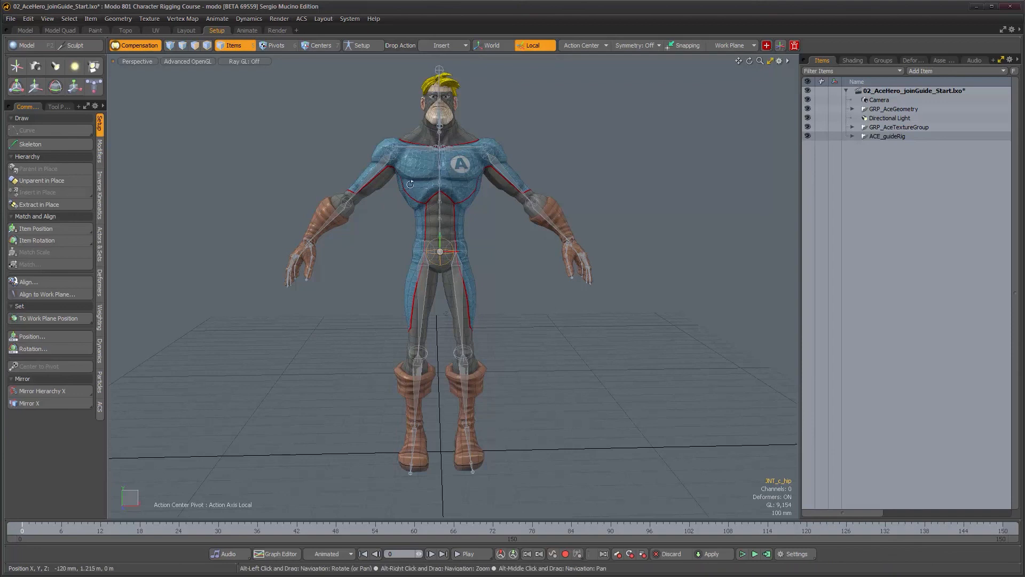
{"action": "left_click_drag", "start_coordinate": [440, 206], "coordinate": [395, 210], "text": "alt"}
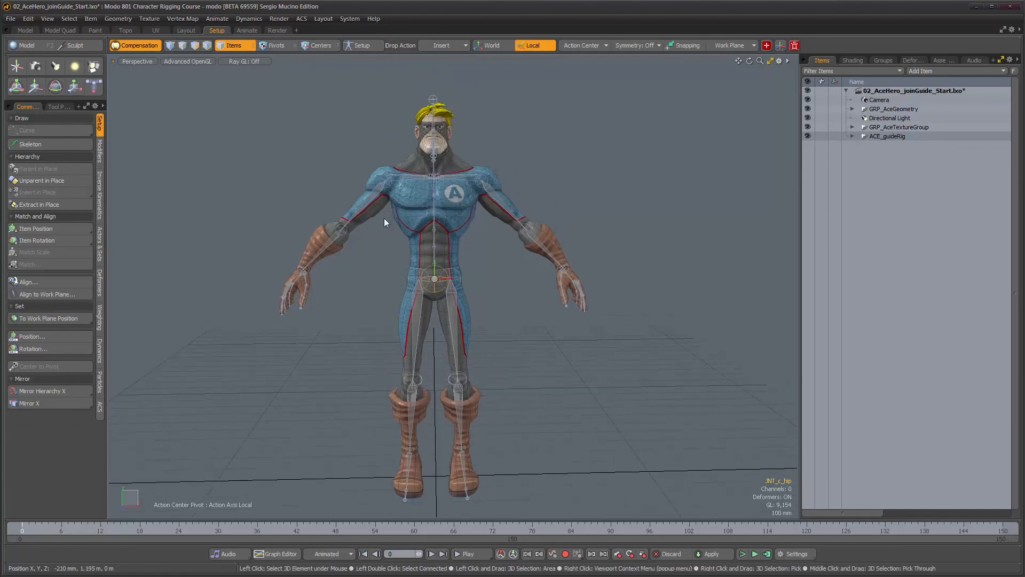
{"action": "left_click_drag", "start_coordinate": [387, 233], "coordinate": [409, 249], "text": "alt"}
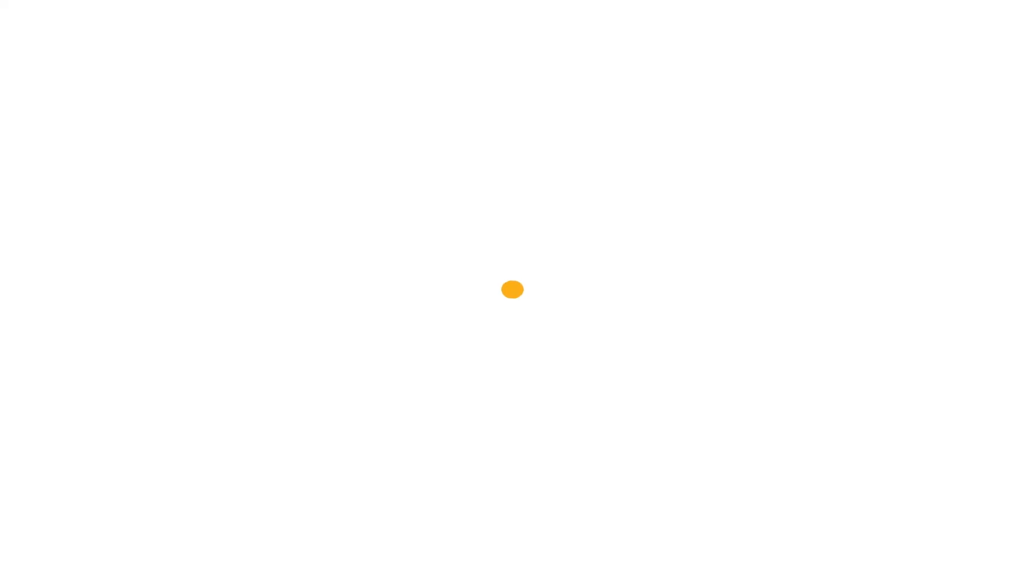